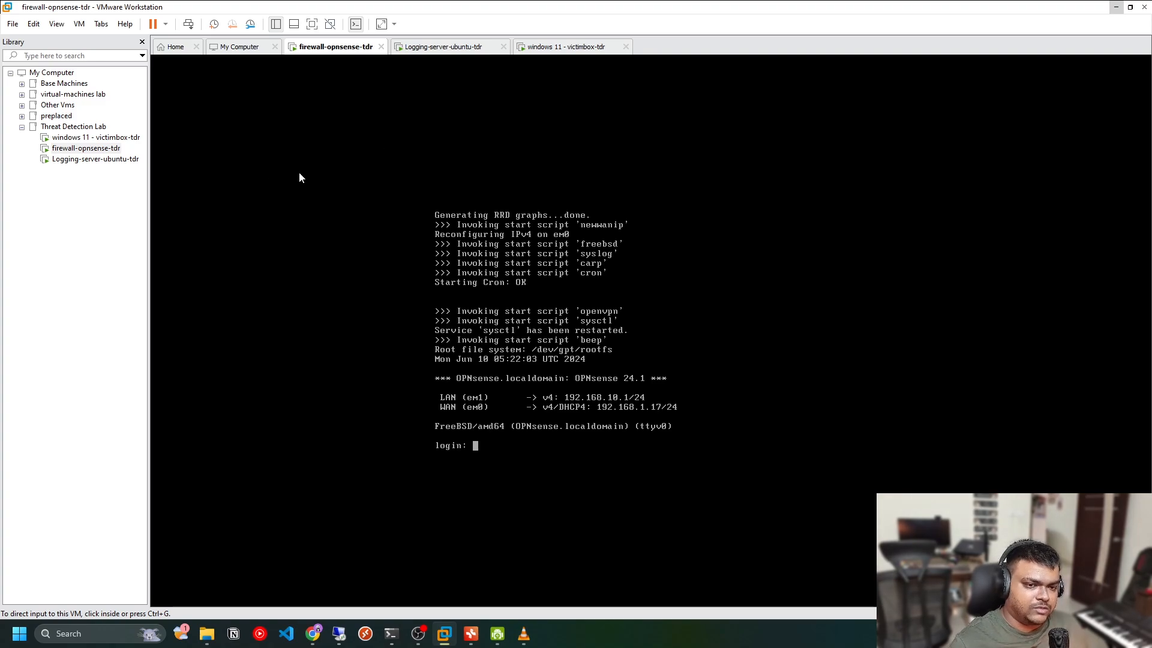
Switch to the Logging-server-ubuntu-tdr virtual machine and log in with the user account password
left_click(473, 240)
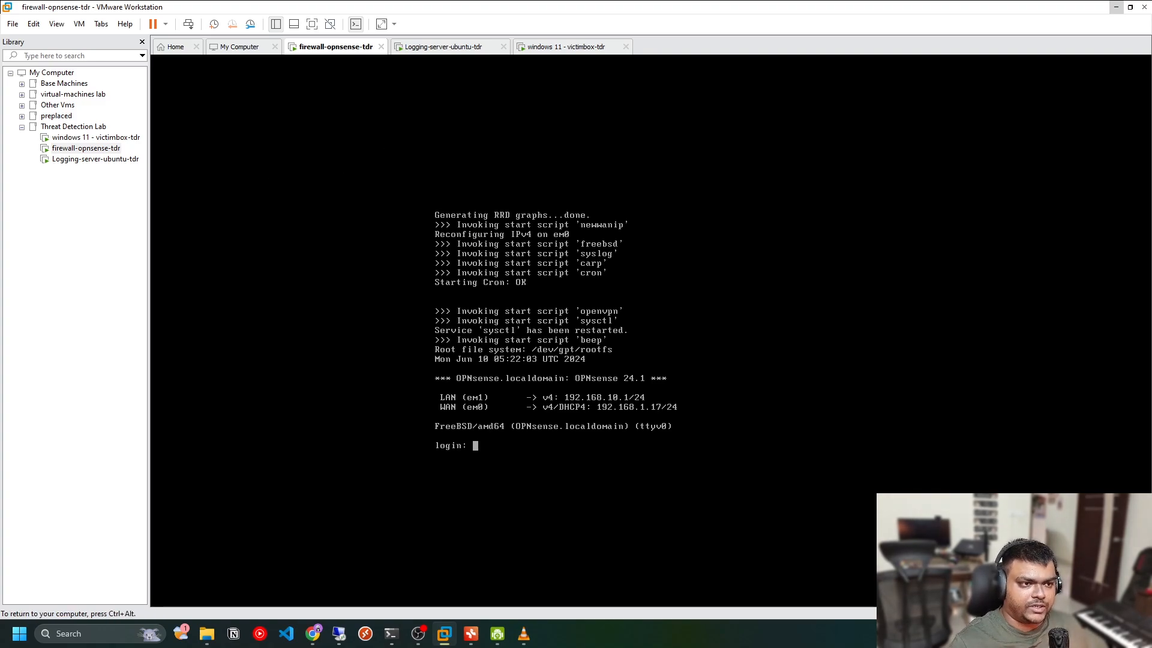
key("ctrl+alt")
left_click(451, 48)
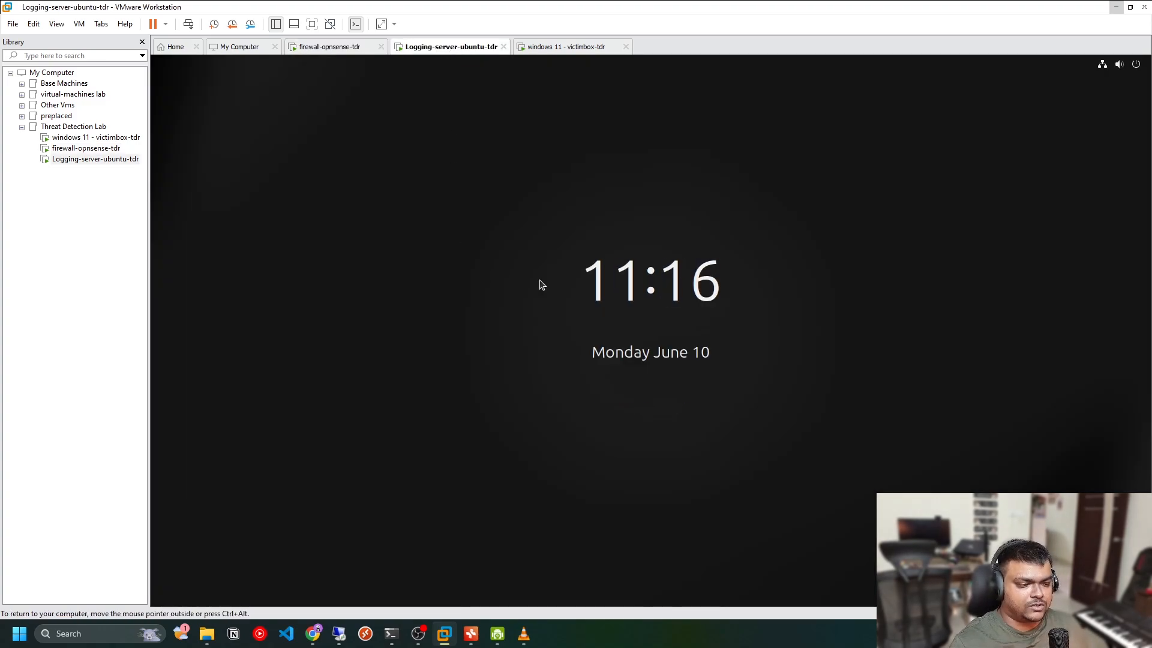
left_click(645, 387)
type("******")
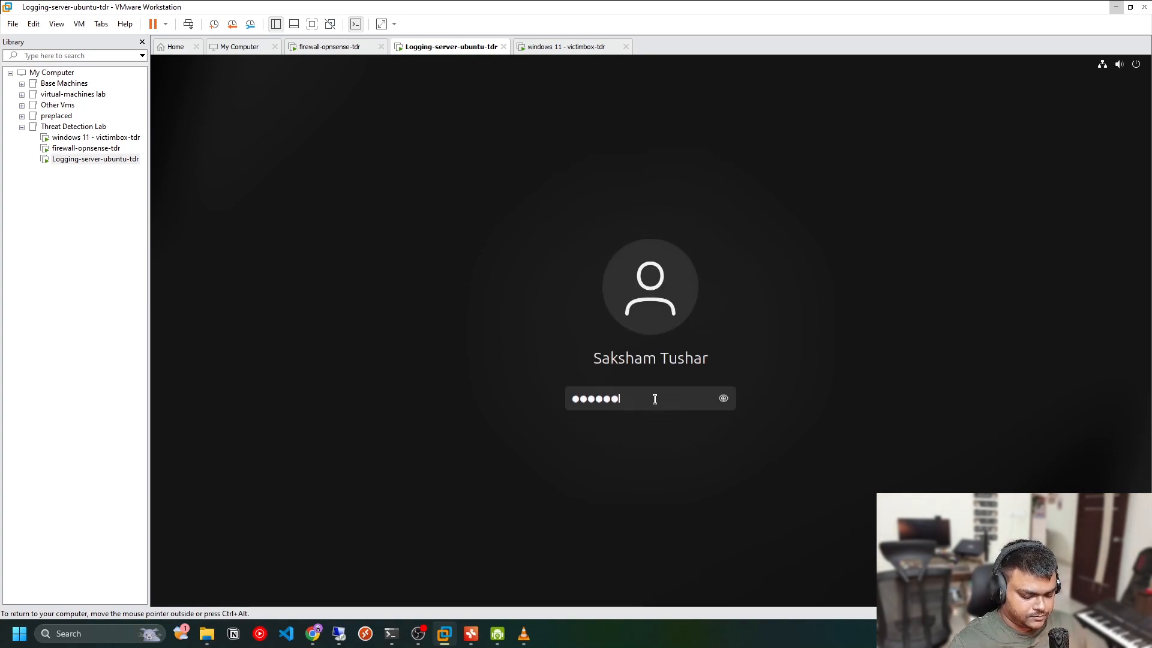
type("*******")
key("Return")
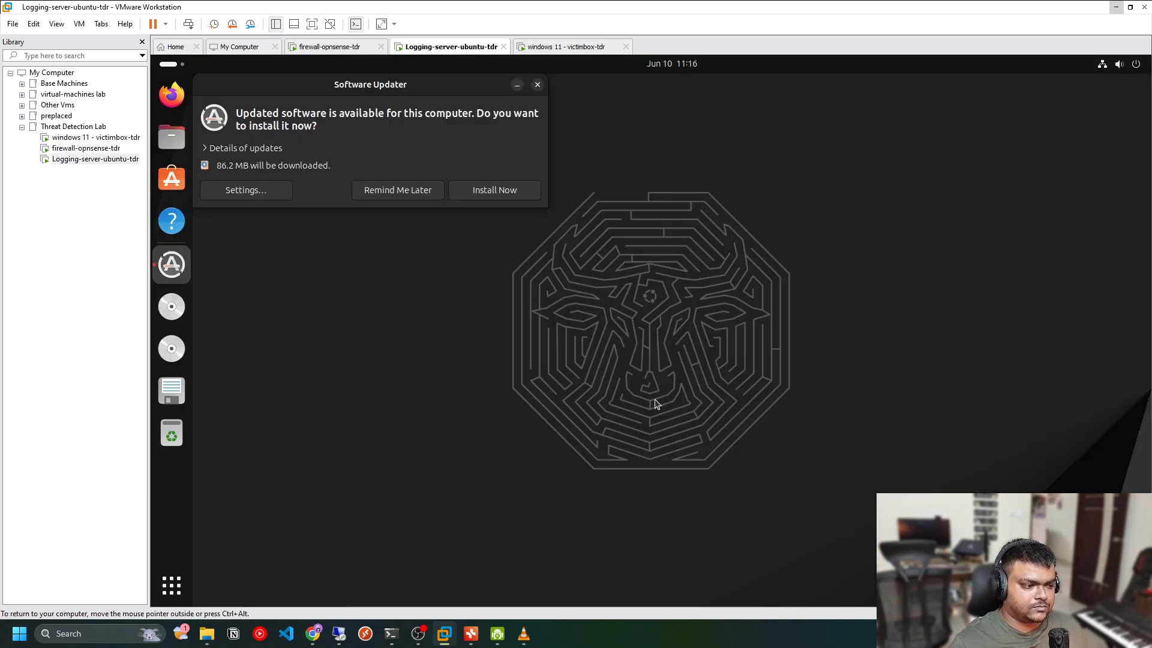
Dismiss the software update prompt for later and open Terminal from the applications grid
left_click(383, 190)
left_click(171, 583)
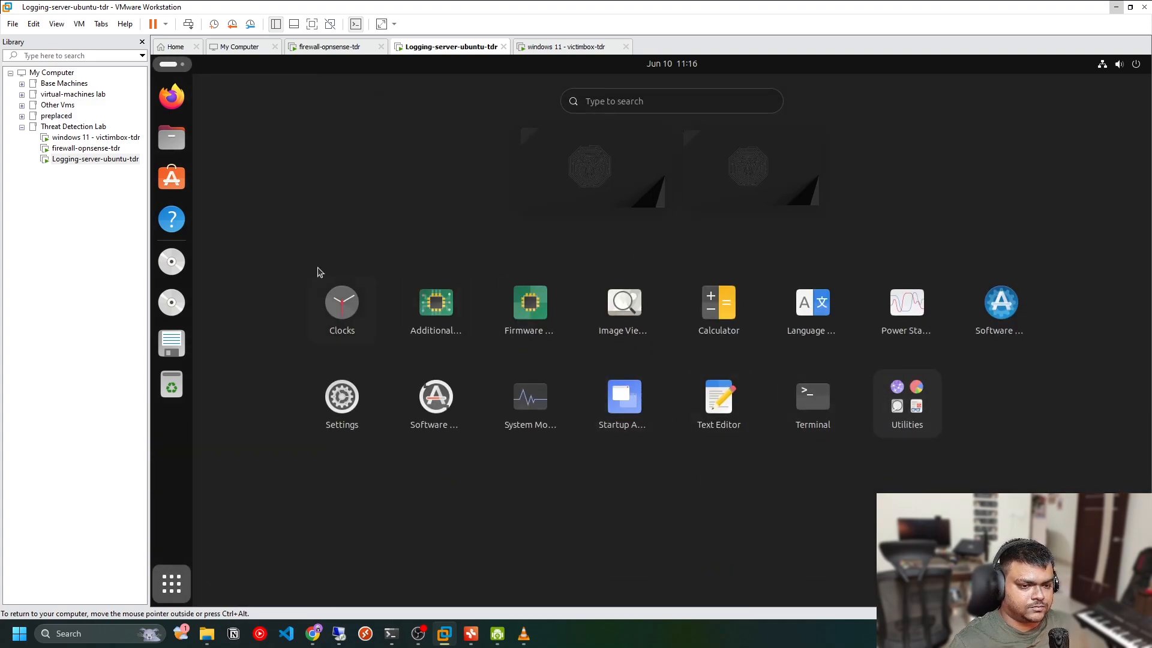
left_click(816, 414)
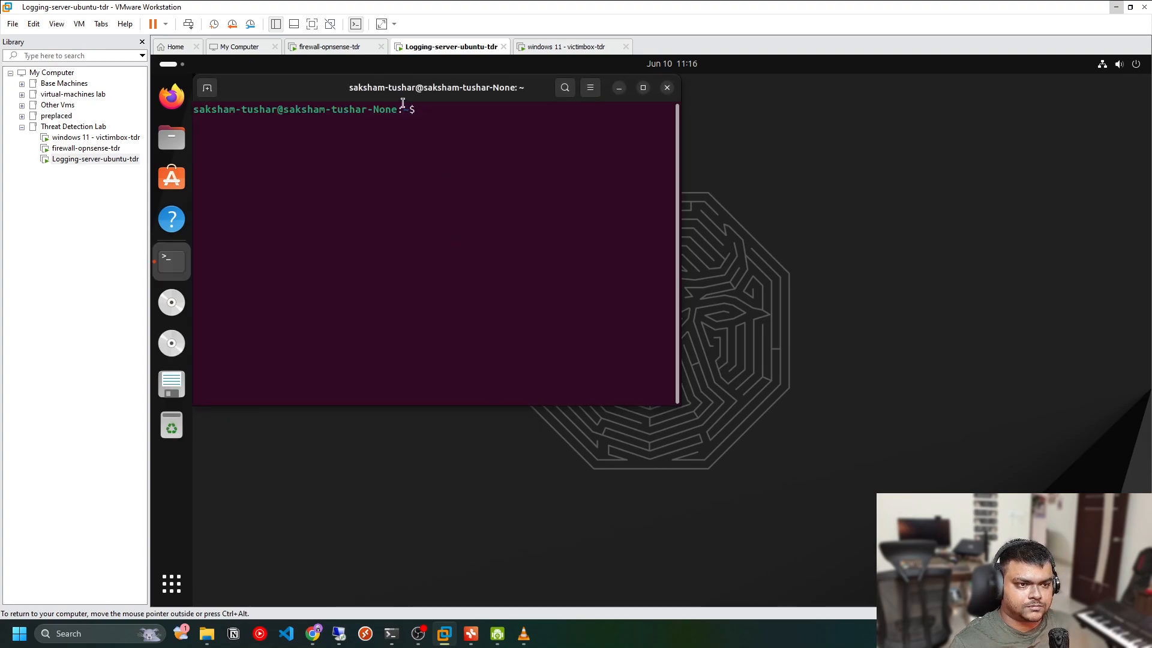
Run docker ps to list running containers
type("docke")
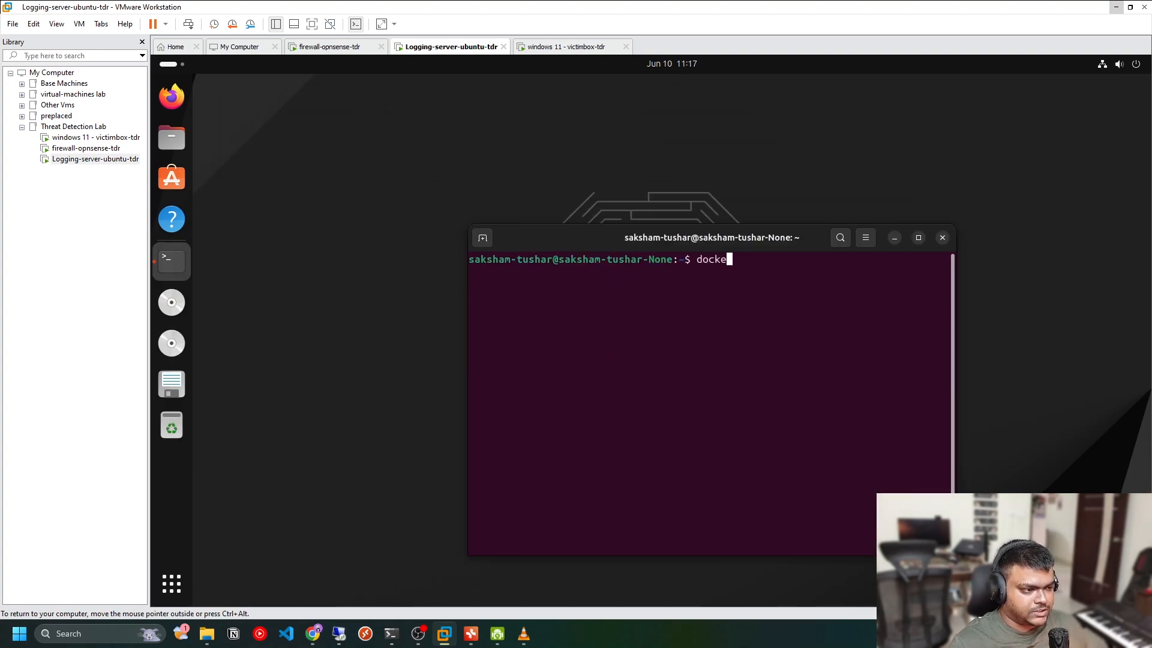
type("r ps")
key("Return")
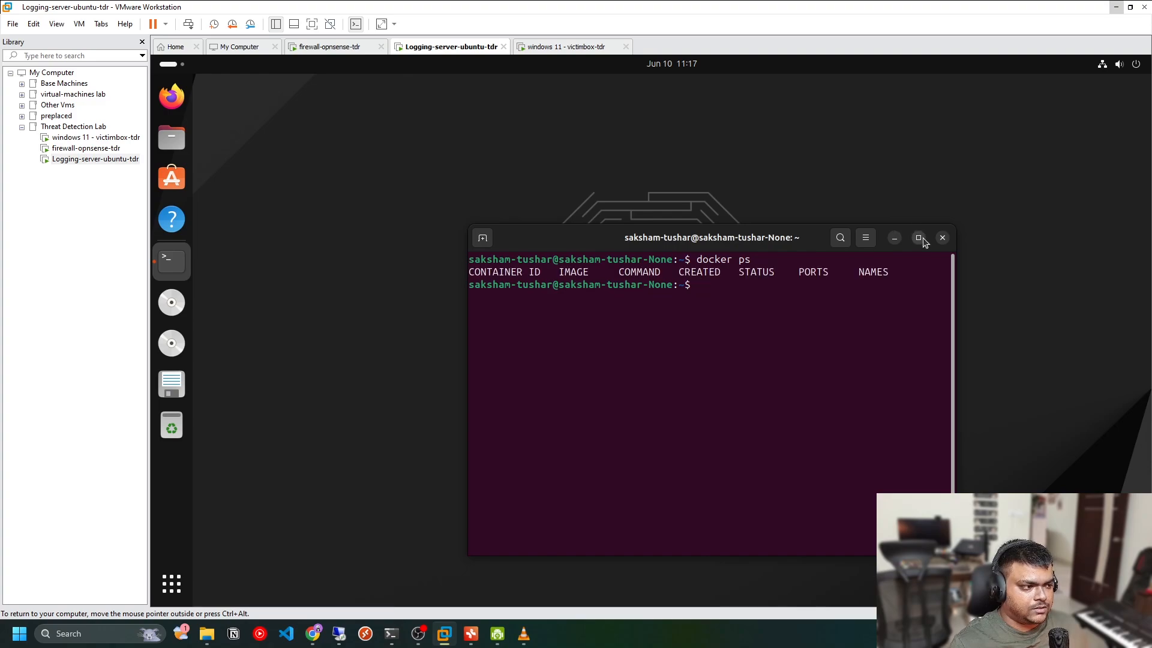
Maximize the terminal and run docker ps -a to list all containers, including stopped ones
left_click(918, 238)
type("docker ")
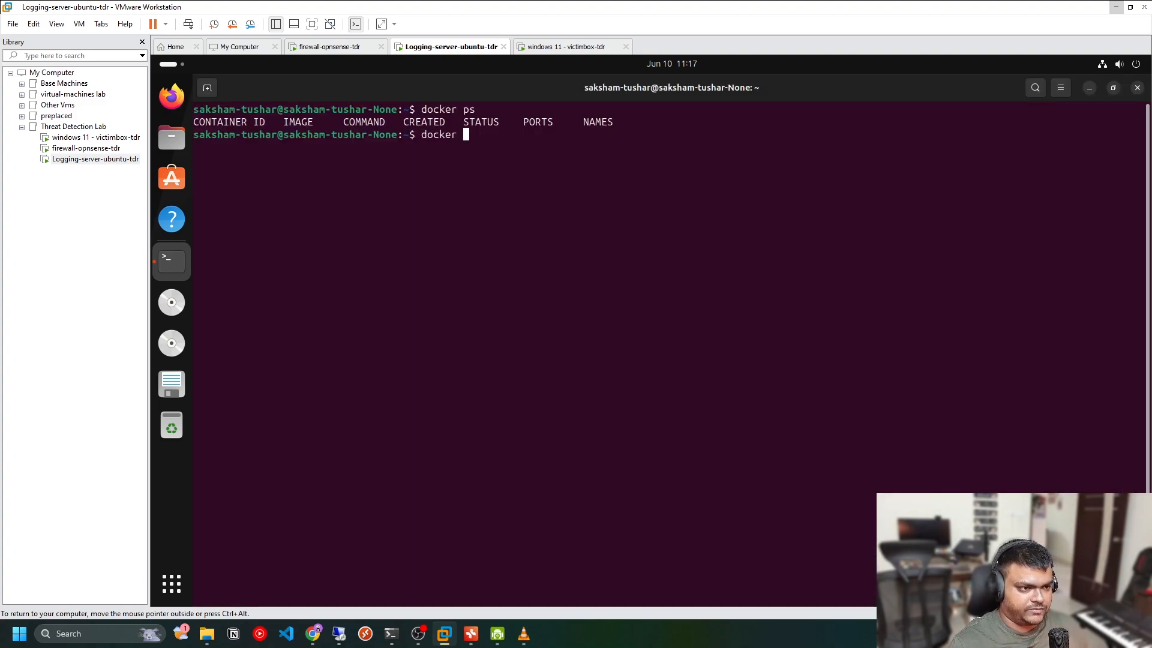
type("ps -a")
key("Return")
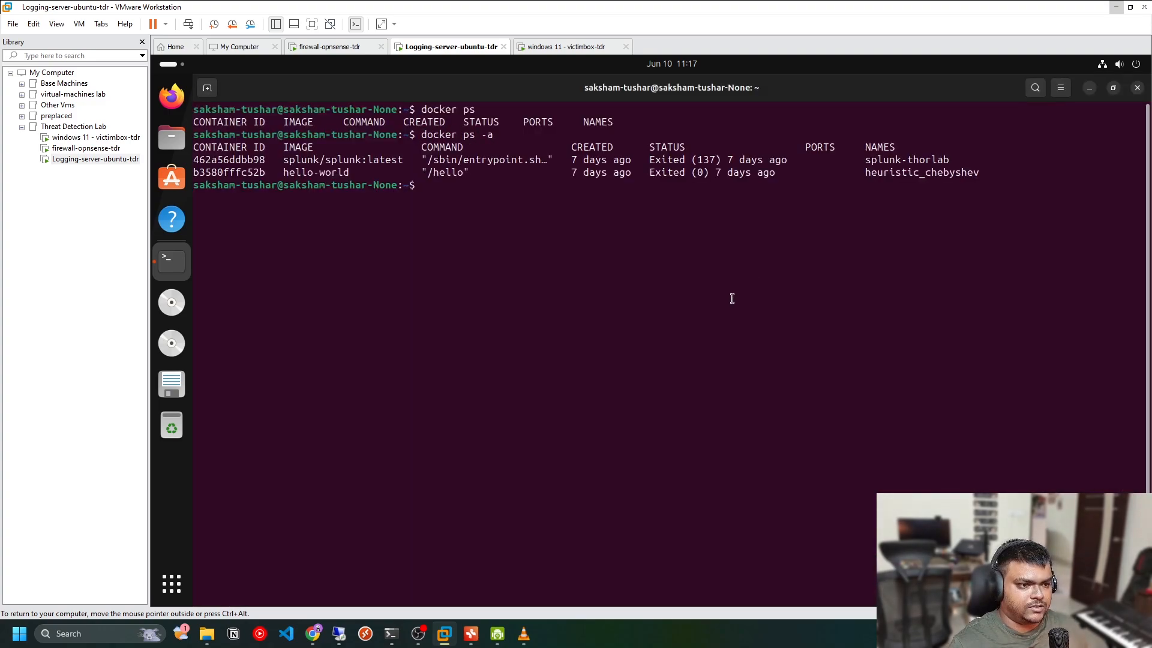
left_click_drag(300, 157, 797, 162)
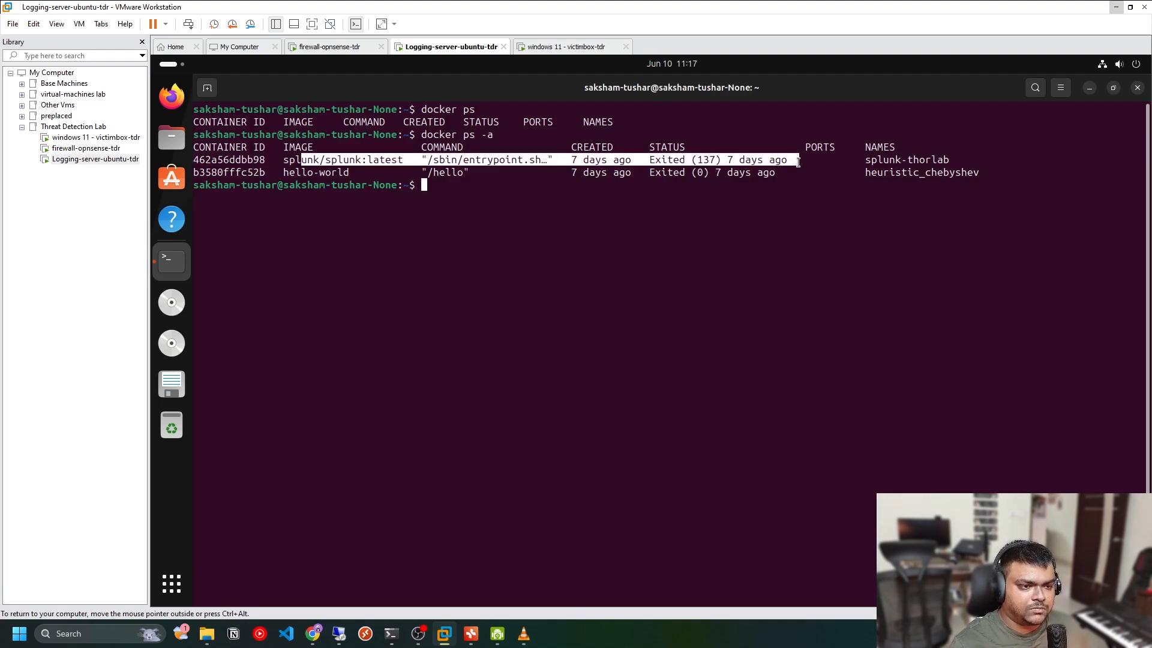
left_click(332, 154)
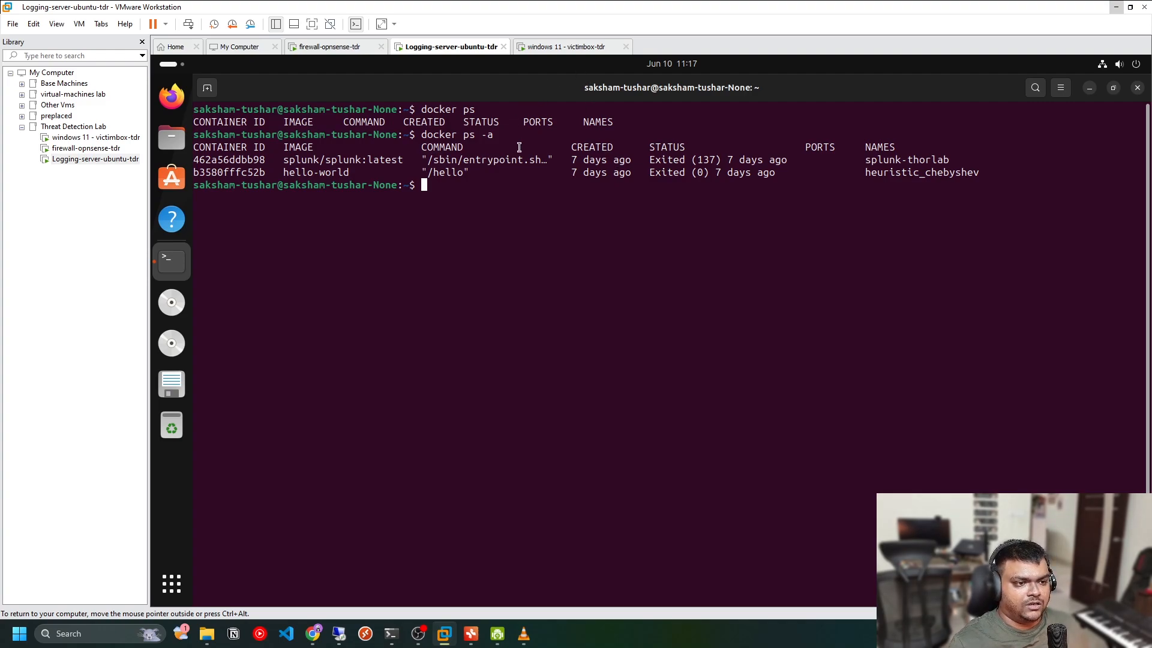
Clear the terminal output with clear and minimize the terminal window
type("clear")
key("Return")
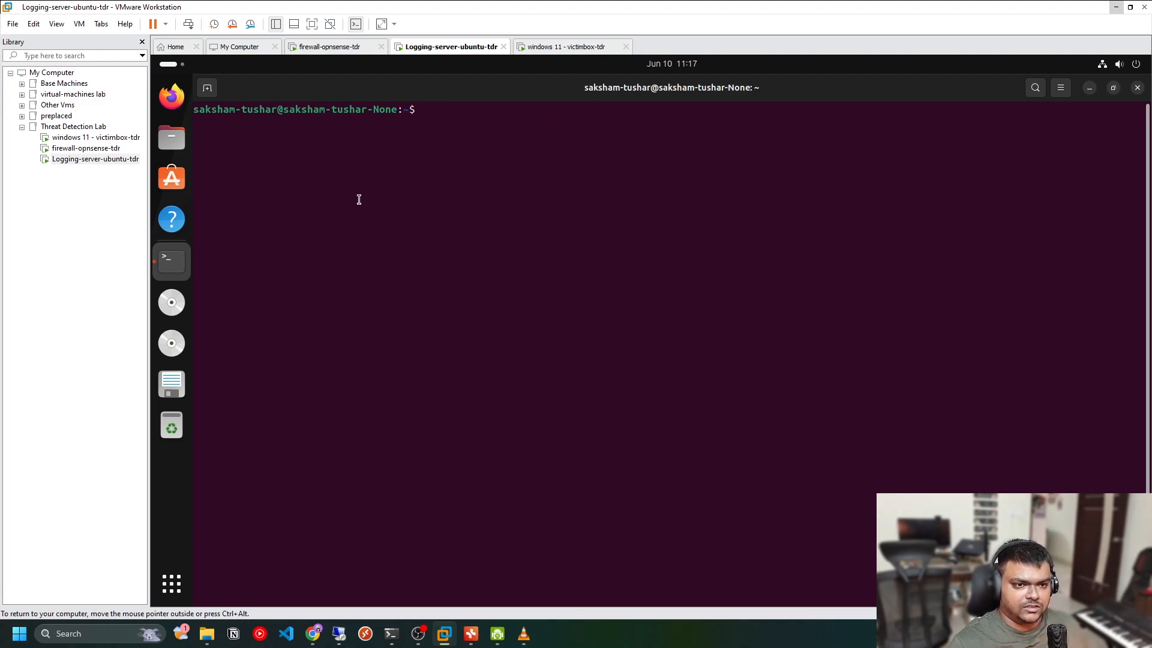
left_click(1091, 89)
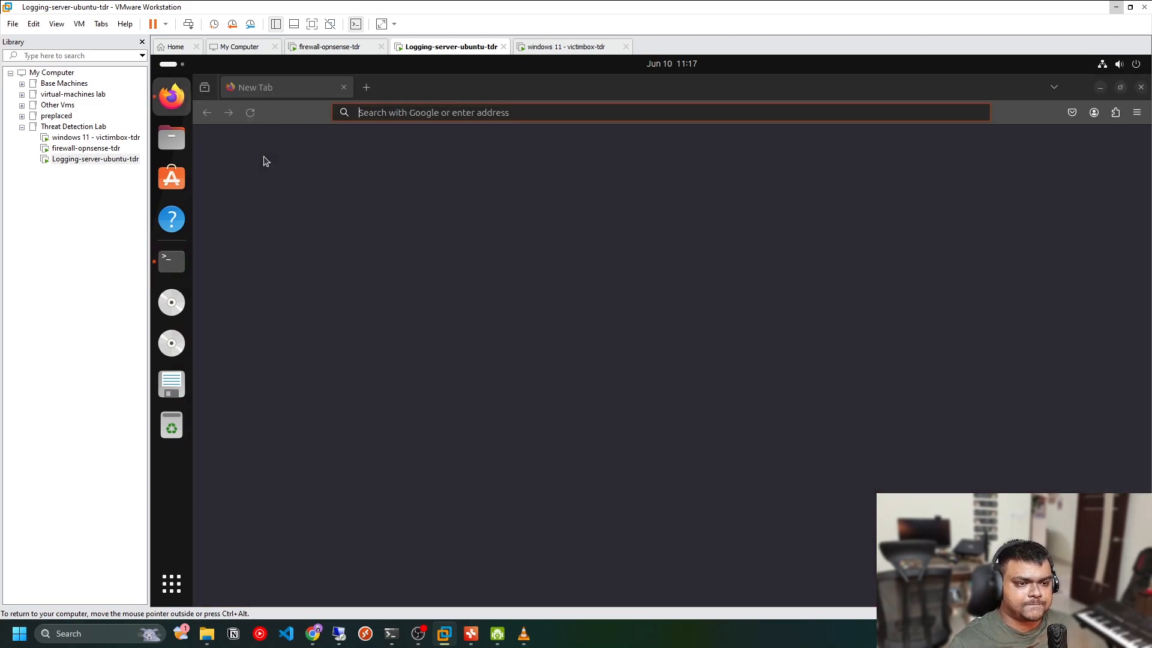
Search Google in Firefox for "elastic container project github" and open The Elastic Container Project repository
left_click(374, 113)
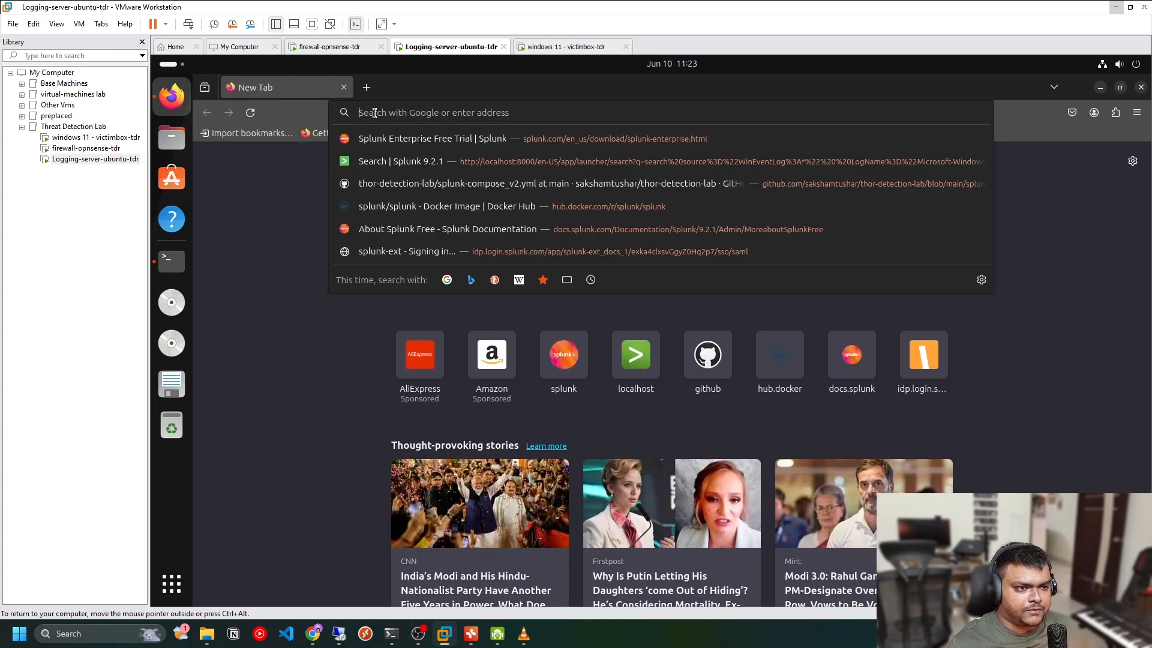
type("elastic ")
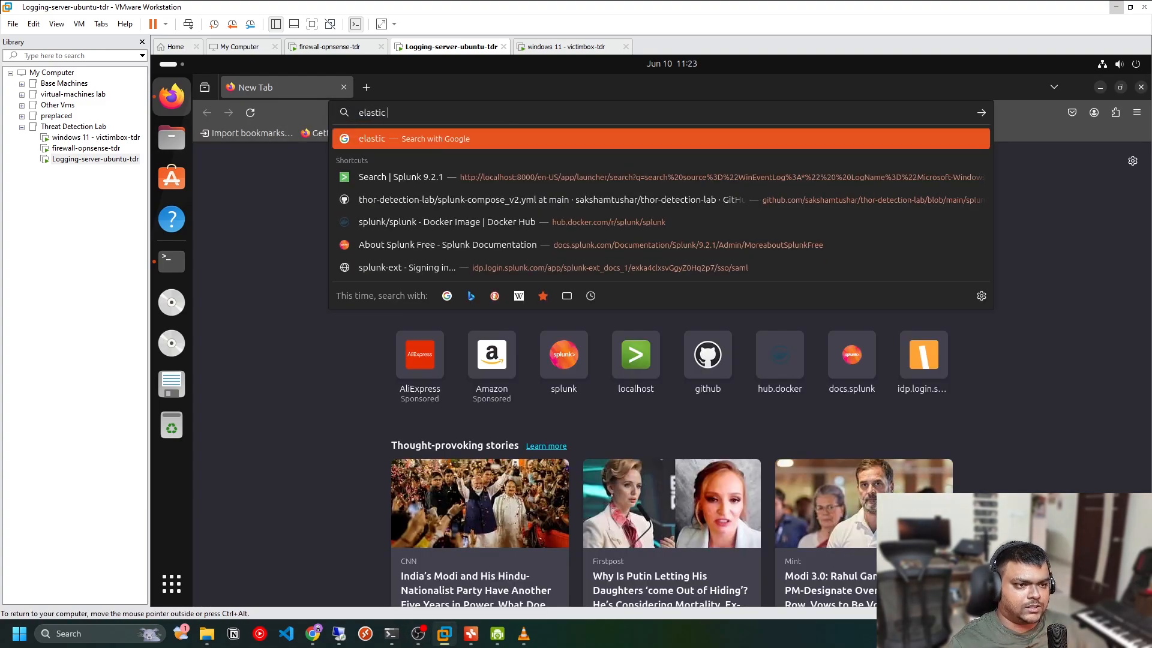
type("container project github")
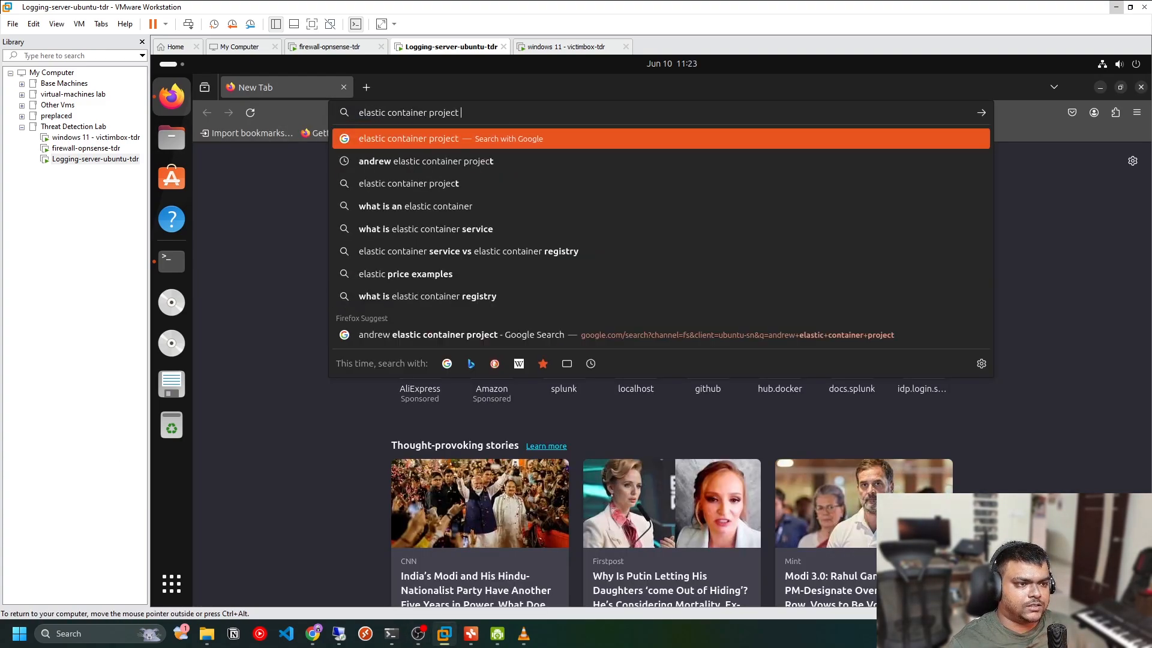
key("Return")
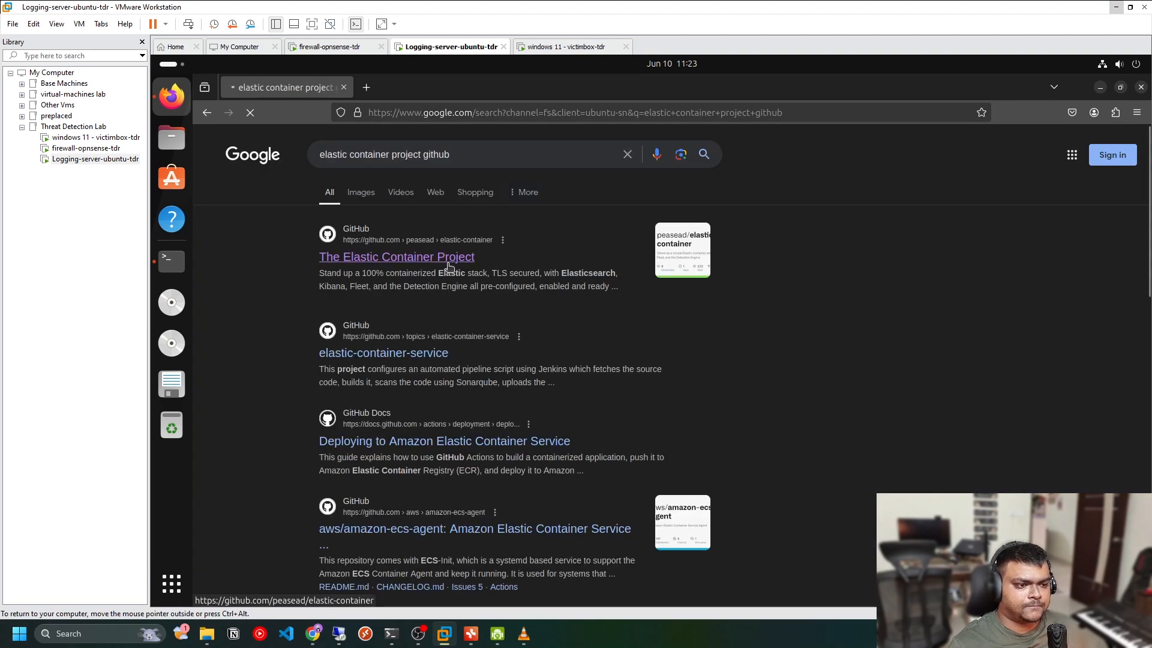
left_click(450, 266)
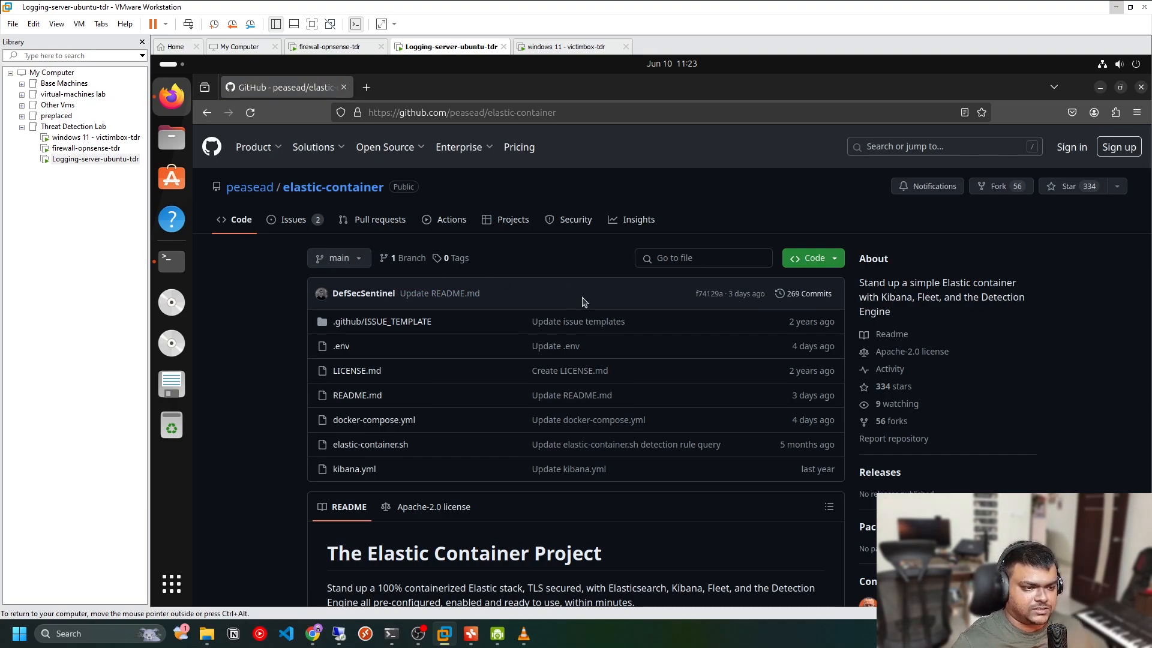
Read through the README's setup steps, requirements, start, destroy and stop instructions
scroll(558, 323, "down", 2)
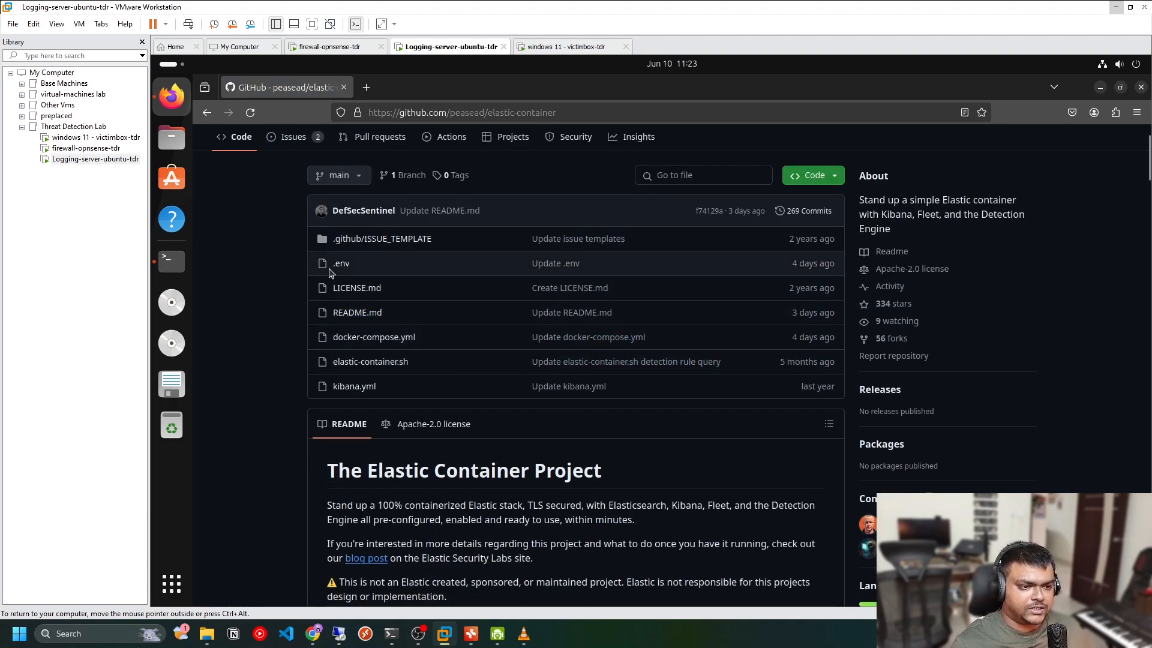
scroll(385, 422, "down", 5)
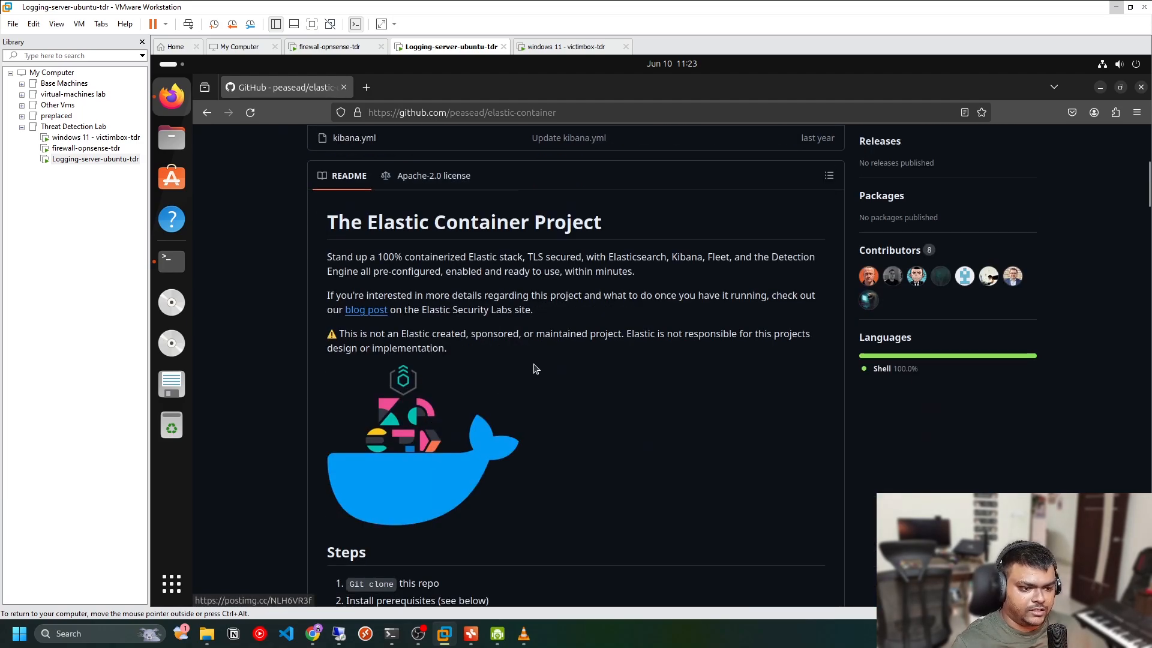
scroll(539, 333, "down", 2)
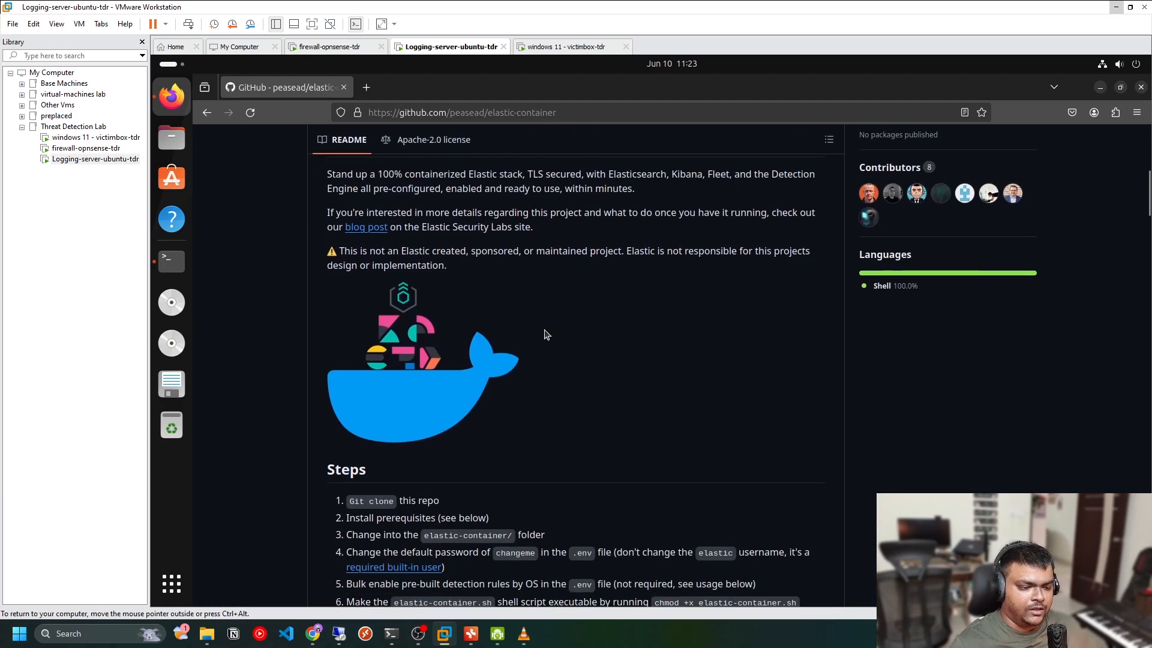
scroll(546, 334, "up", 4)
scroll(547, 333, "down", 12)
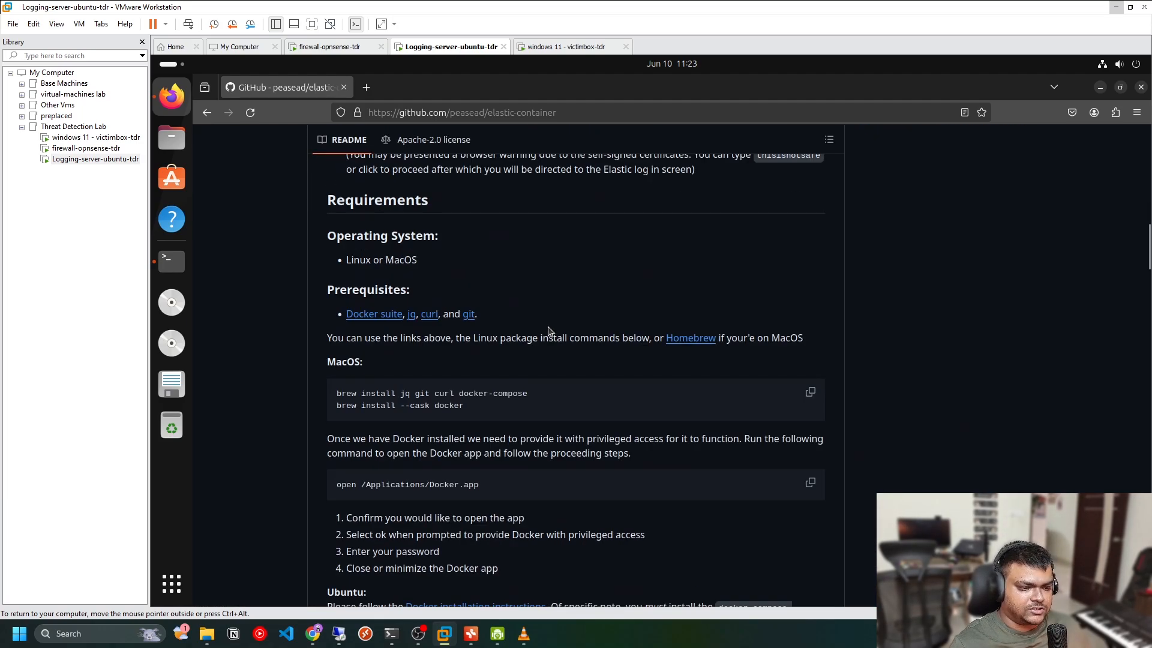
scroll(547, 331, "down", 20)
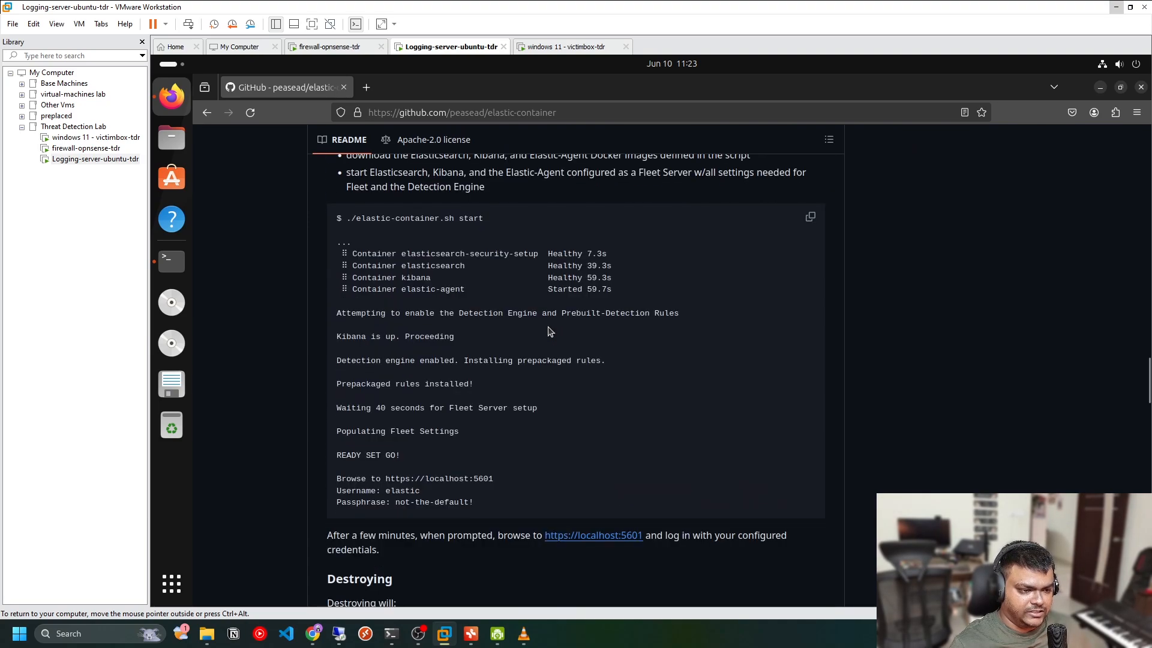
scroll(533, 384, "down", 8)
scroll(480, 396, "up", 6)
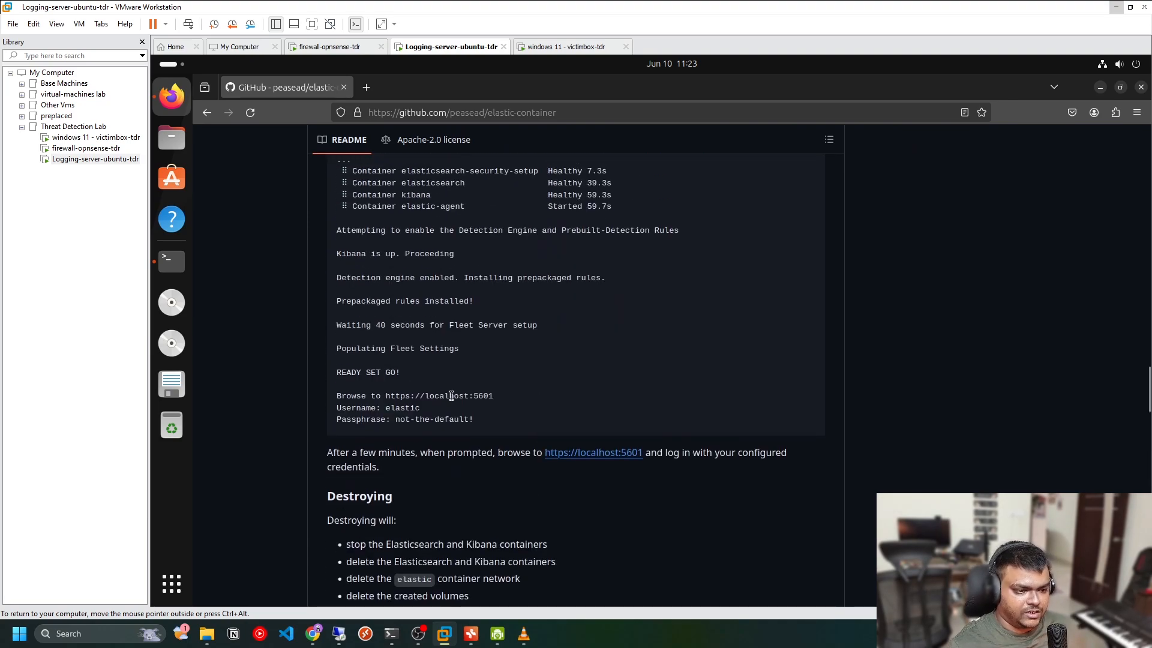
scroll(438, 322, "up", 3)
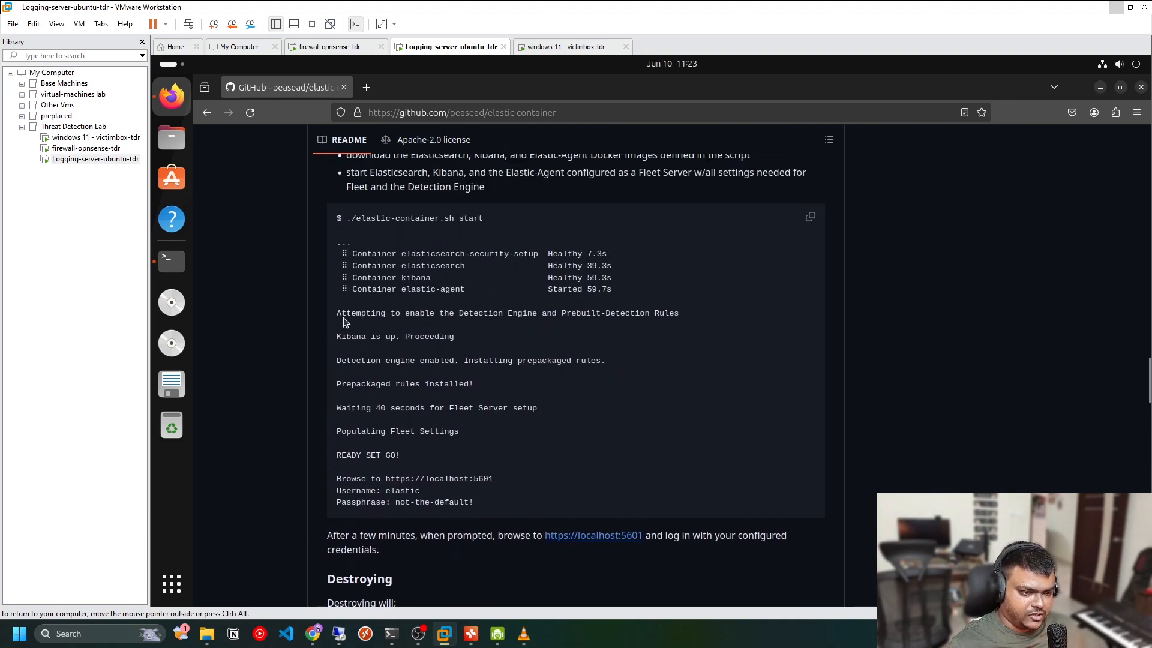
left_click_drag(336, 311, 533, 460)
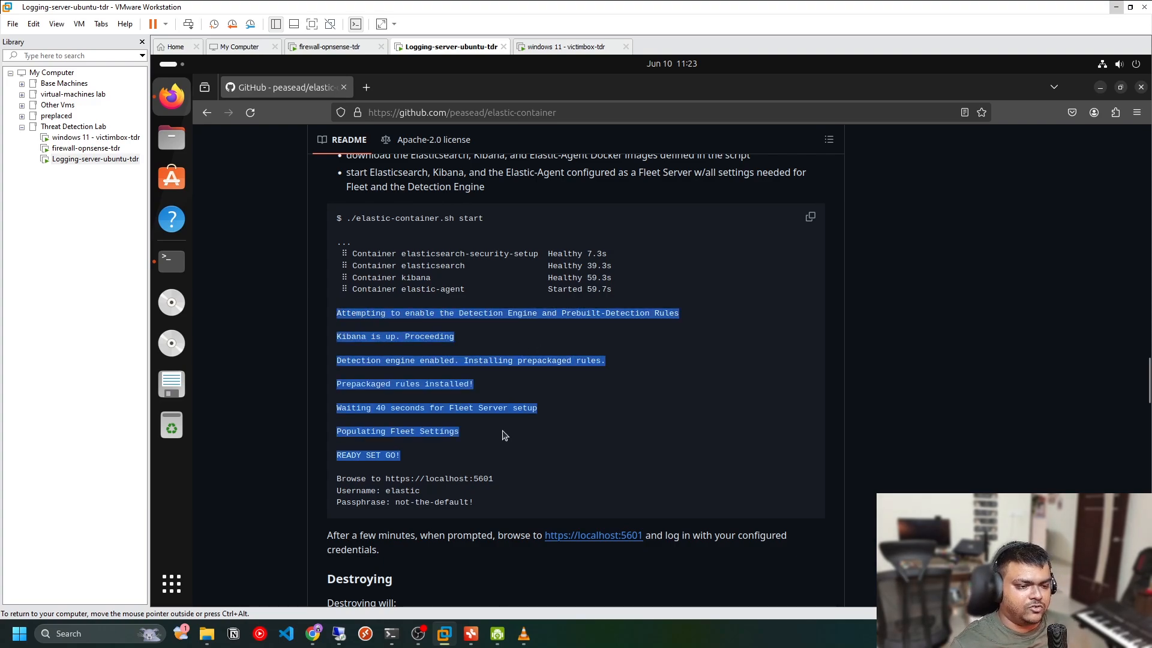
left_click(528, 446)
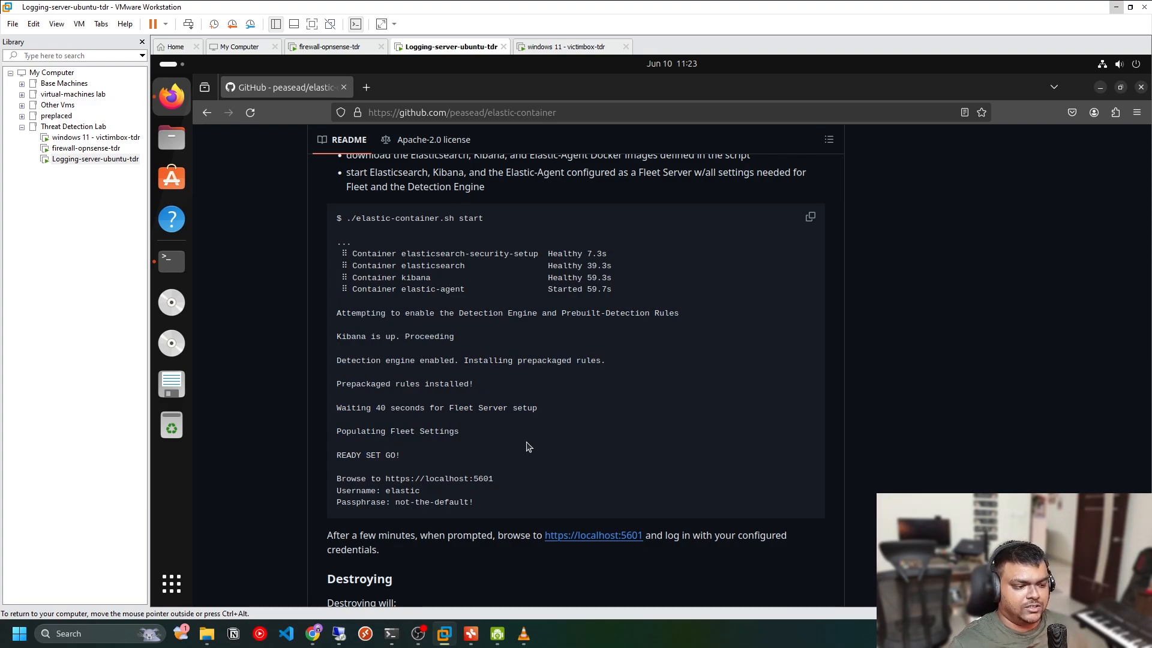
scroll(548, 427, "down", 4)
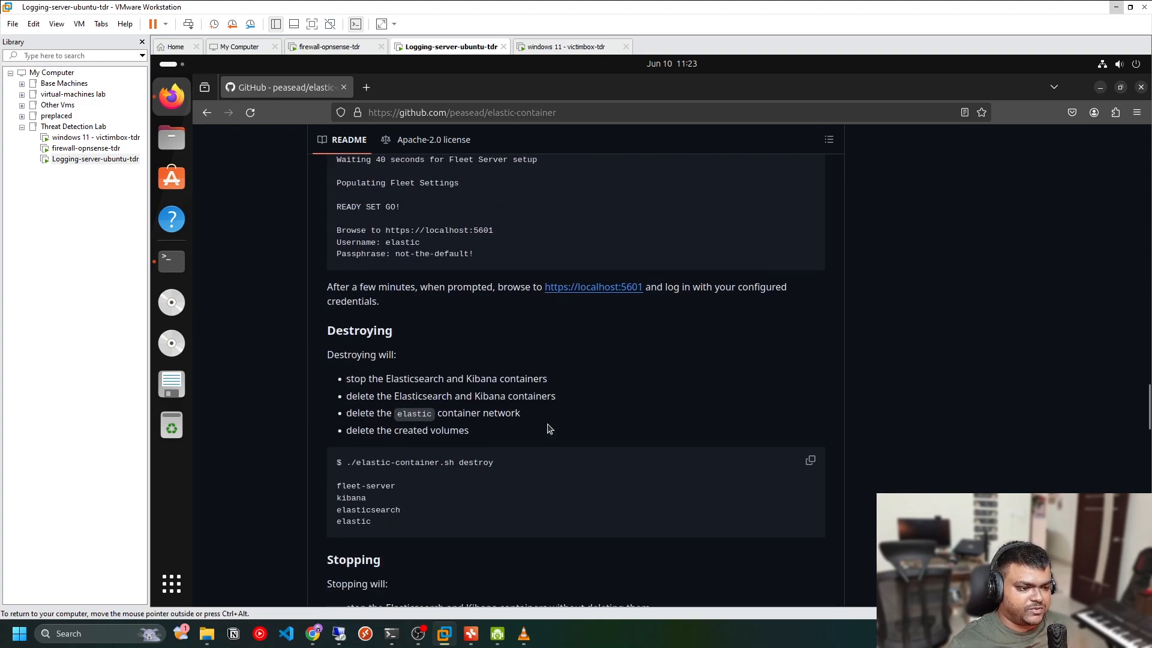
scroll(547, 428, "up", 2)
scroll(547, 429, "down", 2)
left_click_drag(424, 524, 337, 464)
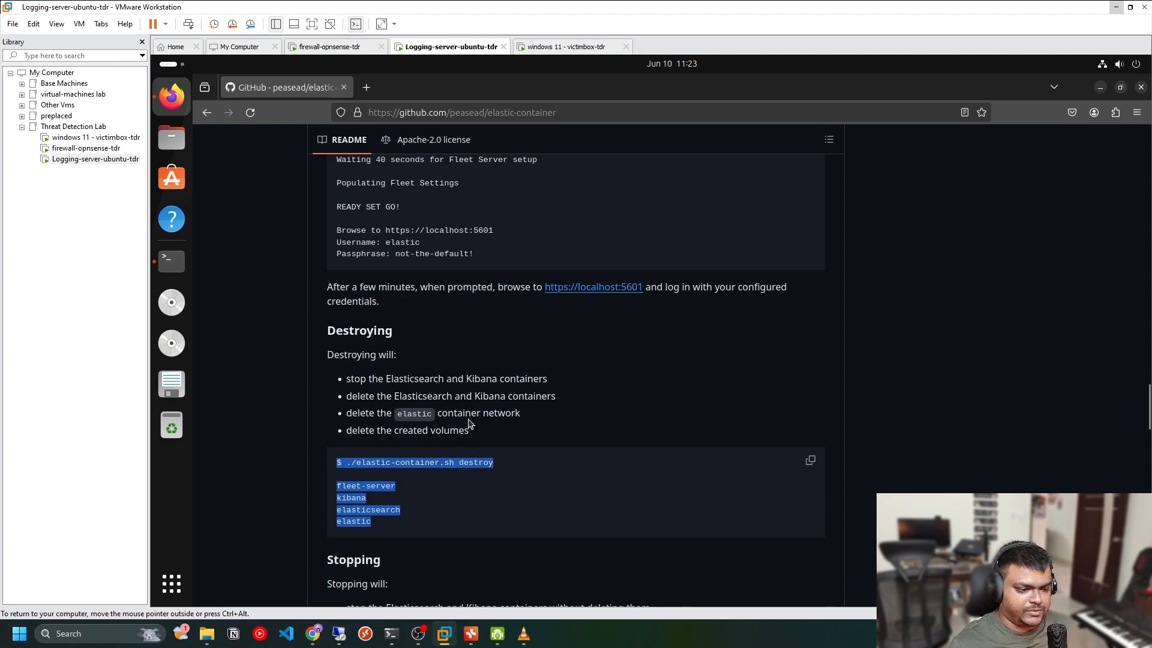
left_click(573, 385)
scroll(587, 373, "down", 3)
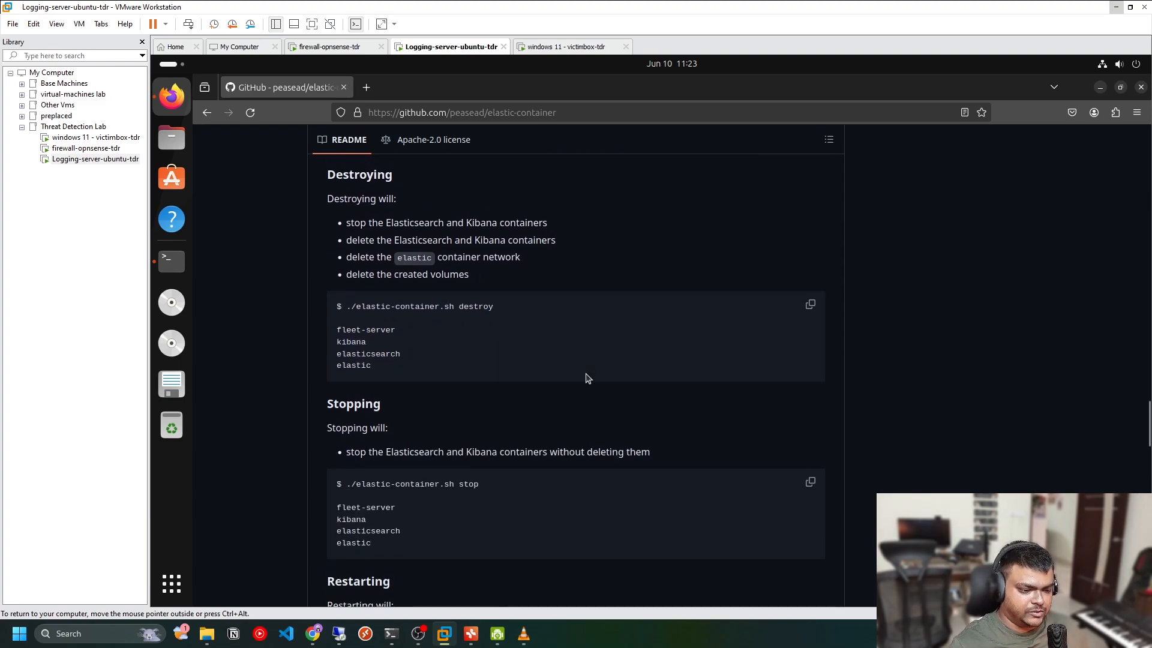
scroll(587, 377, "up", 10)
scroll(586, 373, "up", 10)
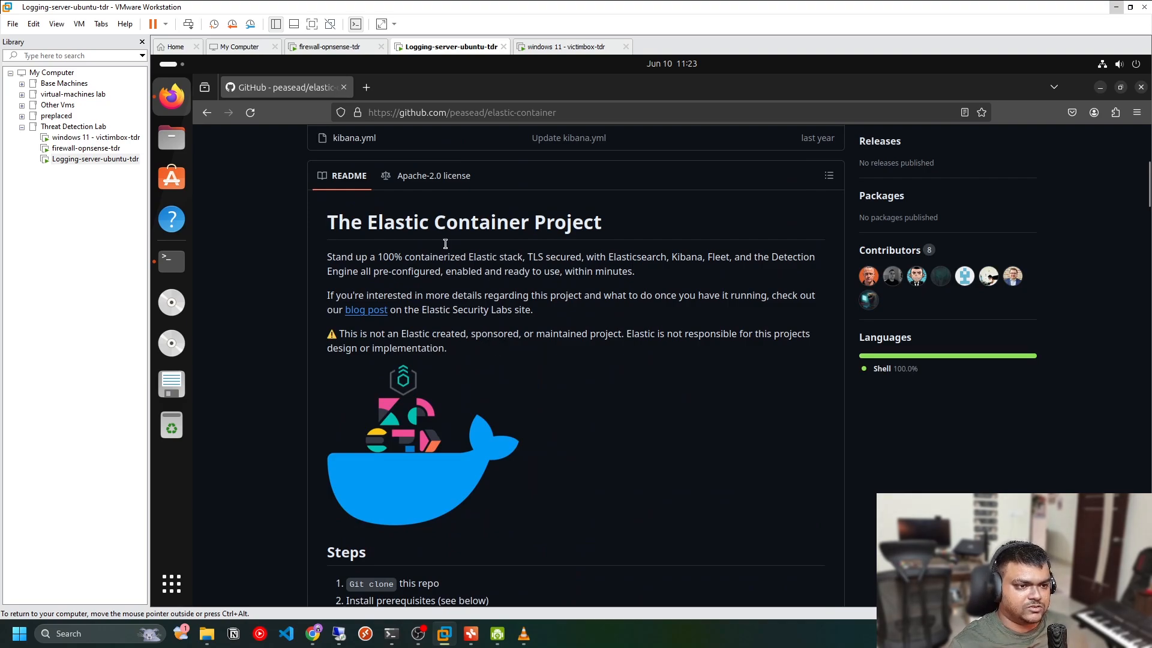
scroll(697, 262, "up", 2)
scroll(696, 262, "up", 5)
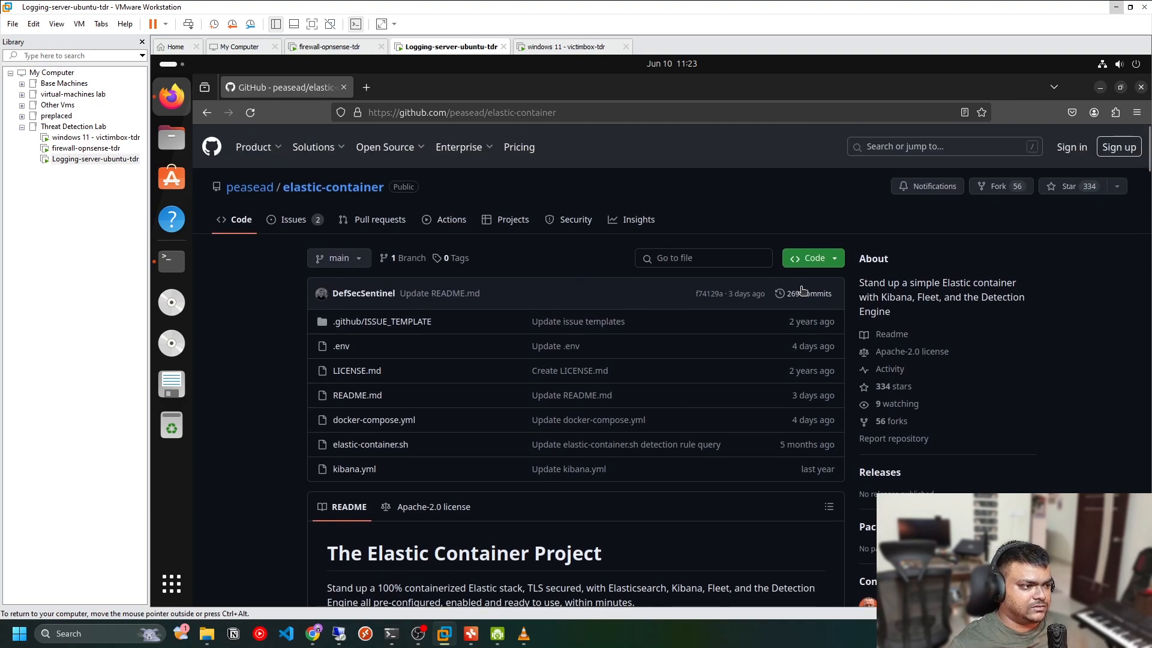
Copy the repository's HTTPS clone URL and return to the terminal
left_click(830, 259)
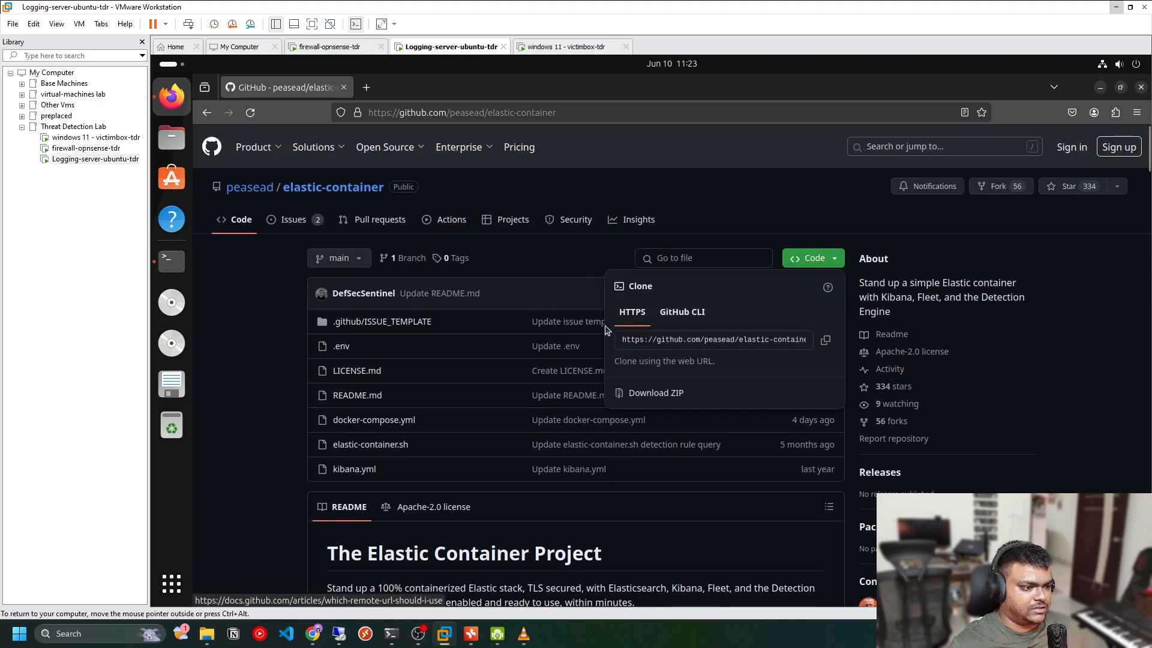
left_click(825, 339)
left_click(171, 259)
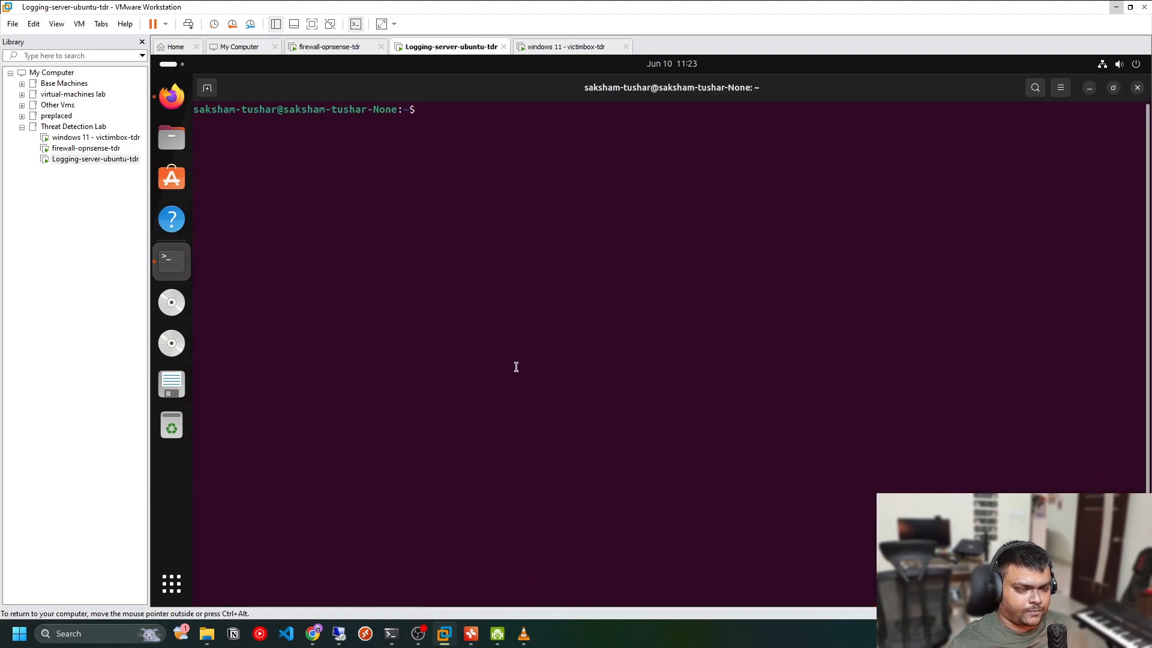
Move into the Downloads directory, list its files, and clear the terminal
type("ls")
key("Return")
type("cd Downloads/")
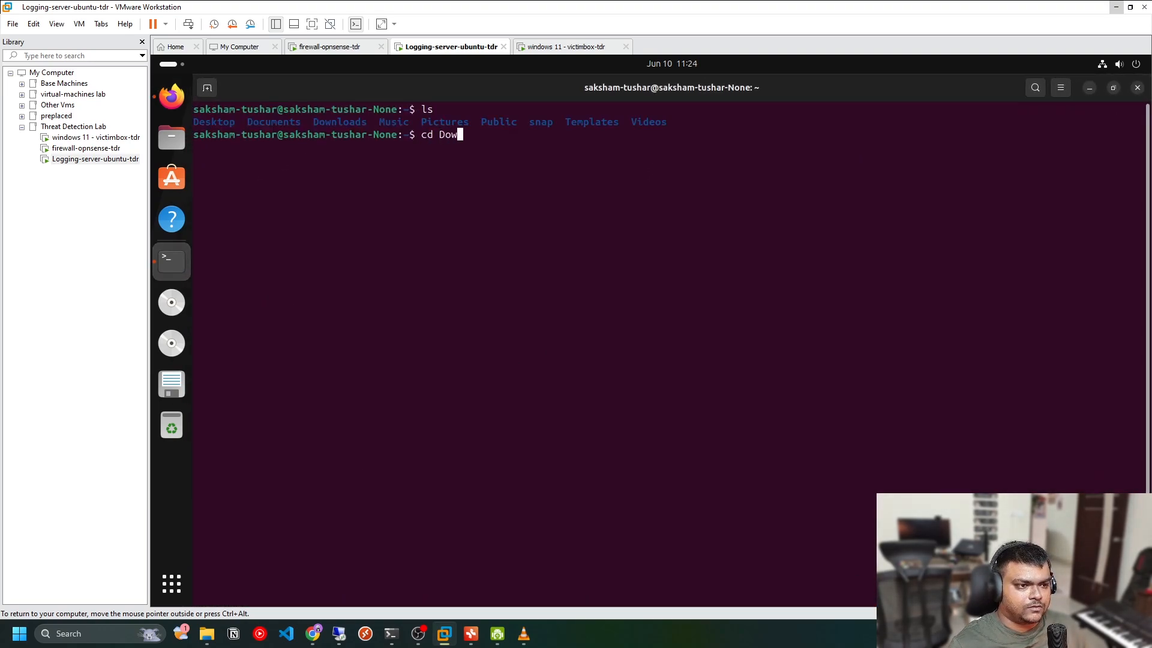
key("Return")
type("ls")
key("Return")
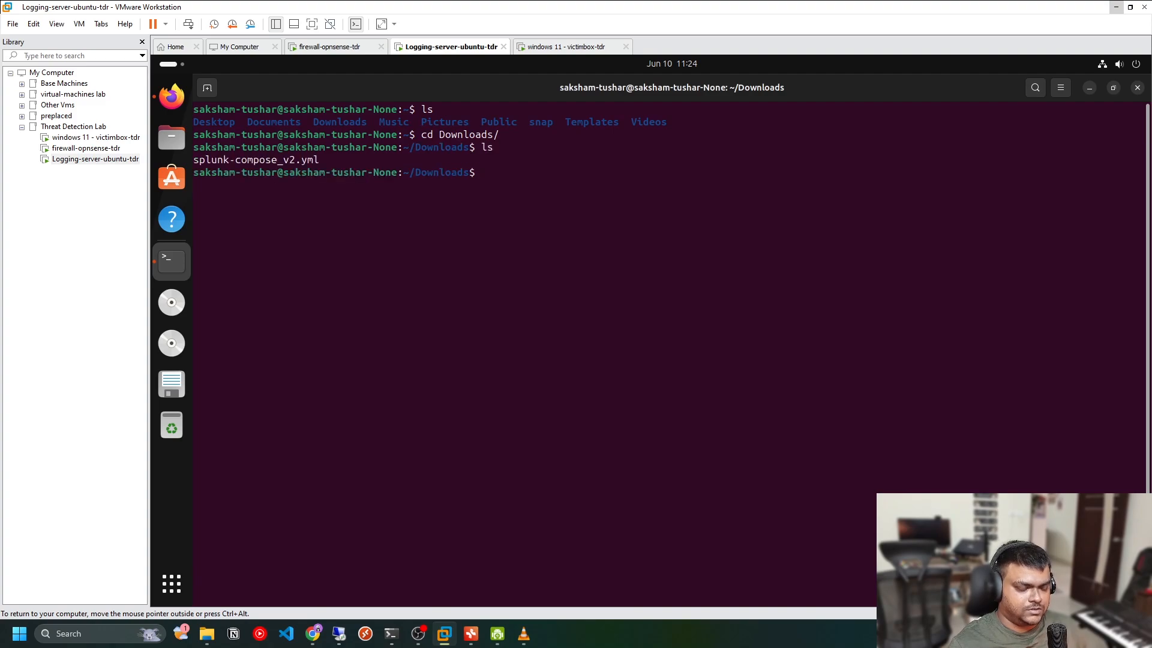
type("clear")
key("Return")
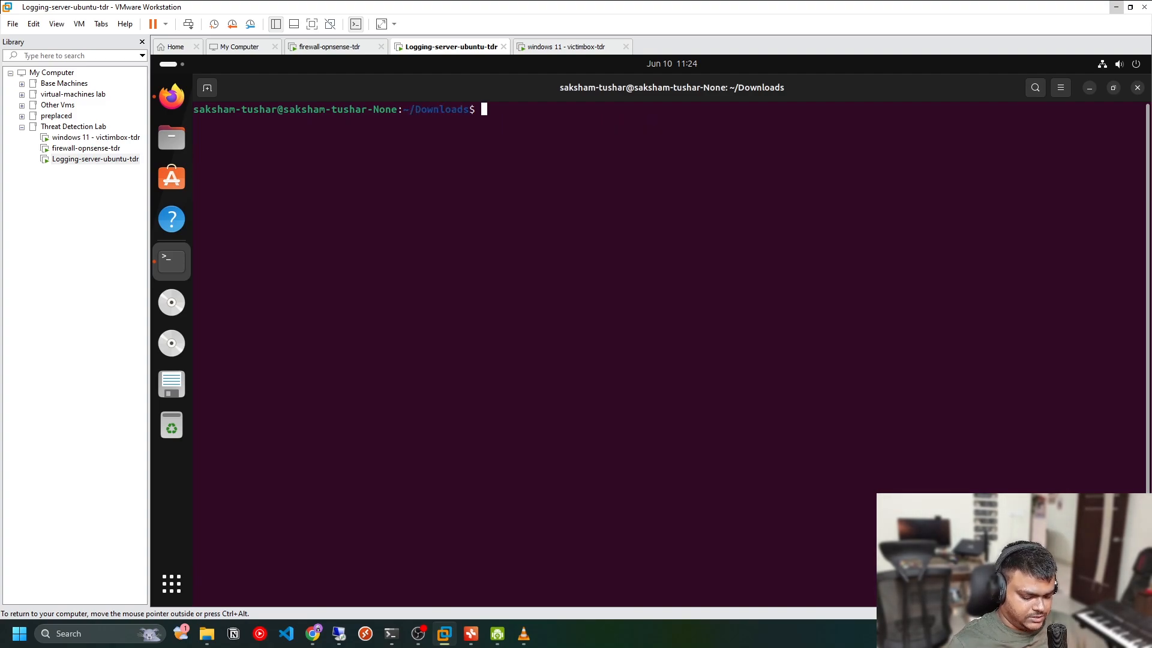
Clone the elastic-container repository into Downloads with git clone and the pasted GitHub URL
type("git cline")
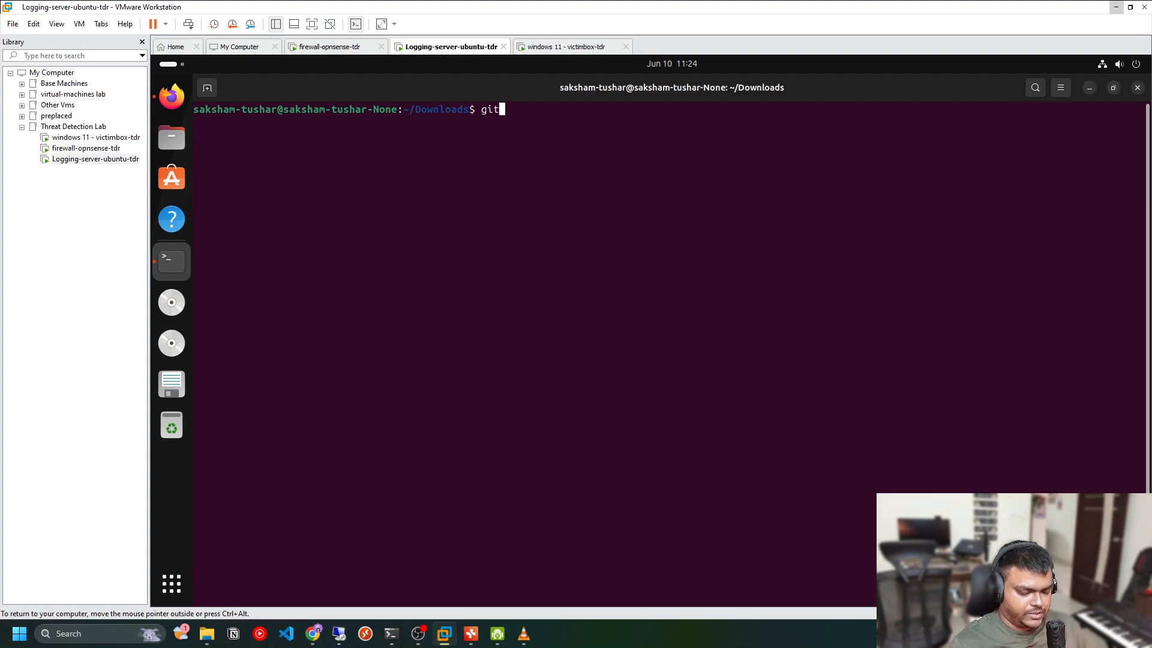
key("BackSpace")
key("BackSpace")
key("BackSpace")
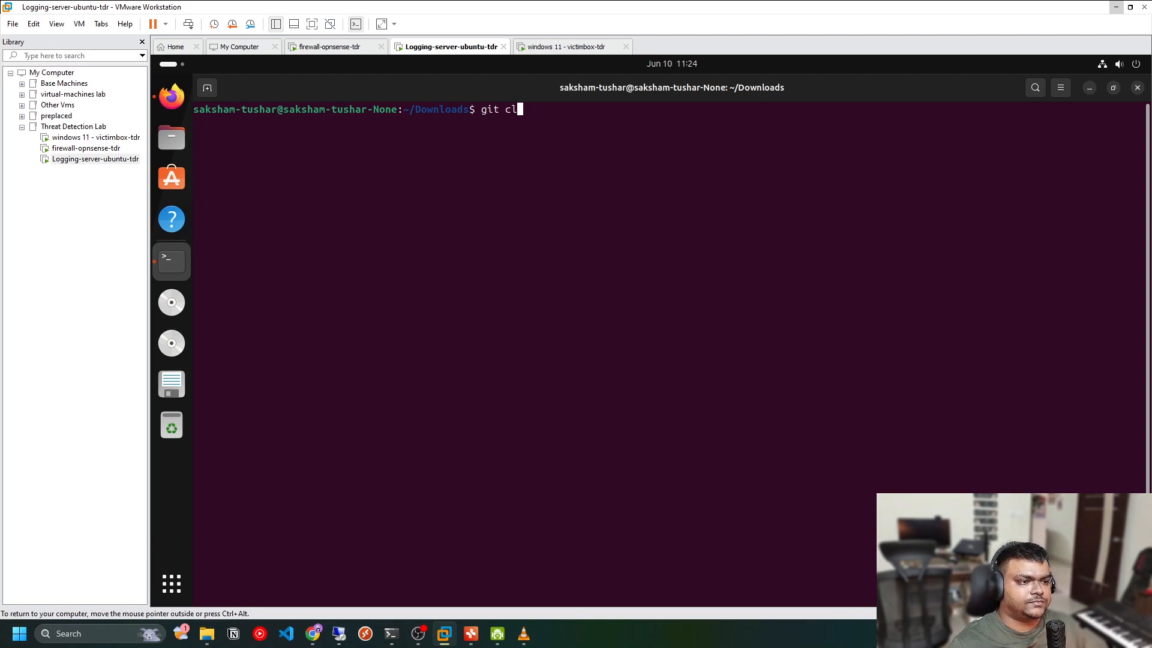
type("one")
key("ctrl+shift+v")
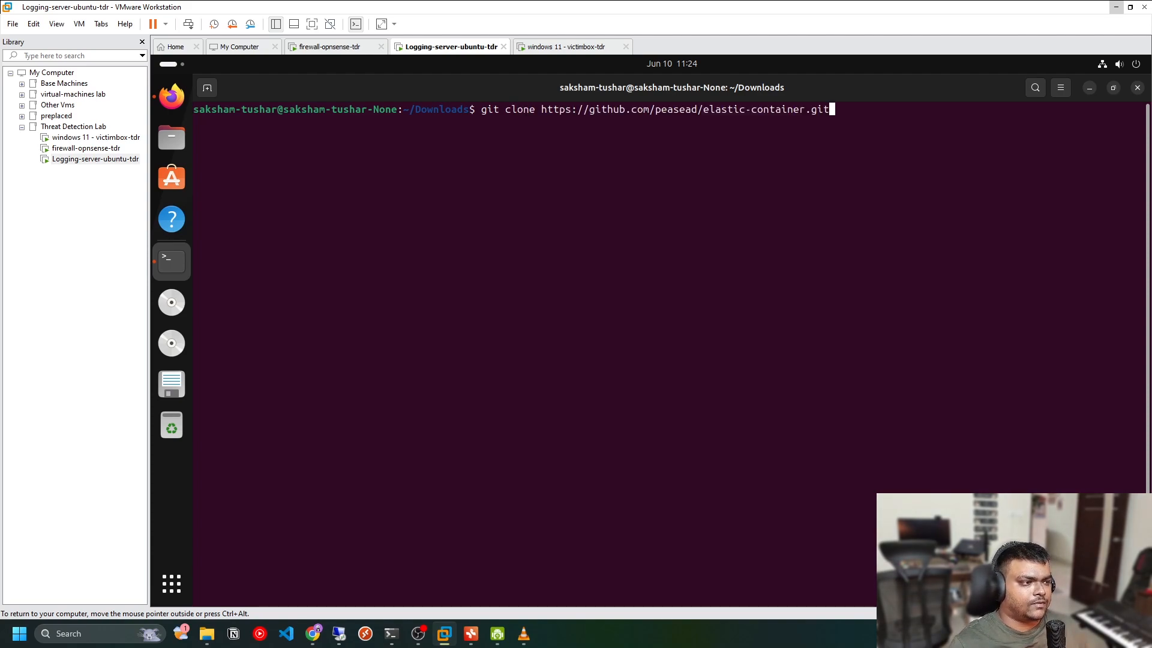
key("Return")
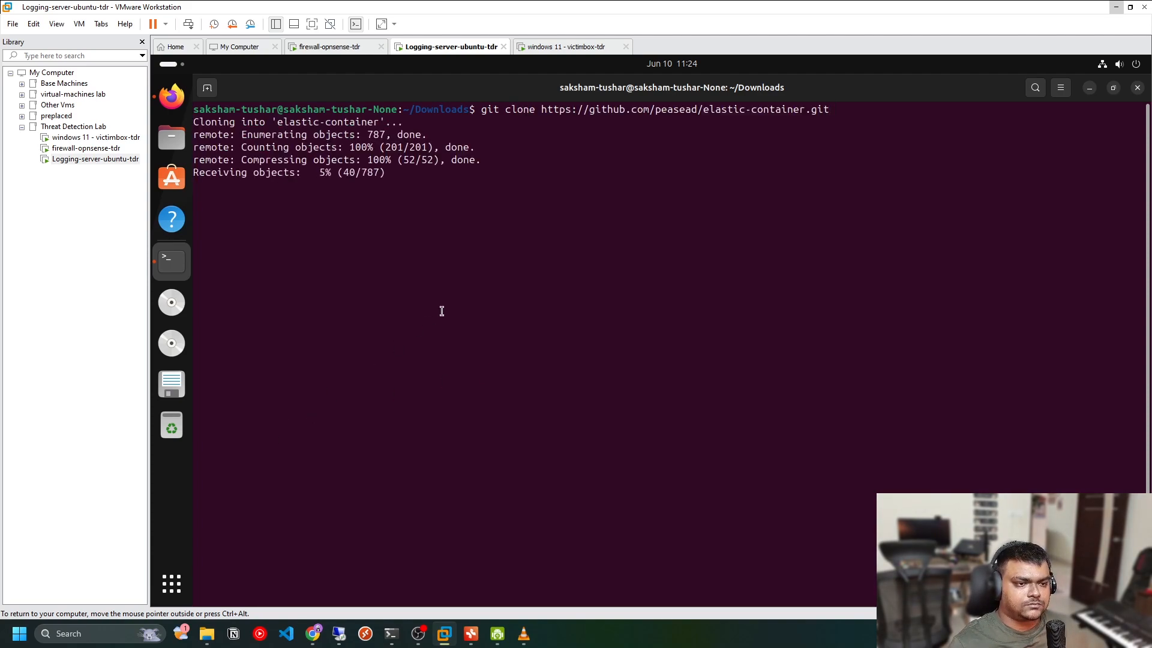
Clear the terminal, enter the elastic-container folder, and list its files
type("clear")
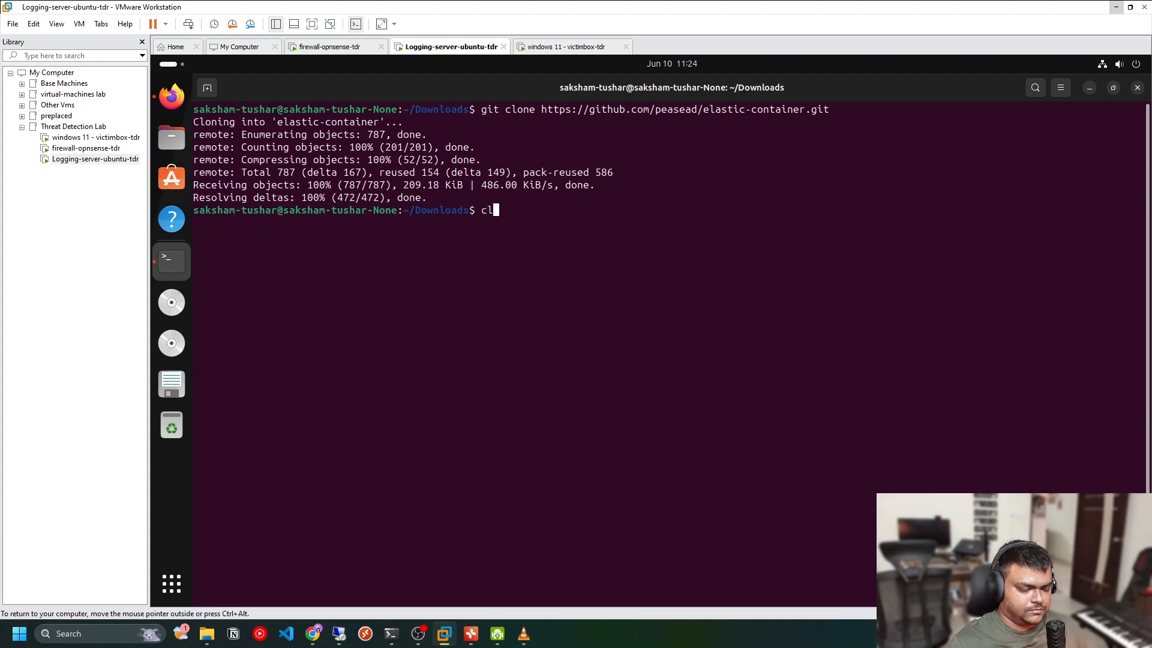
key("Return")
type("ls")
key("Return")
type("cd e")
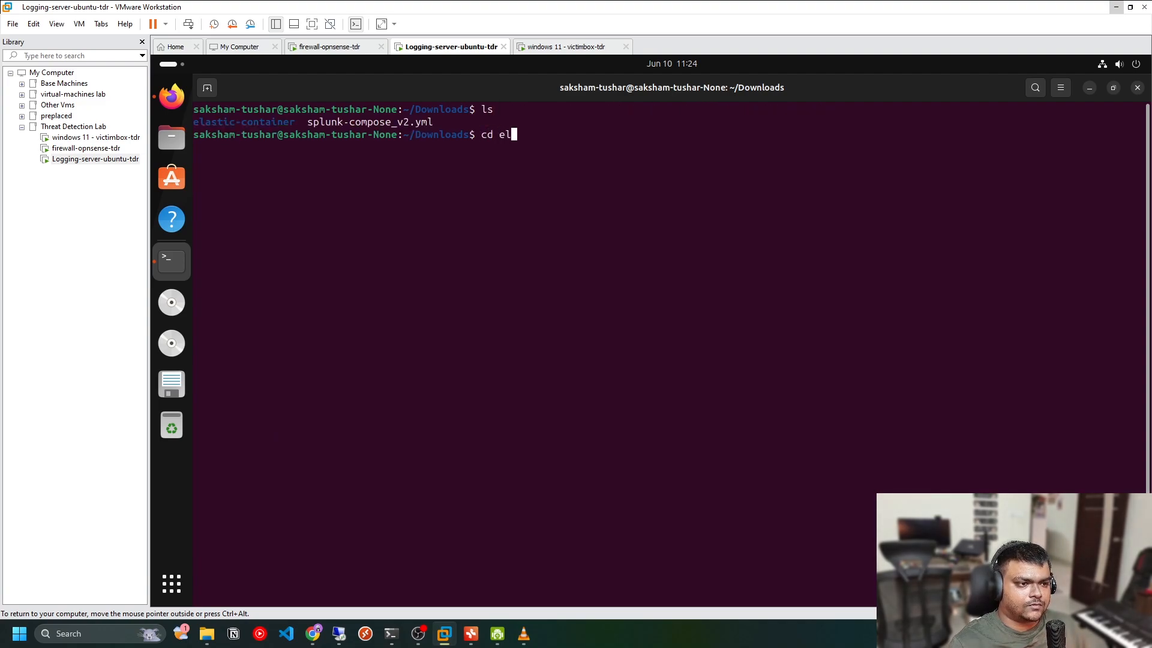
key("Tab")
key("Return")
type("ls")
key("Return")
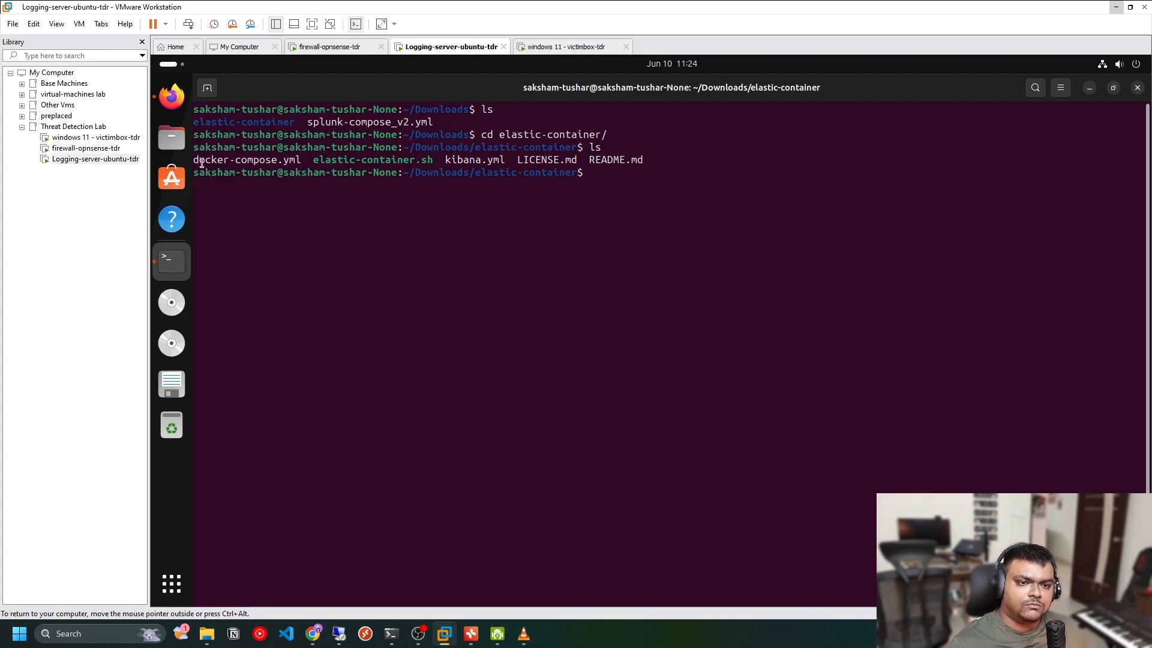
Display docker-compose.yml and read through its setup, elasticsearch, kibana and fleet-server service definitions
left_click_drag(197, 159, 254, 159)
left_click(548, 200)
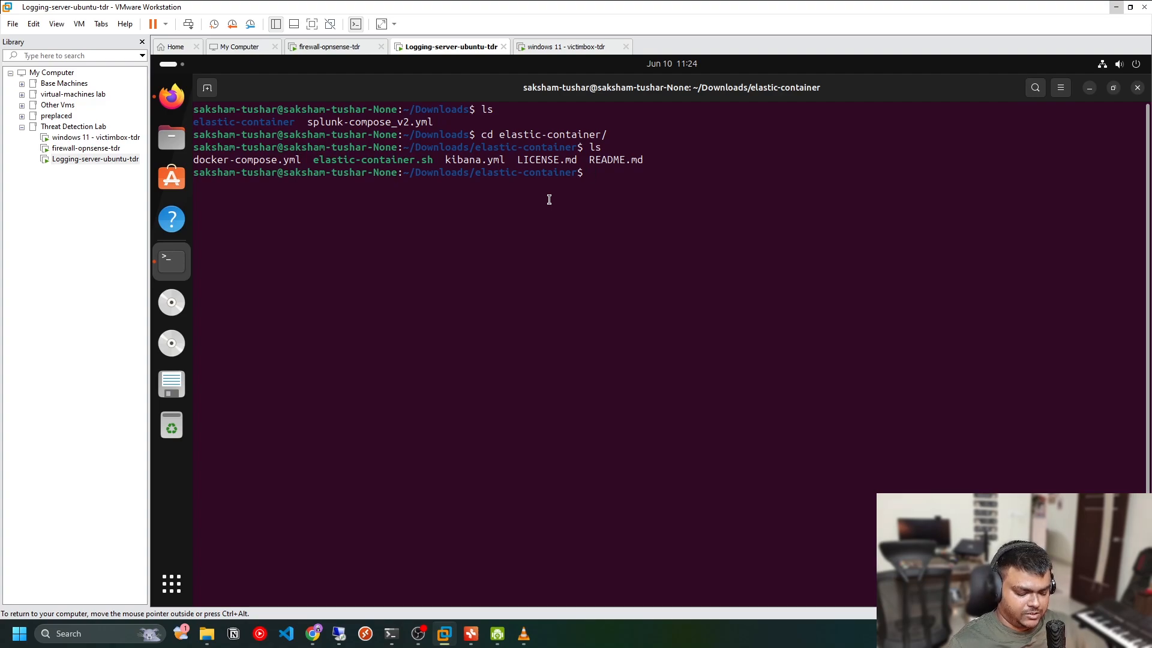
type("cat c")
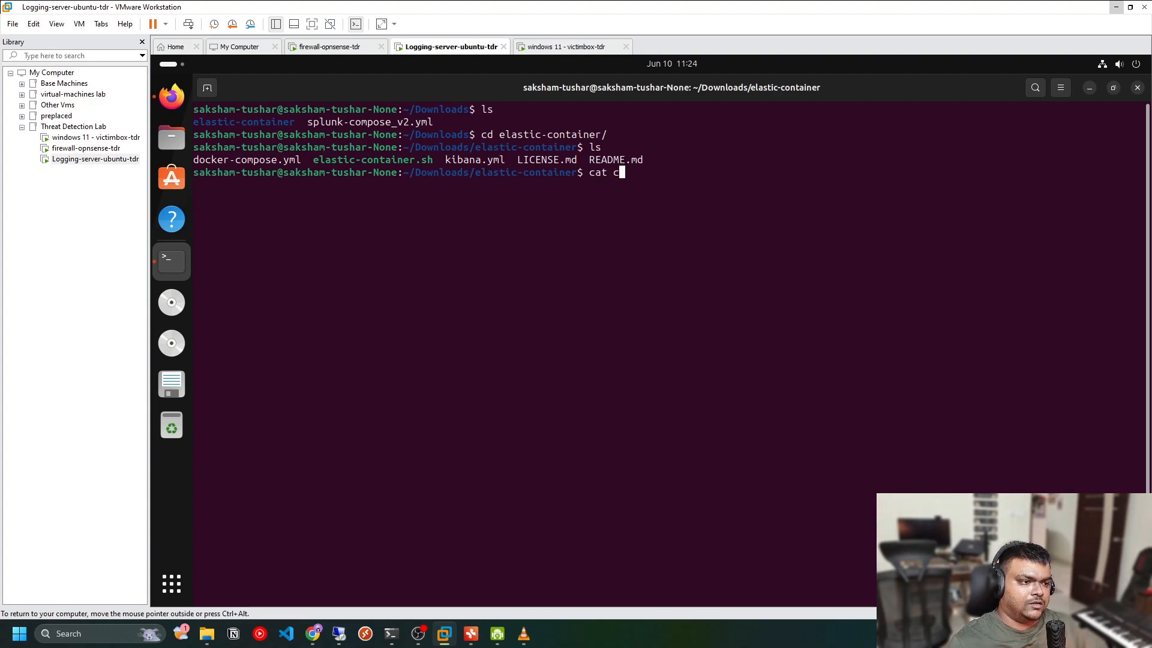
key("BackSpace")
type("d")
key("Tab")
key("Return")
scroll(489, 300, "up", 20)
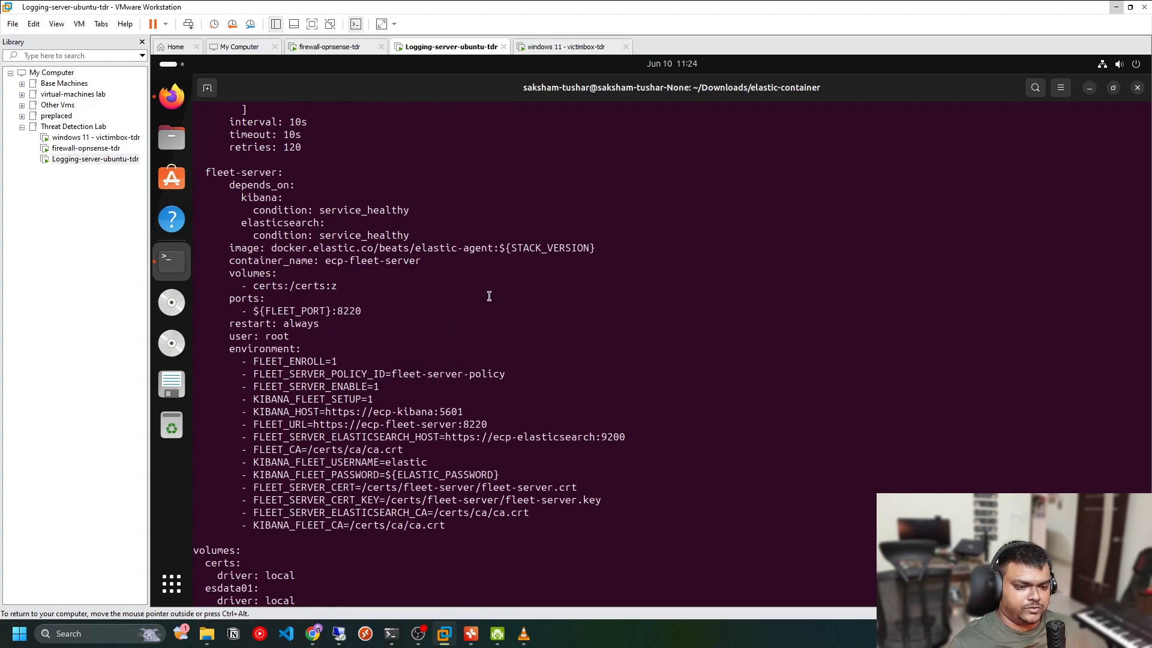
scroll(490, 308, "up", 10)
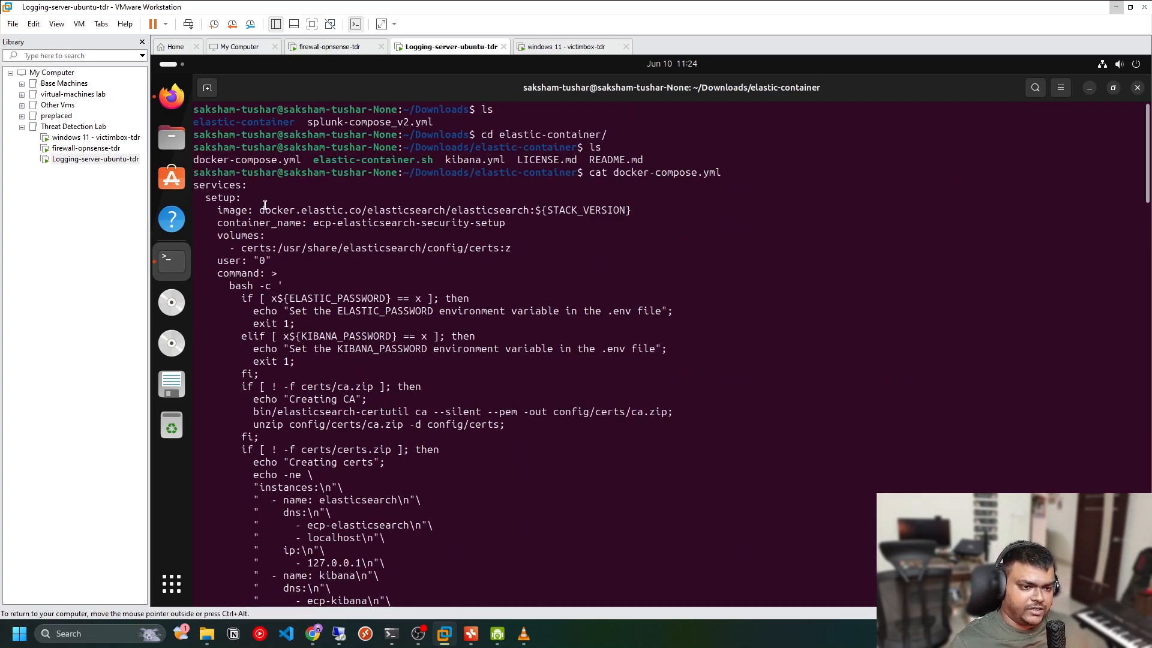
double_click(218, 199)
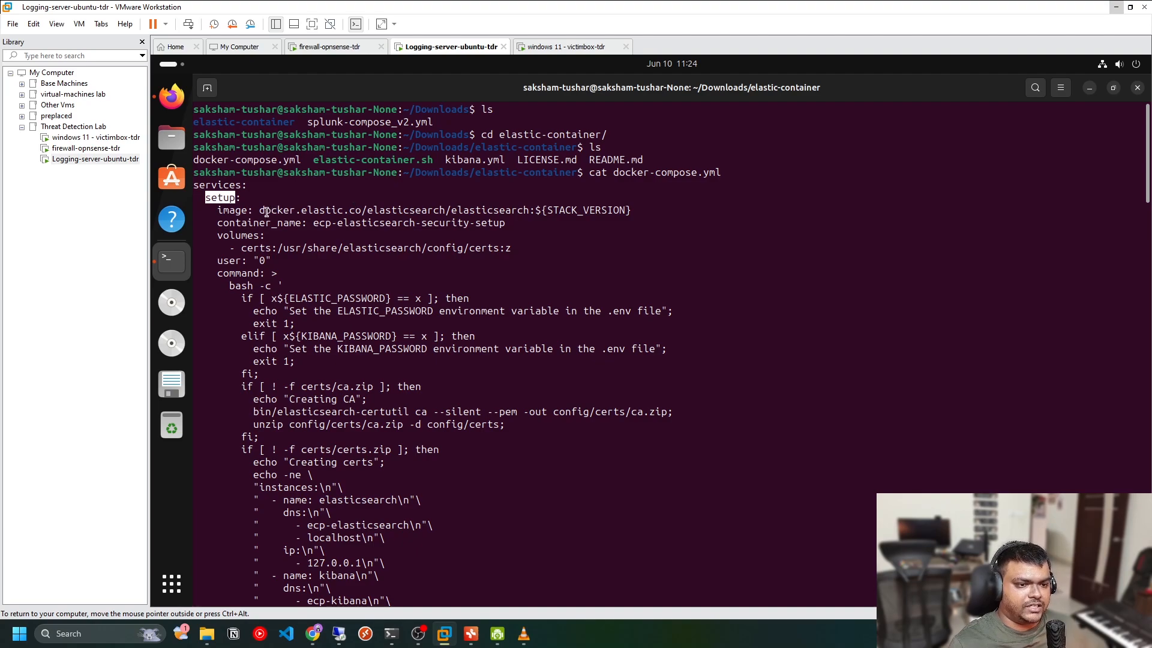
left_click_drag(265, 211, 535, 211)
scroll(433, 274, "down", 2)
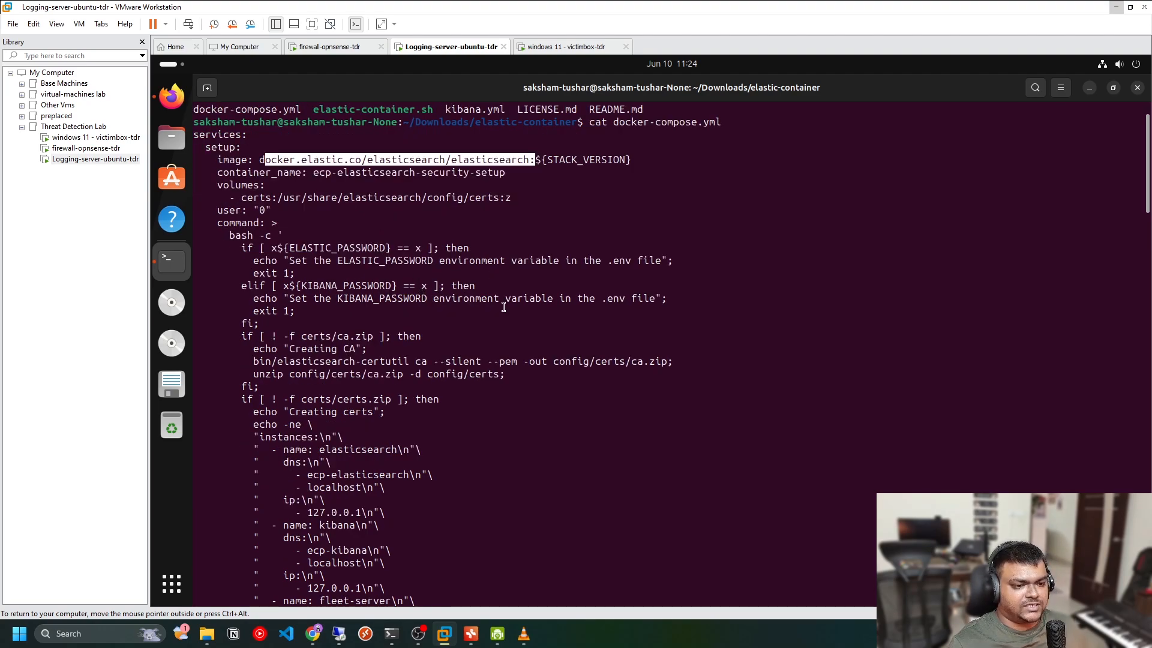
scroll(432, 276, "down", 7)
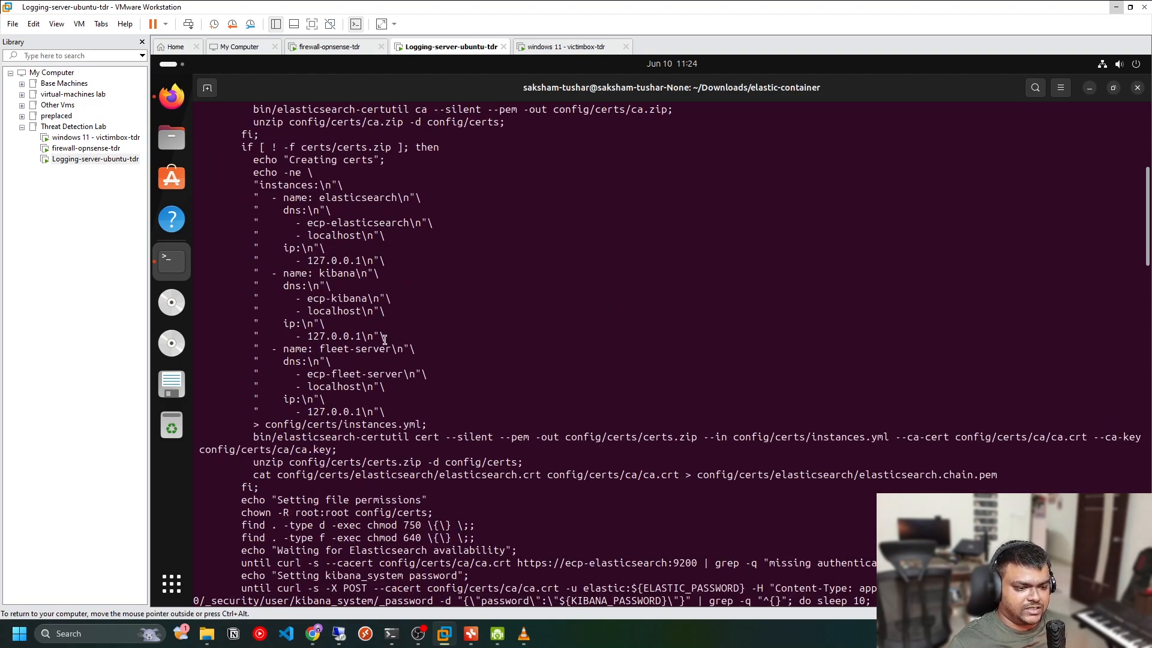
scroll(385, 339, "down", 10)
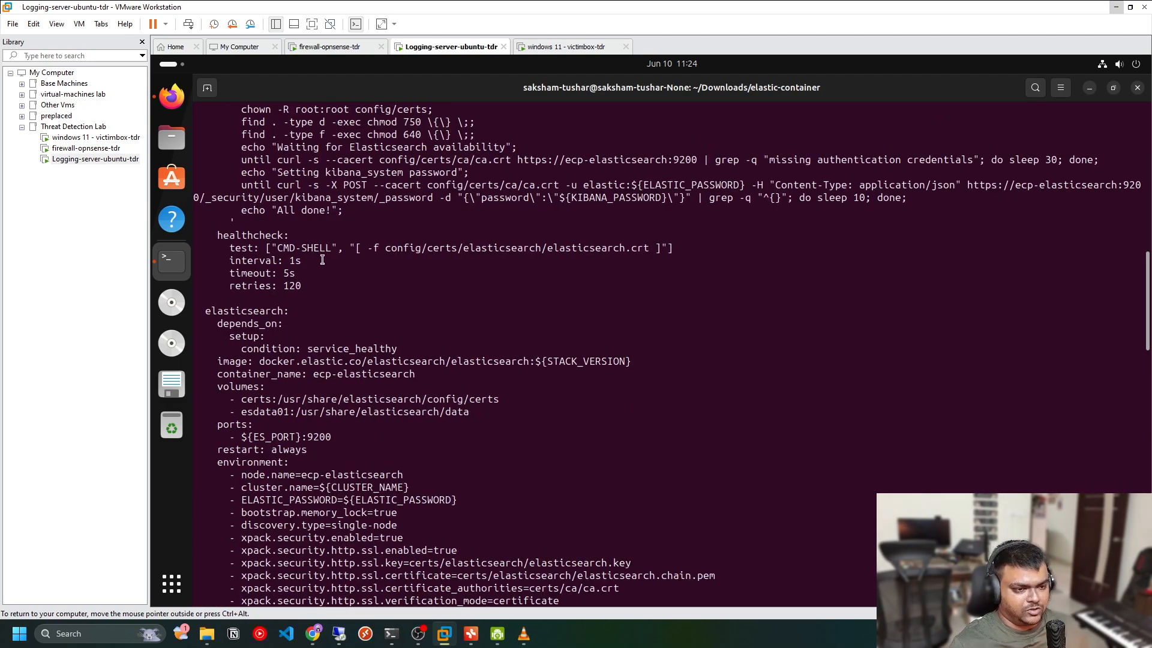
double_click(225, 311)
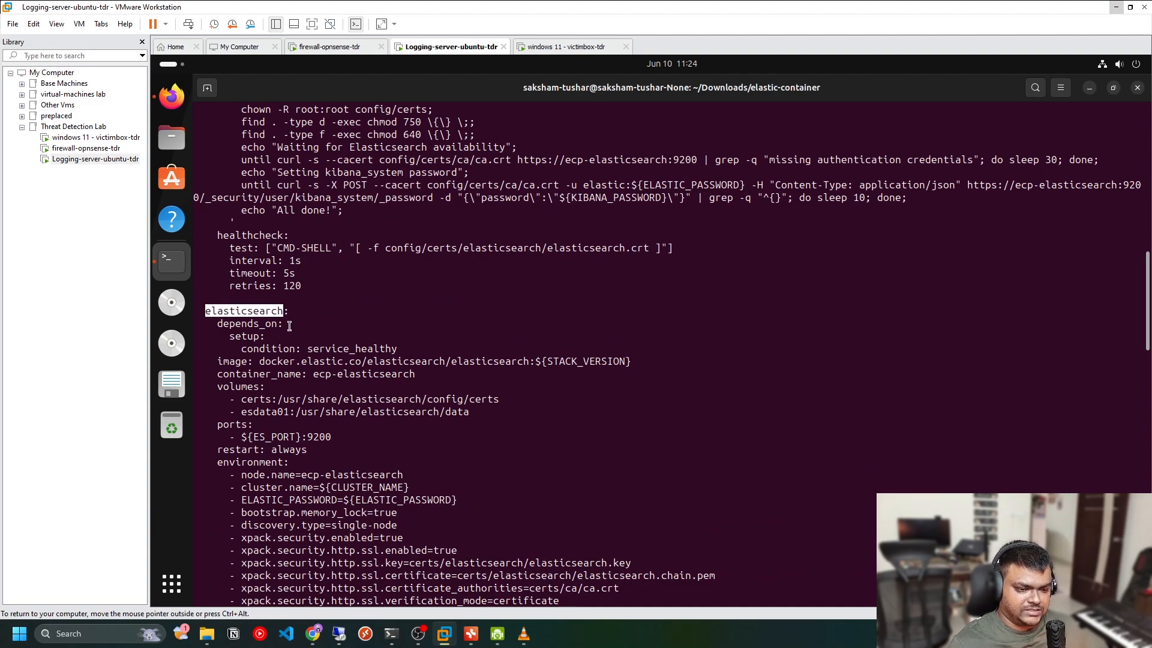
scroll(290, 326, "down", 4)
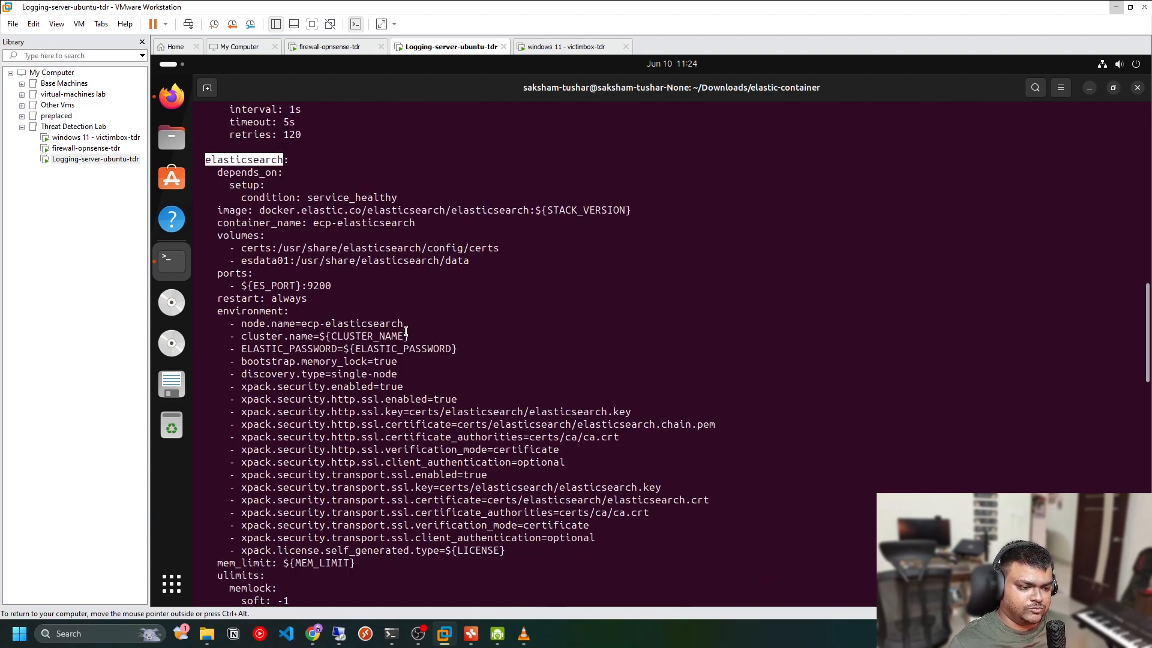
left_click_drag(408, 411, 632, 430)
scroll(368, 313, "down", 12)
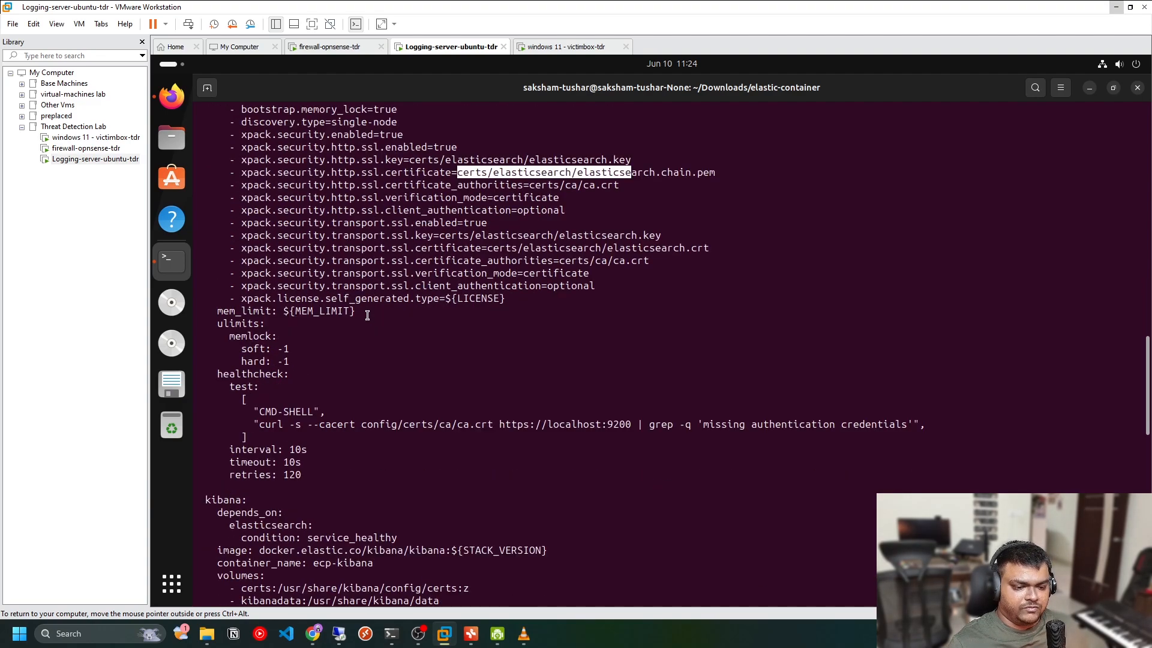
scroll(340, 319, "down", 1)
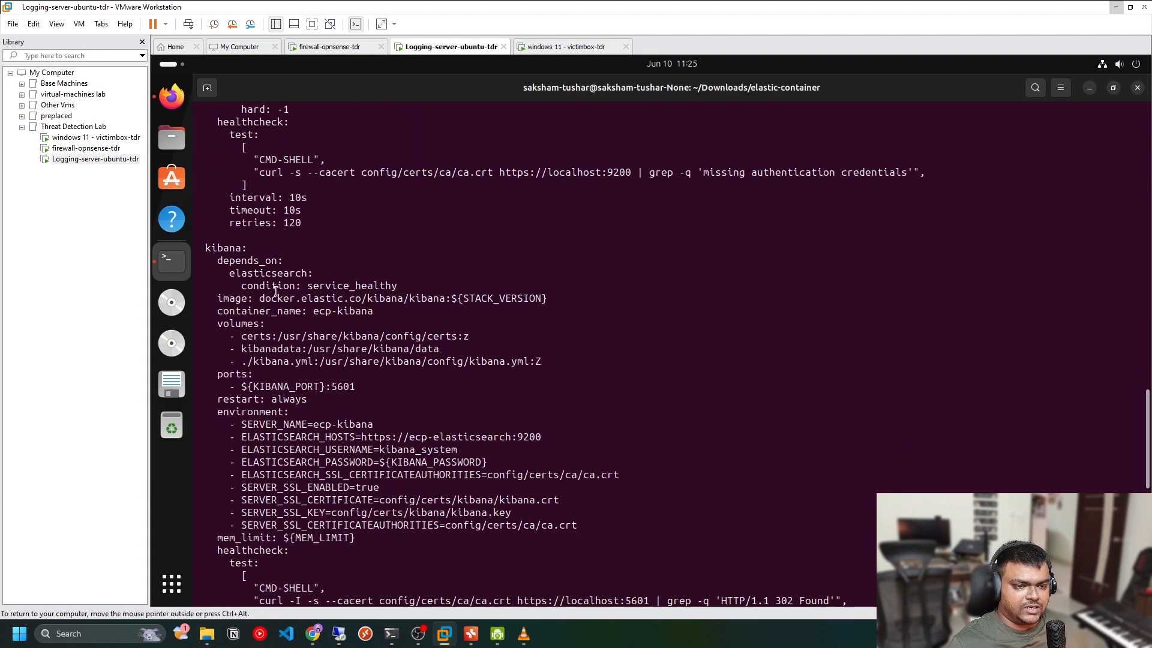
double_click(235, 250)
scroll(348, 345, "down", 8)
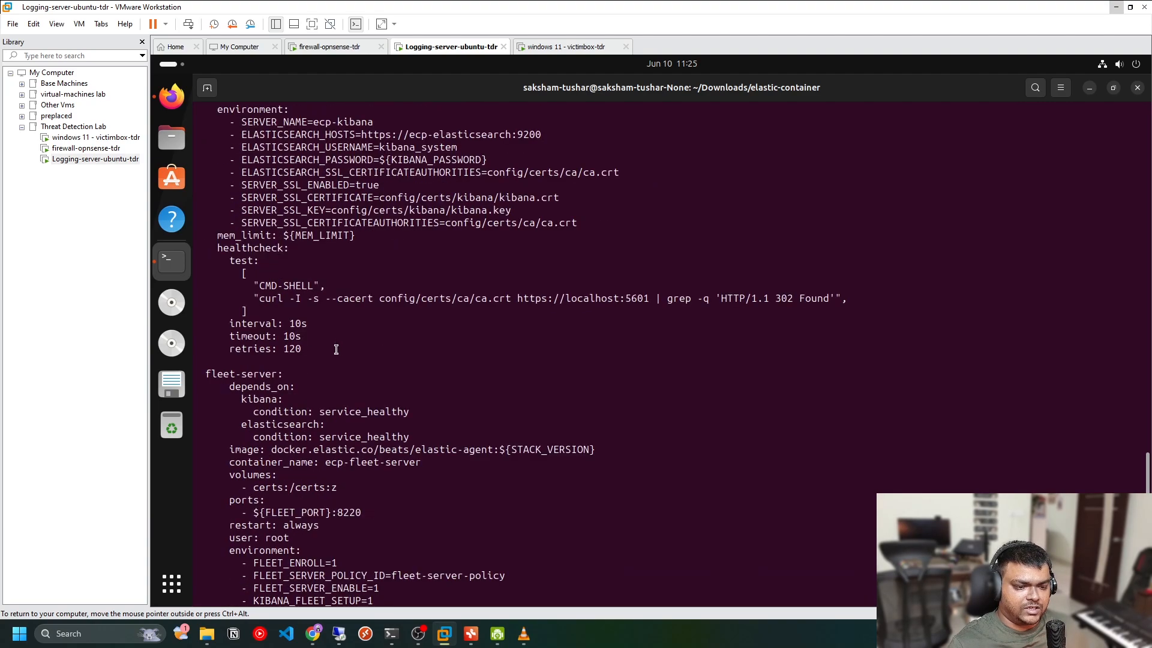
left_click_drag(212, 375, 279, 375)
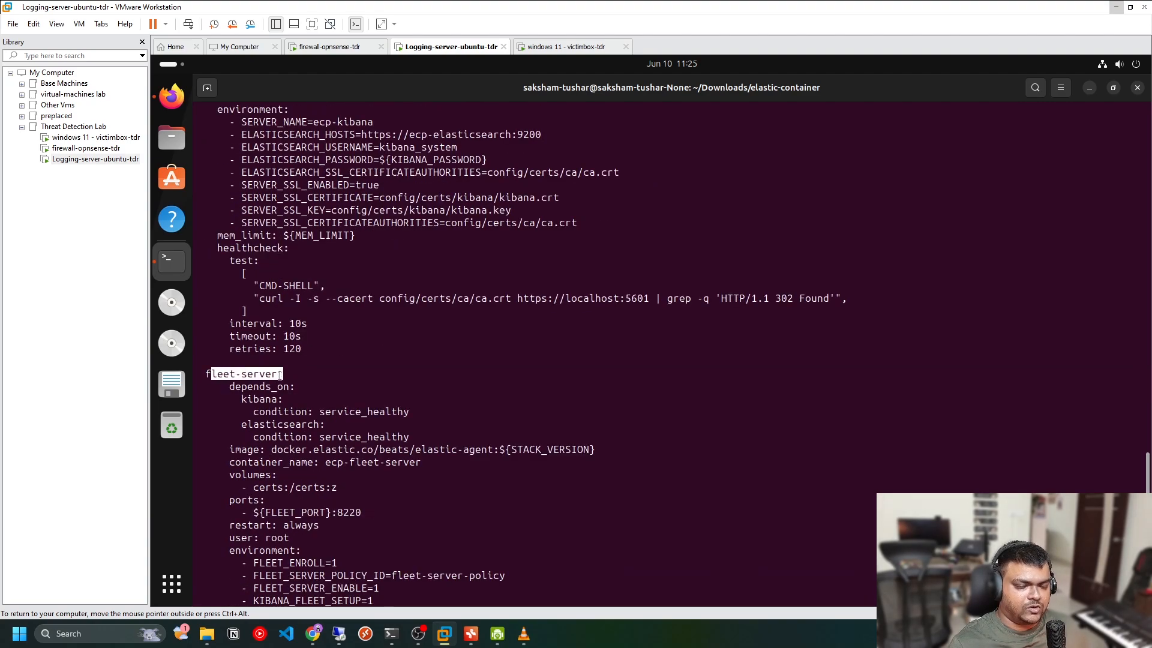
left_click(408, 352)
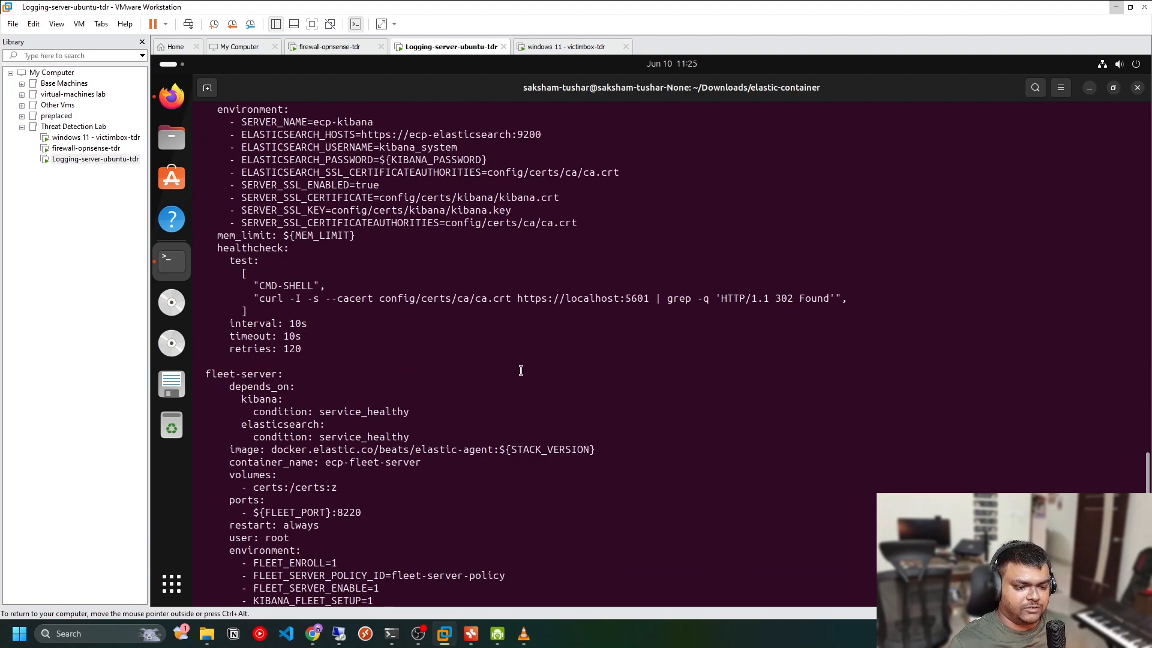
Clear the terminal and list the elastic-container folder's files again
type("clear")
key("Return")
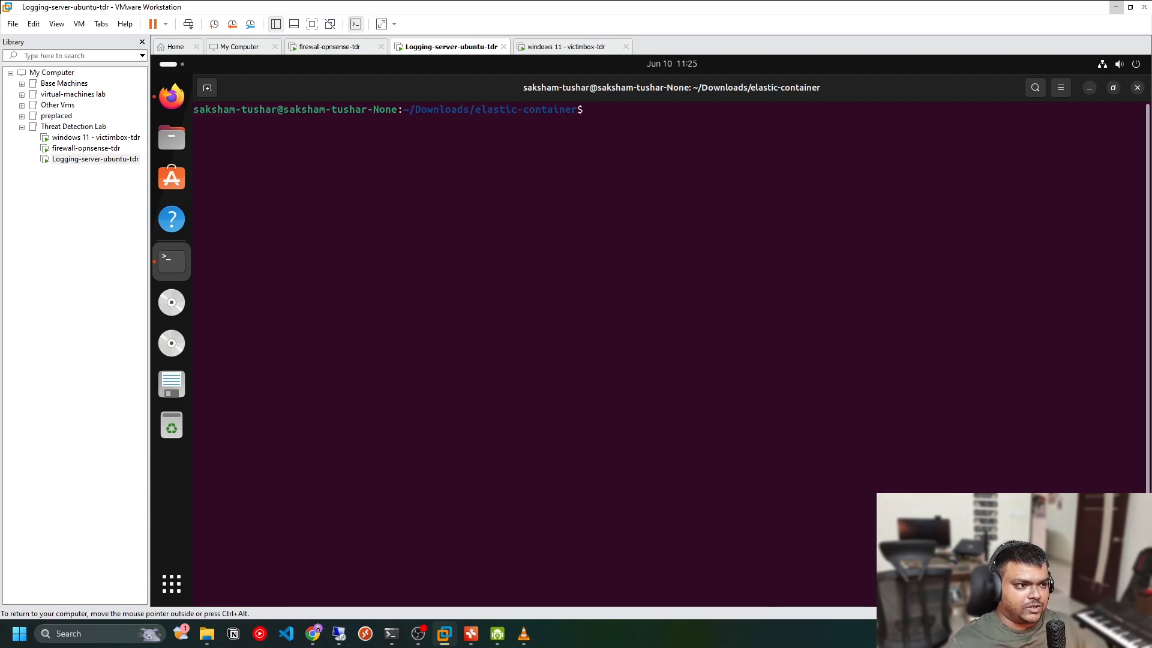
type("ls")
key("Return")
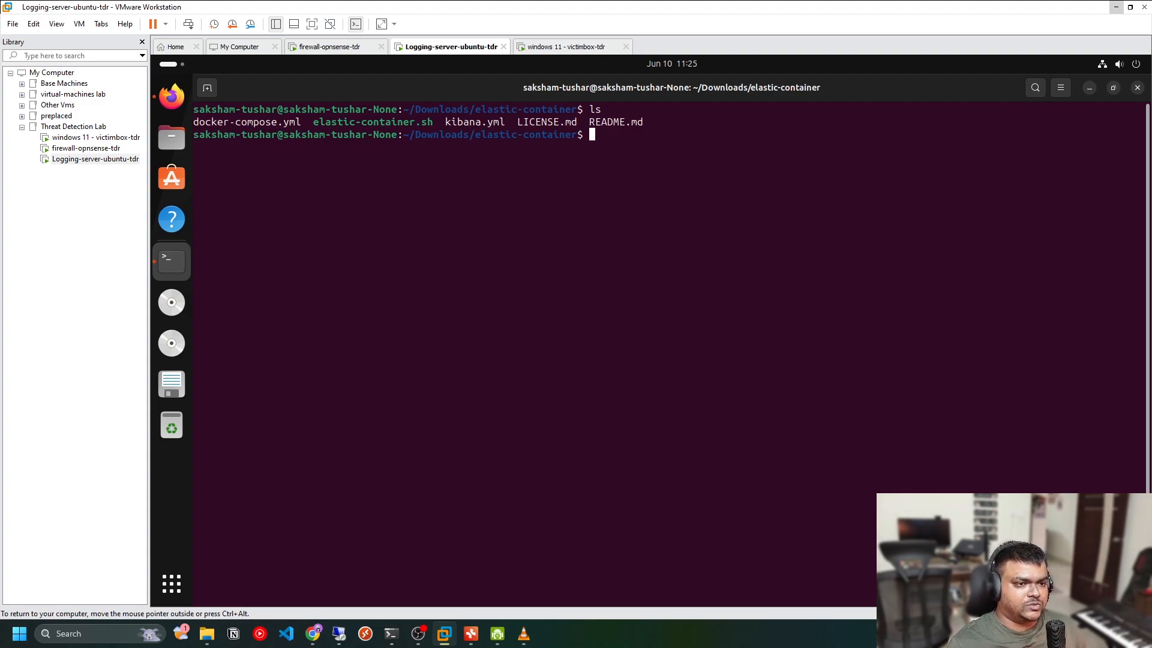
Run ./elastic-container.sh without arguments to show its usage options
type("./elas")
key("Tab")
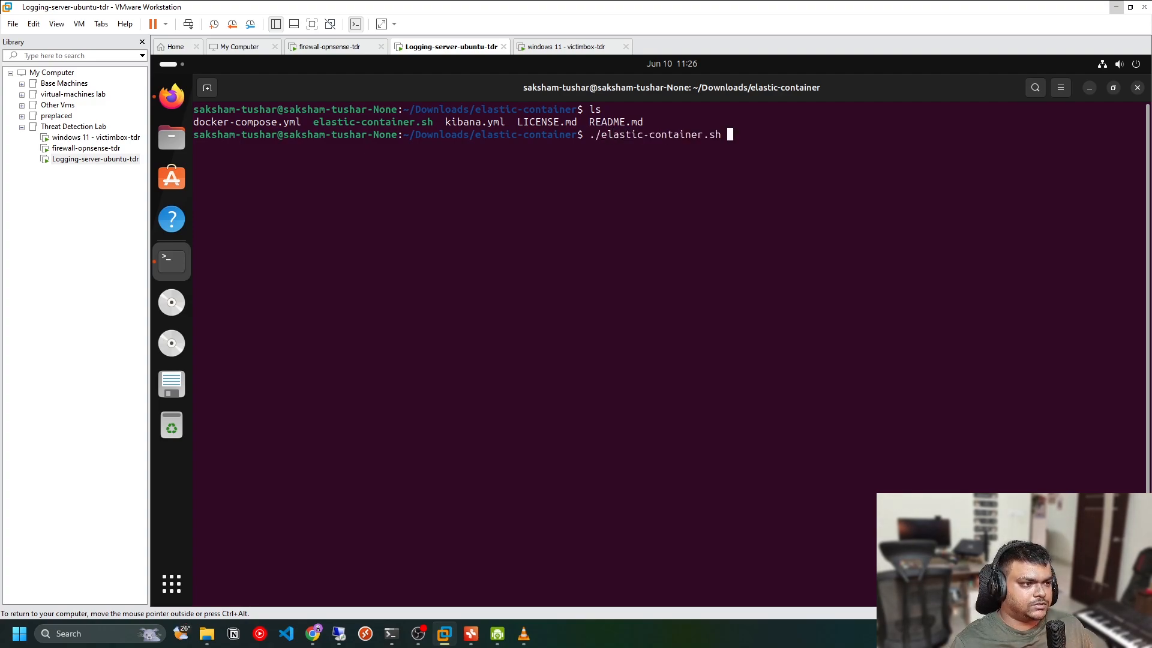
type("start")
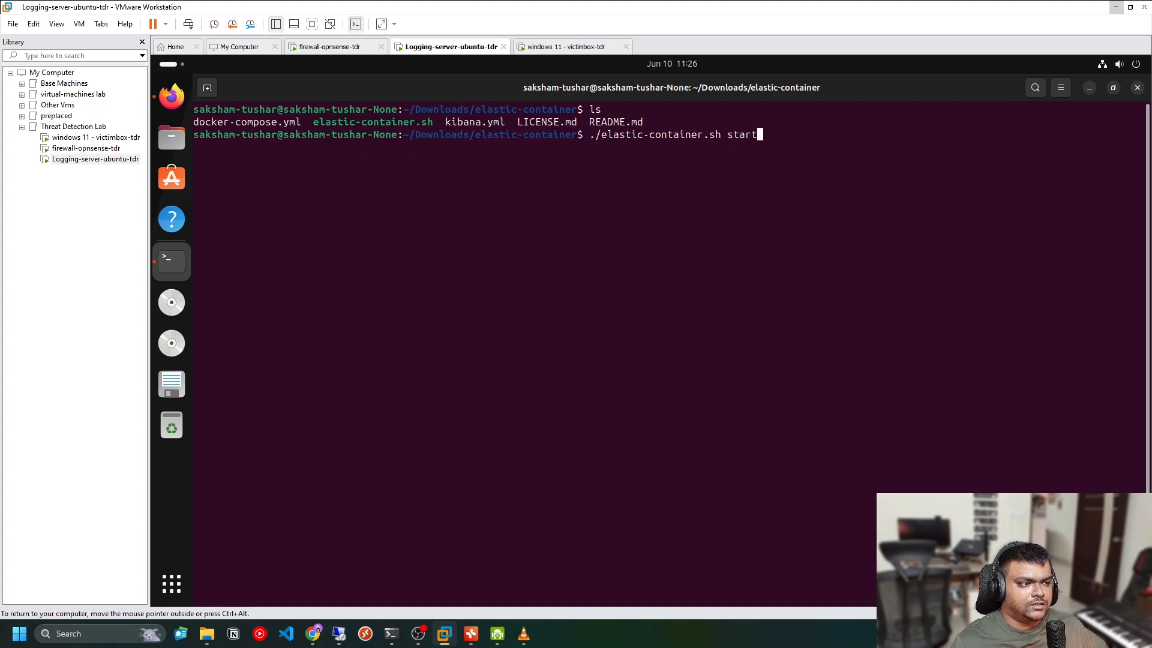
key("BackSpace")
key("BackSpace")
key("BackSpace")
key("BackSpace")
key("BackSpace")
key("Return")
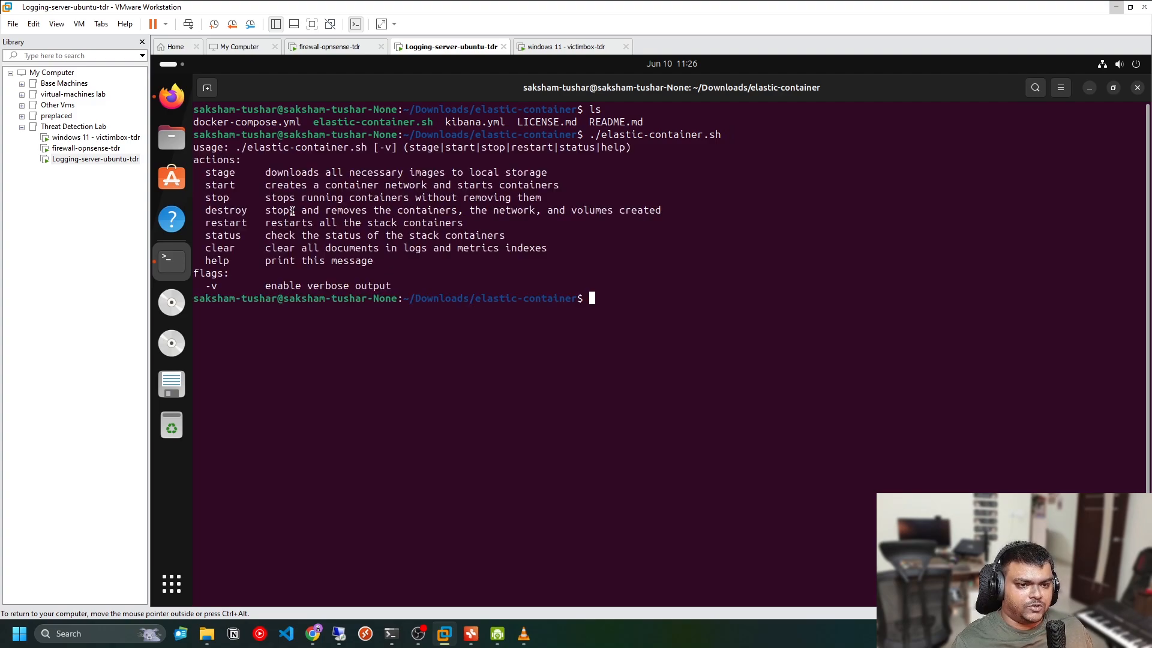
Examine the script's listed actions such as stage, start, stop, destroy and status
left_click_drag(206, 172, 586, 233)
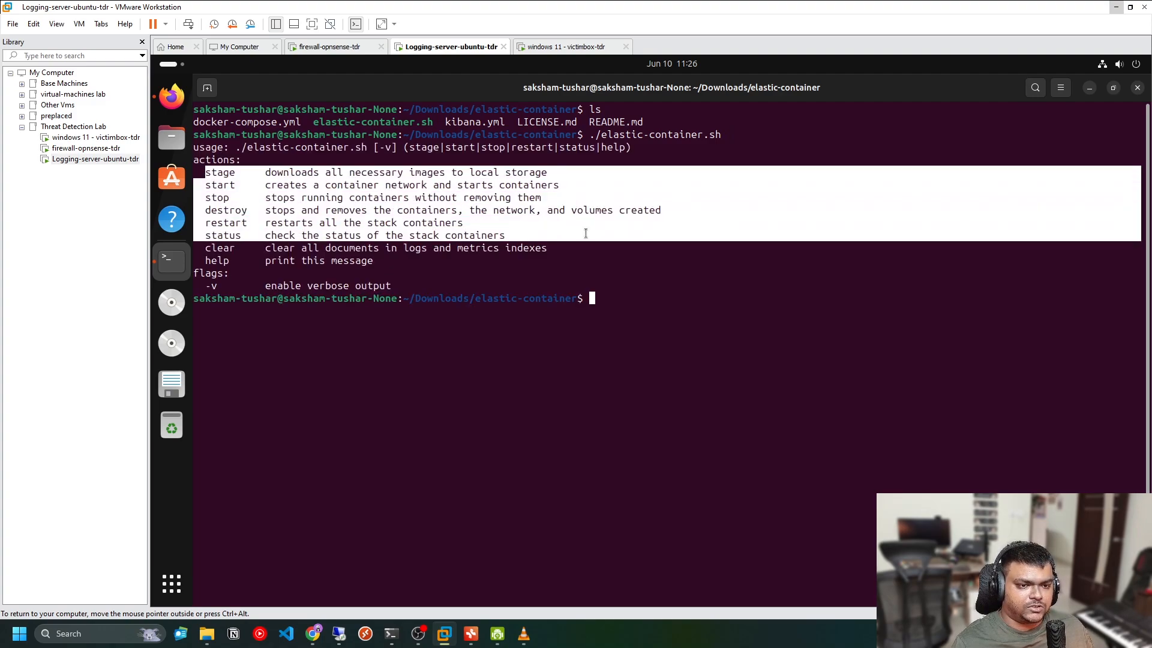
left_click(586, 233)
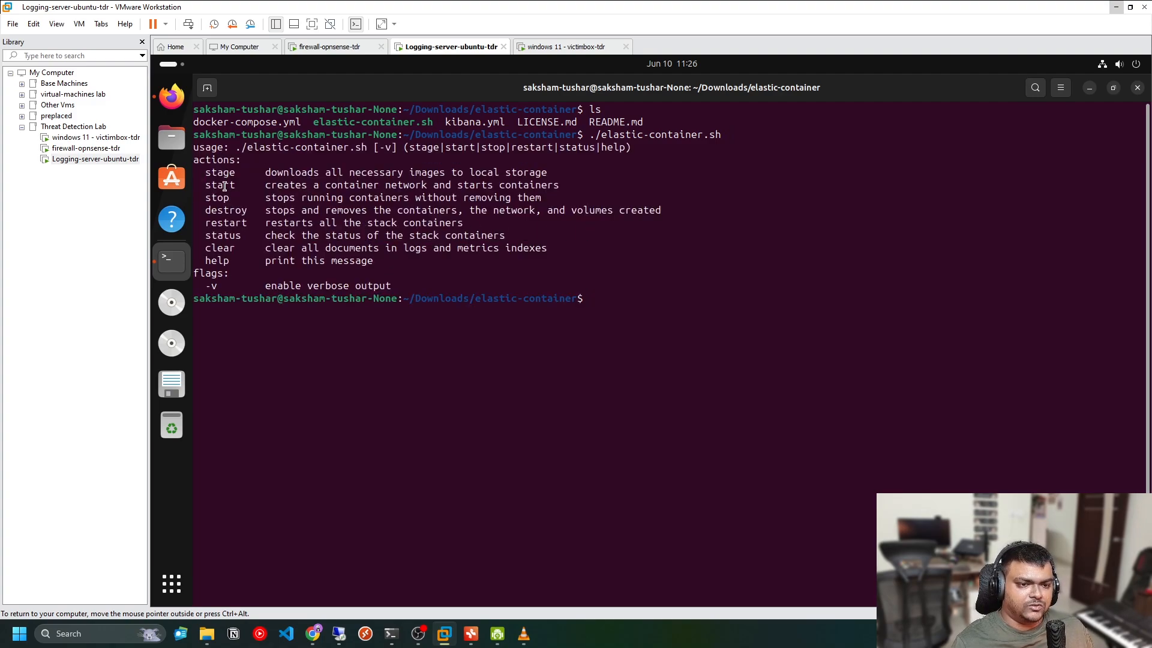
double_click(224, 186)
double_click(221, 173)
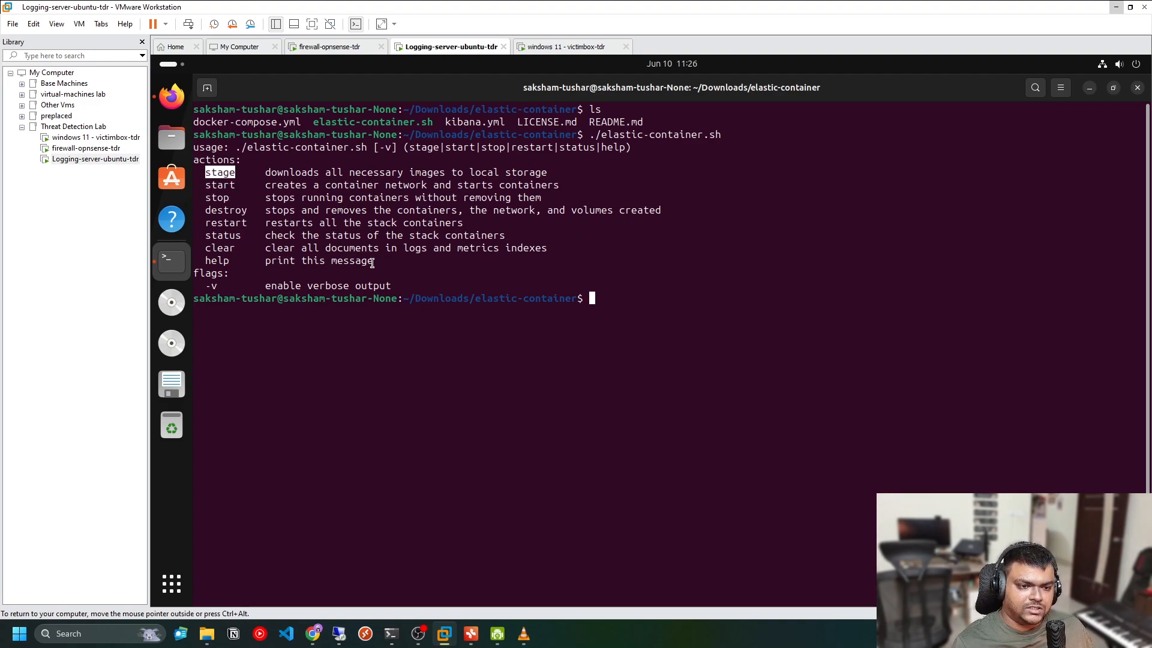
left_click(670, 292)
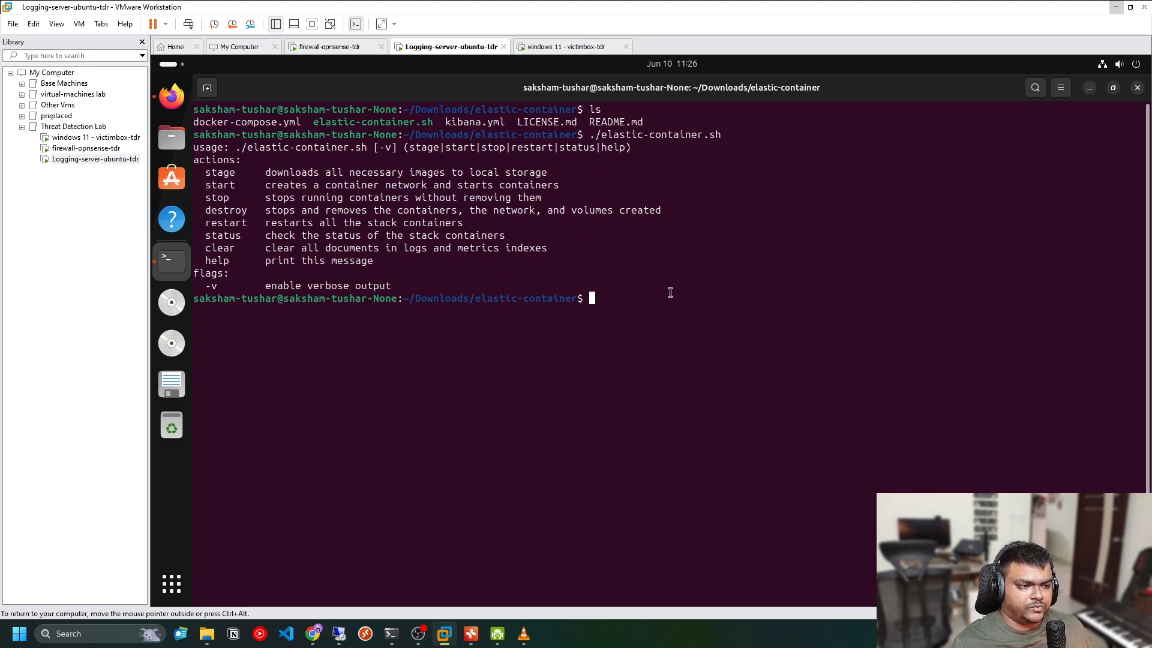
double_click(224, 186)
left_click_drag(266, 185, 505, 185)
left_click(636, 243)
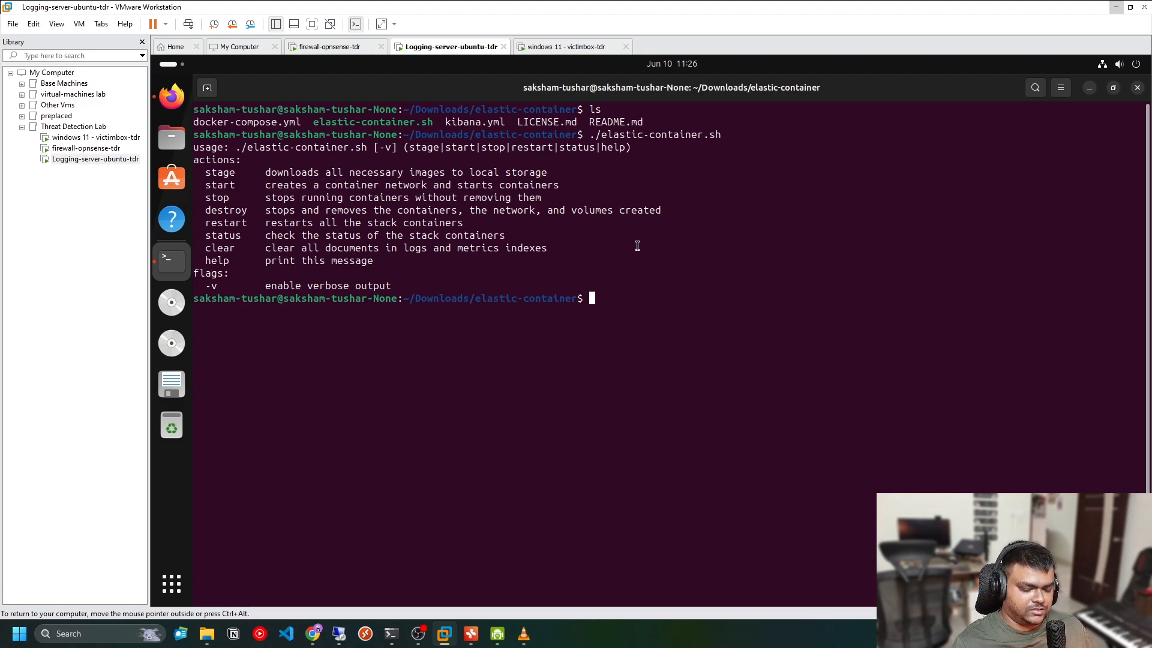
Try to start the stack by running ./elastic-container.sh start
type("docker")
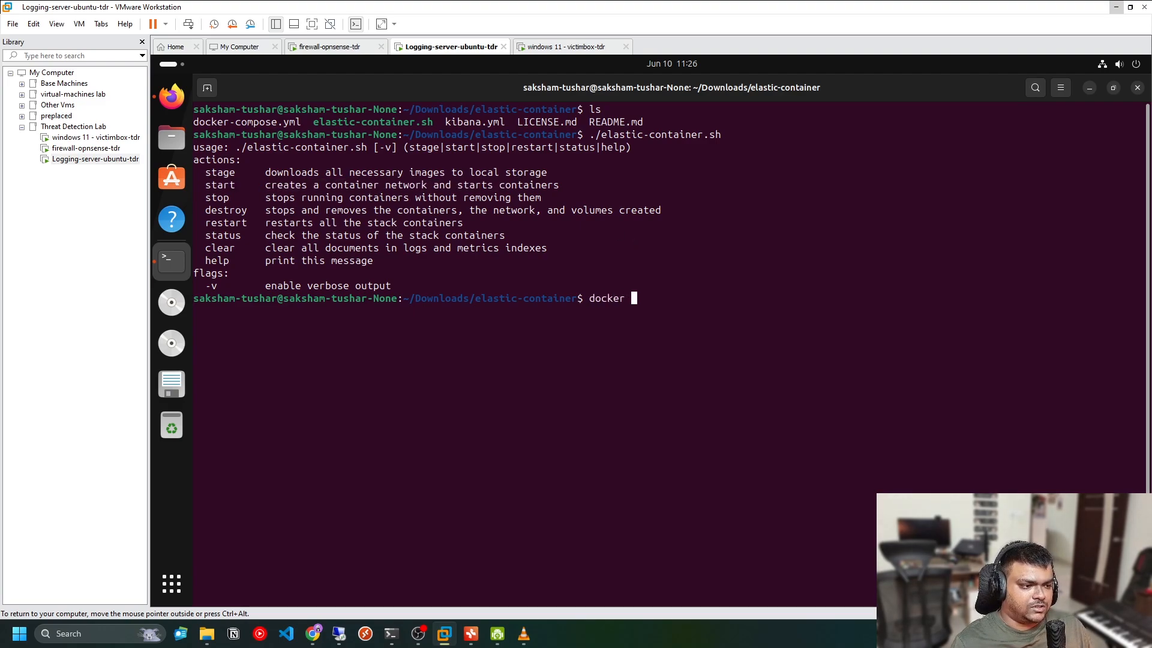
key("BackSpace")
key("BackSpace")
key("BackSpace")
key("BackSpace")
key("BackSpace")
key("BackSpace")
type("..el")
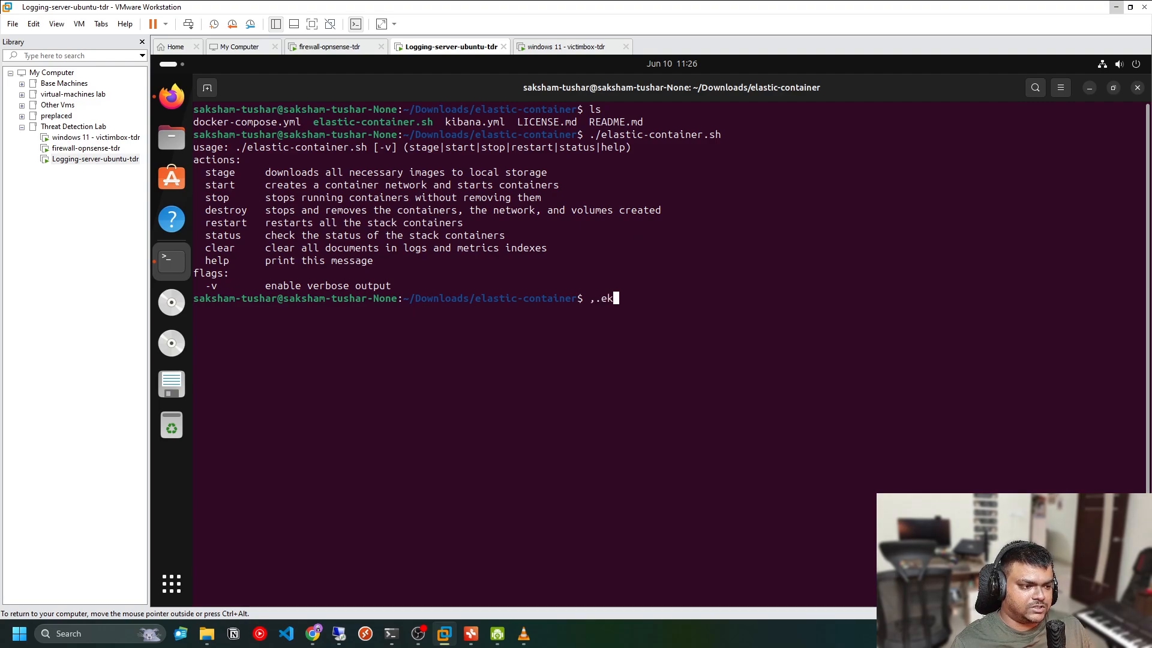
key("BackSpace")
key("BackSpace")
key("BackSpace")
key("BackSpace")
type("./el")
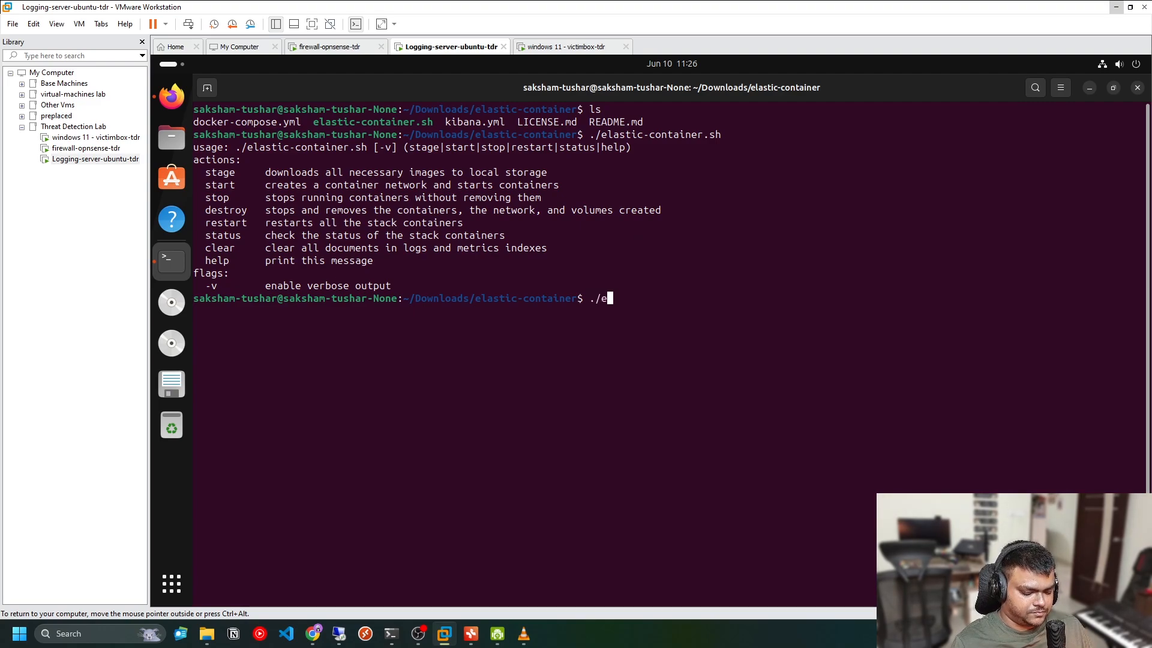
key("Tab")
type("start")
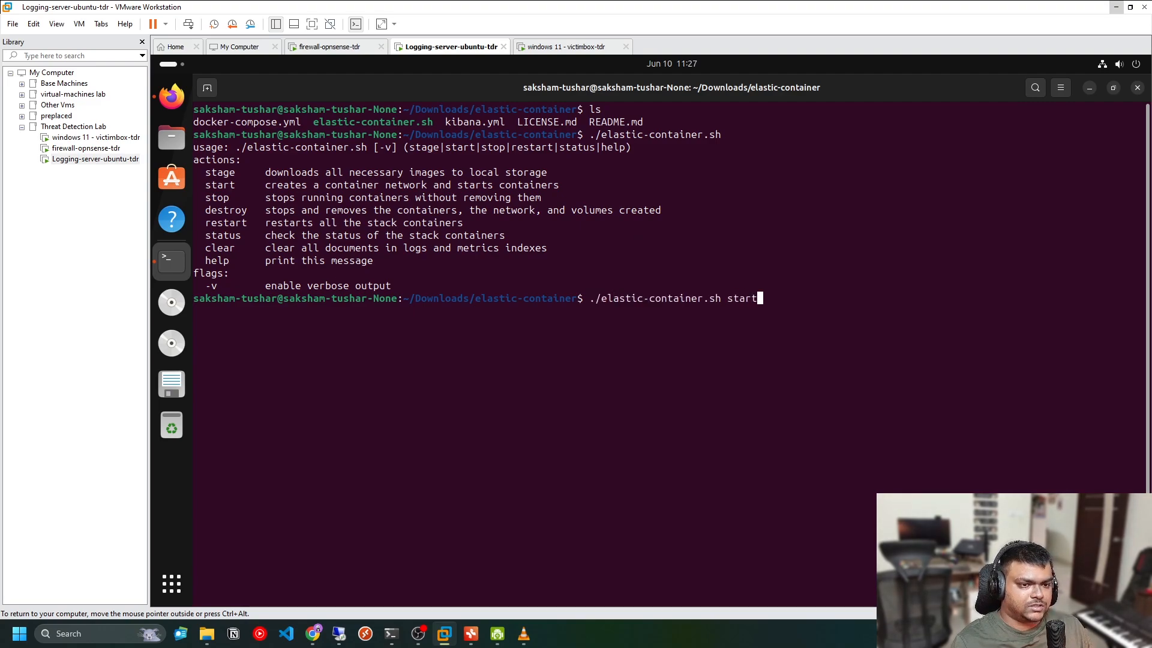
key("Return")
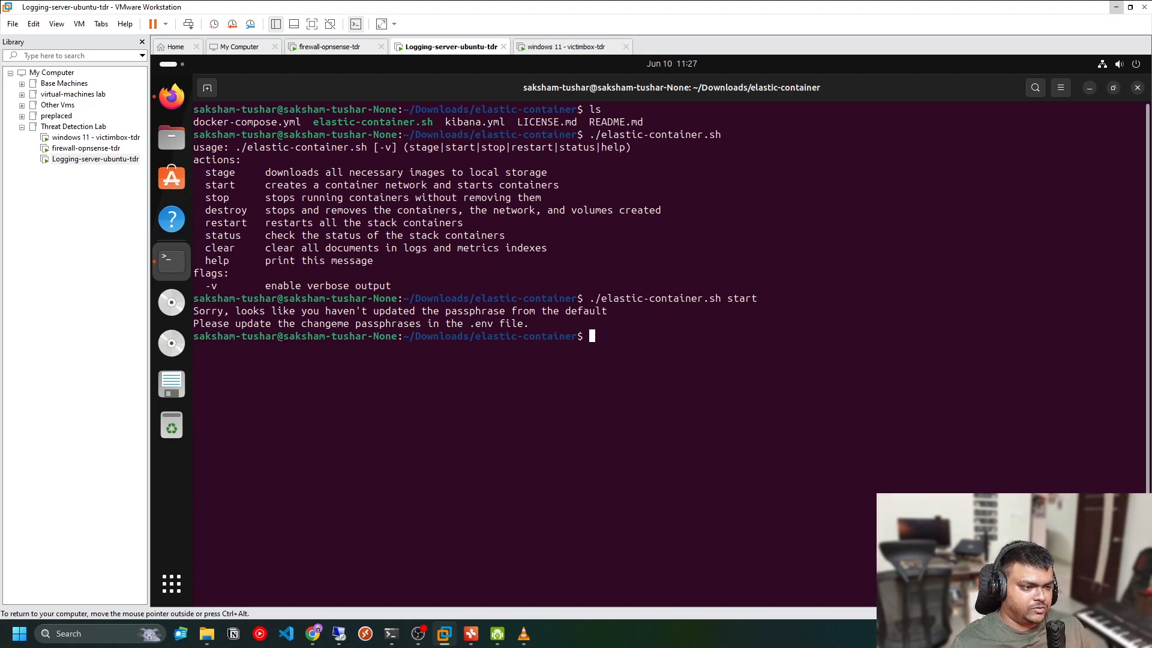
List the folder's files, then list them again including hidden files with ls -a
type("ls")
key("Return")
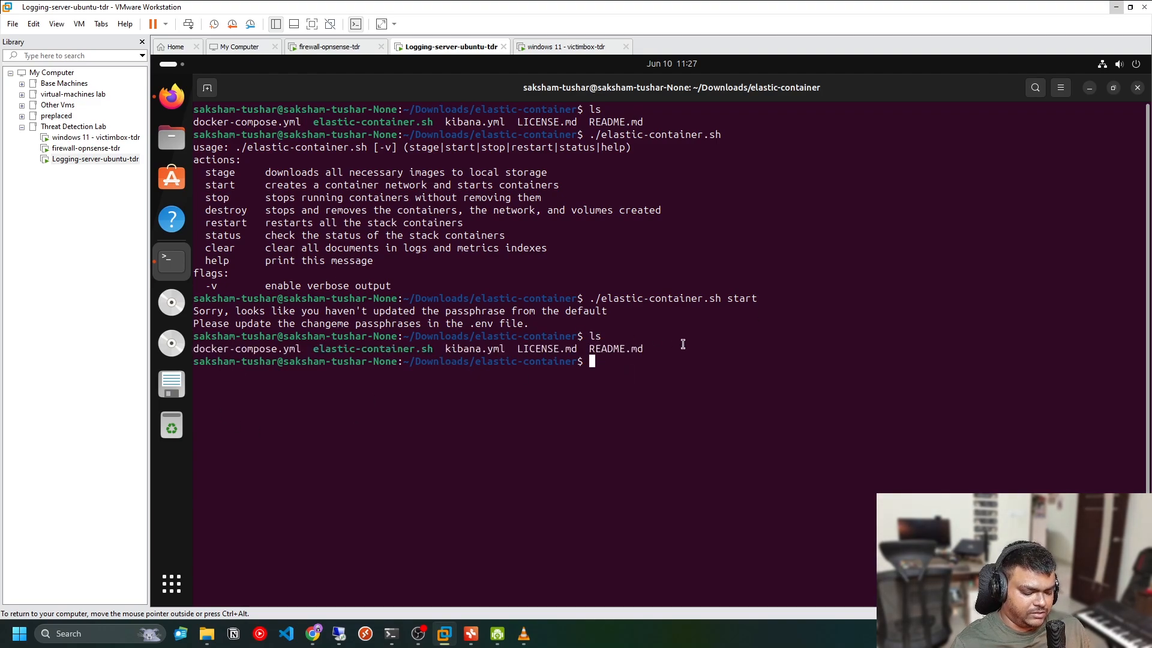
type("ls -")
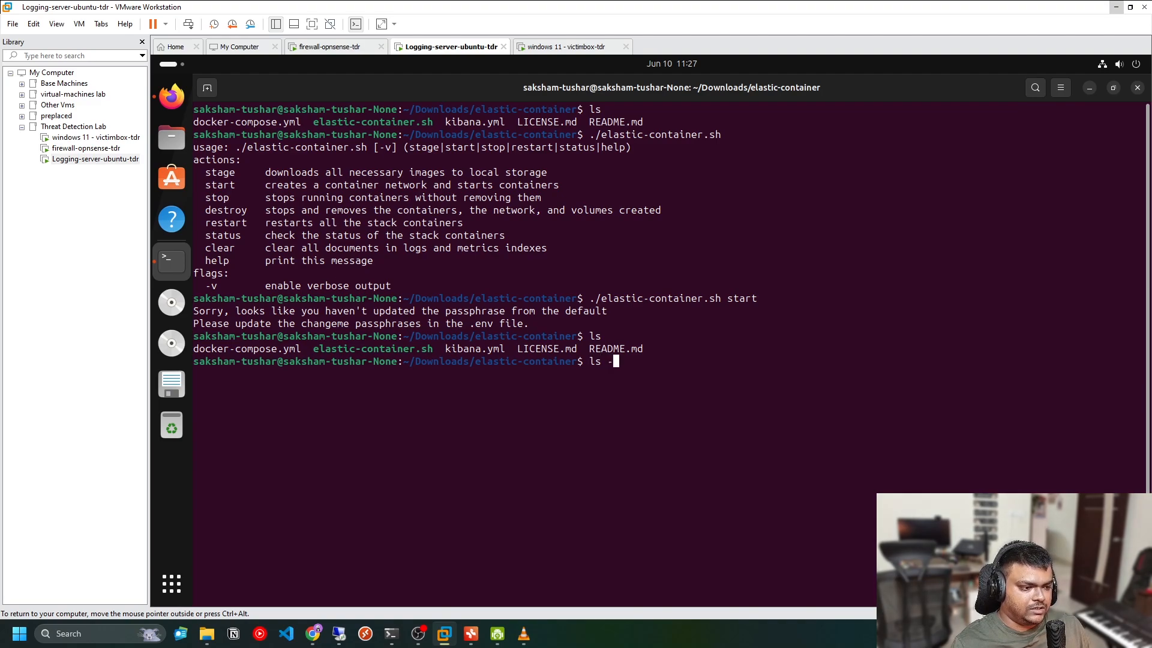
type("a")
key("Return")
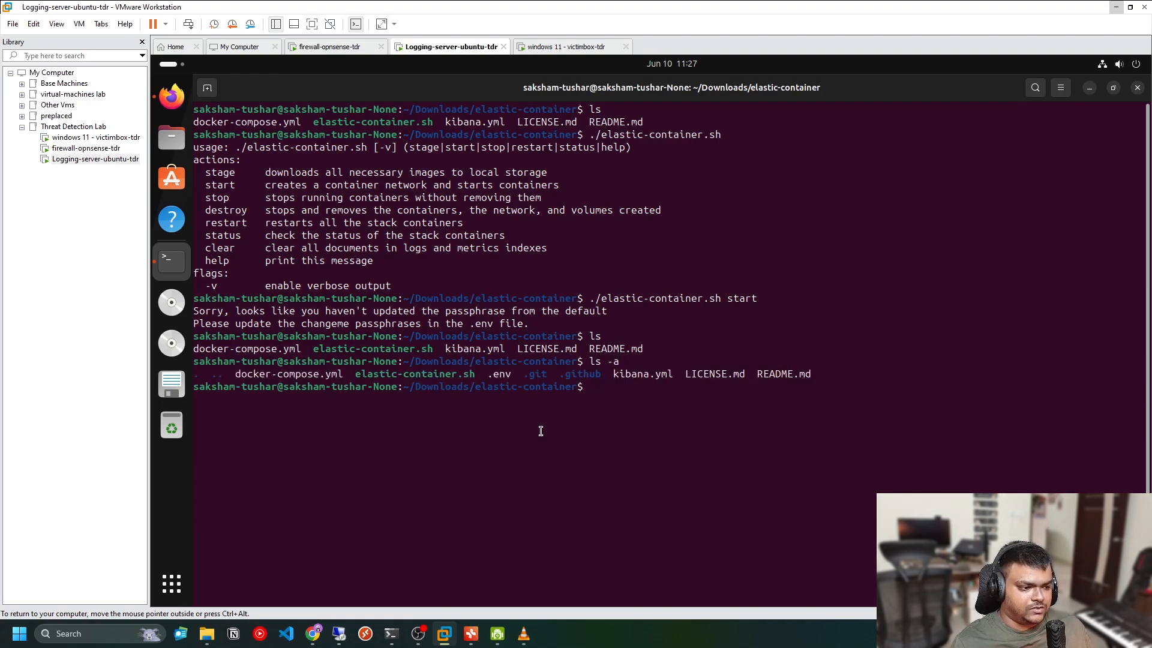
Try to open the hidden .env file in vim
double_click(490, 374)
left_click(664, 387)
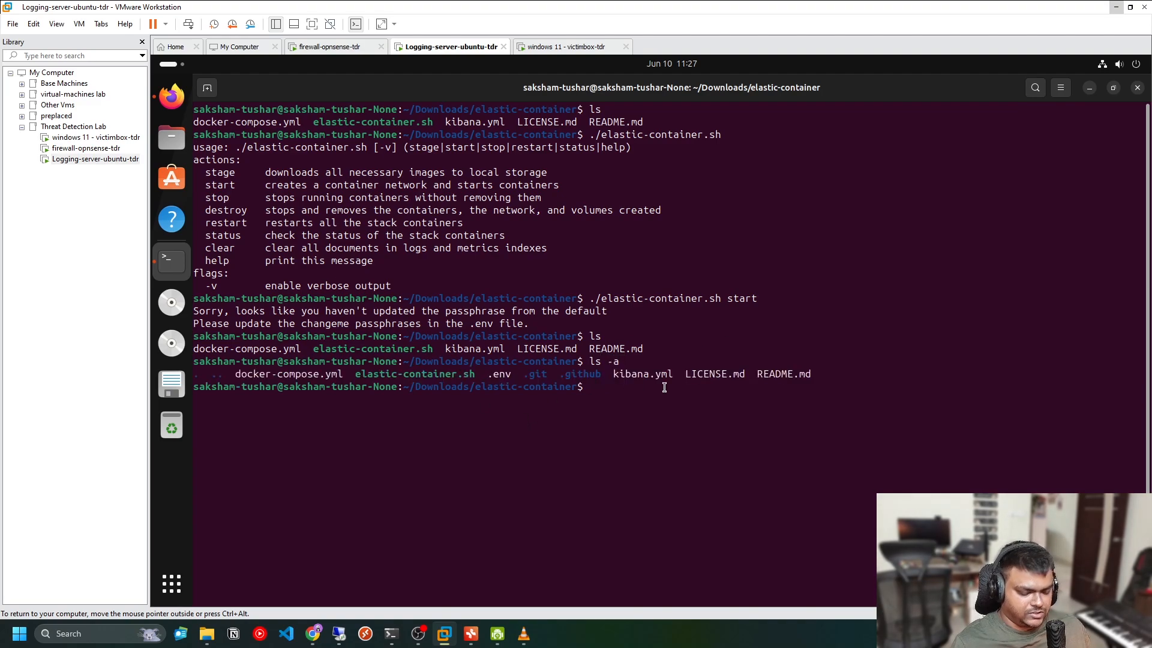
type("vim ")
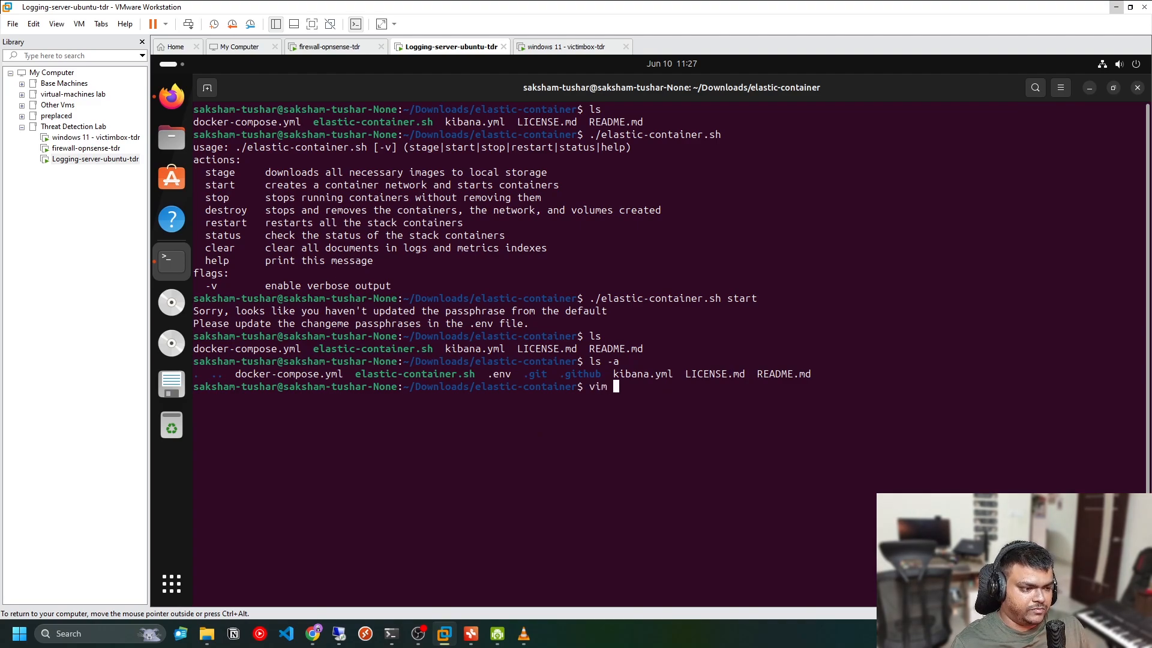
type(".env")
key("Return")
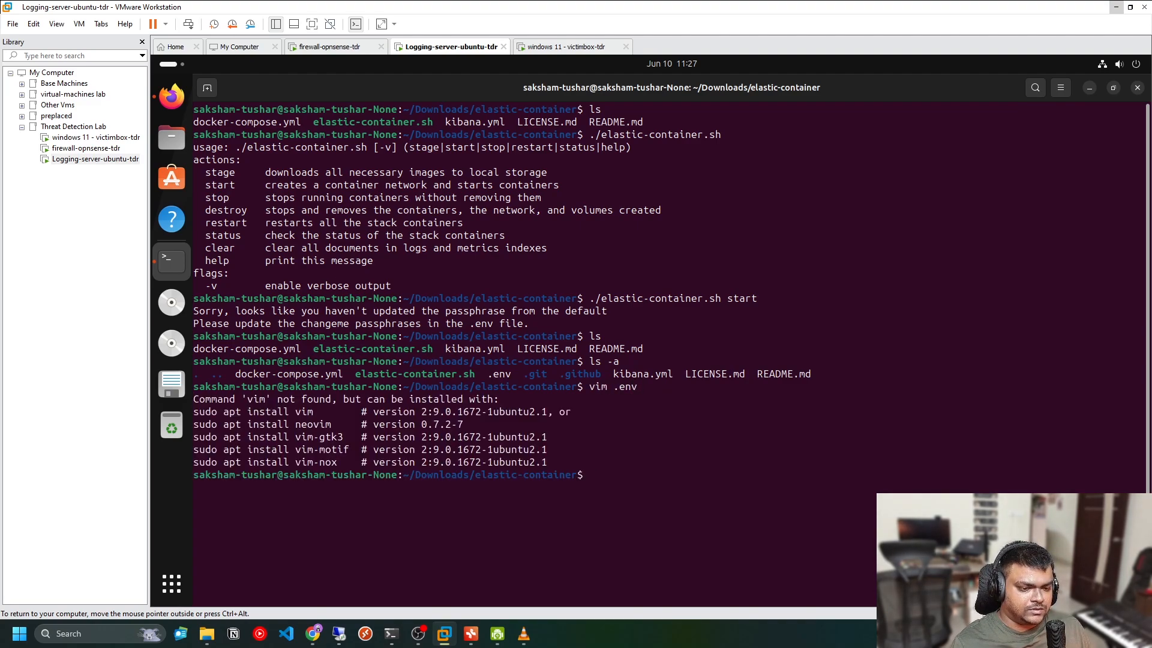
Install vim with sudo apt install vim, entering the account password and confirming with Y
type("sudo apt")
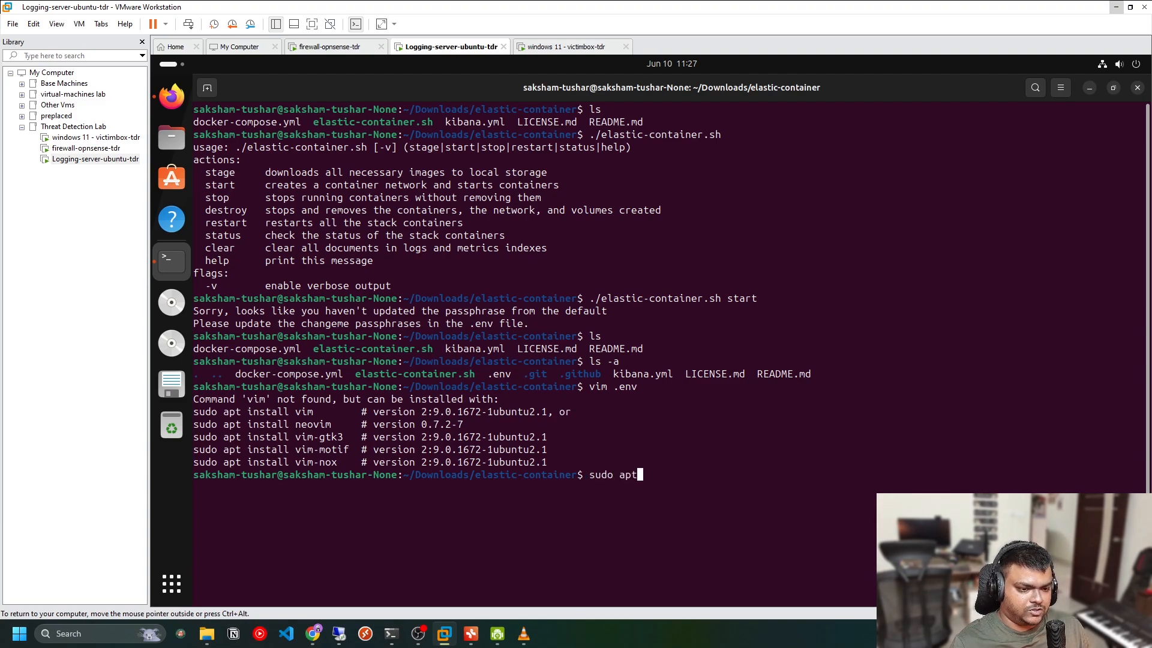
type(" install vim")
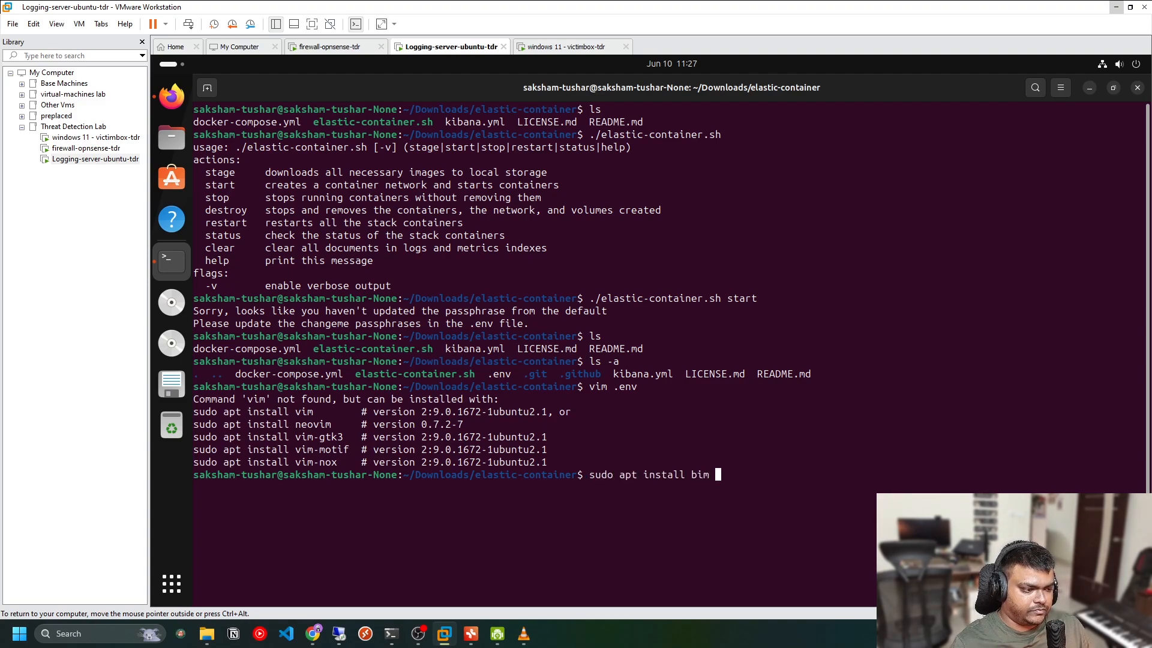
key("BackSpace")
key("BackSpace")
key("BackSpace")
type("vim")
key("Return")
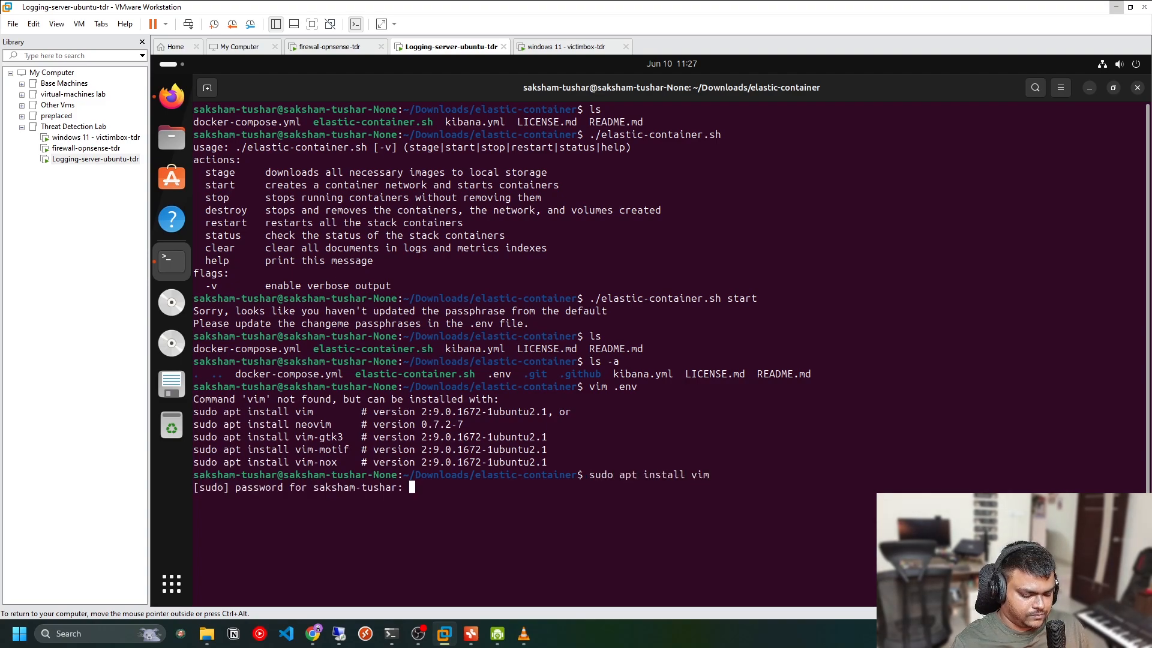
key("Return")
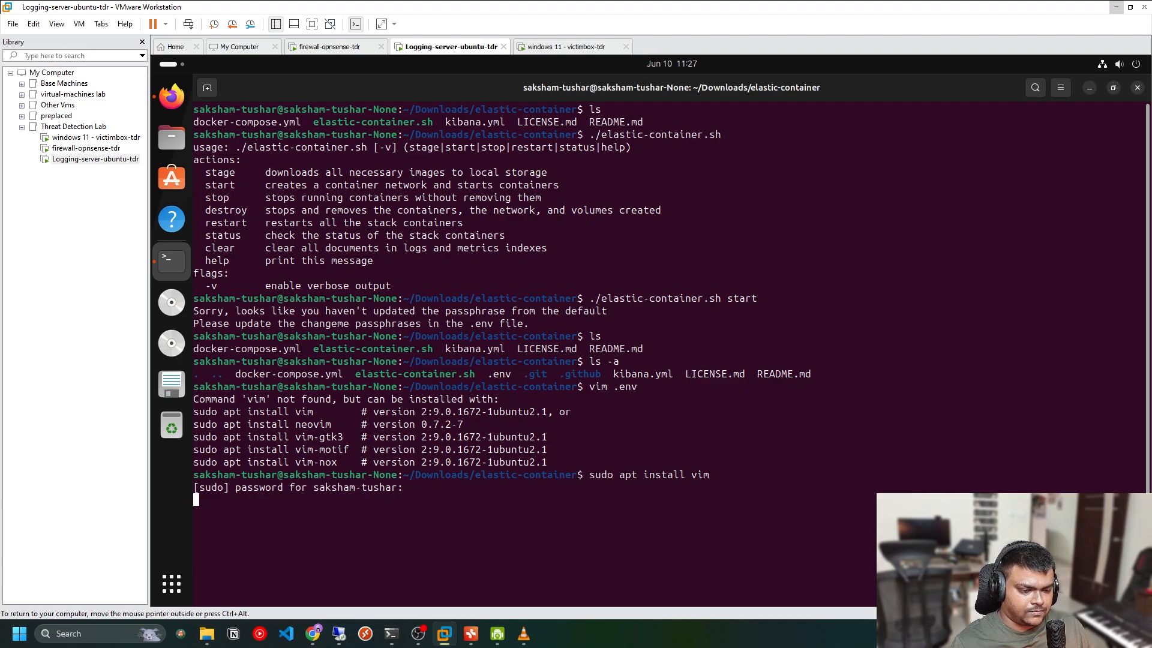
key("Return")
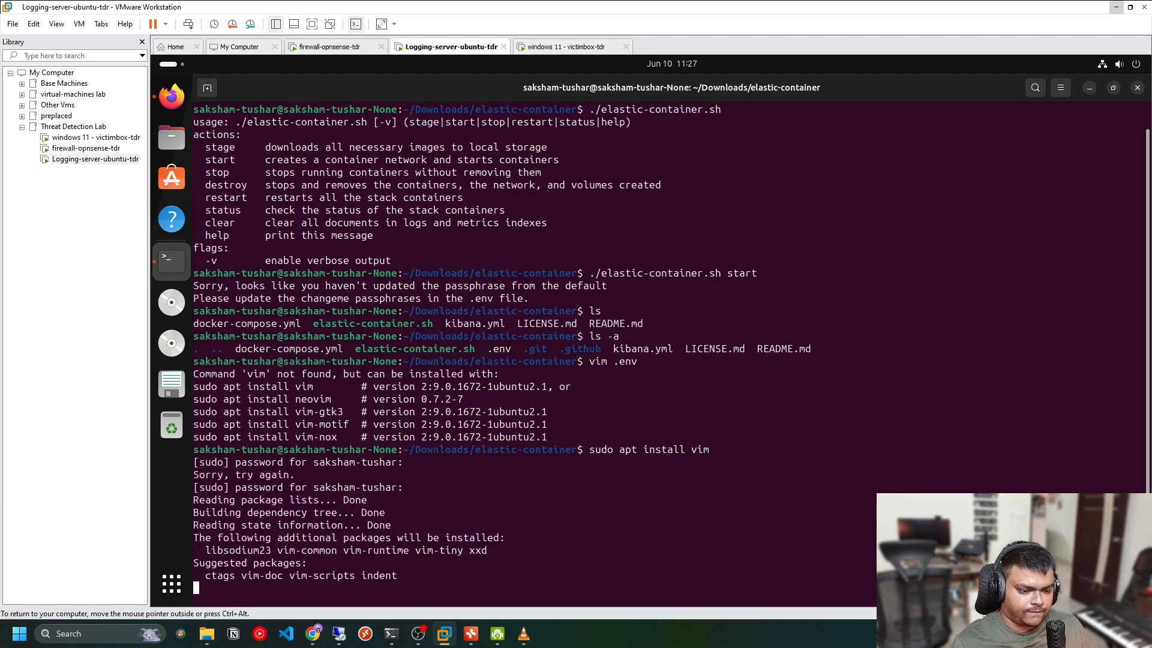
type("Y")
key("Return")
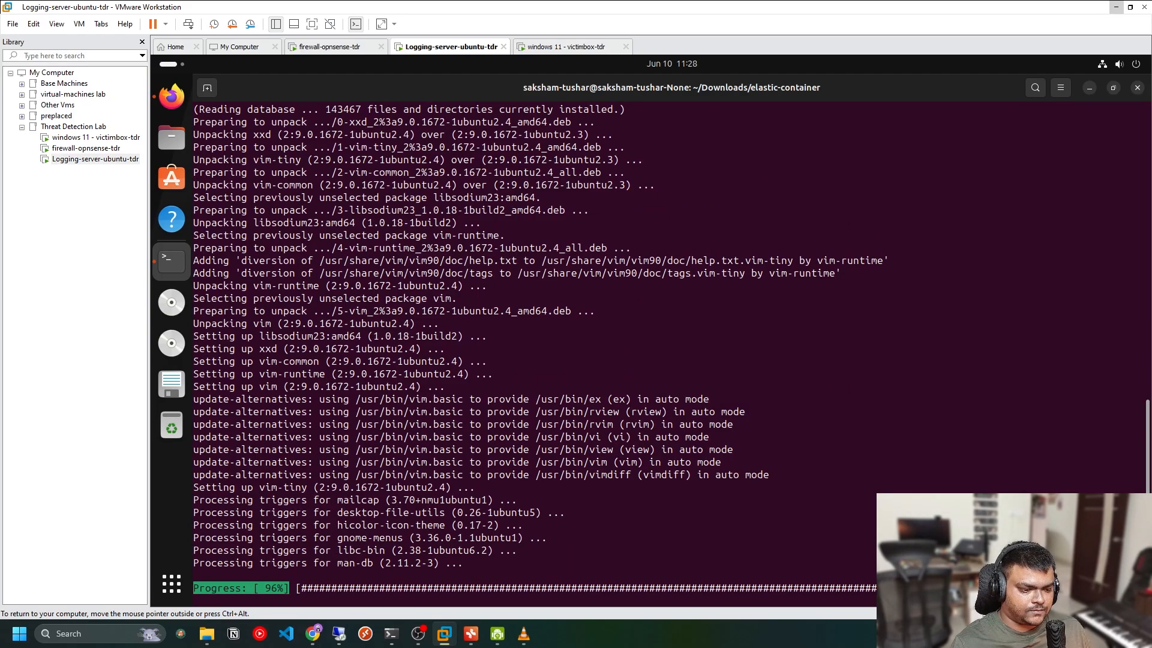
Clear the terminal and open the .env file in vim
type("cler")
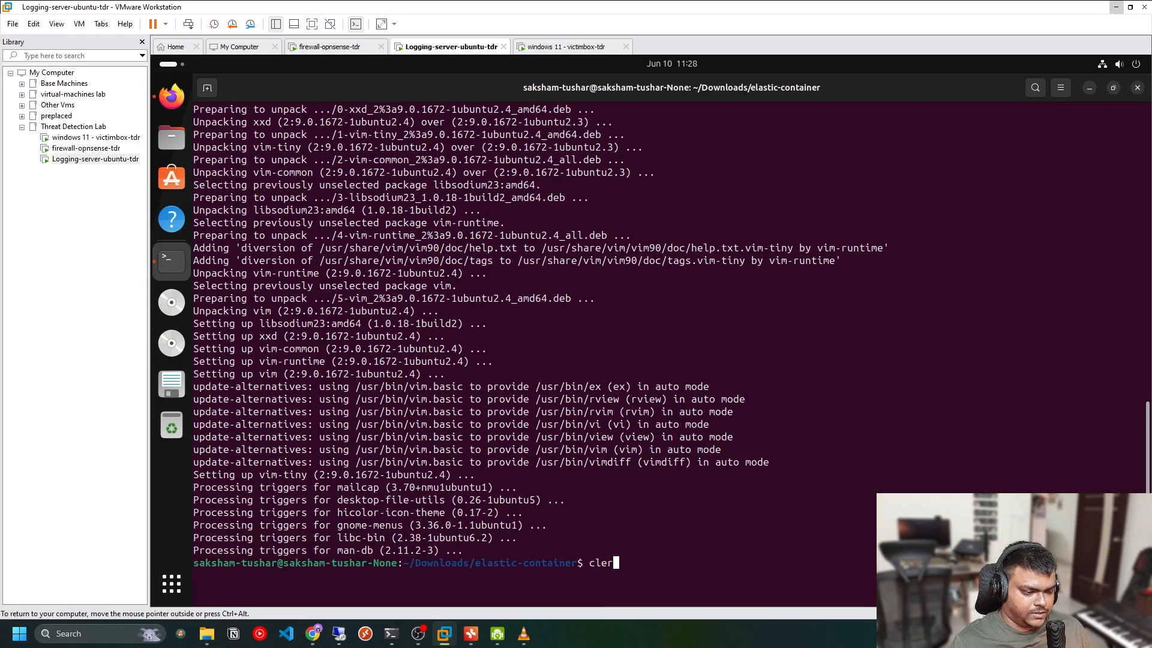
type("ear")
key("Return")
type("vim ")
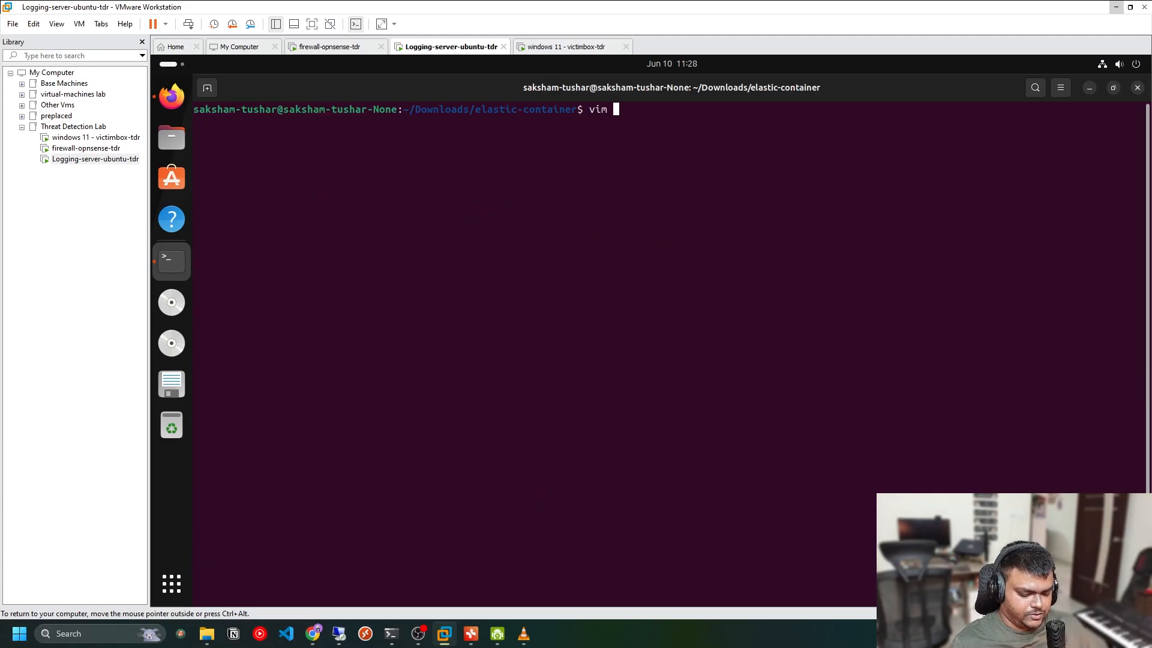
type(".env")
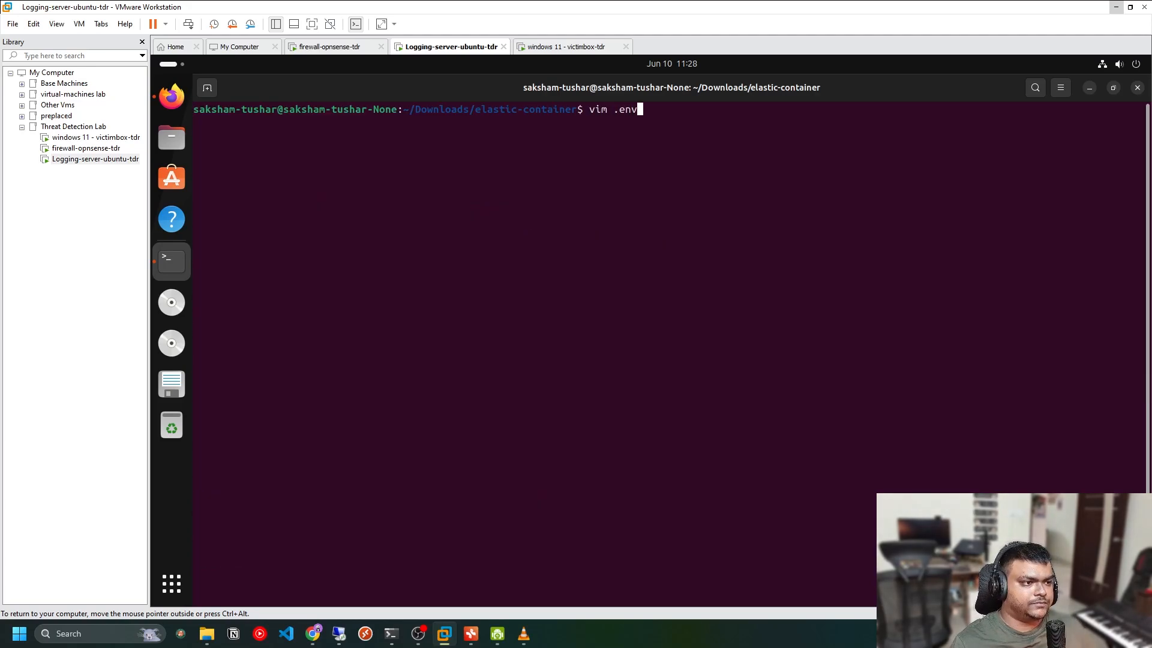
key("Return")
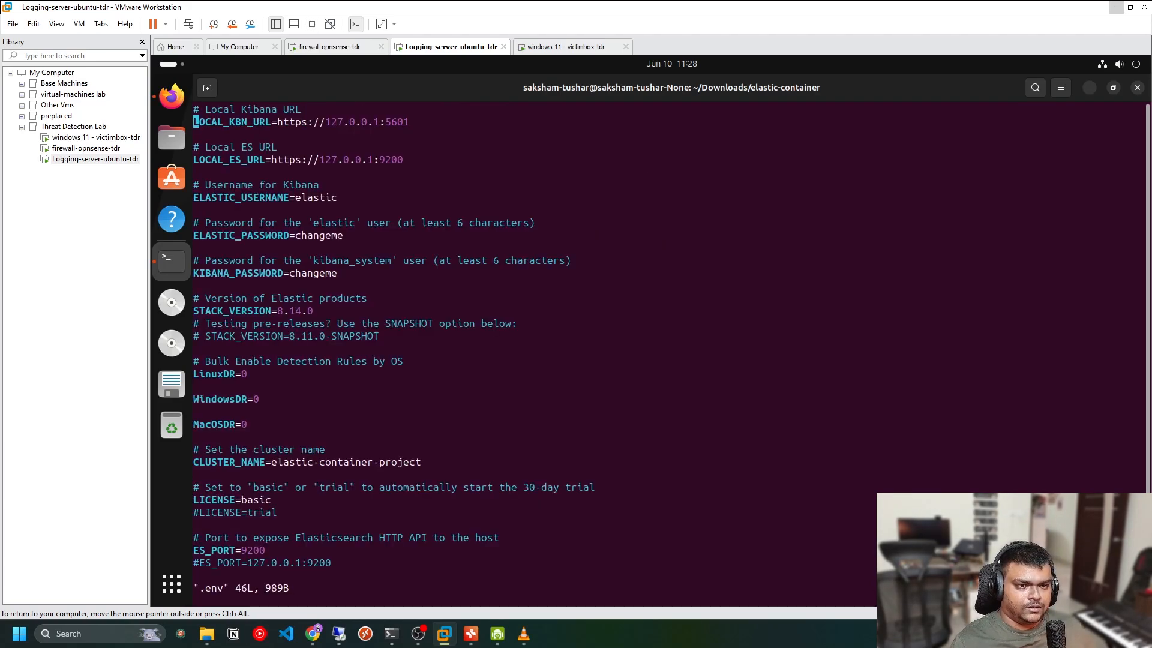
Change the LOCAL_KBN_URL host from the loopback address to 0.0.0.0 in insert mode
key("Right")
key("Right")
key("Right")
key("Right")
key("Right")
key("Right")
key("Right")
key("Right")
key("Right")
key("Right")
key("Right")
key("Right")
key("Right")
key("Right")
key("Right")
key("Right")
key("Right")
key("Right")
key("Right")
key("Right")
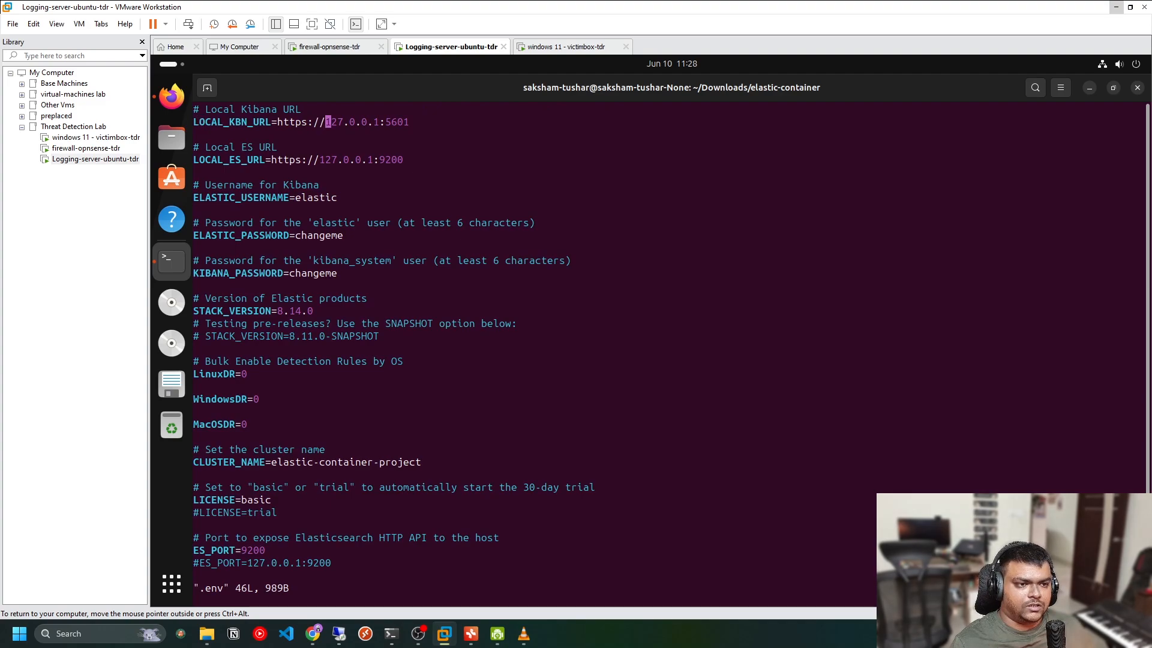
key("Right")
key("Right")
key("Right")
key("Right")
key("Right")
key("Right")
key("Right")
key("Right")
key("Right")
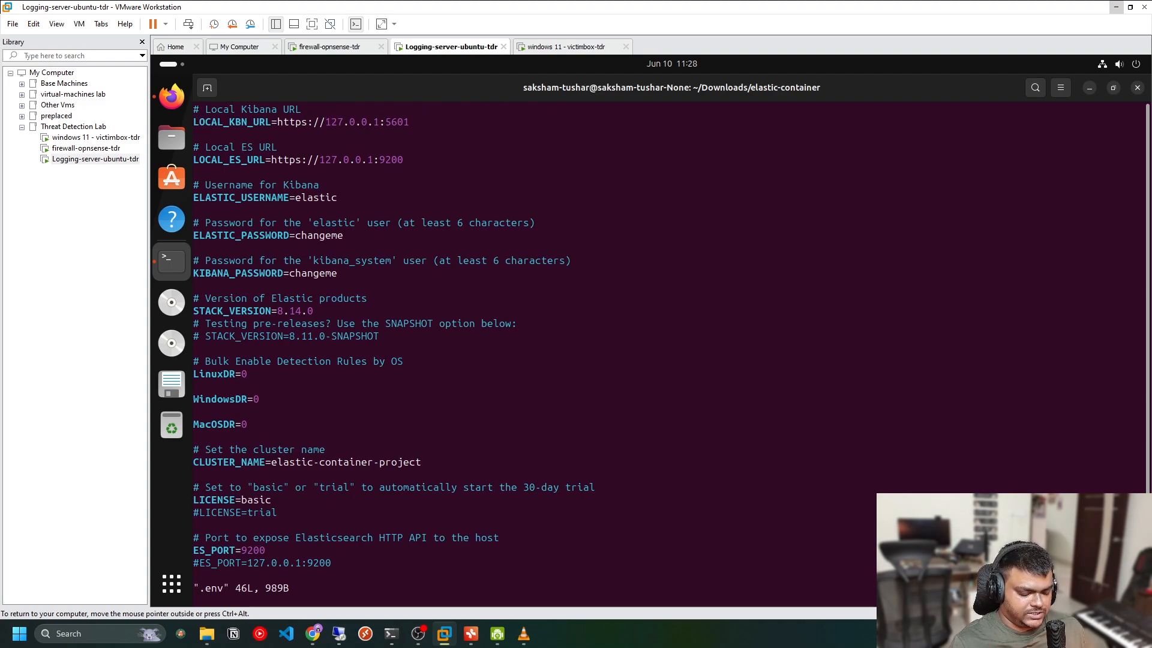
key("i")
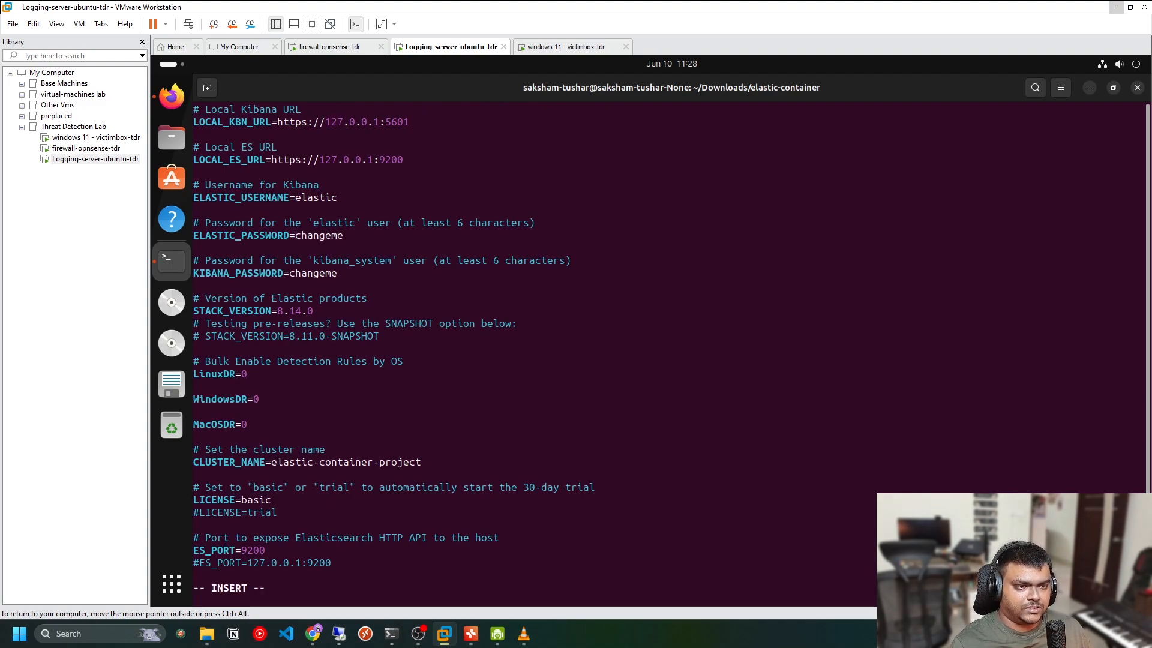
key("BackSpace")
key("BackSpace")
key("BackSpace")
key("BackSpace")
key("BackSpace")
key("BackSpace")
key("BackSpace")
key("BackSpace")
key("BackSpace")
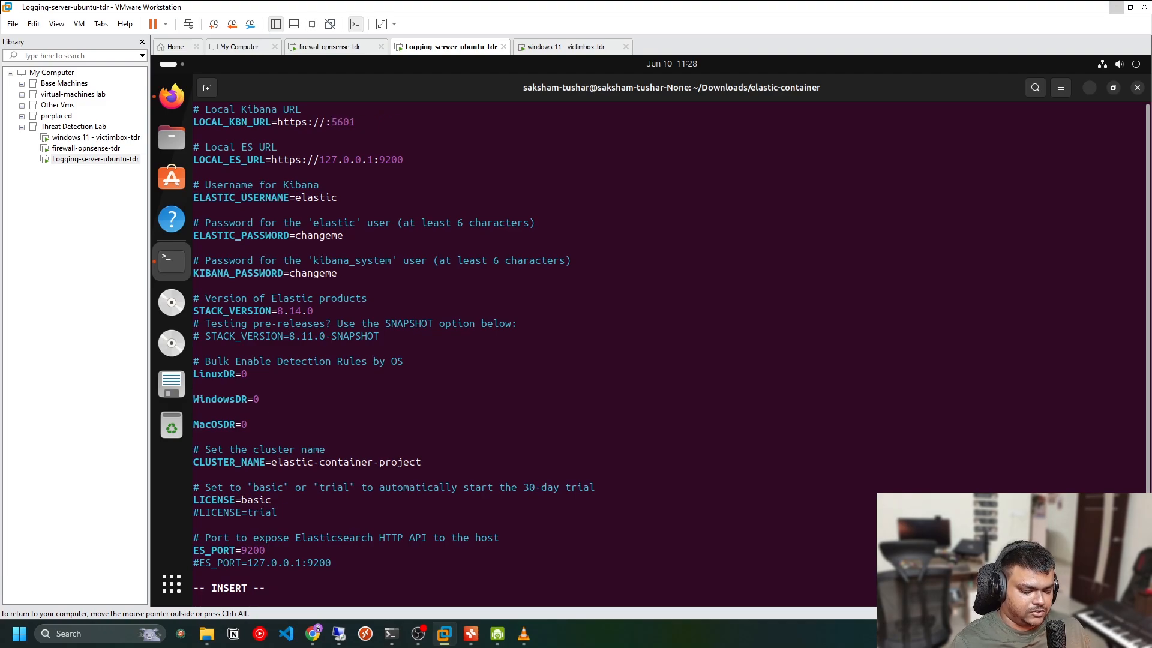
type("0.0.0.0")
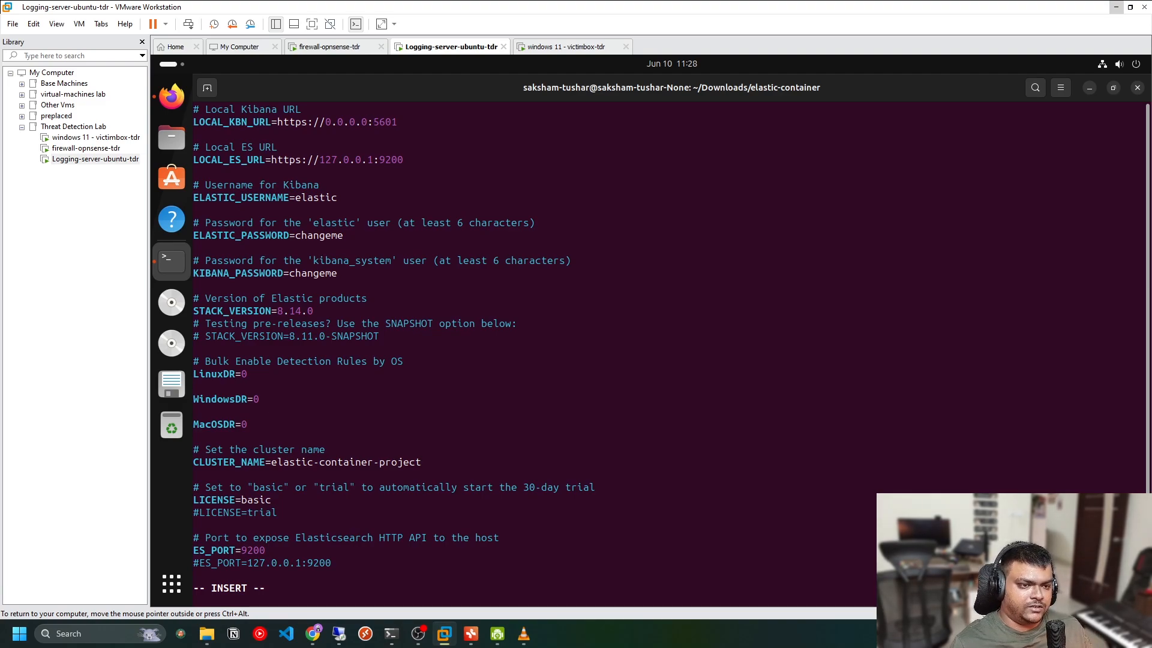
Change the LOCAL_ES_URL host to 0.0.0.0
key("Down")
key("Down")
key("Down")
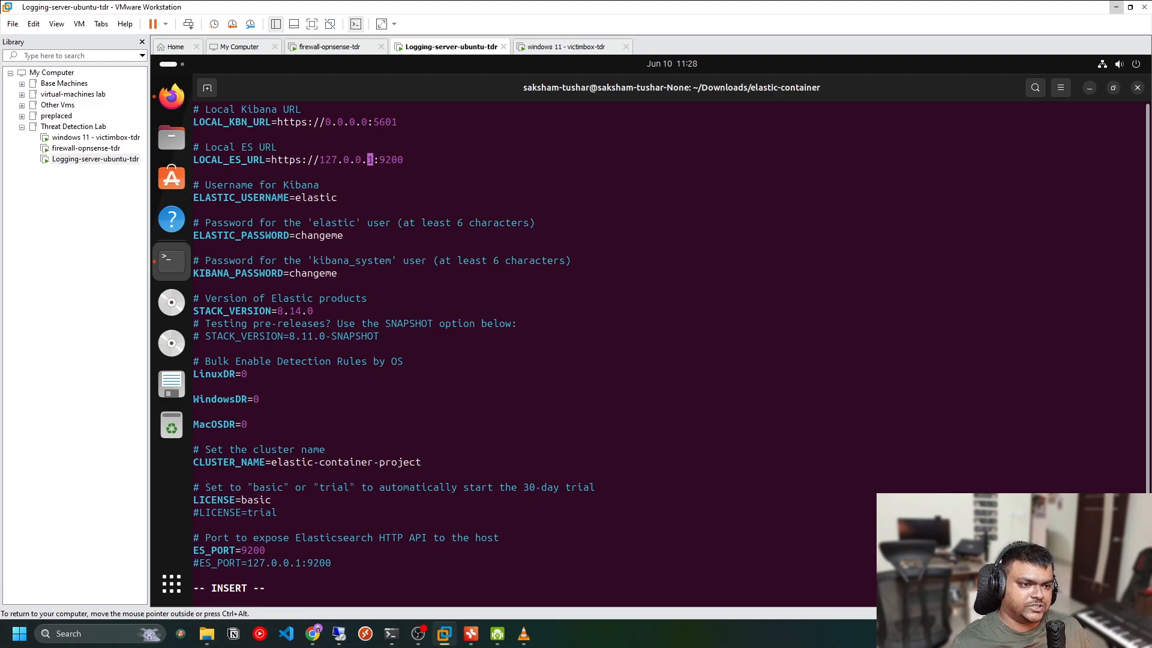
key("Up")
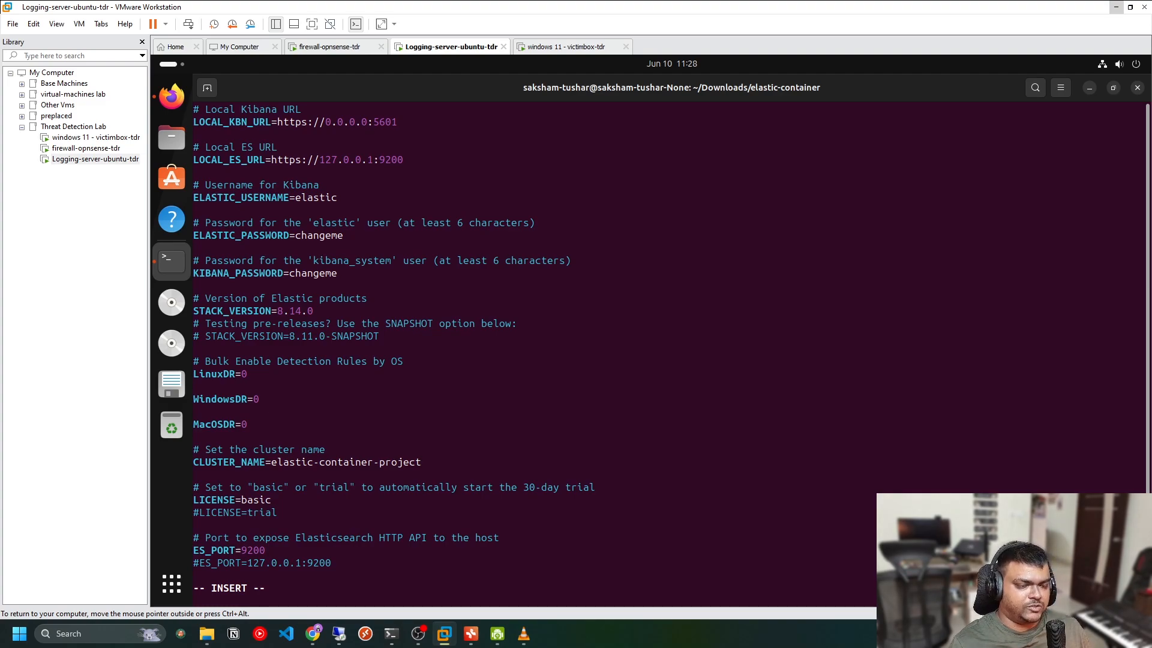
key("BackSpace")
key("BackSpace")
key("BackSpace")
key("BackSpace")
key("BackSpace")
key("BackSpace")
key("BackSpace")
key("BackSpace")
key("BackSpace")
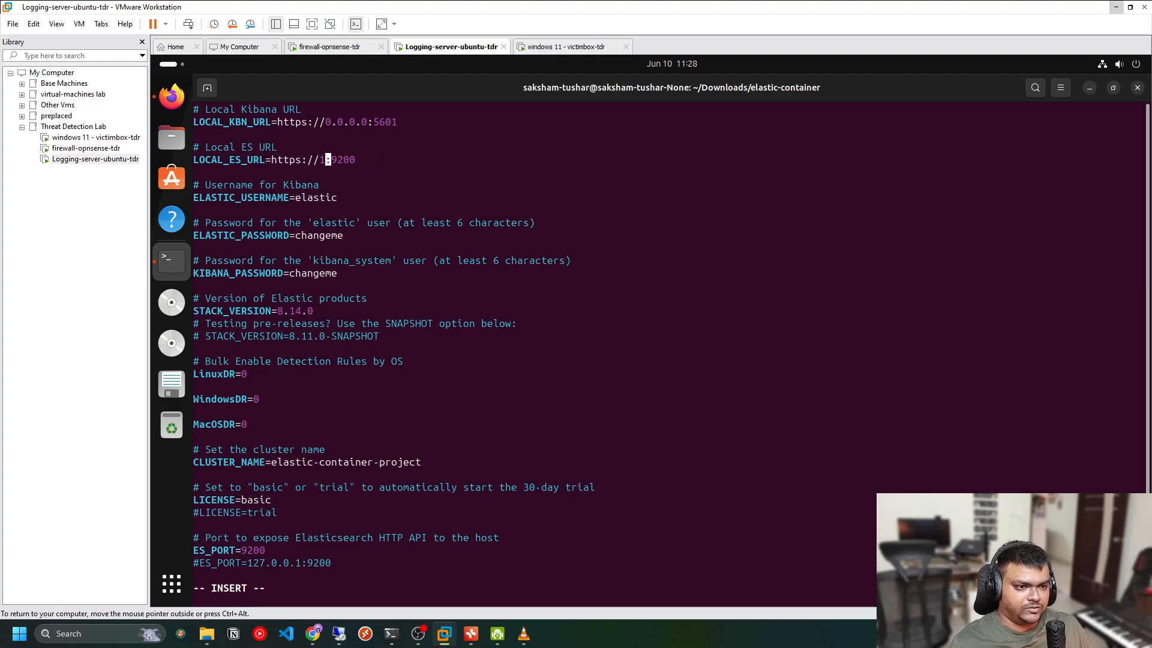
type("0.0.0.0")
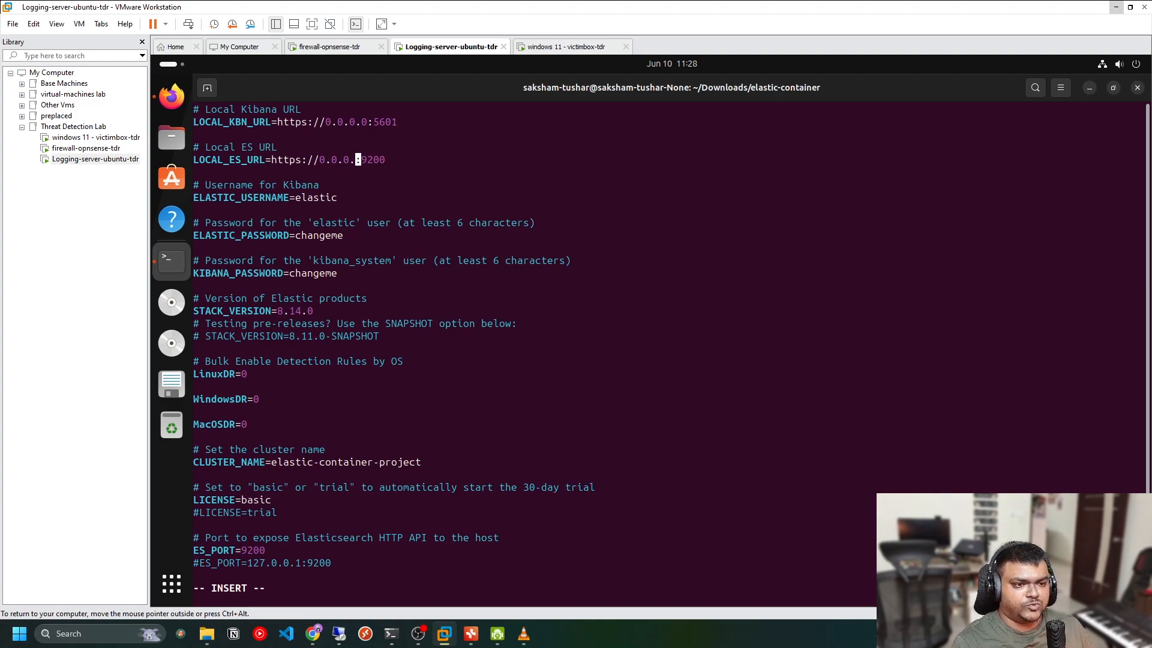
Replace the default ELASTIC_PASSWORD value with a new password for the elastic user
key("Down")
key("Down")
key("Down")
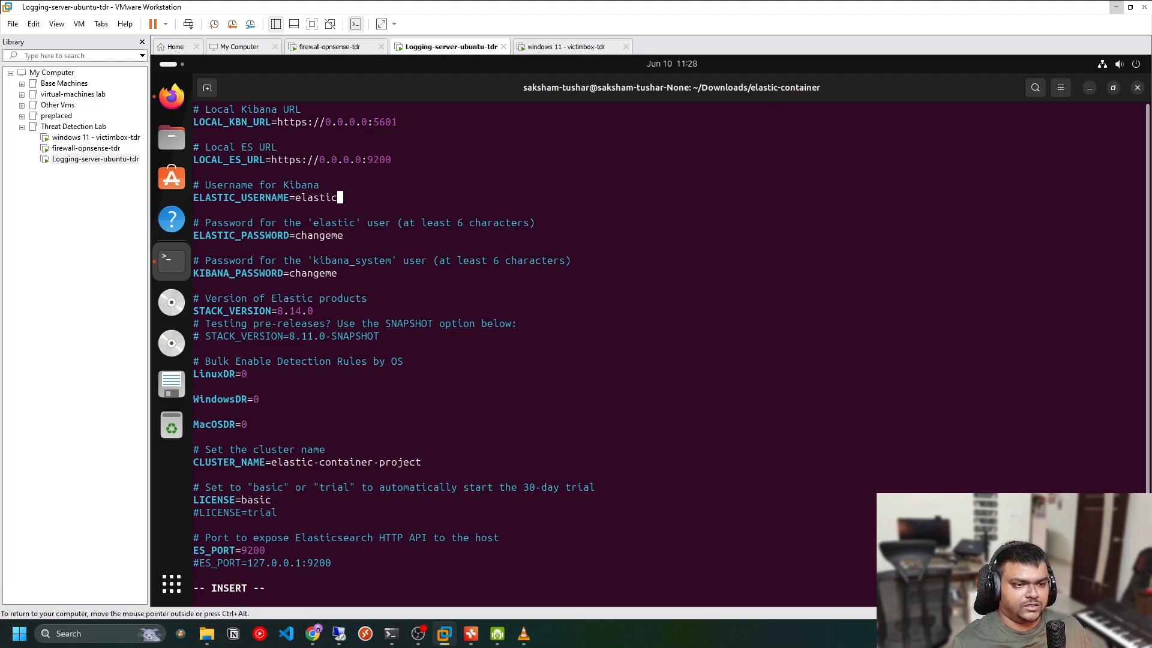
key("Down")
key("Down")
key("BackSpace")
key("BackSpace")
key("BackSpace")
key("BackSpace")
key("BackSpace")
key("BackSpace")
key("BackSpace")
key("BackSpace")
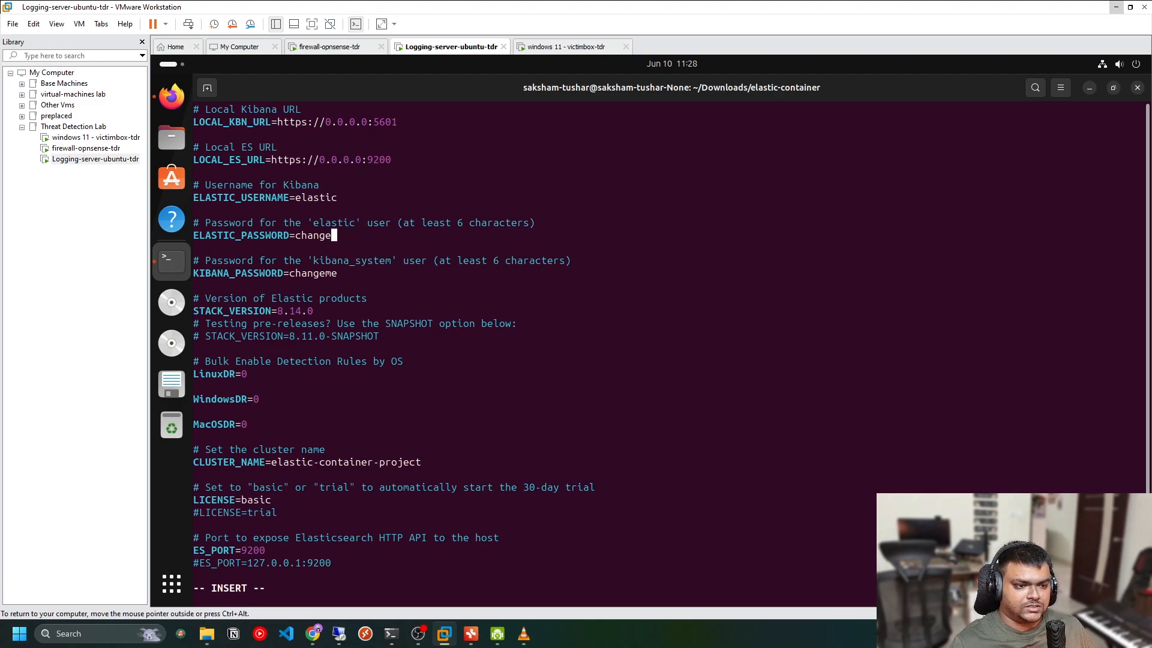
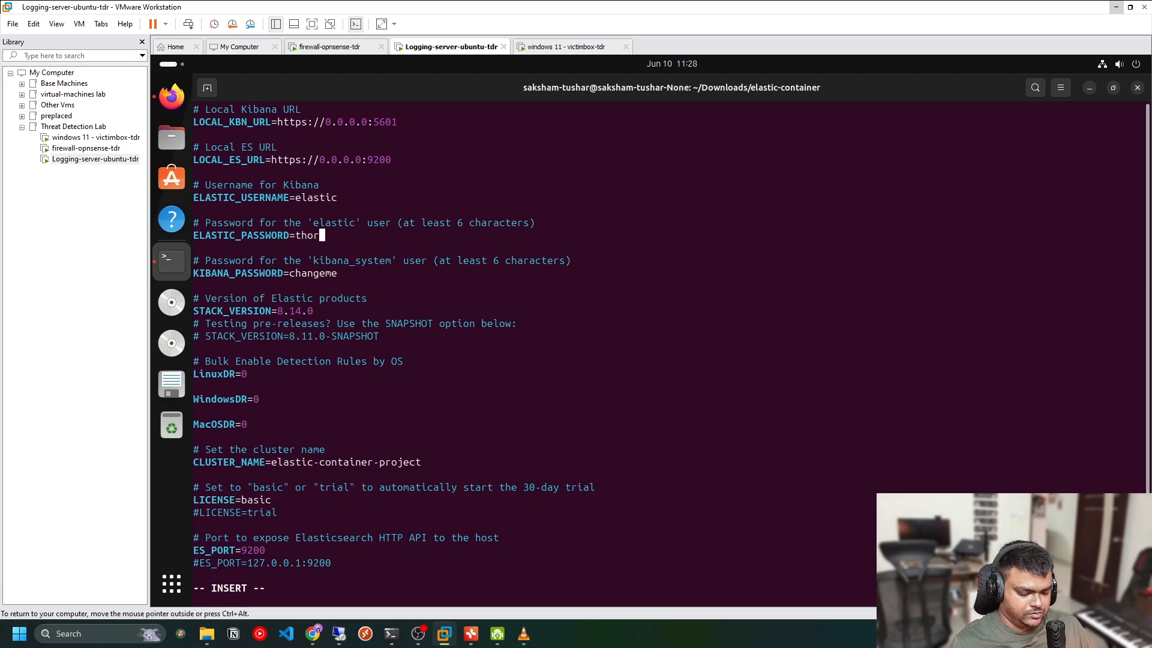
Replace the default KIBANA_PASSWORD value with a new password for the kibana_system user
key("Down")
key("Down")
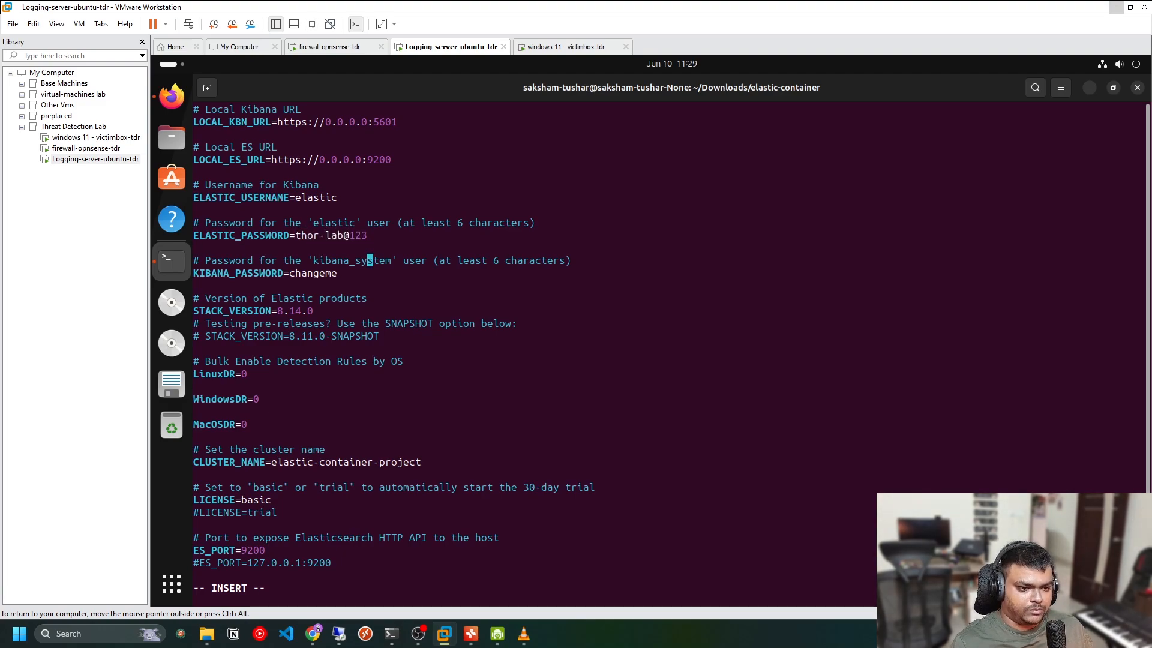
key("BackSpace")
key("BackSpace")
key("BackSpace")
key("BackSpace")
key("BackSpace")
key("BackSpace")
key("BackSpace")
key("BackSpace")
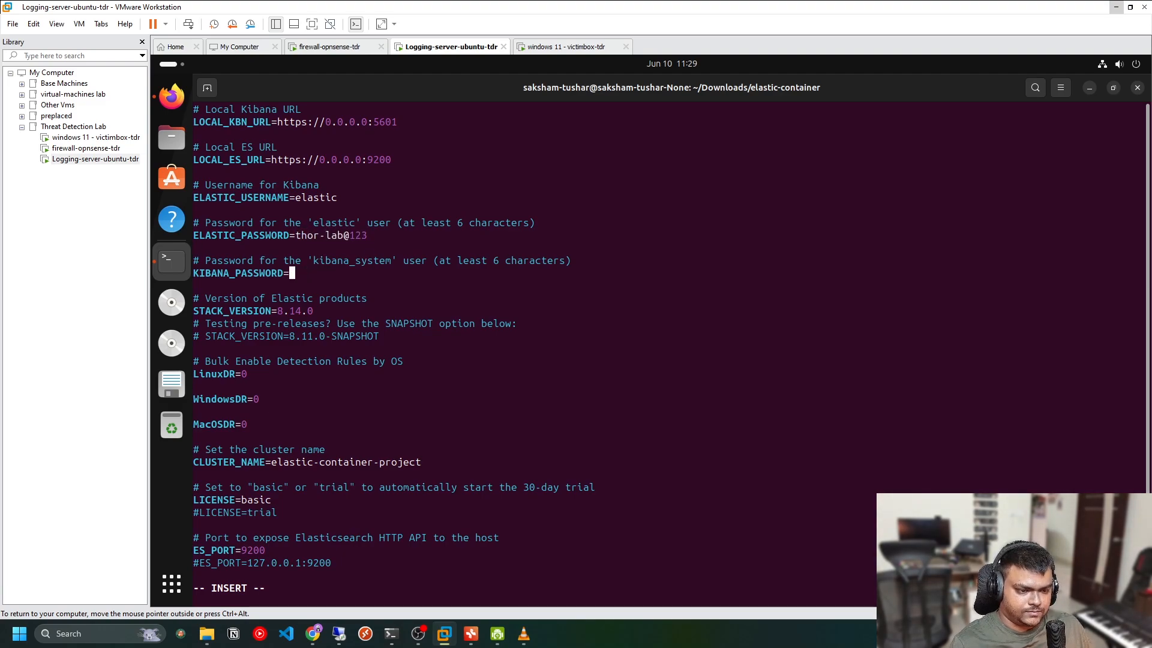
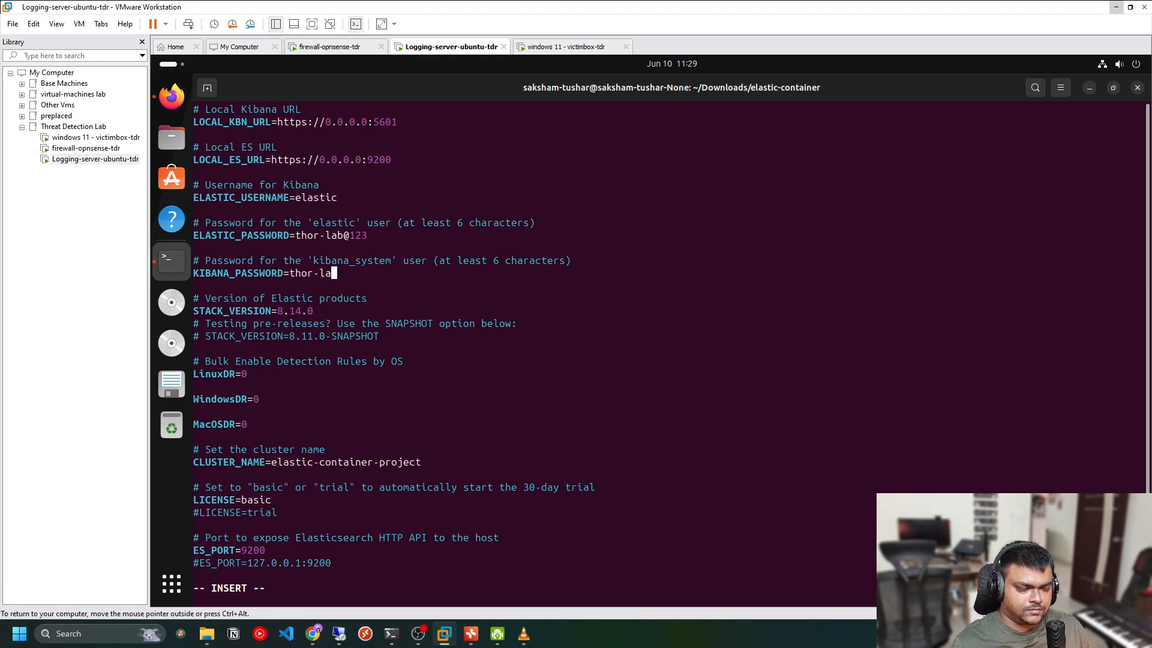
Review the remaining .env settings down to the MEM_LIMIT line
key("Down")
key("Down")
key("Down")
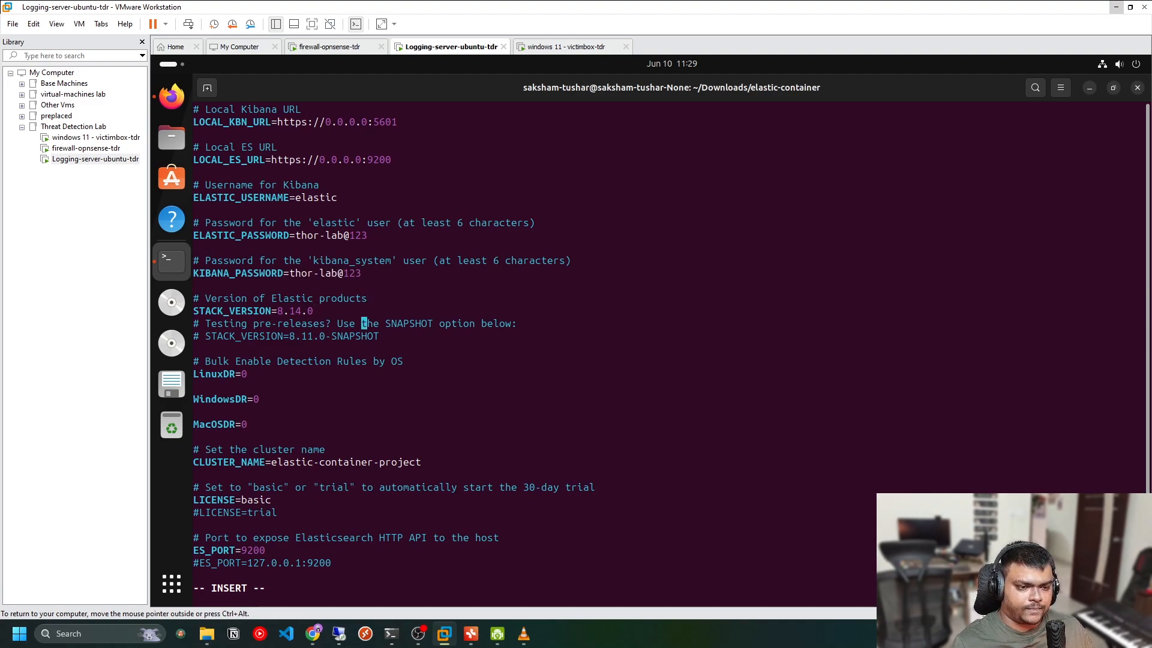
key("Down")
key("Down")
key("Down")
key("Down")
key("Down")
key("Down")
key("Down")
key("Down")
key("Down")
key("Down")
key("Down")
key("Down")
key("Down")
key("Down")
key("Down")
key("Down")
key("Down")
key("Down")
key("Down")
key("Down")
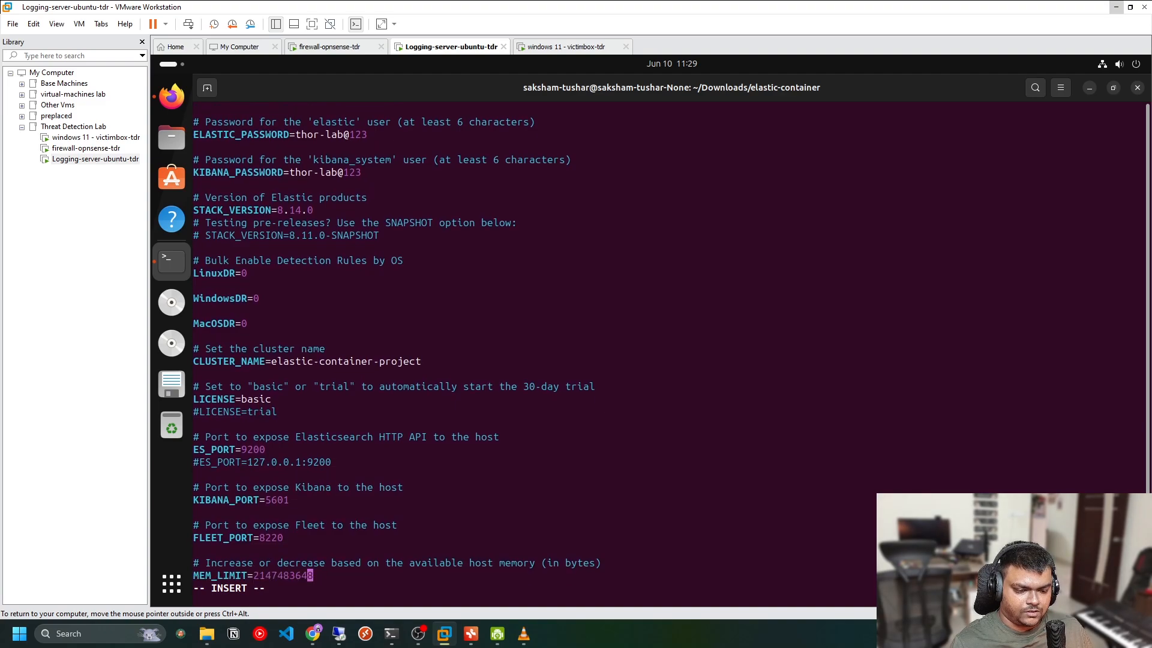
key("Left")
key("Left")
key("Left")
key("Left")
key("Left")
key("Left")
key("Left")
key("Left")
key("Left")
key("Left")
key("Left")
key("Left")
key("Left")
key("Left")
key("Left")
key("Left")
key("Left")
key("Left")
key("Right")
key("Right")
key("Right")
key("Right")
key("Right")
key("Right")
key("Right")
key("Right")
key("Right")
key("Right")
key("Right")
key("Right")
key("Right")
key("Right")
key("Right")
key("Right")
key("Right")
key("Right")
key("Right")
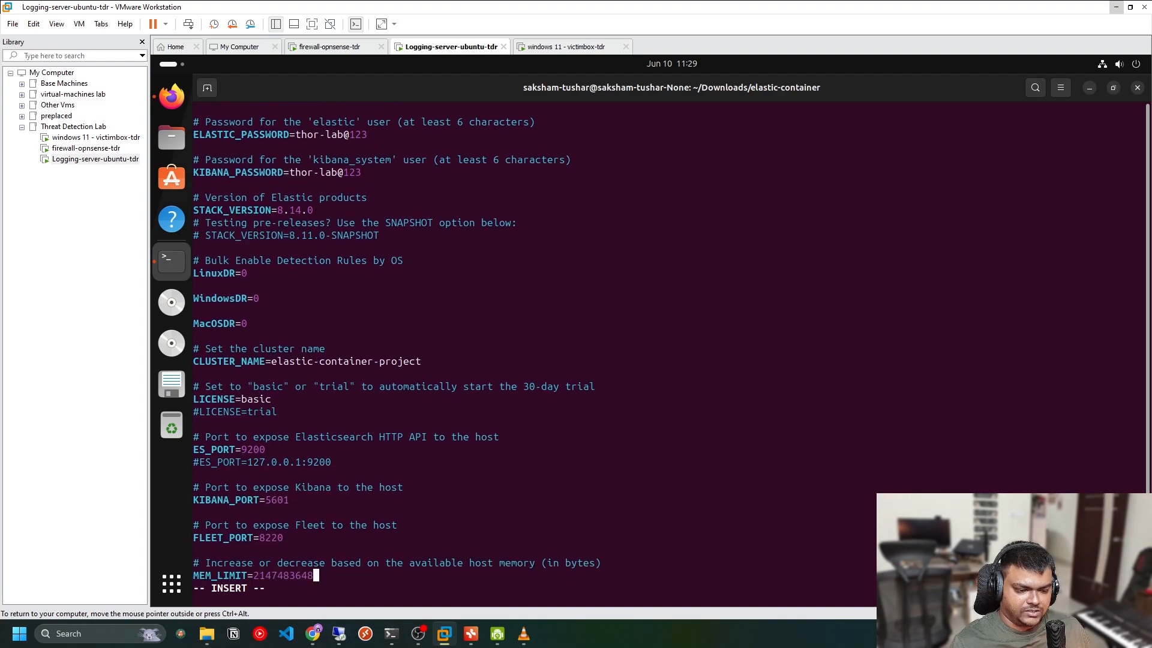
key("Left")
key("Left")
key("Left")
key("Left")
key("Left")
key("Left")
key("Left")
key("Left")
key("Left")
key("Left")
key("Left")
key("Right")
key("Right")
key("Right")
key("Right")
key("Right")
key("Right")
key("Right")
key("Right")
key("Right")
key("Right")
key("Right")
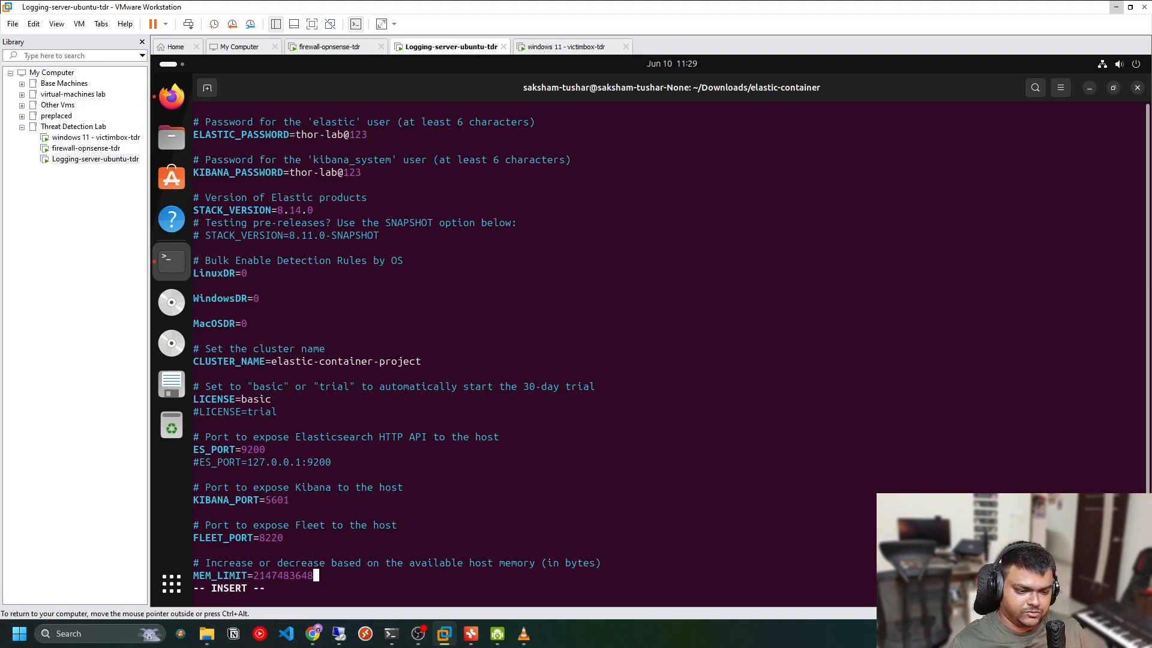
Leave insert mode, then save the .env file and quit vim
key("Escape")
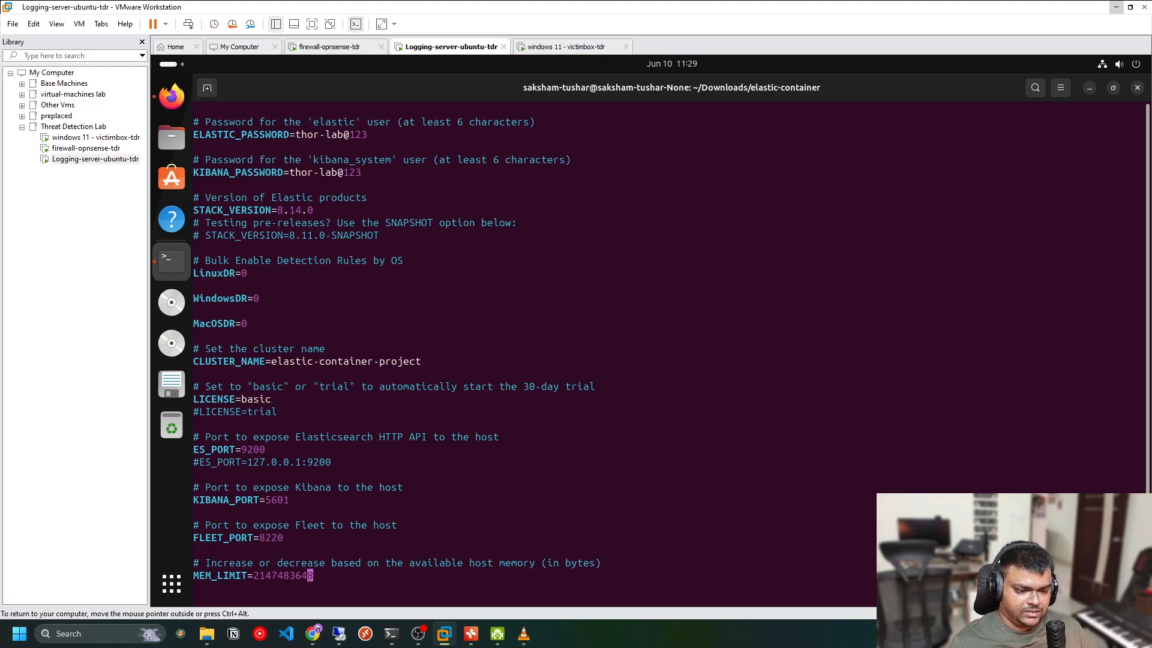
type(":wq!")
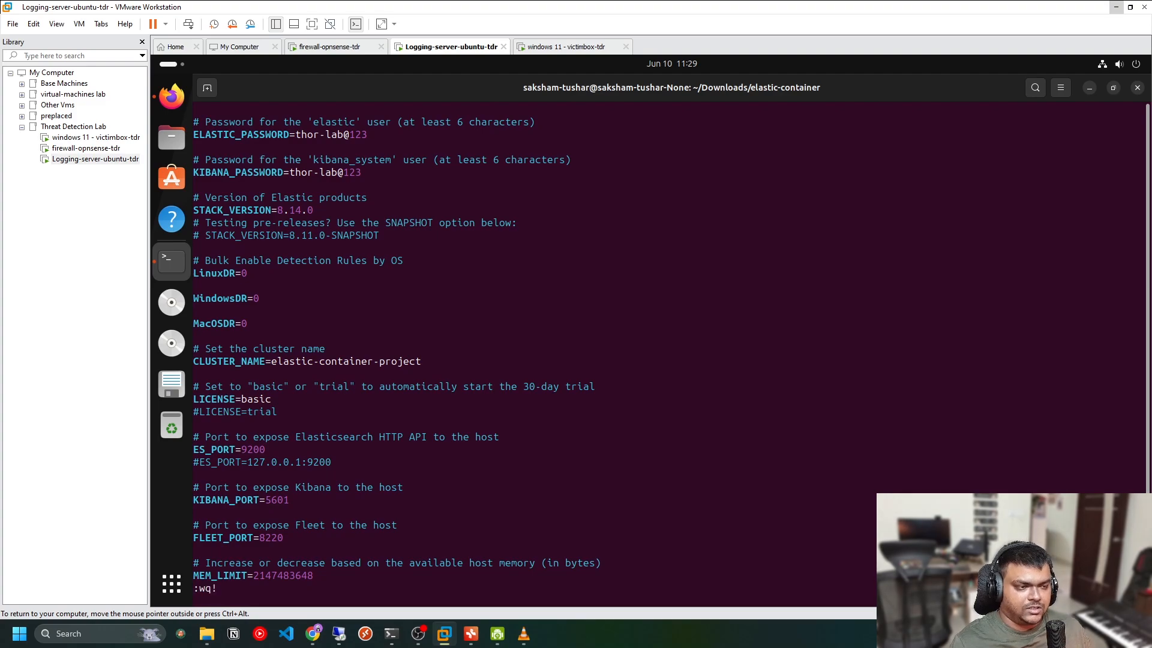
key("Return")
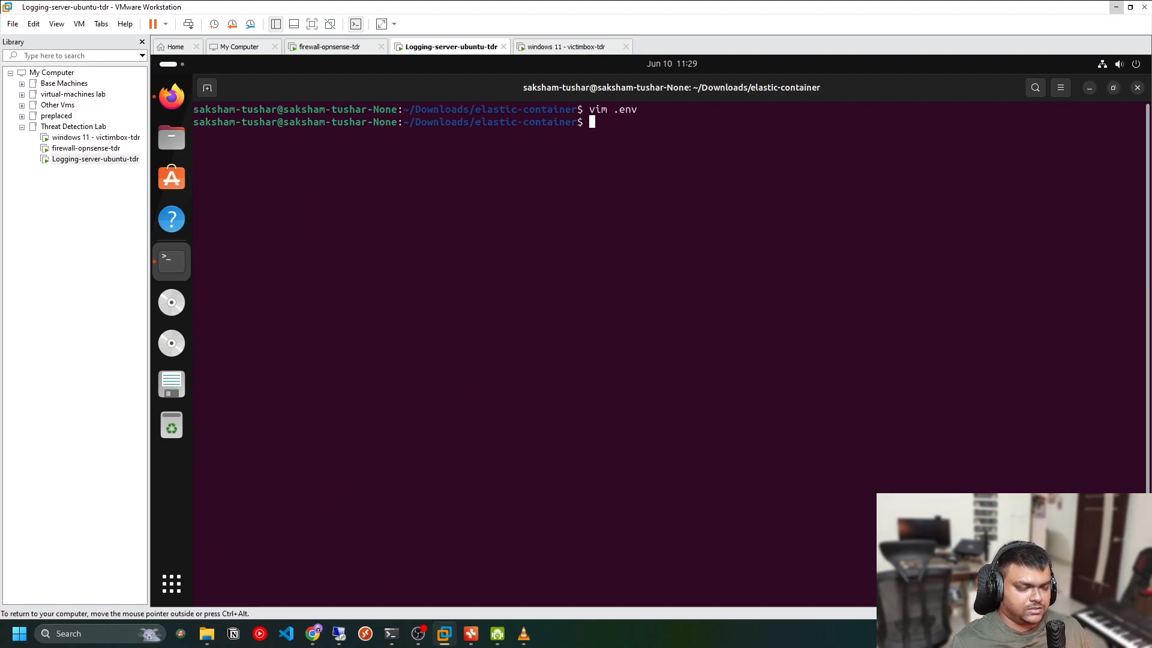
Clear the terminal and start the stack with ./elastic-container.sh start
type("clear")
key("Return")
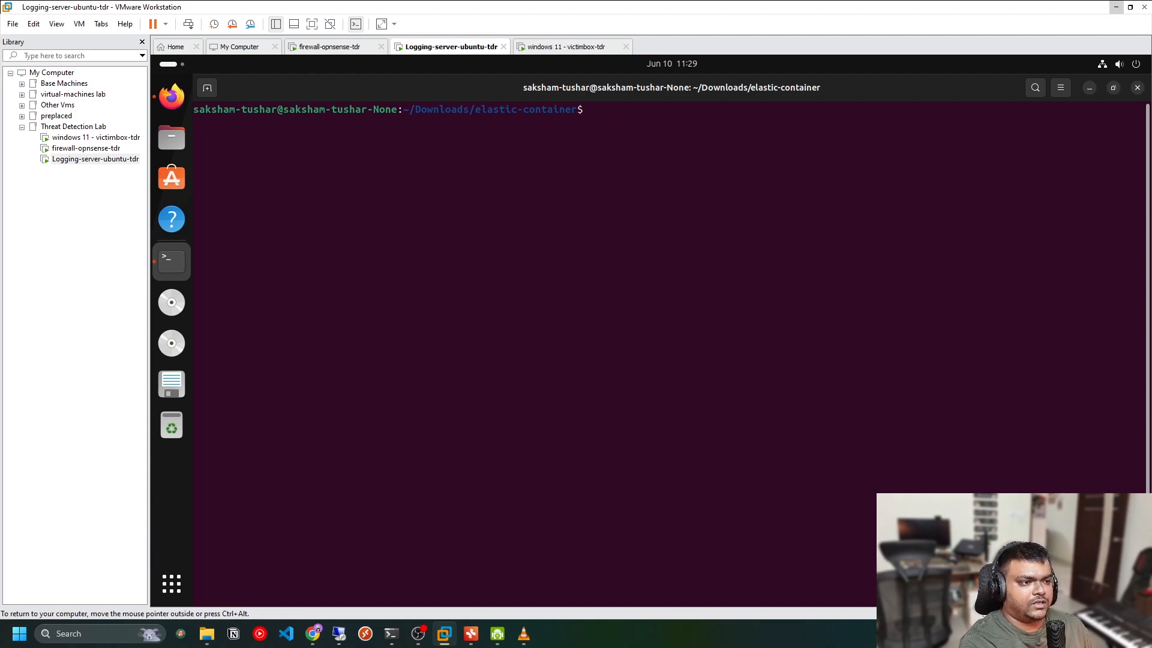
type("./e")
key("Tab")
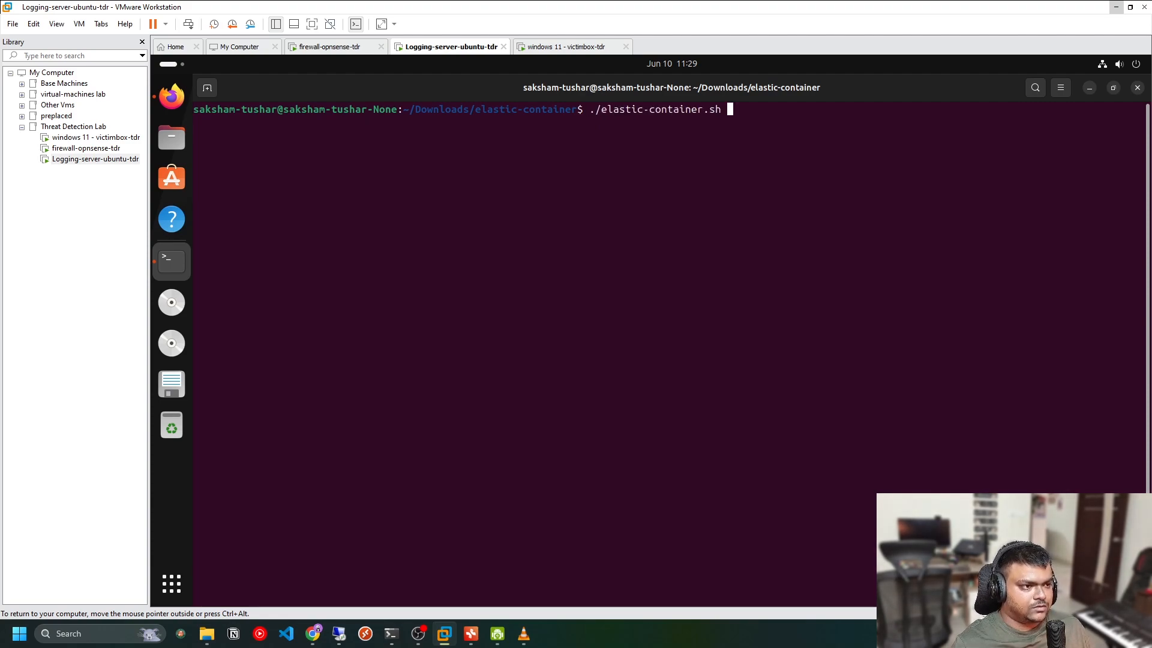
type("star")
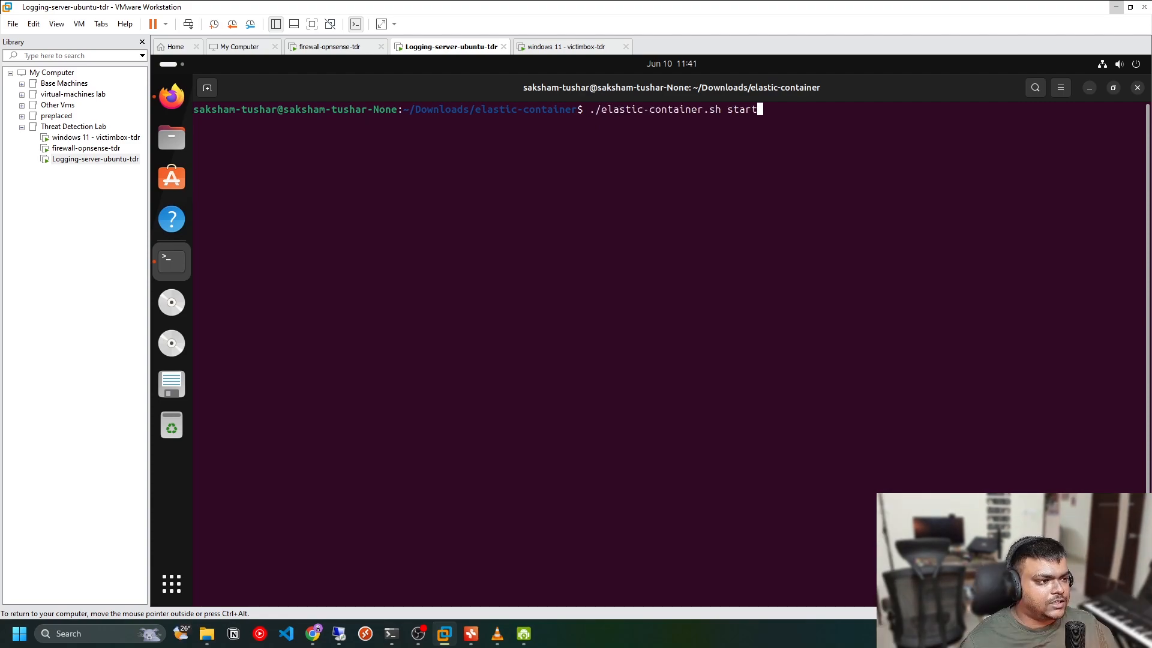
type("t")
key("Return")
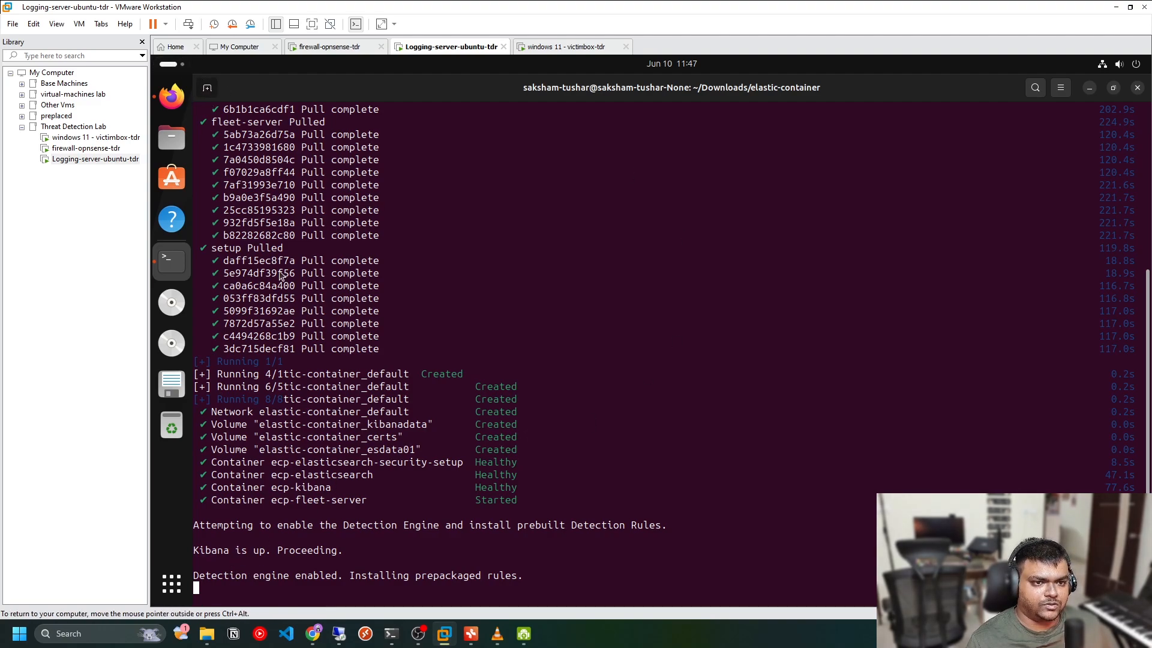
Open a new terminal tab and list the running containers with docker ps
key("ctrl+shift+t")
type("dock")
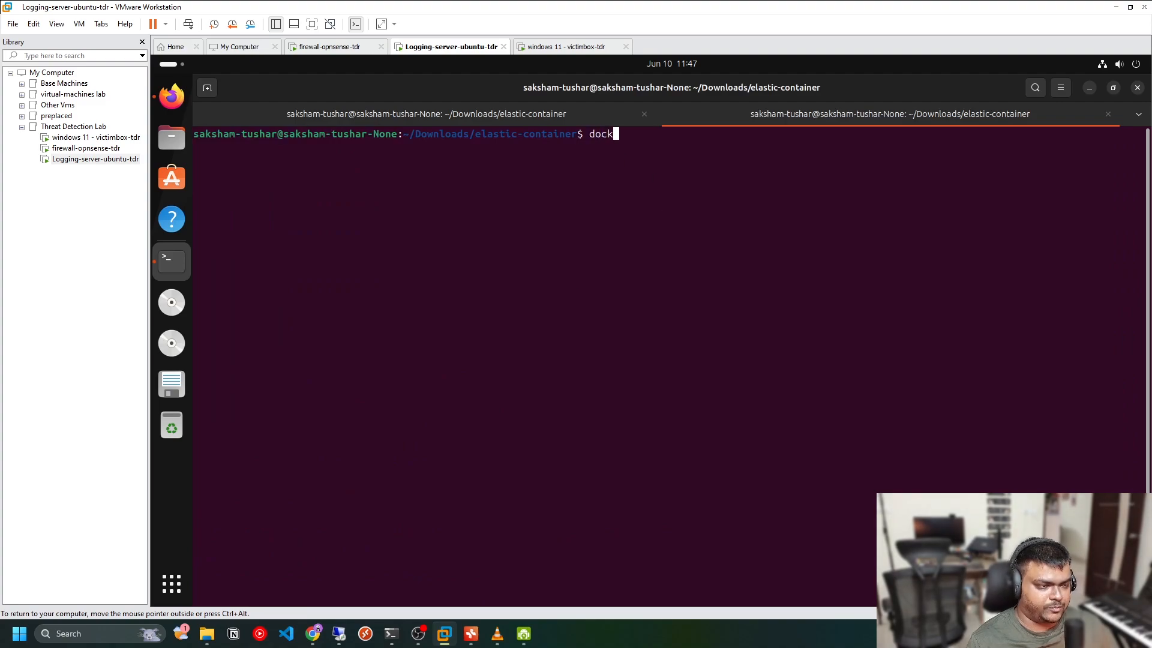
type("er ps")
key("Return")
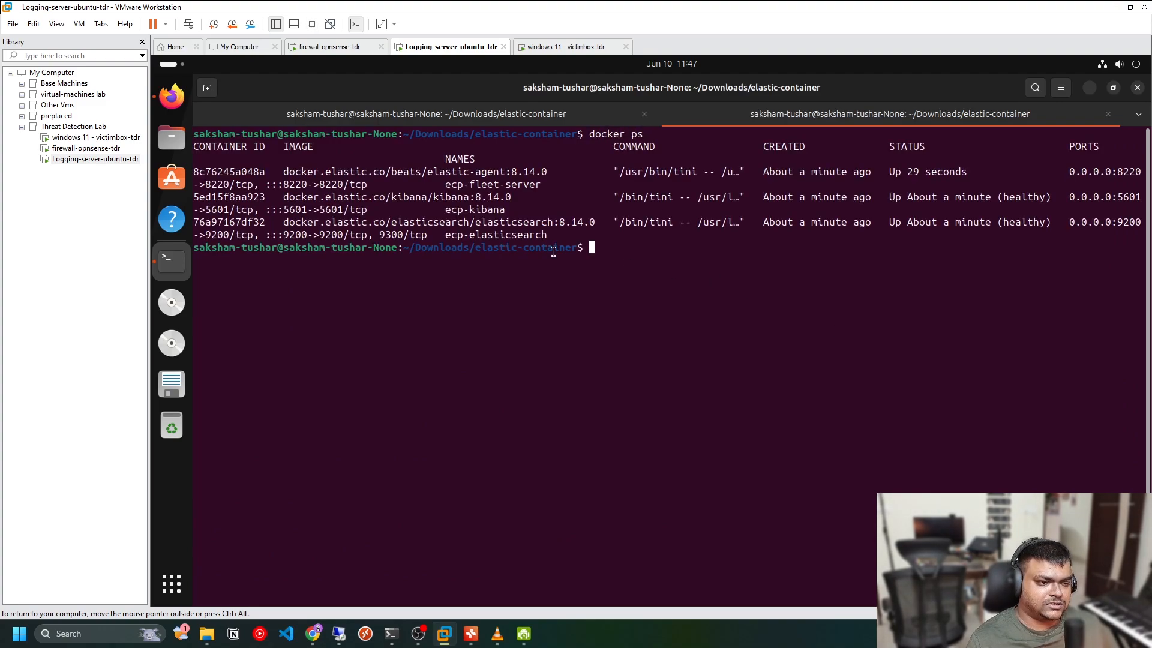
Inspect the container names, ports and status, and check the startup script's output in the first tab
left_click_drag(445, 185, 519, 184)
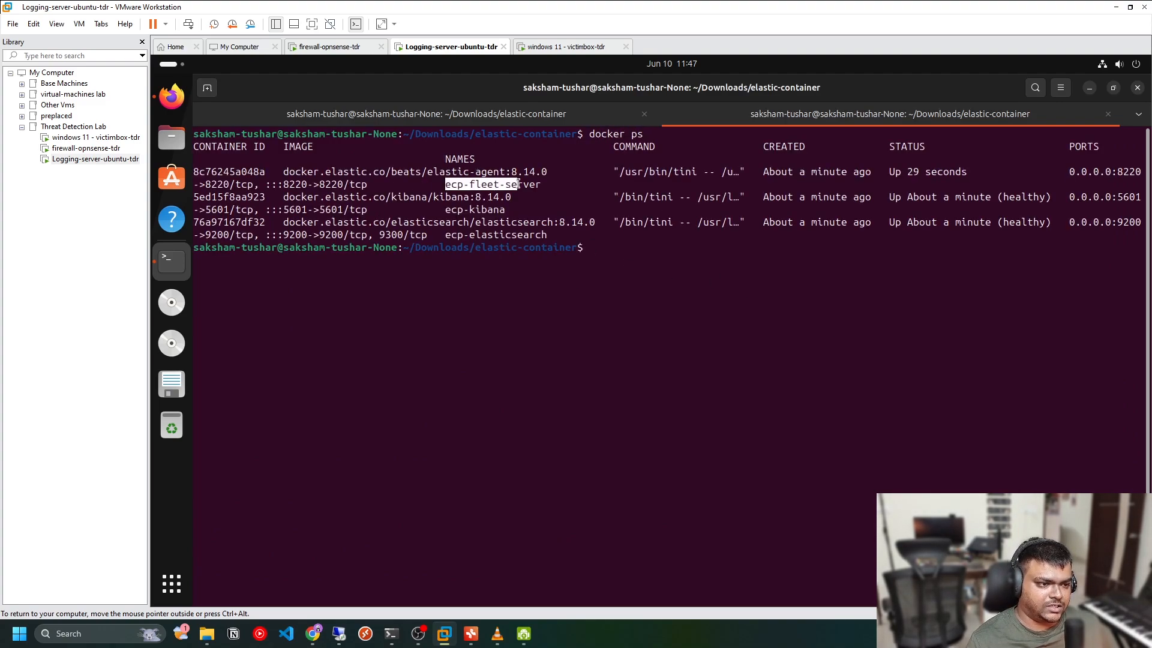
left_click(472, 189)
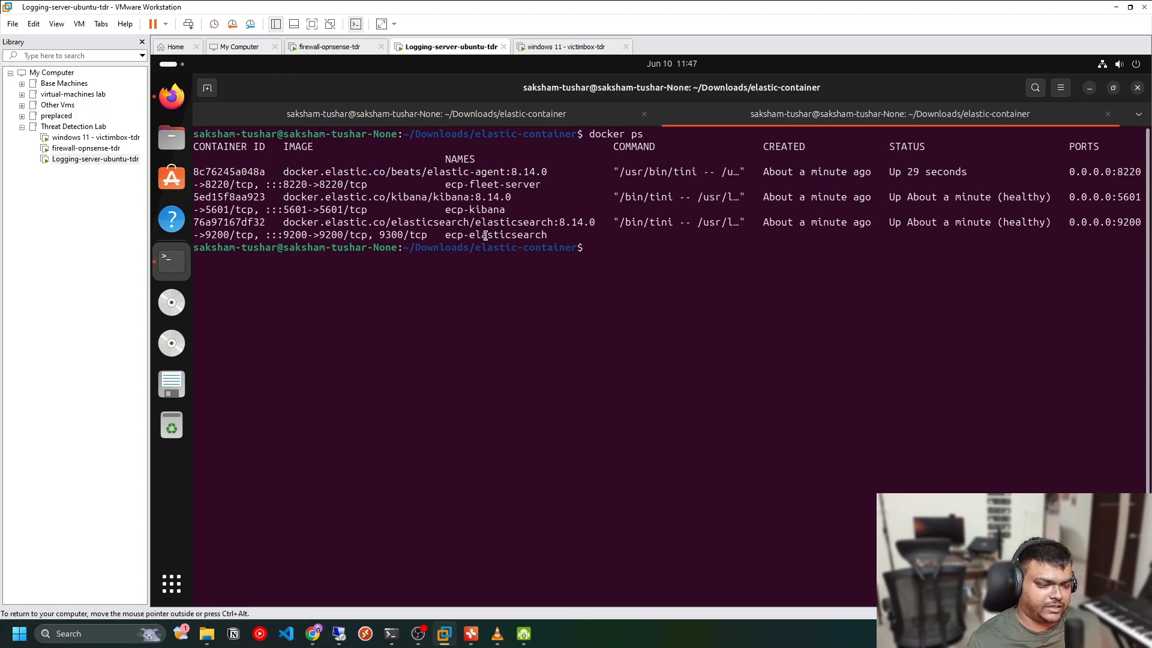
left_click(461, 123)
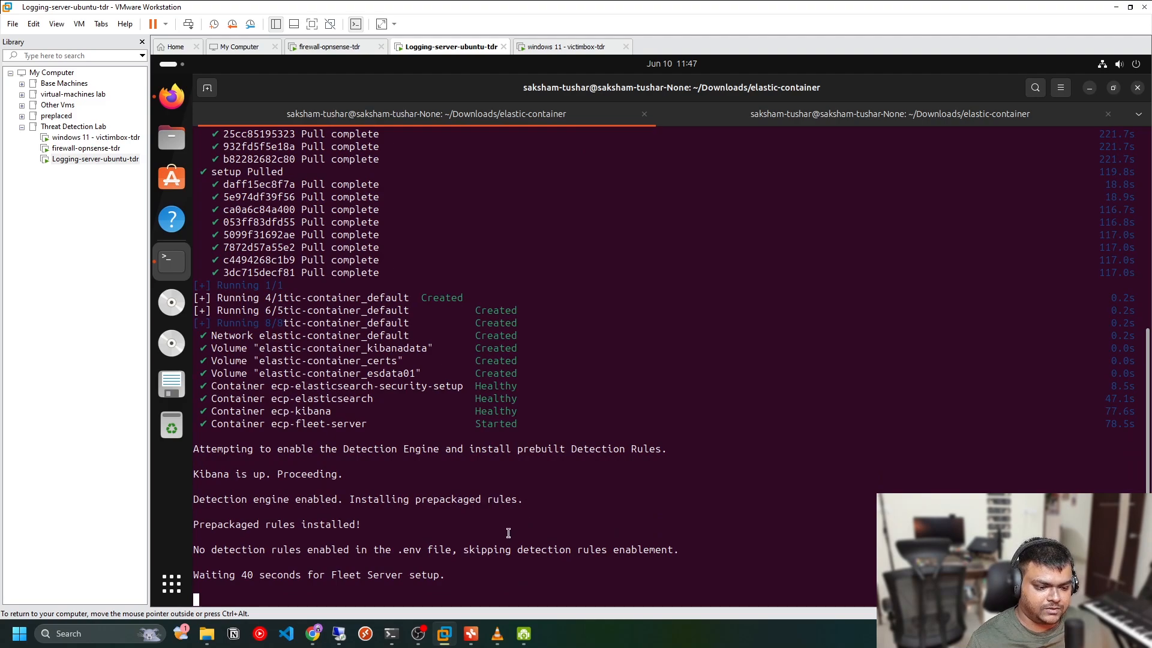
left_click(751, 120)
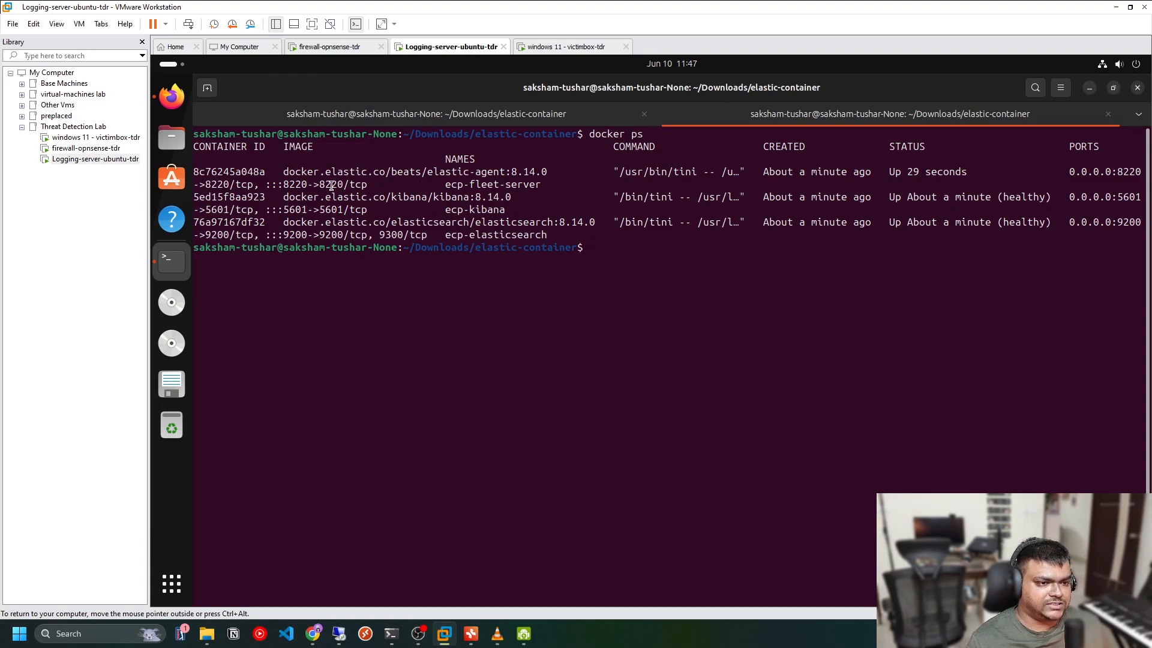
mouse_move(436, 200)
left_mouse_down()
mouse_move(510, 212)
mouse_move(547, 235)
left_mouse_up()
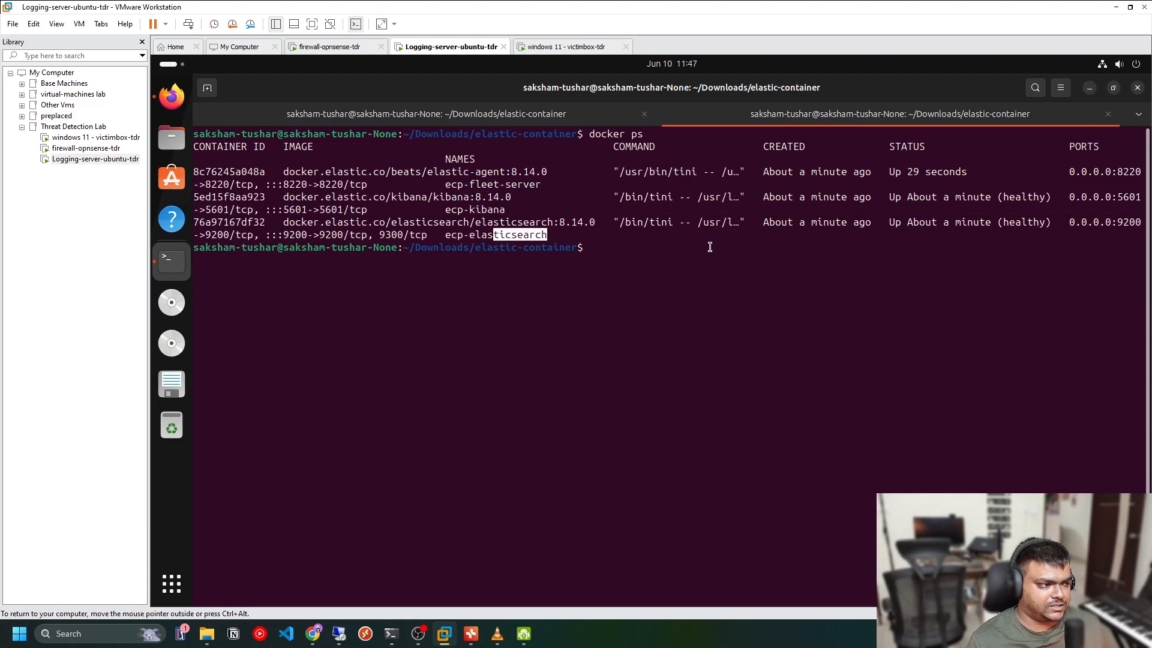
double_click(1034, 200)
left_click(1030, 223)
double_click(1029, 223)
left_click(571, 118)
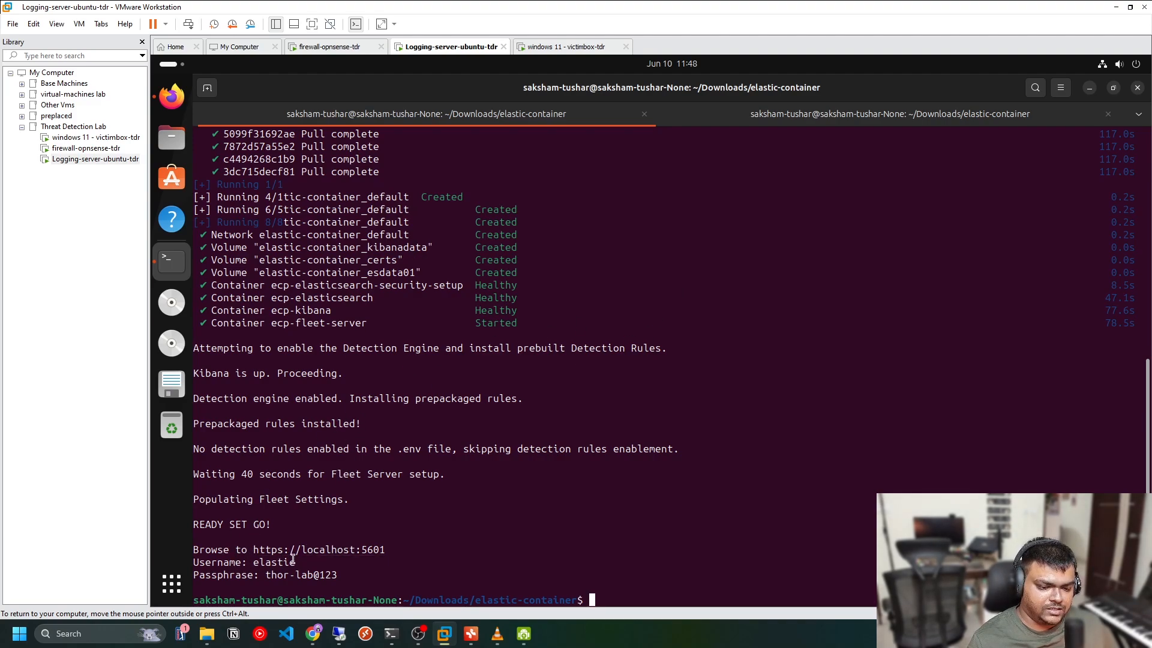
left_click_drag(264, 575, 334, 574)
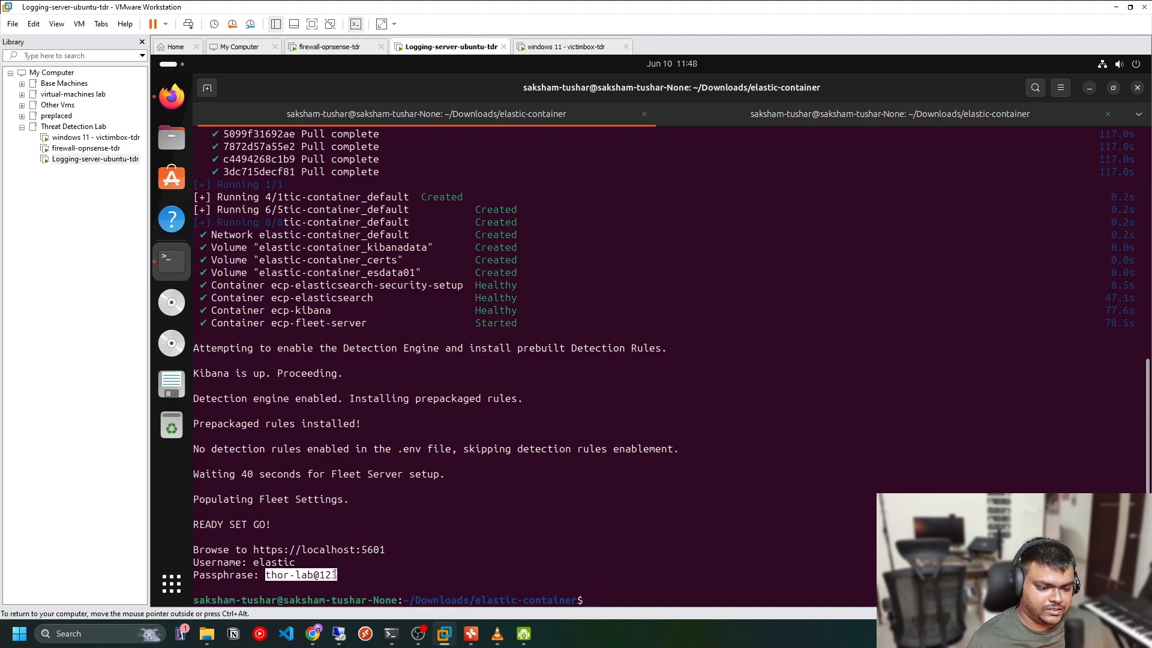
left_click(481, 488)
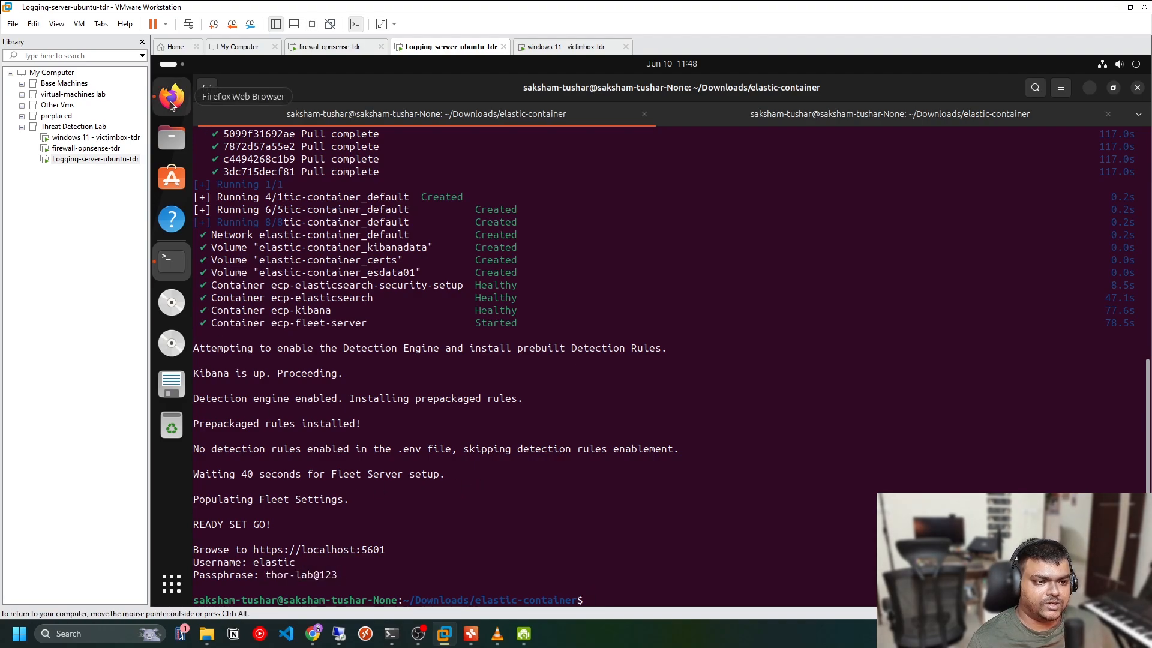
left_click(173, 98)
left_click(428, 112)
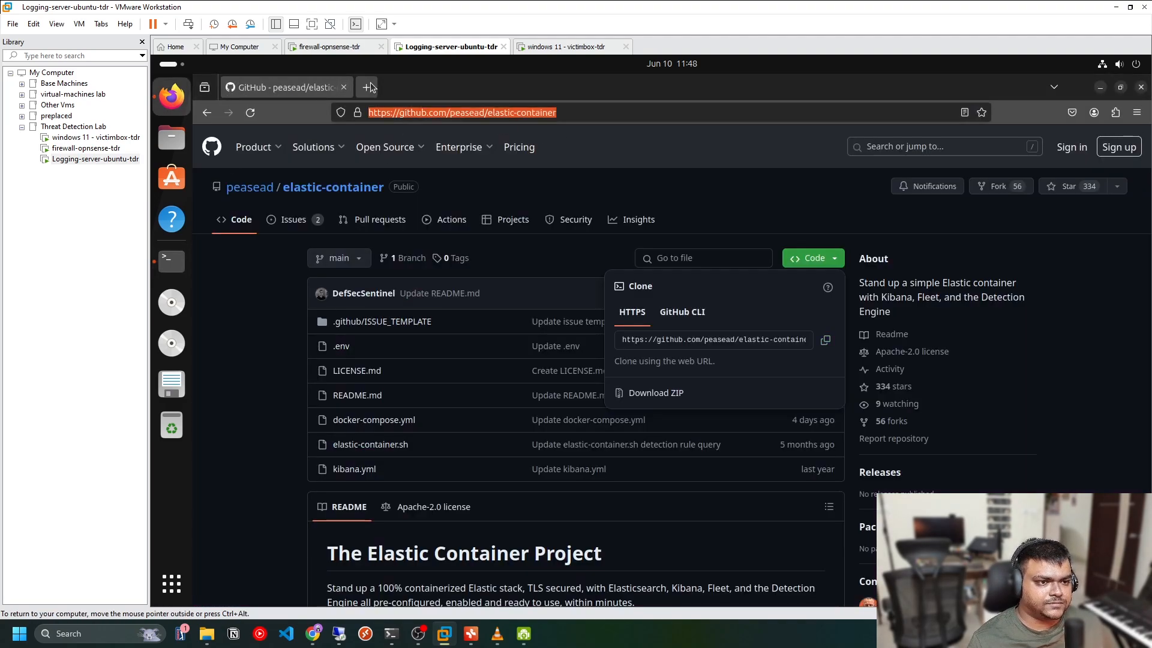
left_click(369, 87)
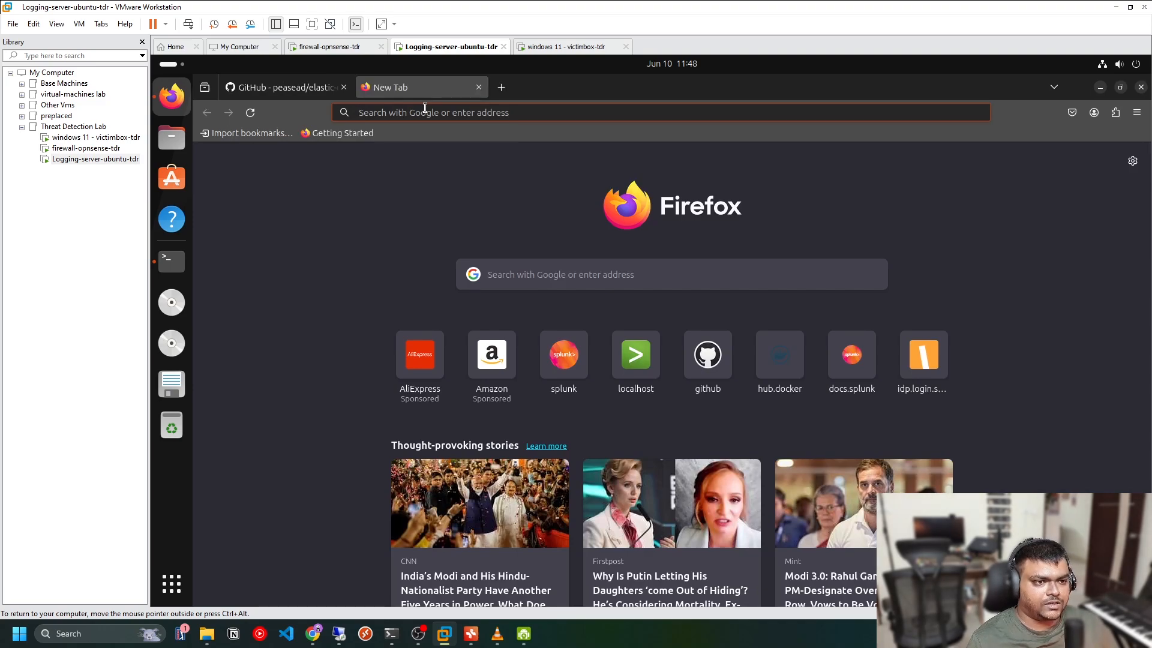
type("https://")
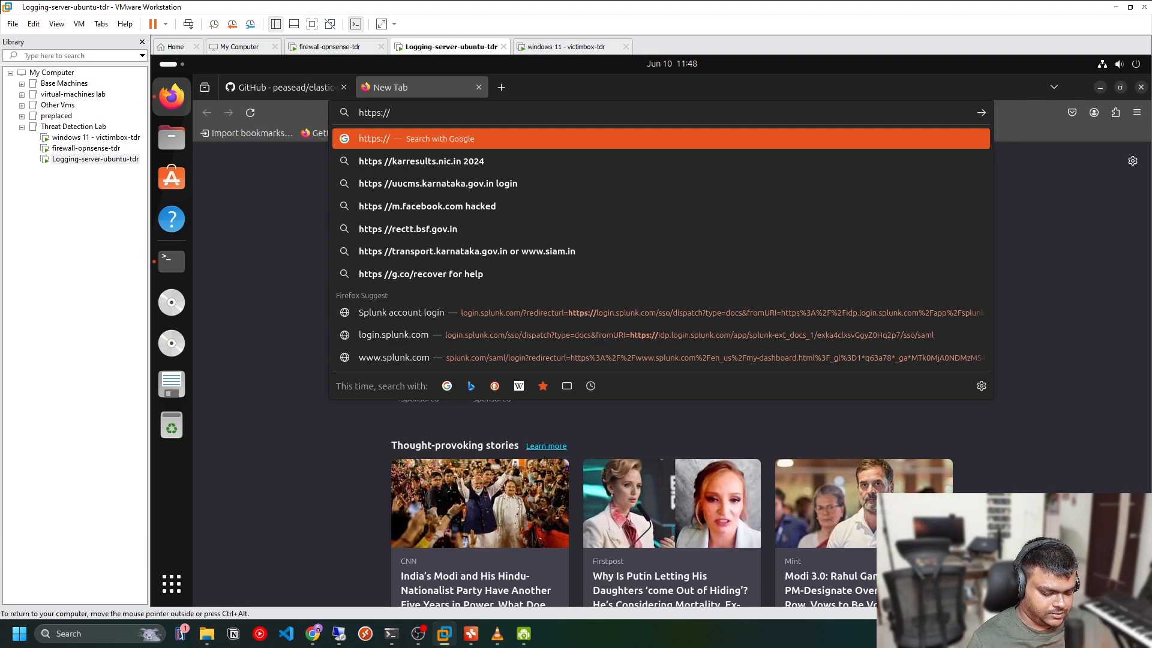
type("localhost")
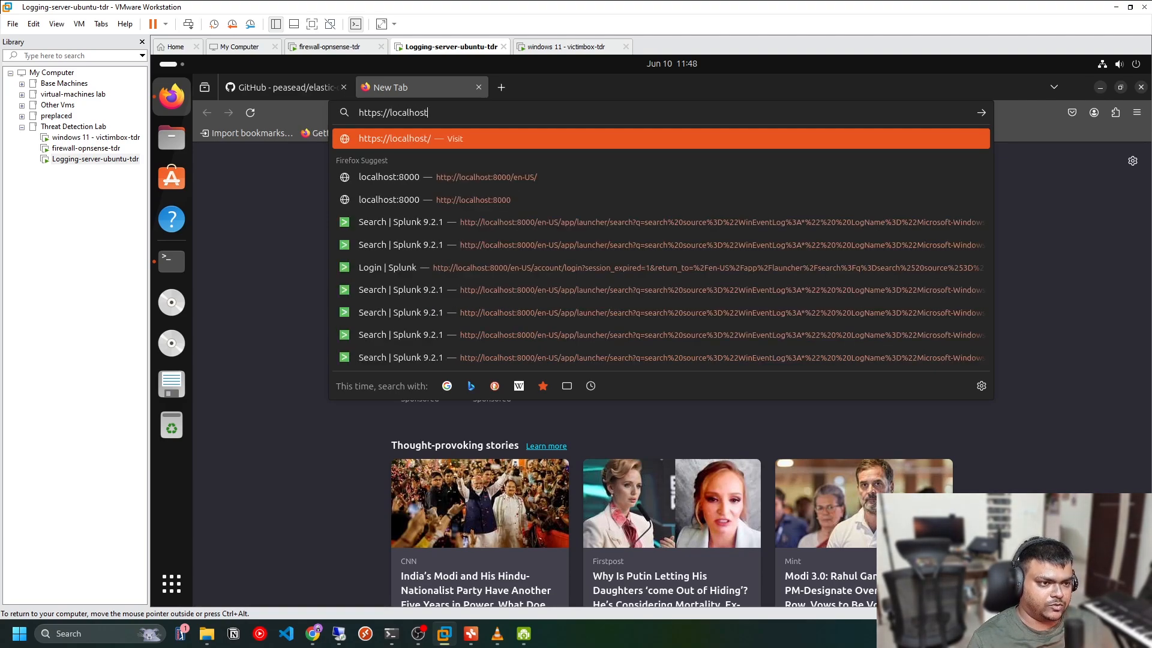
type(":5601")
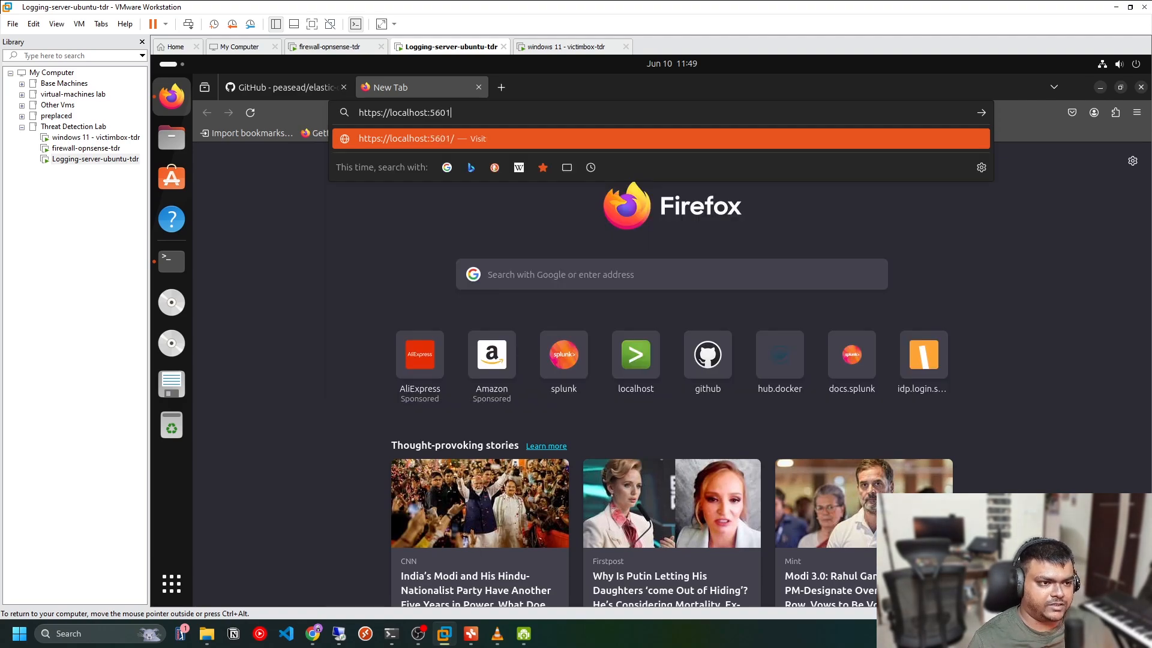
key("Return")
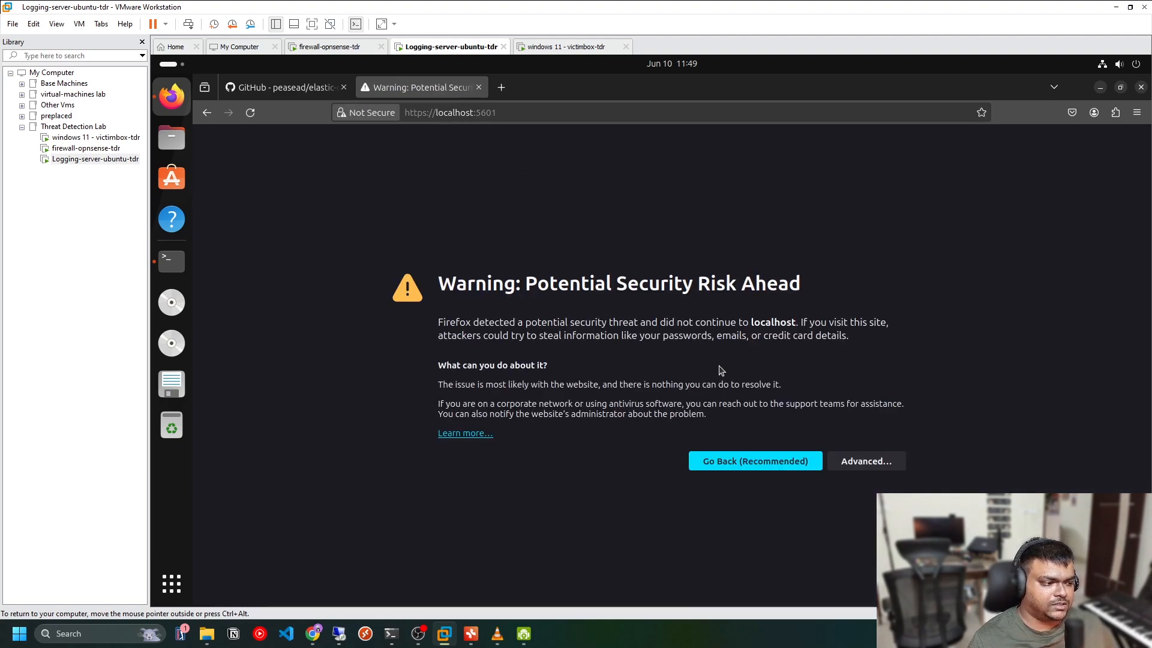
Accept the self-signed certificate risk and continue to the Kibana login page
left_click(867, 460)
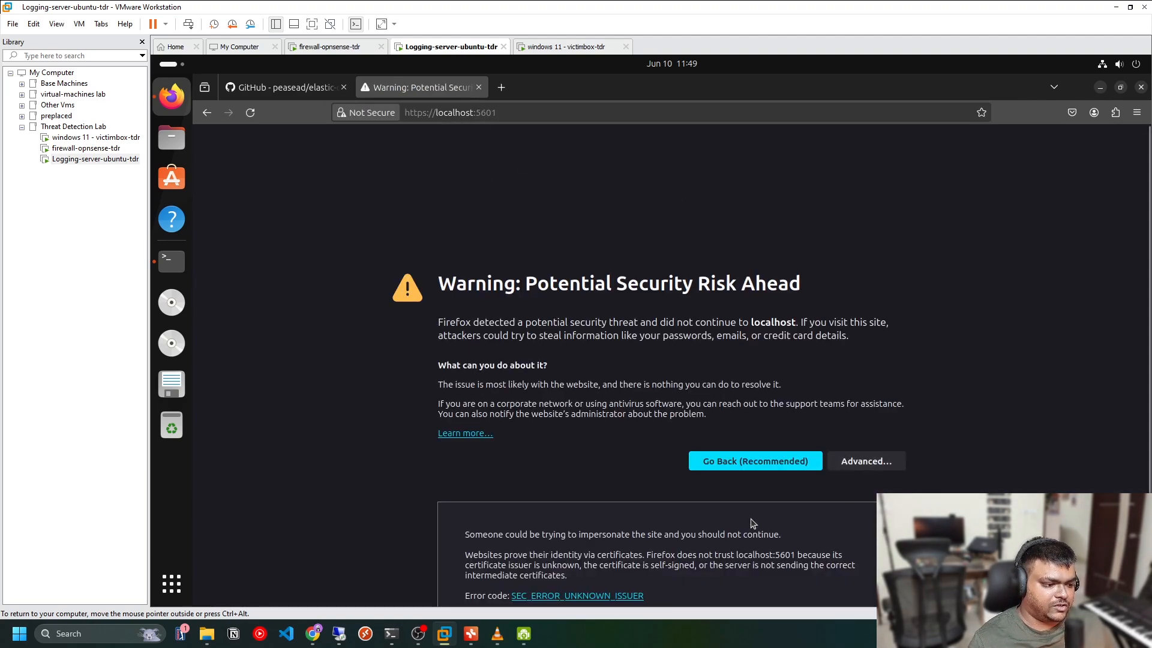
scroll(639, 487, "down", 3)
left_click(815, 564)
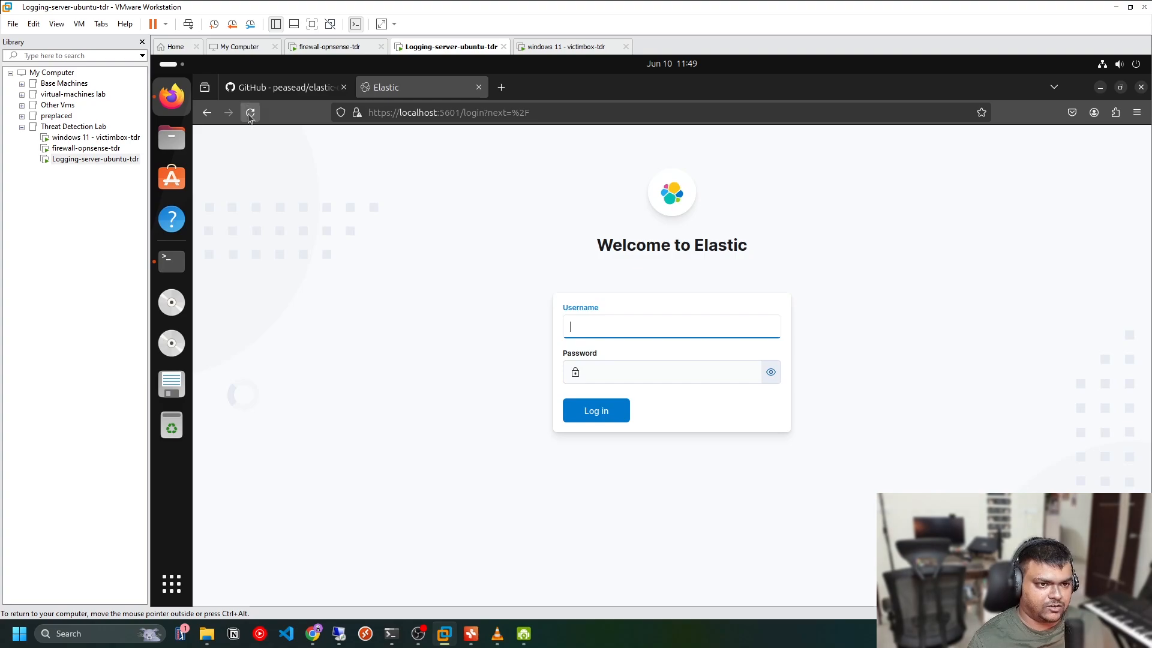
Enter elastic as the Kibana username and start typing the account password
left_click(285, 87)
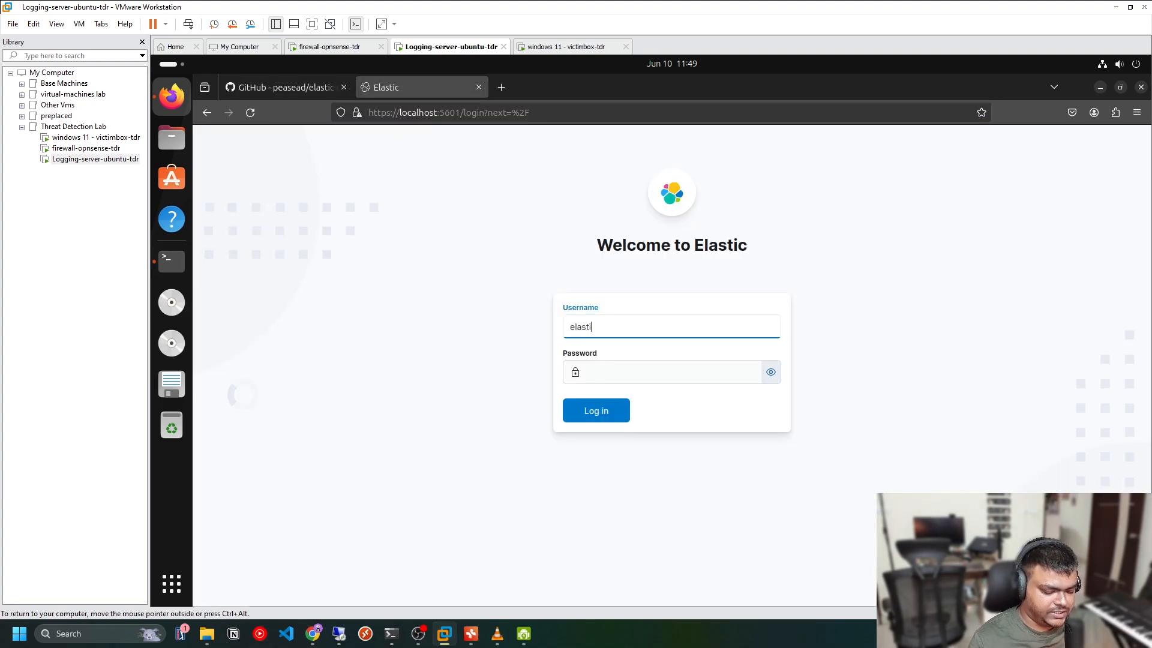
type("c")
key("Tab")
type("a")
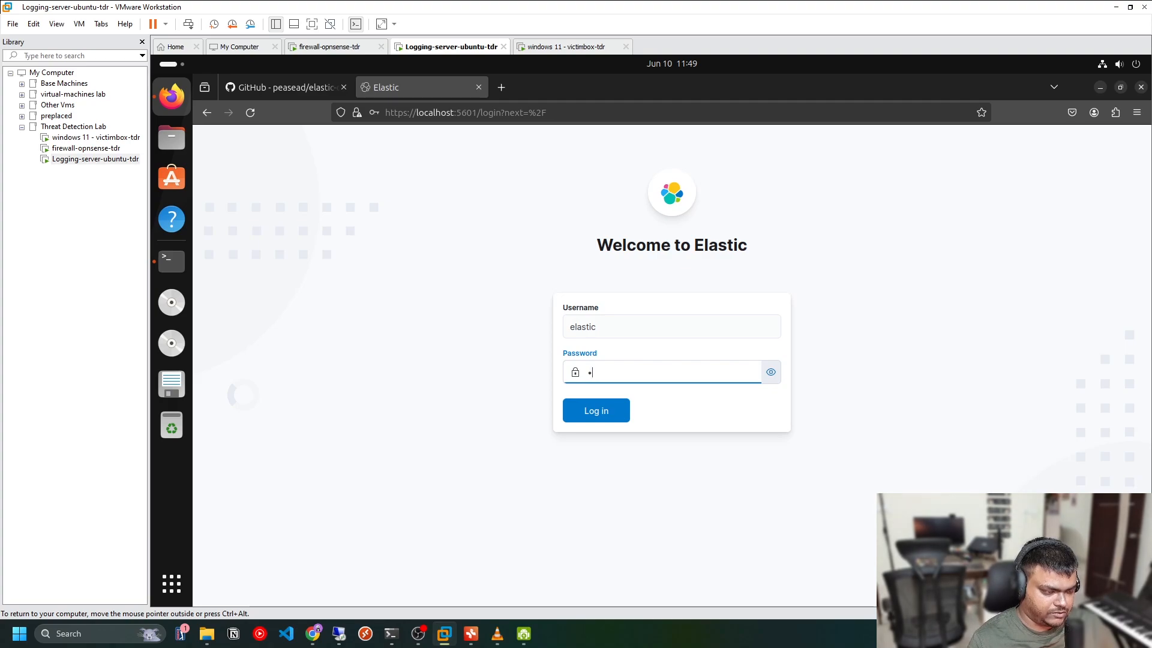
type("a")
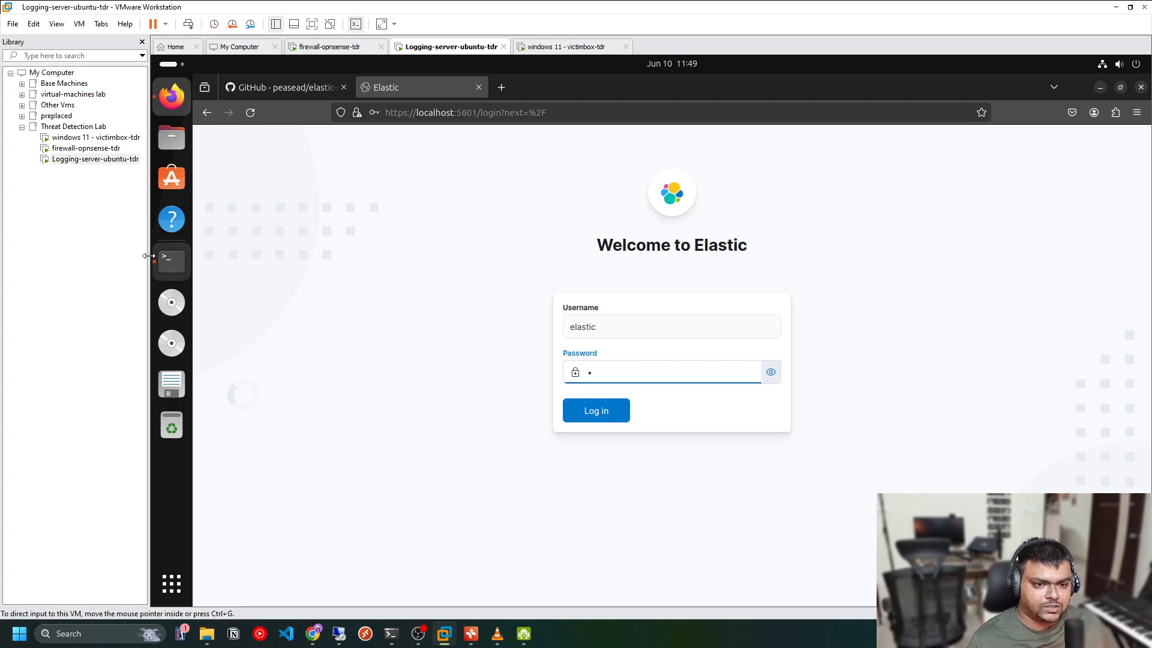
Copy the passphrase from the startup script output, paste it as the password, log in and decline saving it
left_click(172, 261)
left_click_drag(336, 577, 269, 575)
right_click(270, 579)
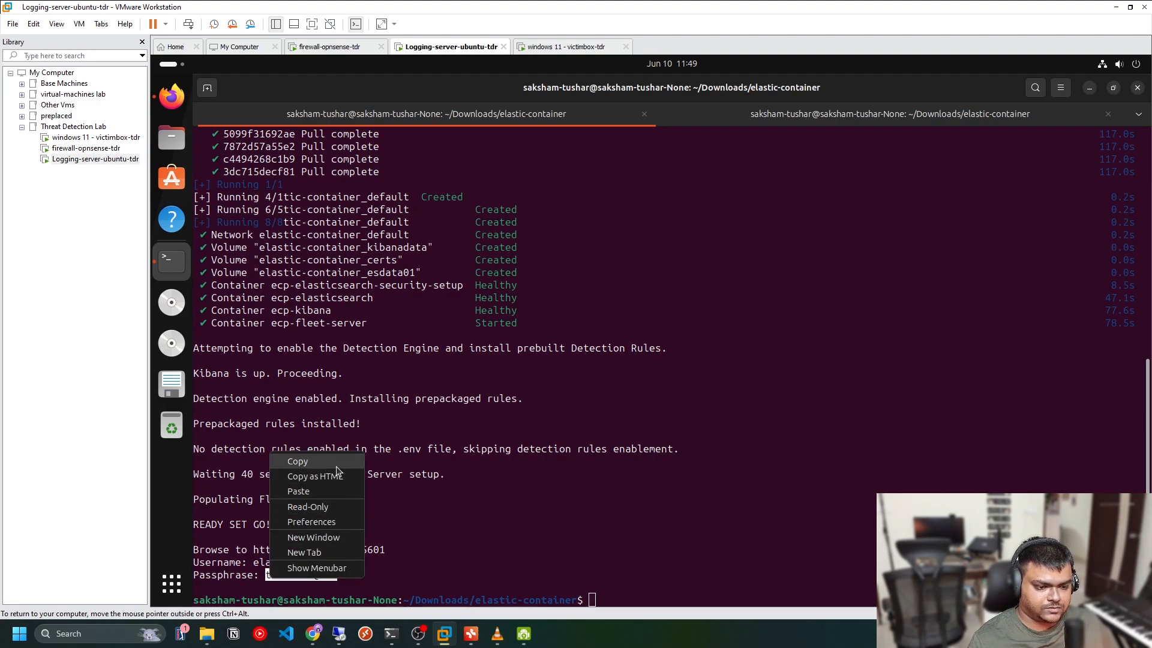
left_click(309, 459)
left_click(171, 96)
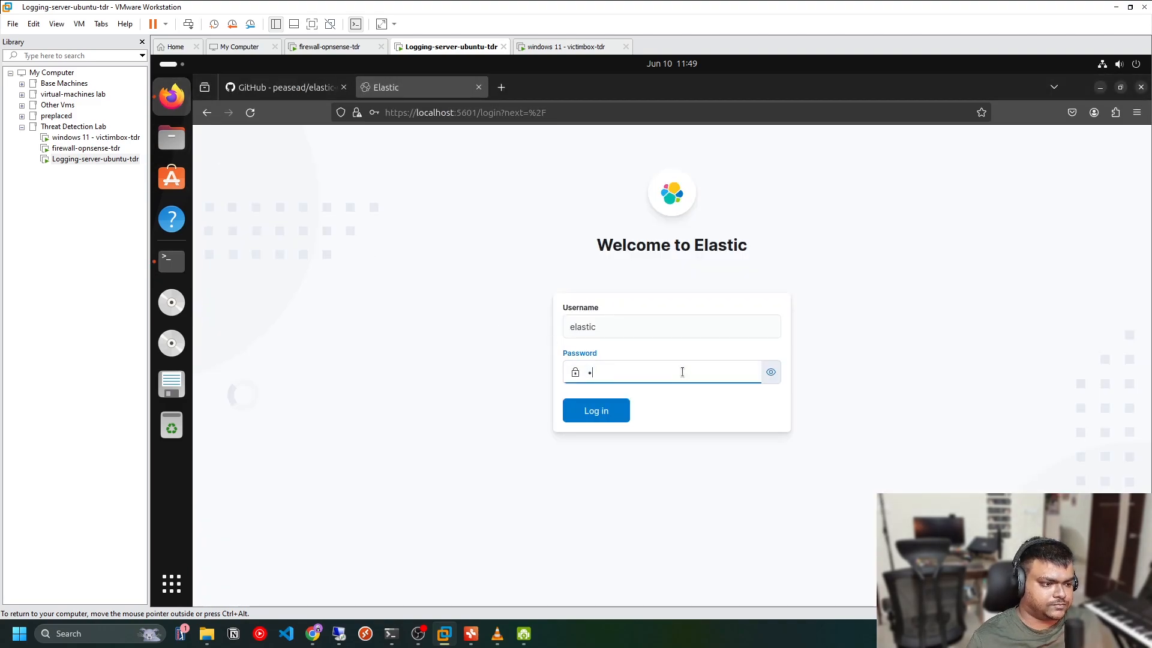
key("ctrl+v")
left_click(612, 415)
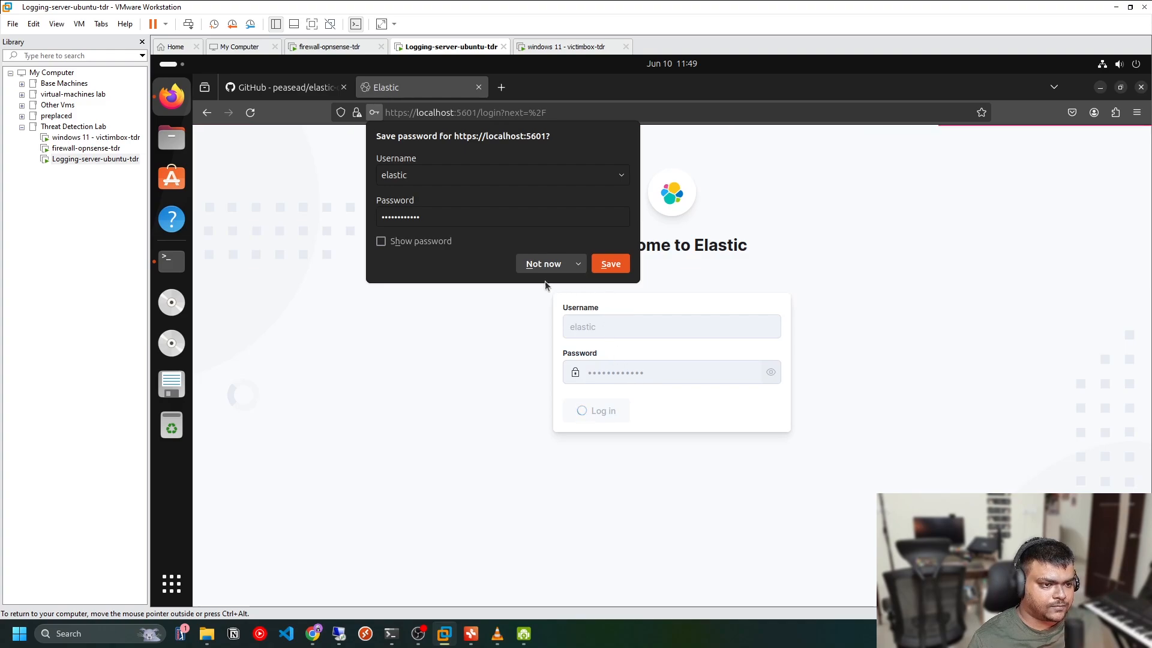
left_click(542, 263)
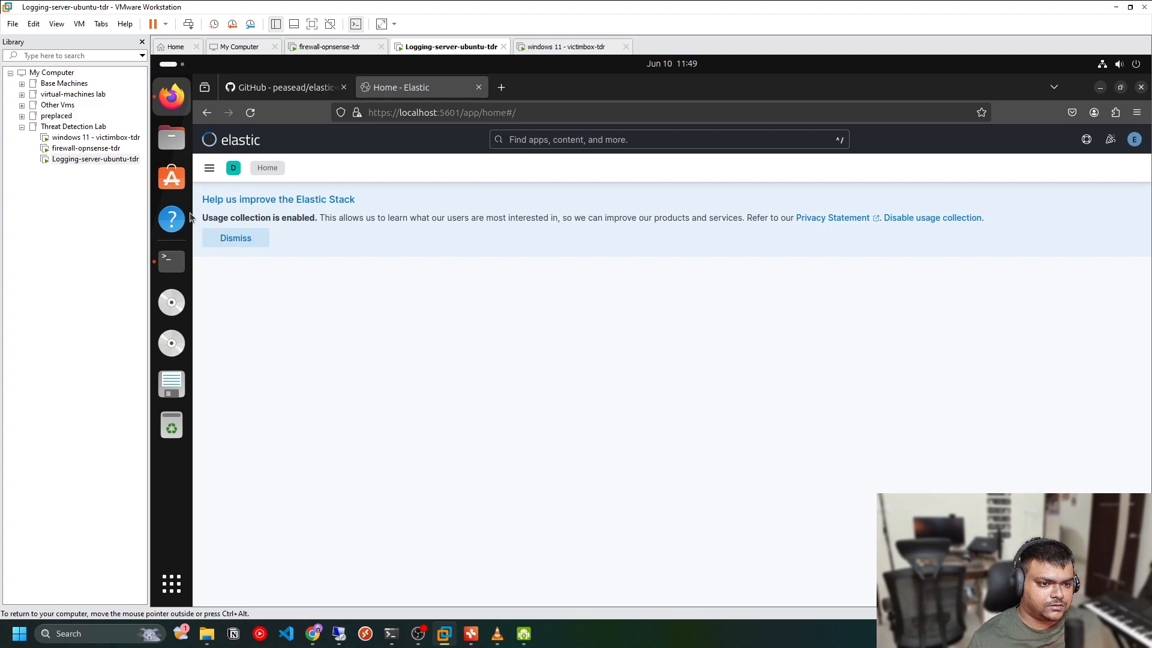
Dismiss the usage-collection banner and open the Fleet page from the navigation menu
left_click(247, 243)
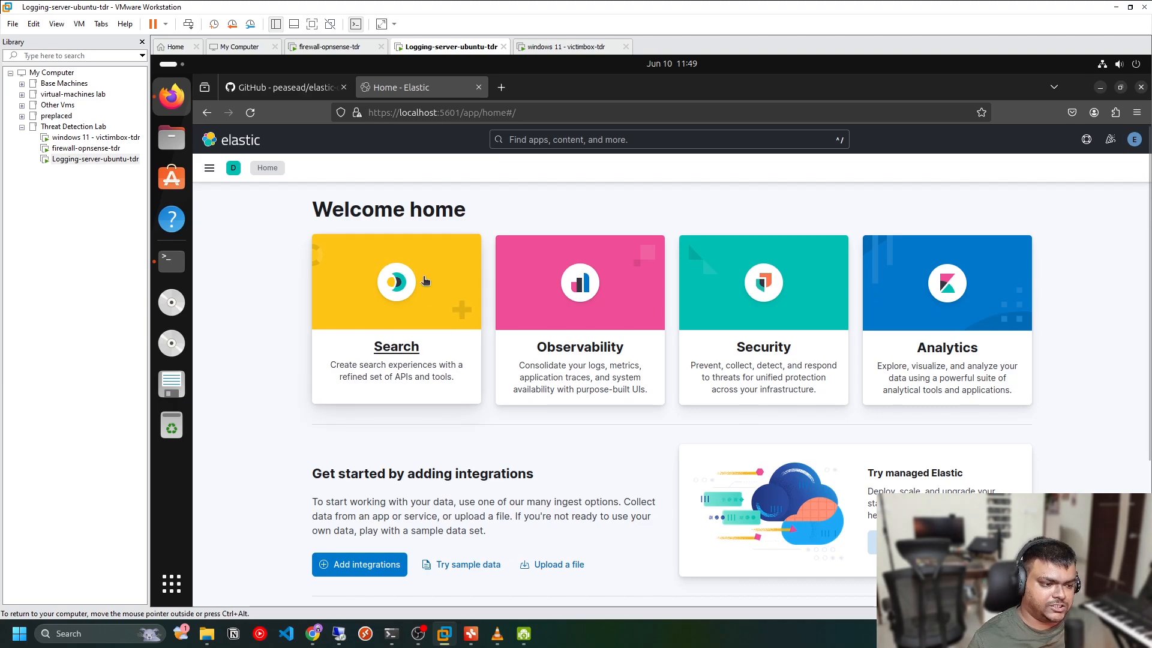
scroll(470, 469, "down", 3)
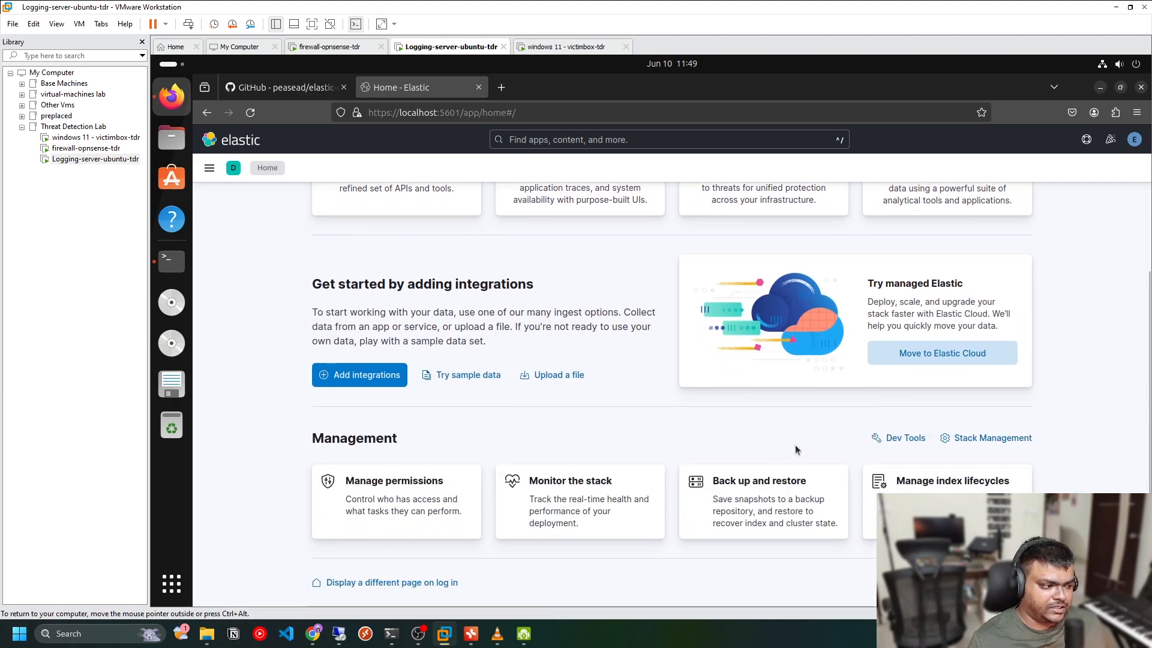
left_click(209, 166)
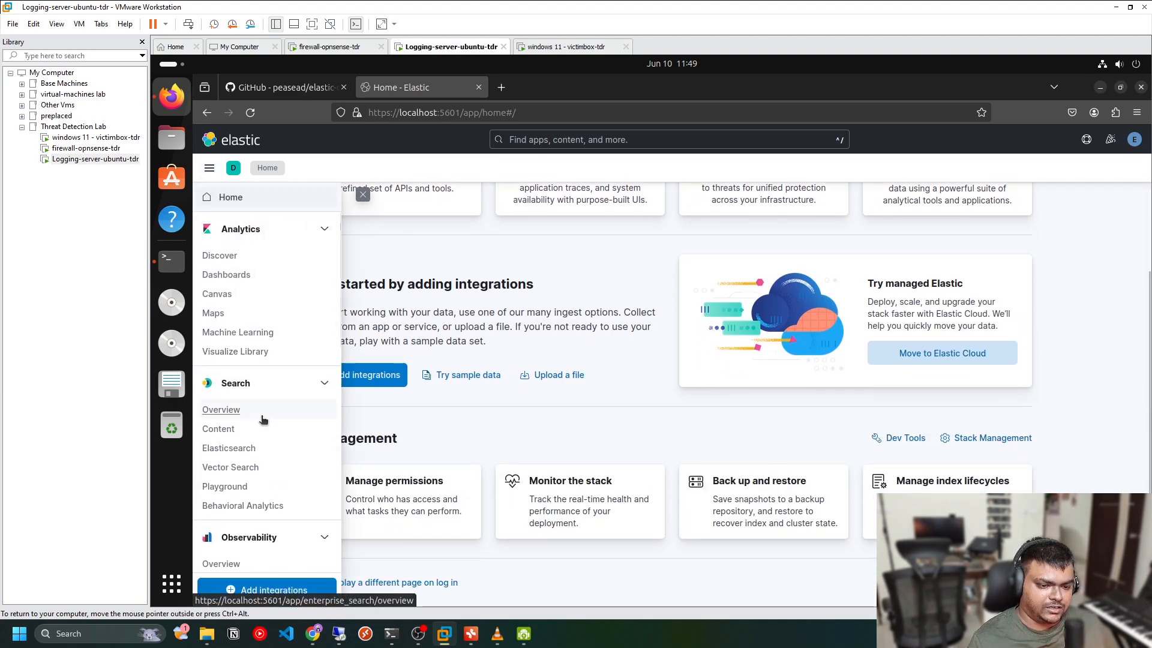
scroll(265, 420, "down", 10)
left_click(237, 502)
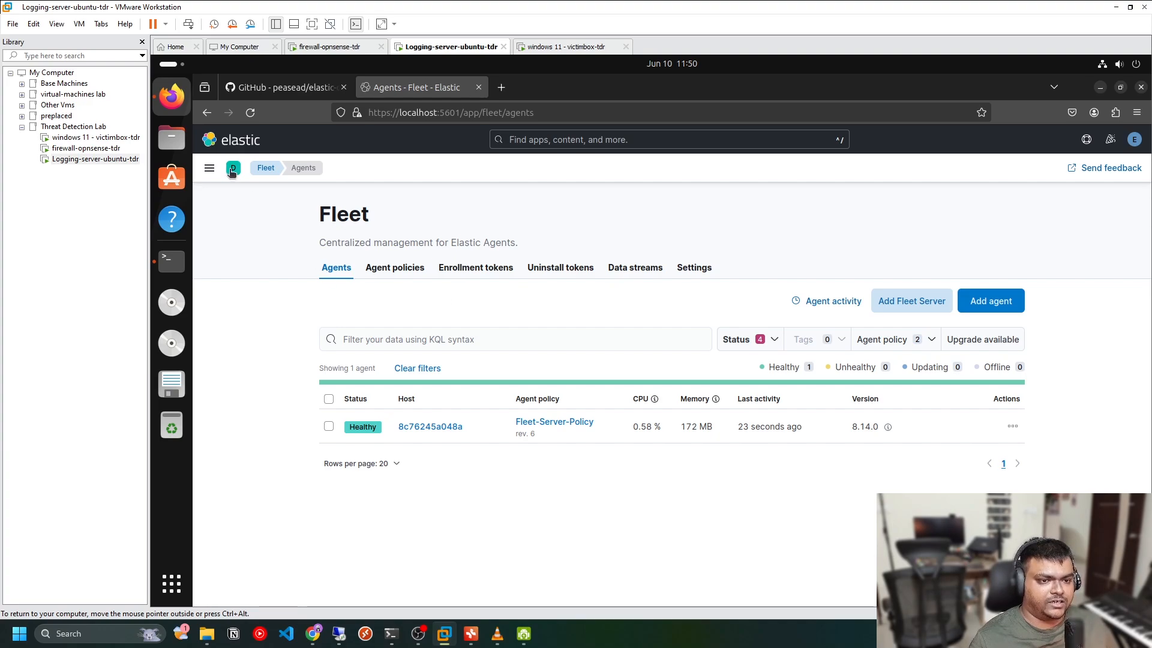
Browse the navigation menu's Search, Observability and Security sections and the Help menu
left_click(209, 168)
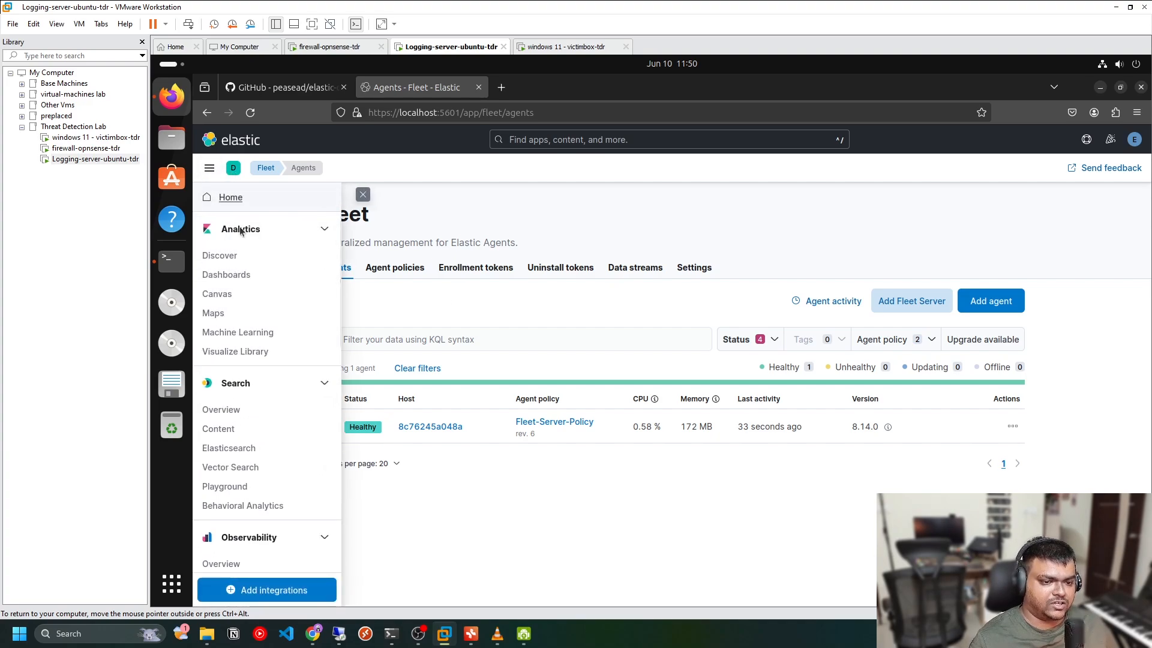
left_click(312, 387)
left_click(249, 427)
left_click(240, 451)
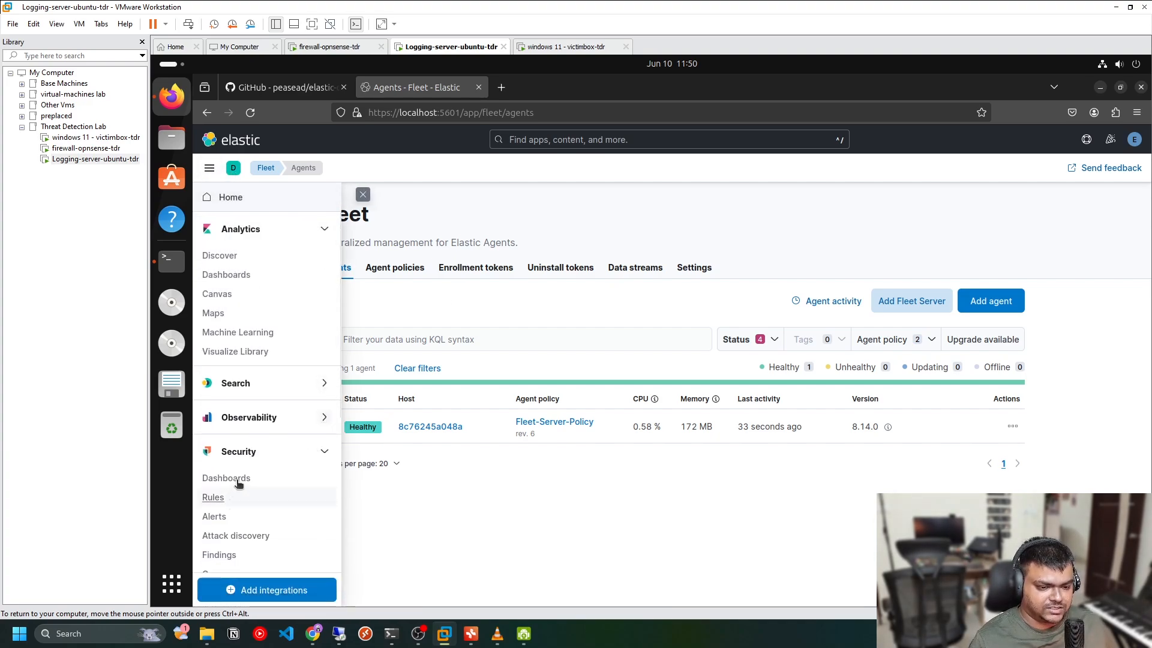
scroll(238, 483, "down", 2)
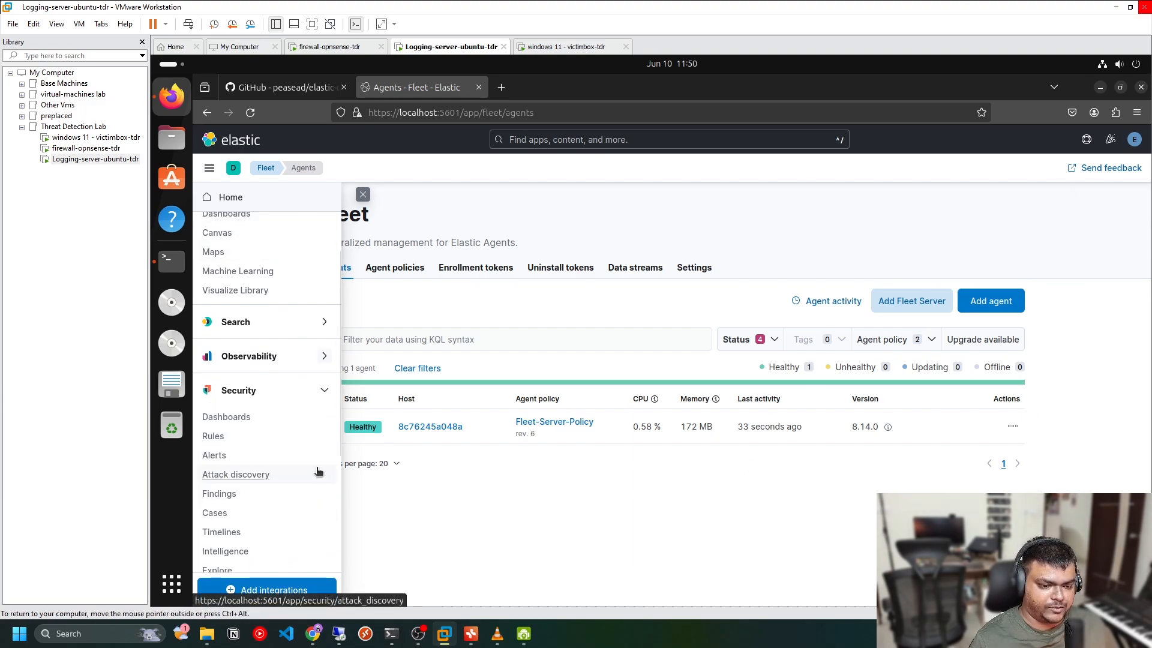
left_click(940, 200)
left_click(1085, 140)
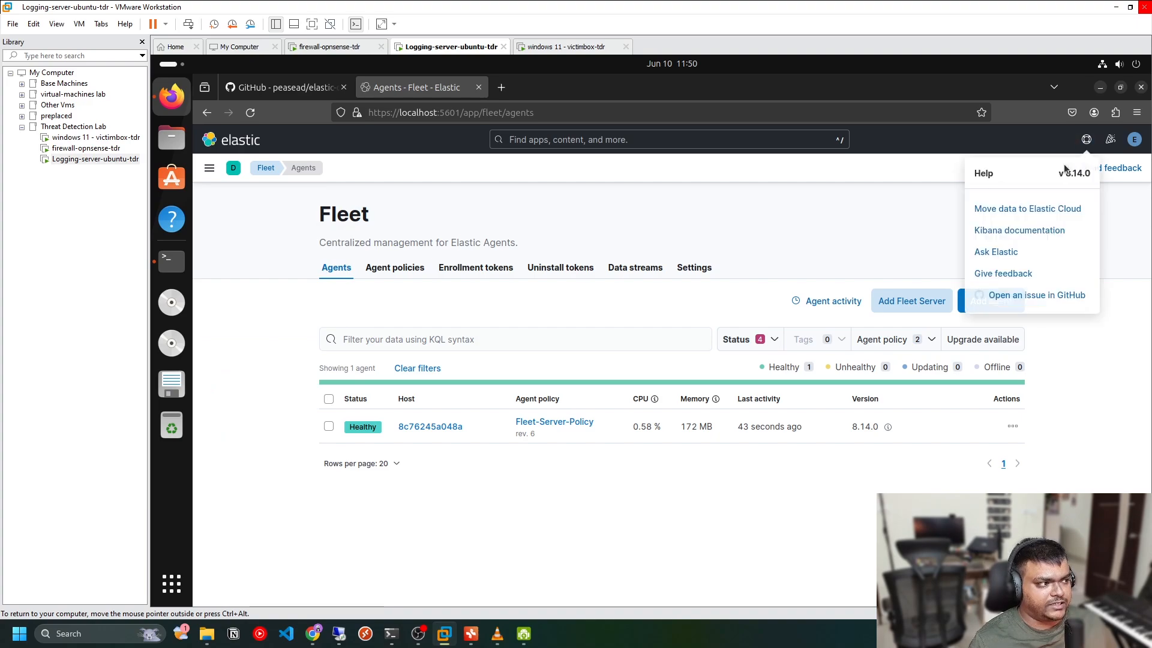
left_click(618, 235)
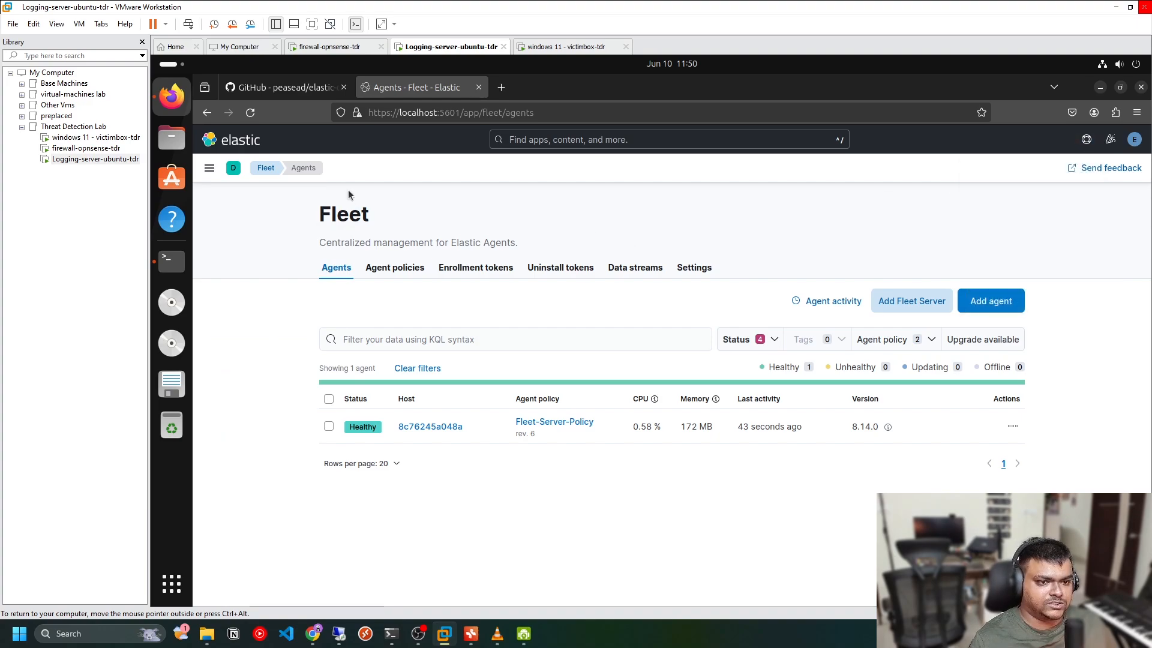
Open Discover and inspect the list of available data views
left_click(207, 168)
scroll(258, 456, "down", 3)
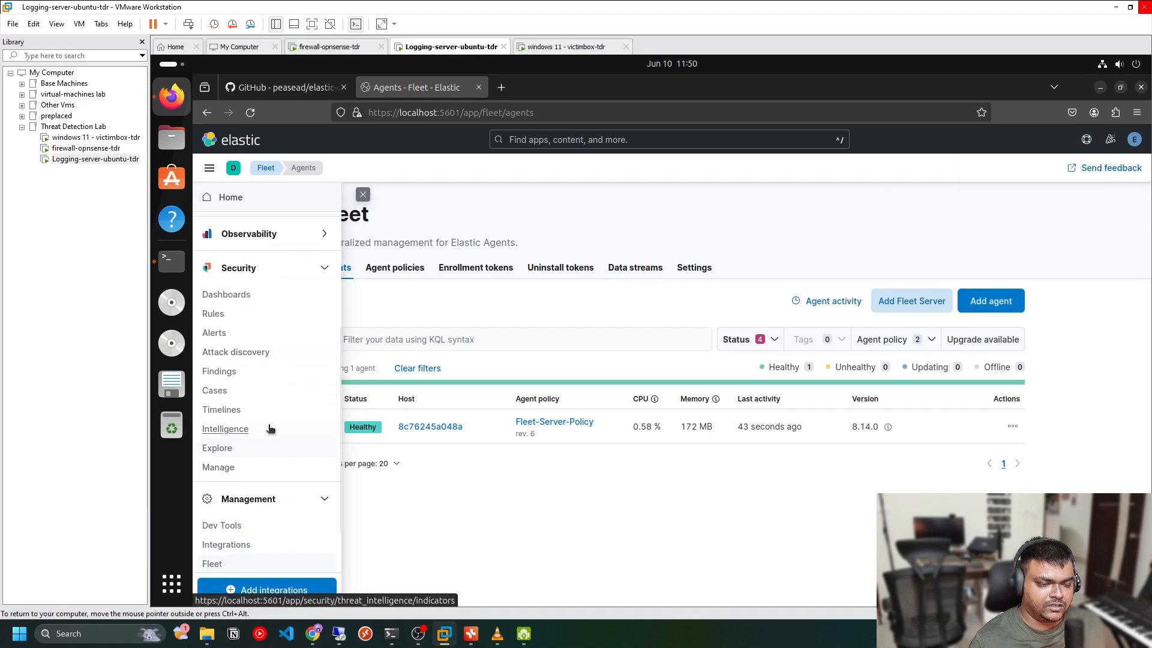
scroll(256, 334, "up", 5)
left_click(249, 262)
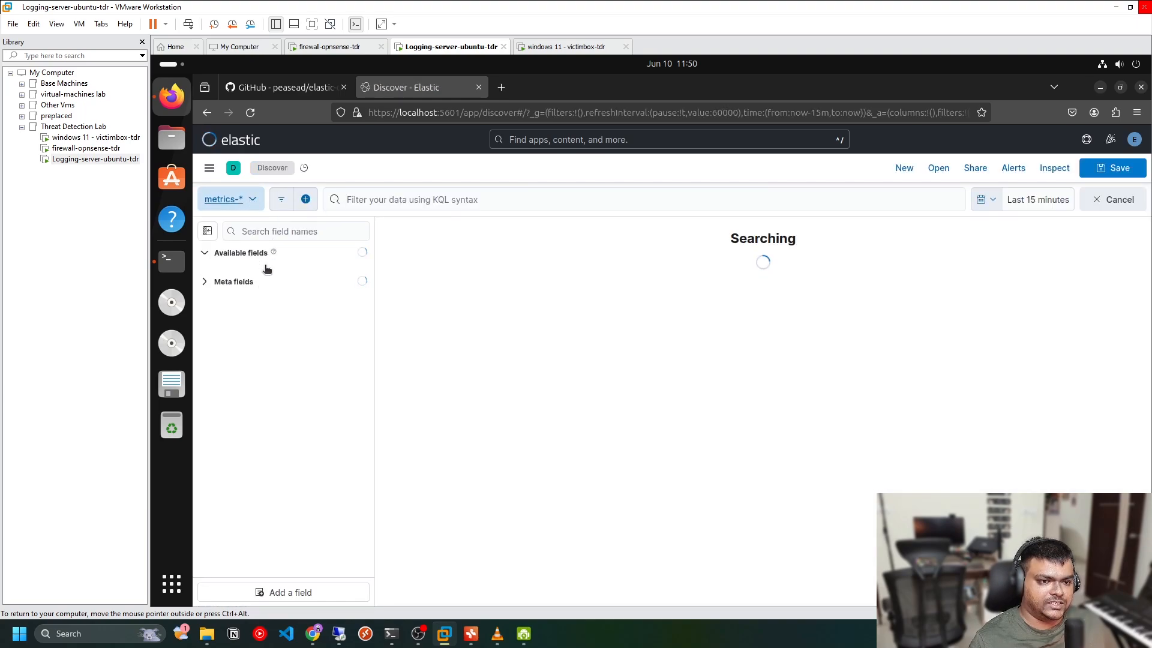
left_click(231, 199)
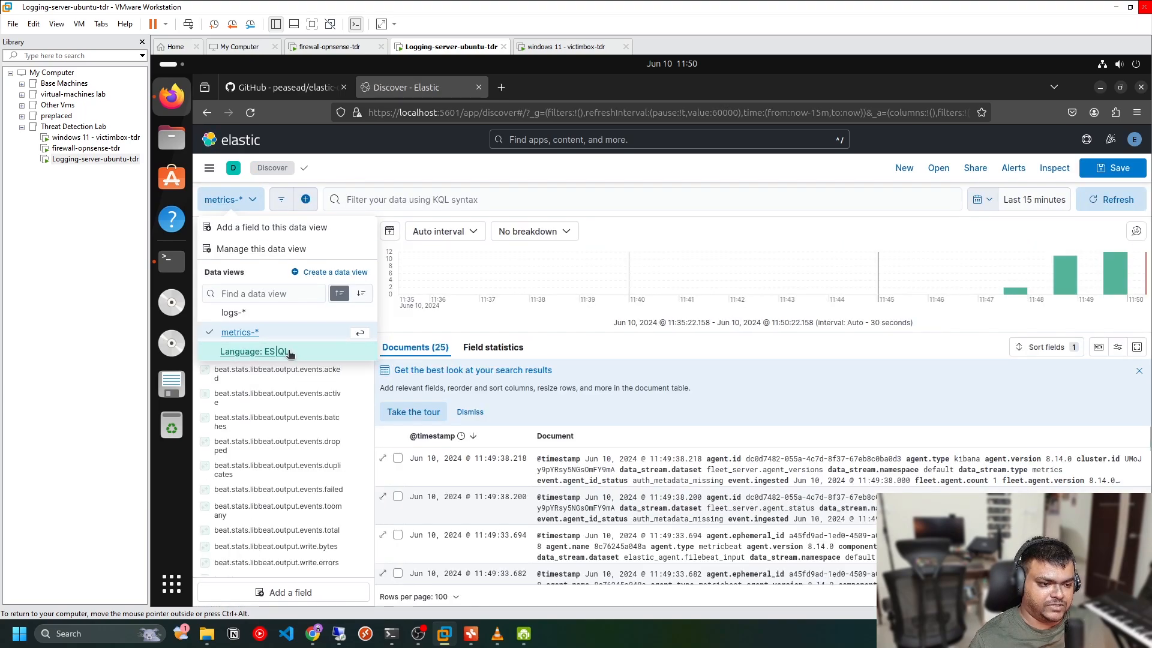
left_click(382, 362)
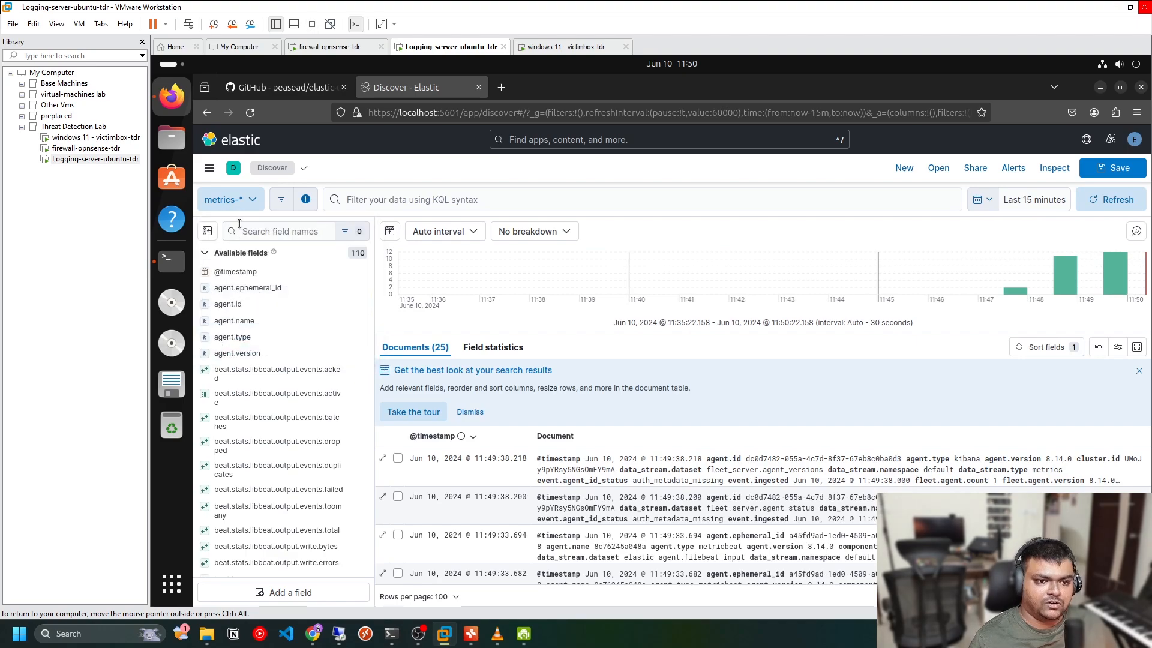
left_click(209, 167)
scroll(258, 474, "down", 4)
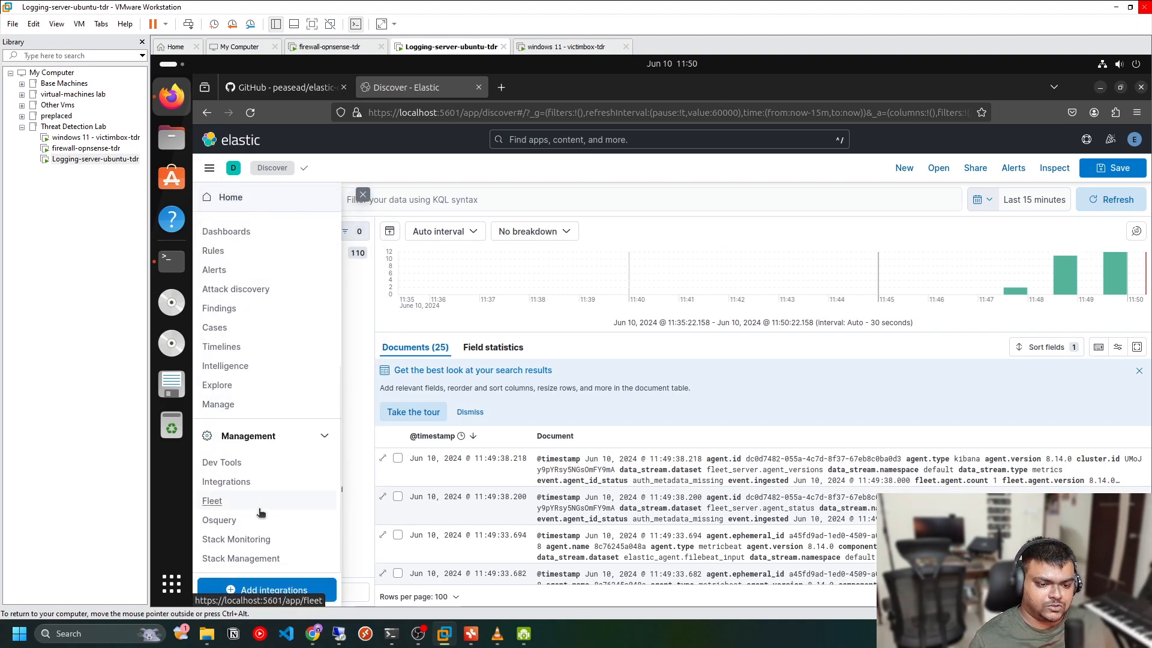
left_click(362, 194)
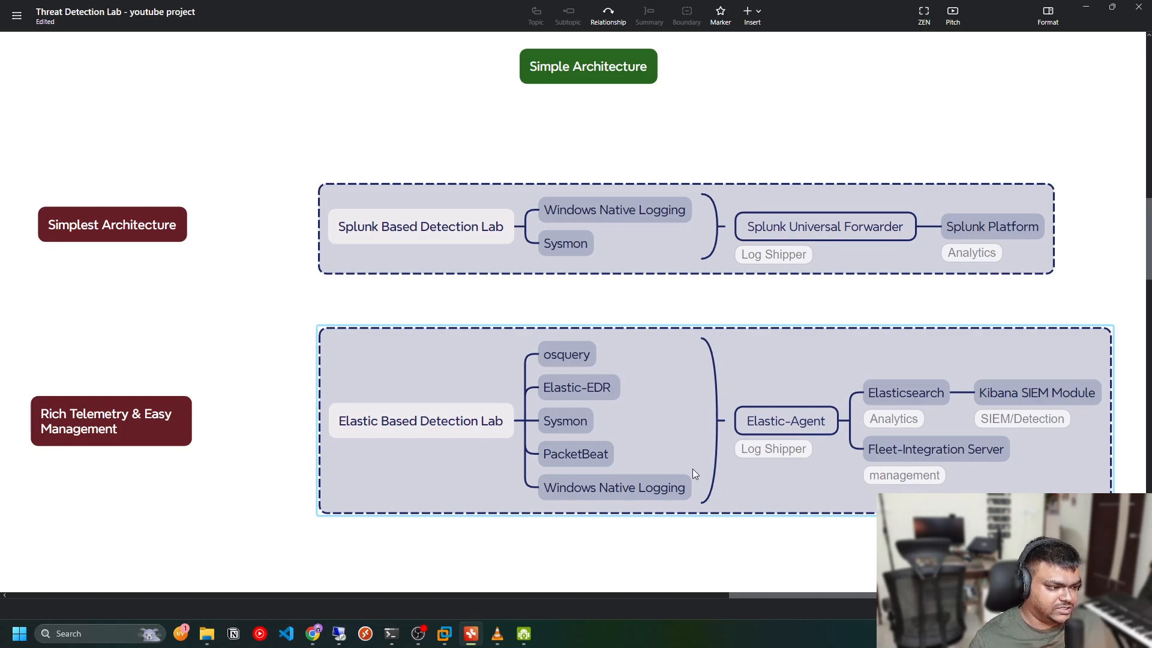
Switch to the mind map and review the Elastic-based detection lab architecture nodes
left_click(800, 421)
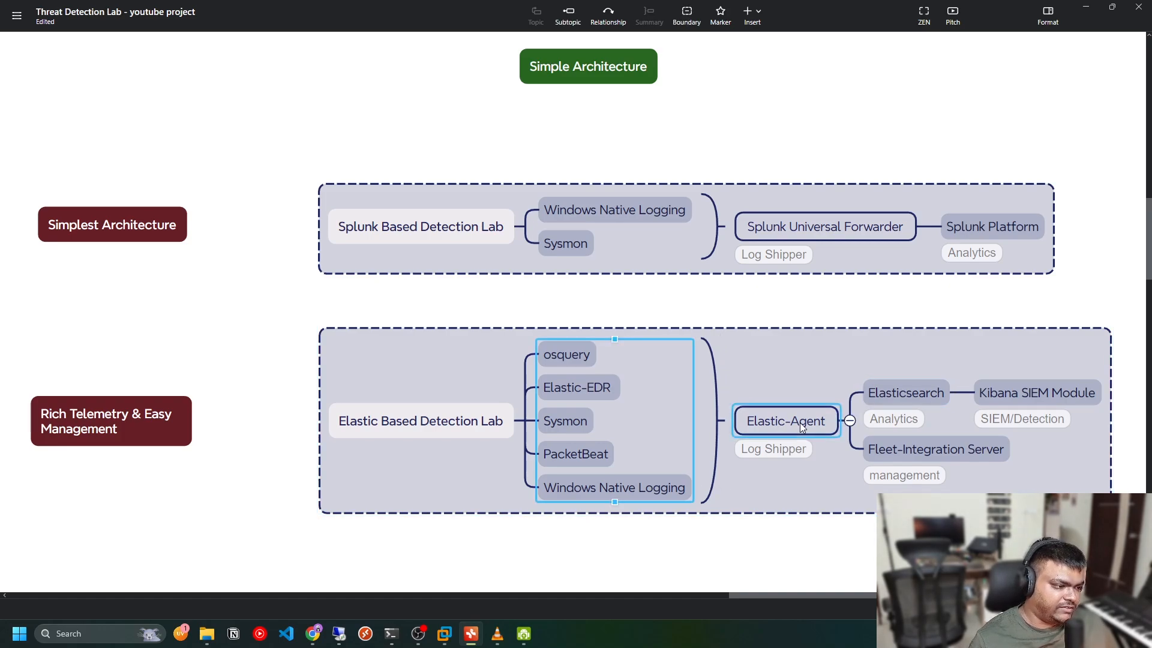
left_click(925, 397)
left_click(928, 447)
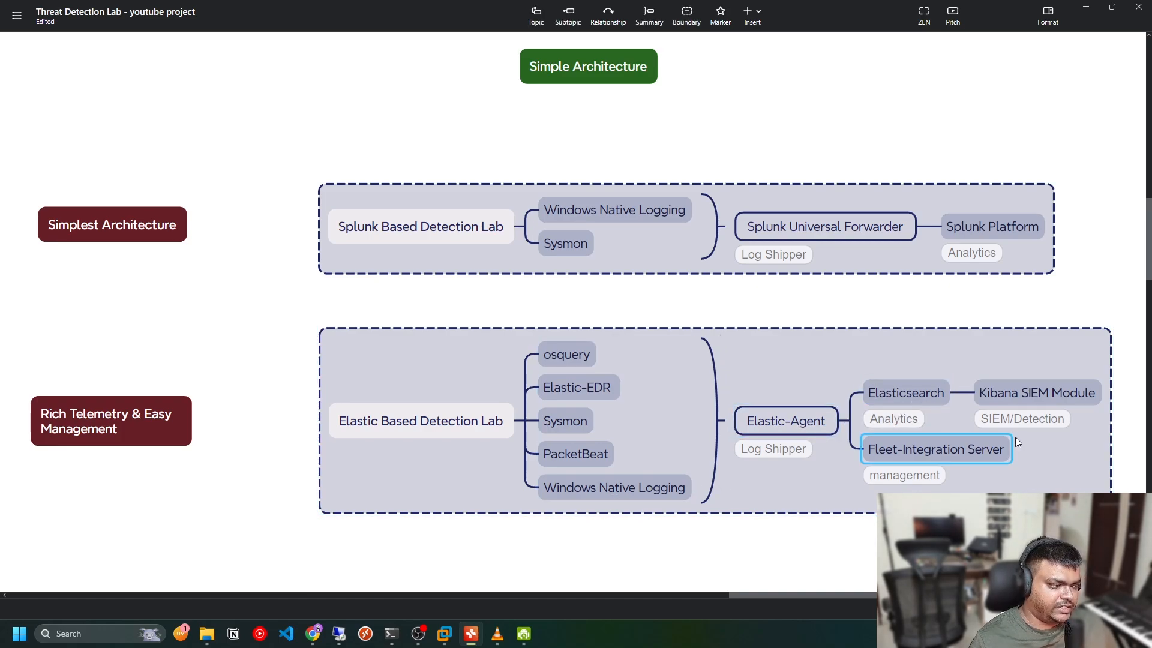
left_click(902, 419)
left_click(755, 426)
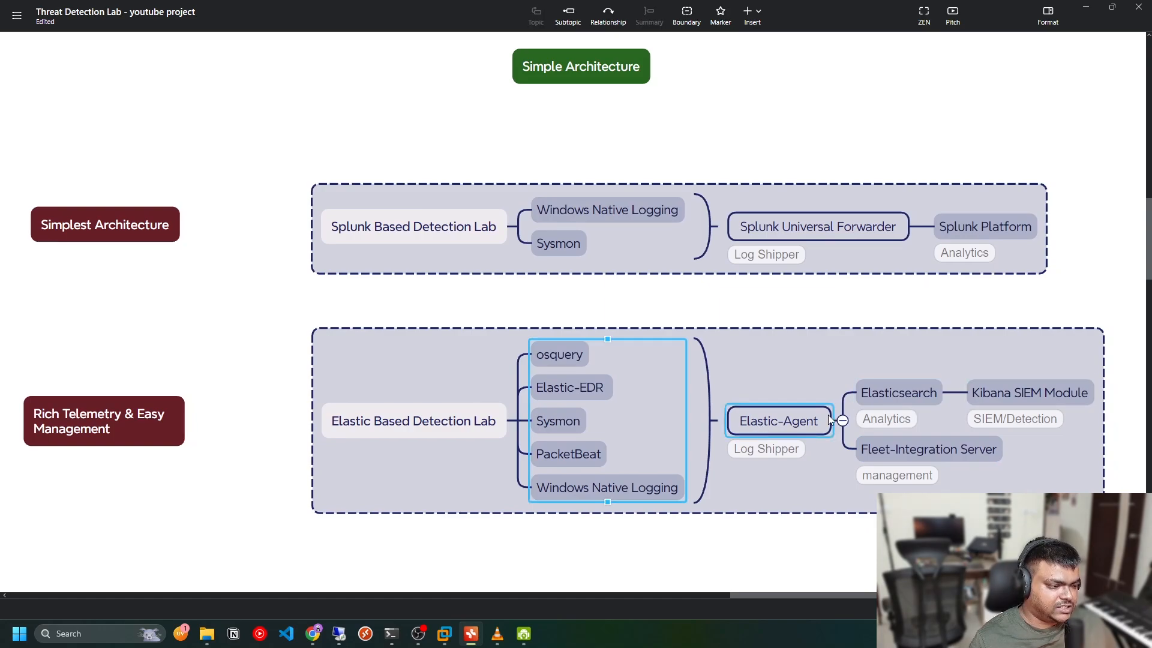
left_click(899, 391)
left_click(968, 457)
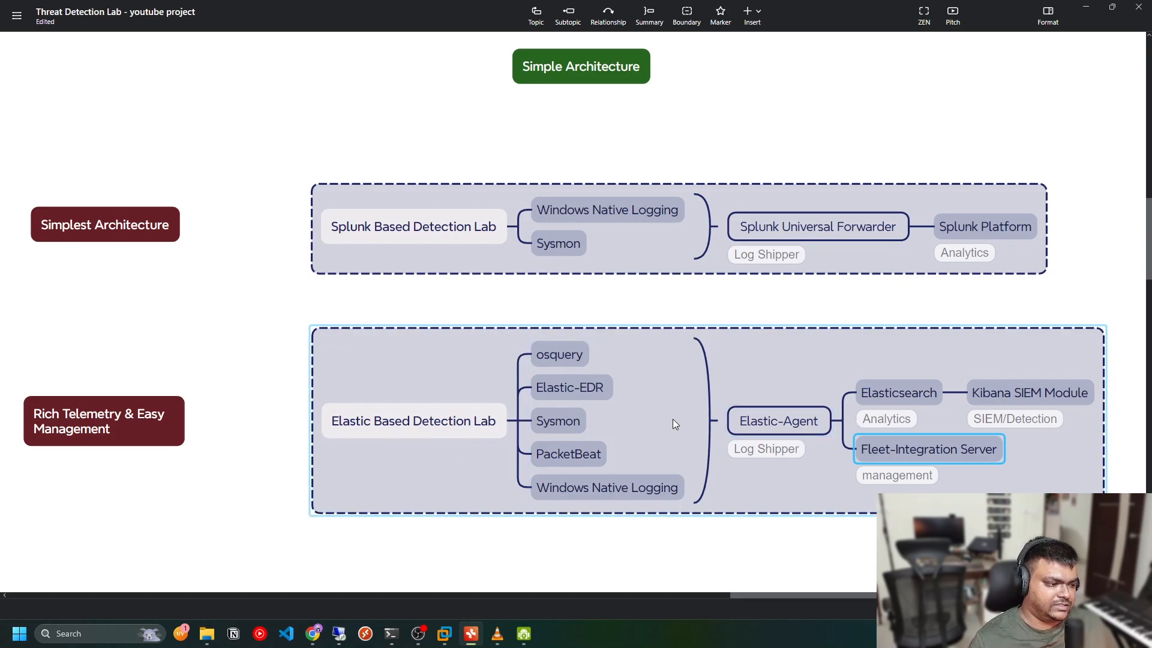
left_click(1082, 14)
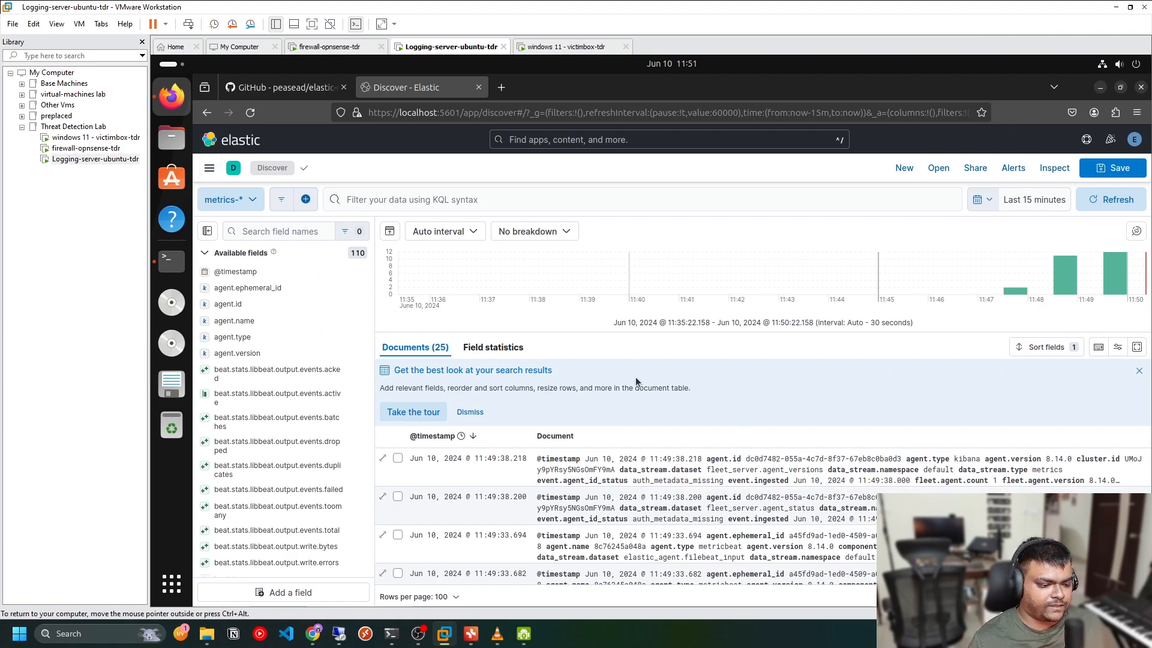
Return to the VM and open the Fleet Settings page
mouse_move(497, 634)
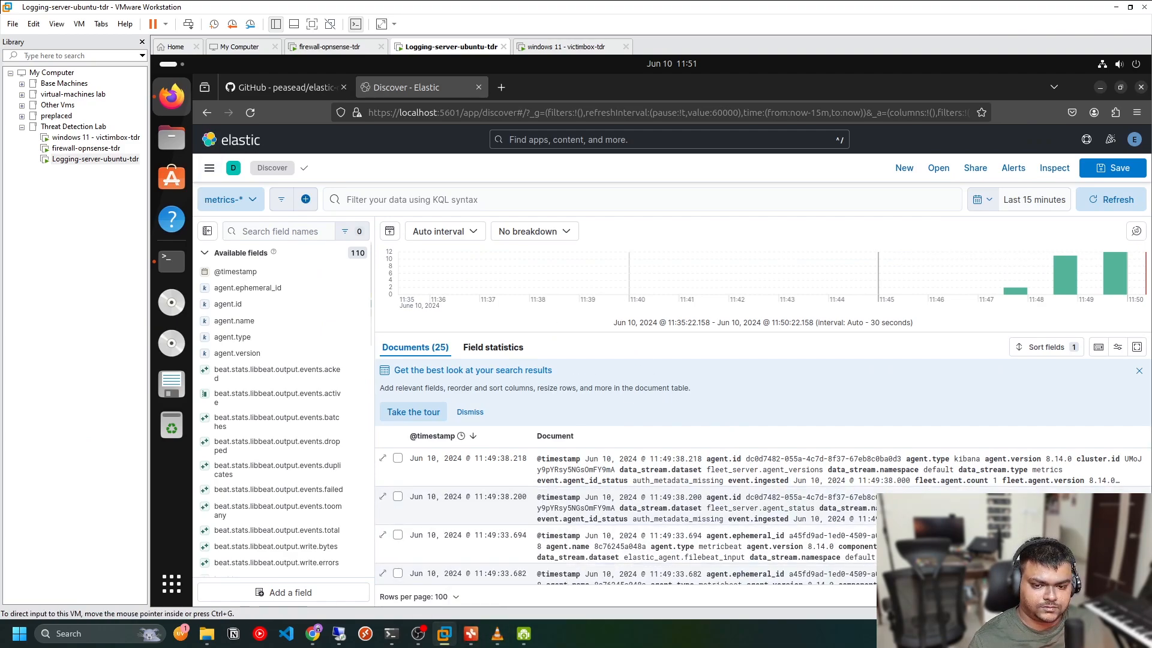
left_click(402, 164)
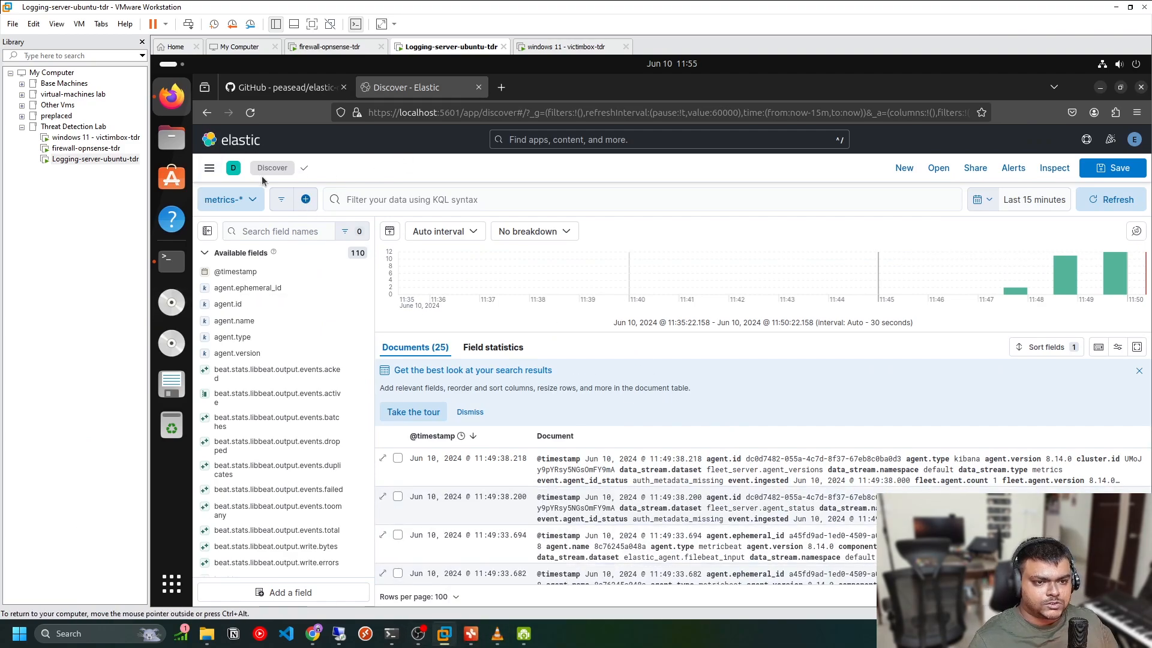
left_click(209, 169)
scroll(275, 435, "down", 5)
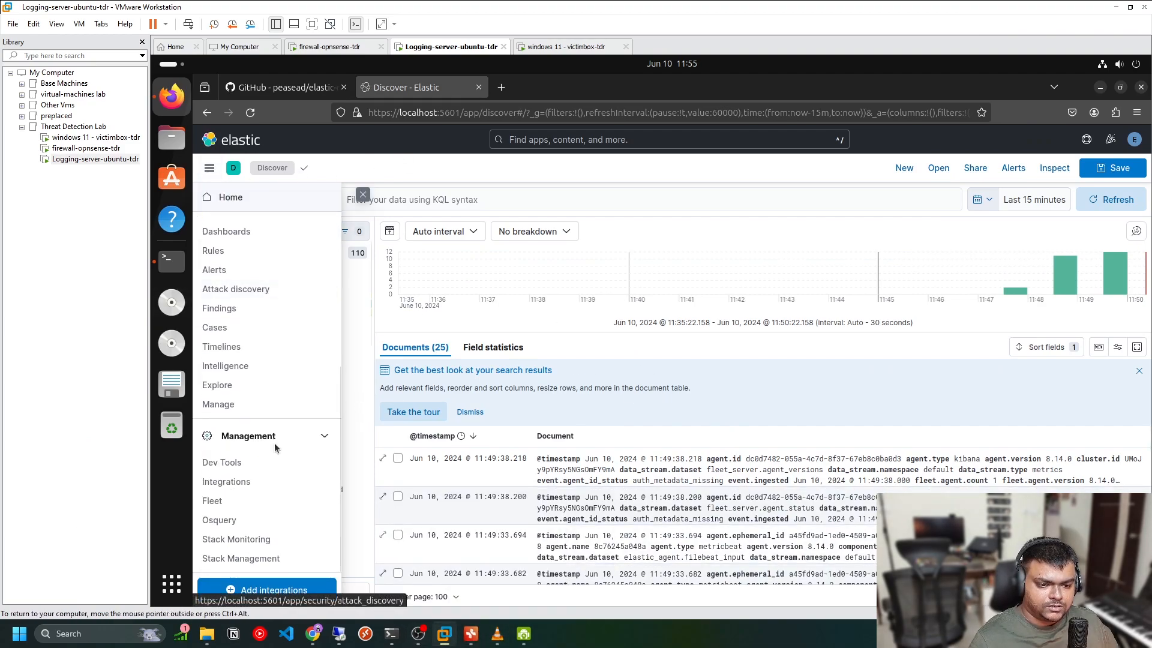
left_click(244, 503)
left_click(696, 268)
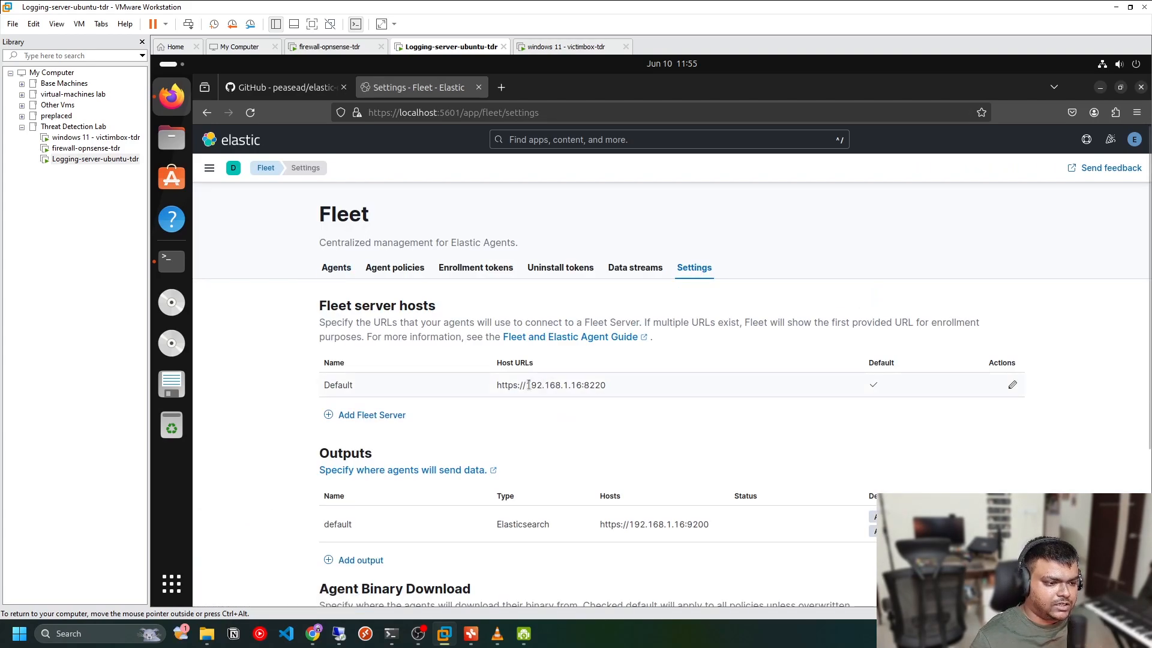
Compare the Fleet output host address with the VM's IP by running ifconfig | grep 192.168 in the terminal
double_click(680, 523)
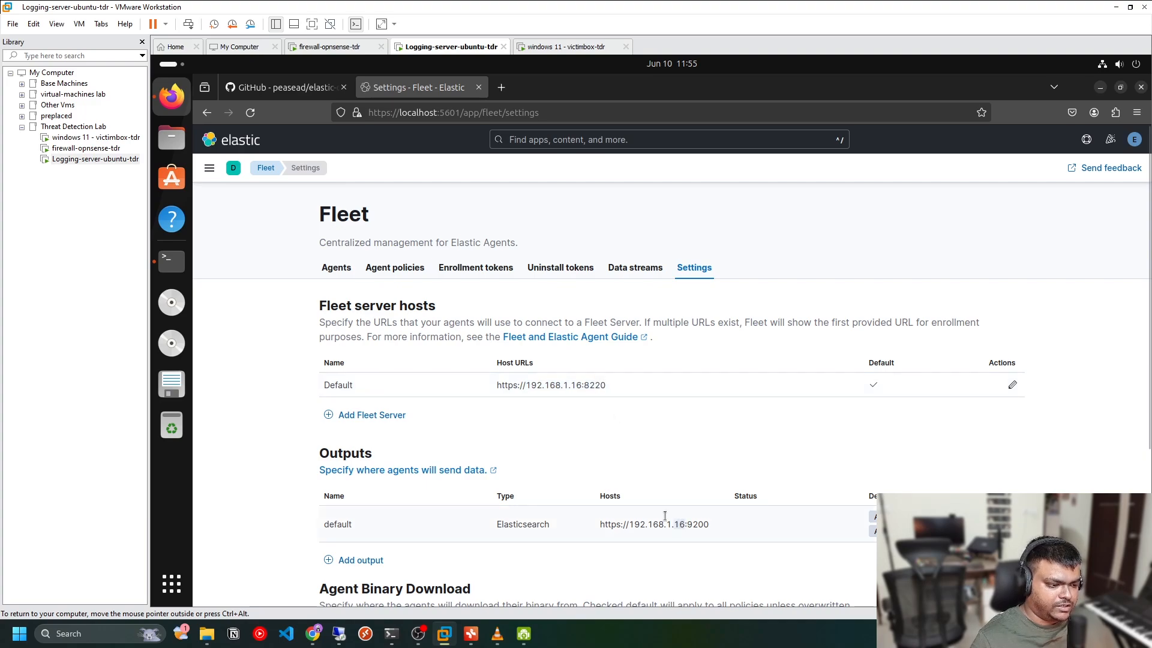
left_click(172, 259)
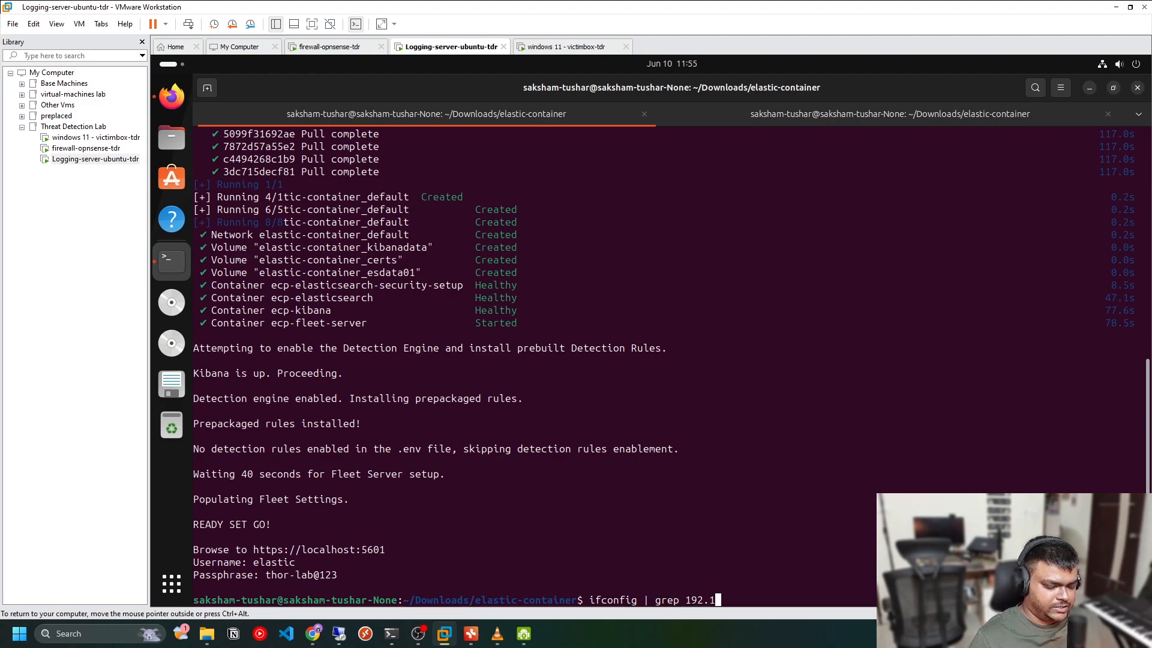
type("ifconfig | grep 192.168")
key("Return")
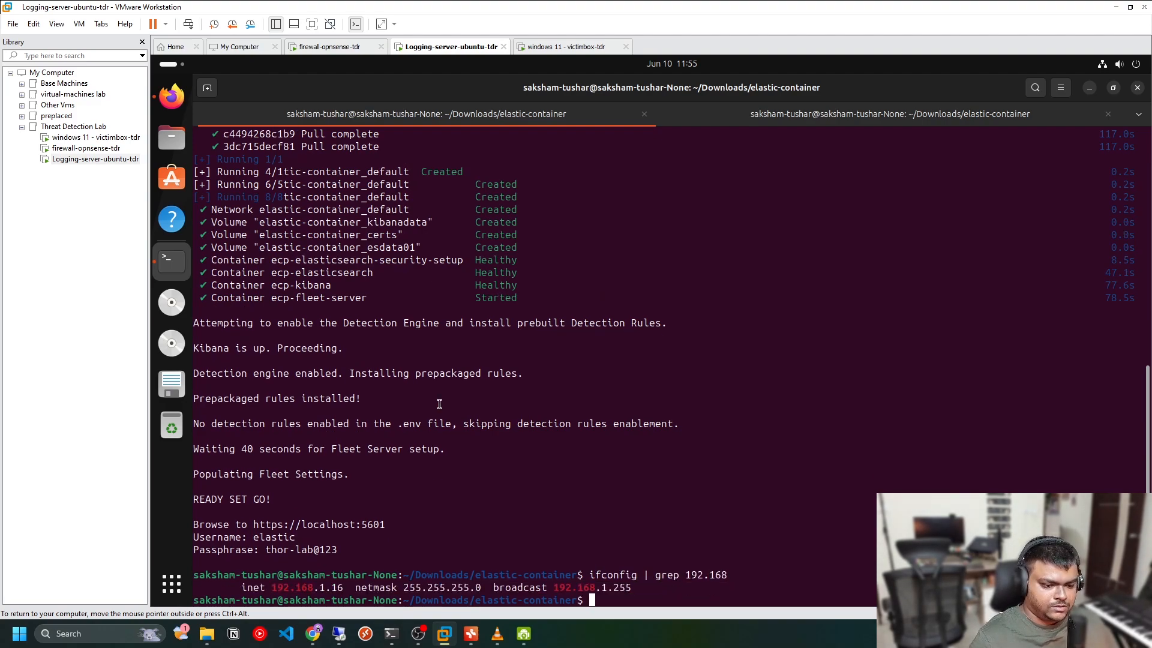
triple_click(327, 593)
triple_click(329, 586)
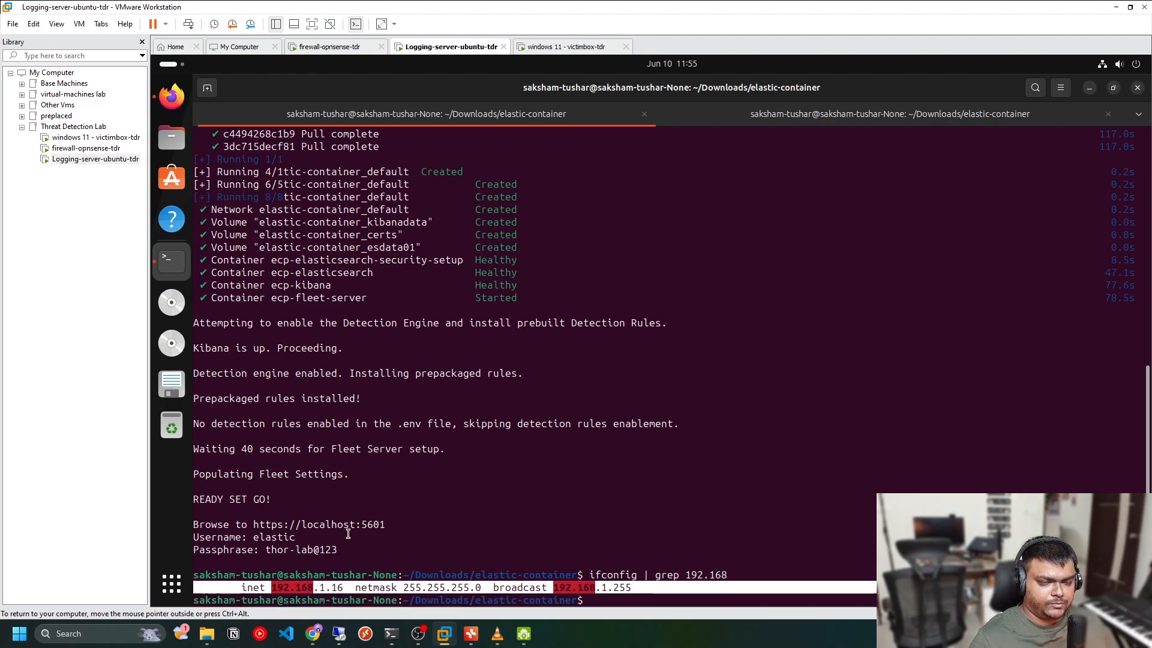
Return to the browser and review the Fleet agents list, then open the agent policies list
left_click(172, 96)
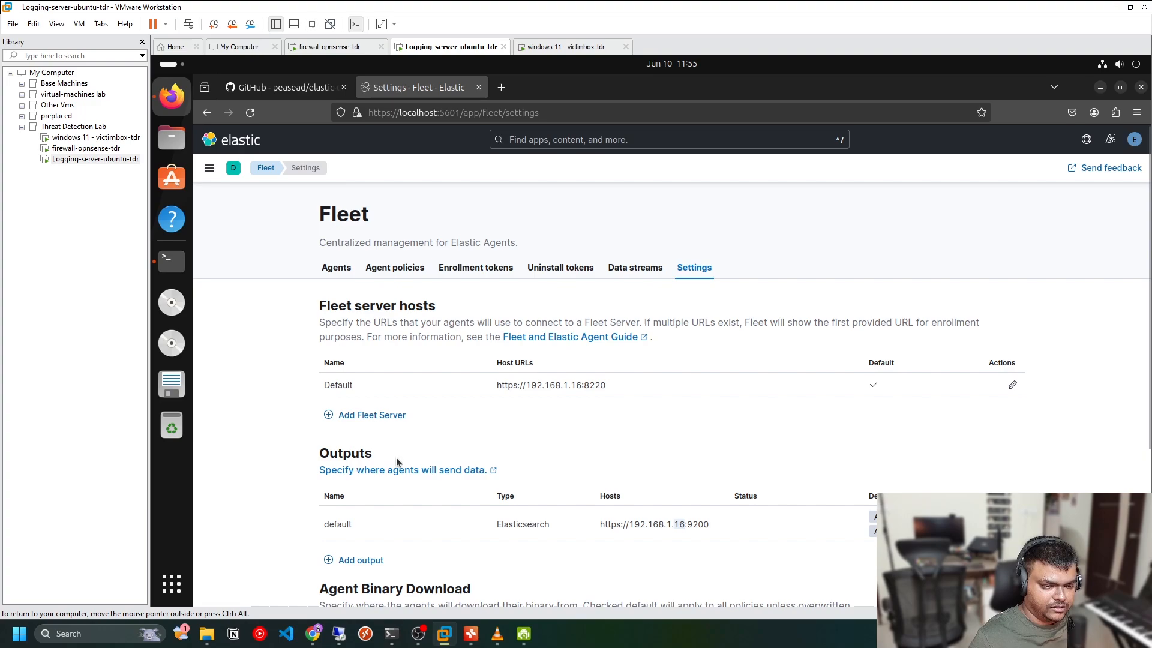
left_click(652, 430)
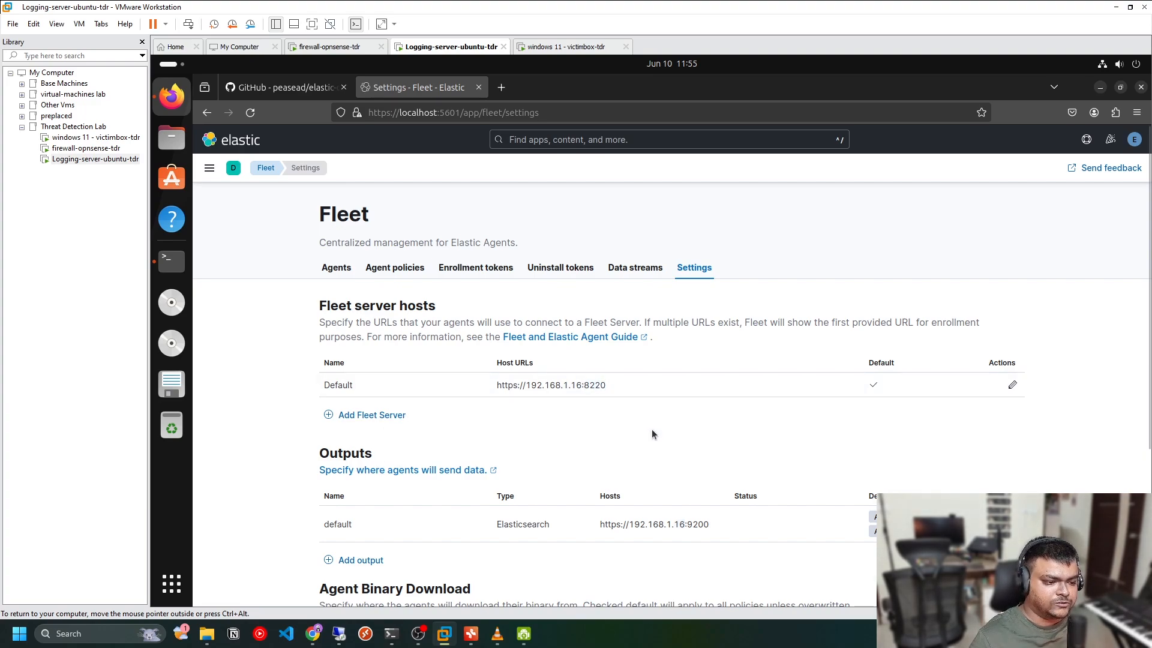
left_click(337, 268)
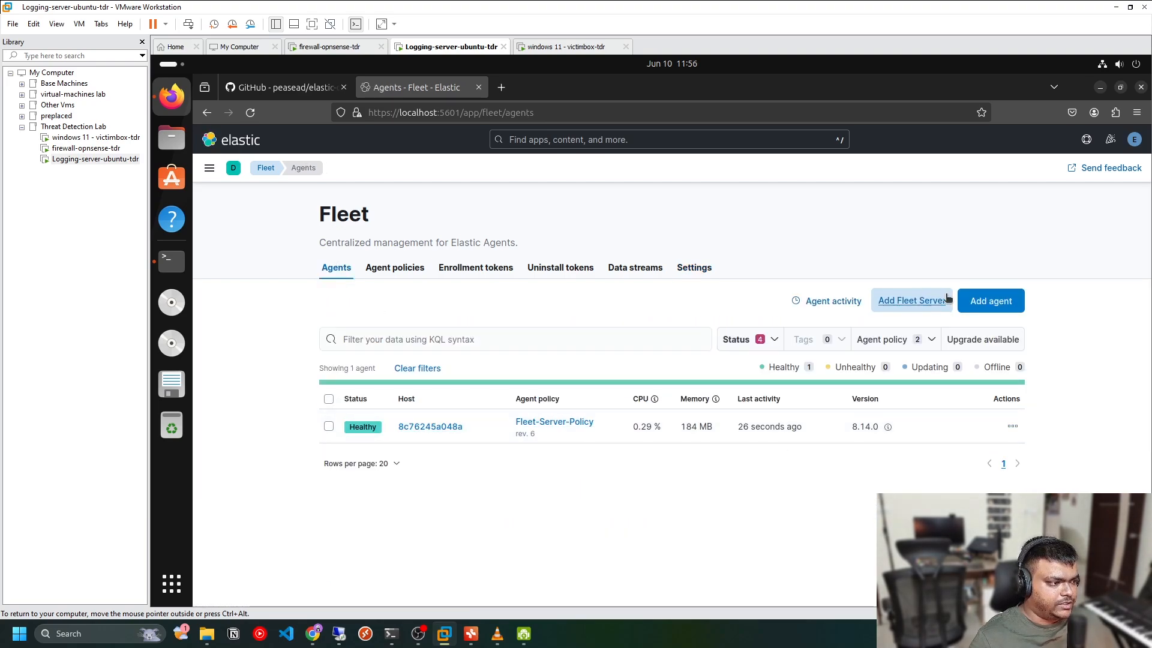
left_click(421, 271)
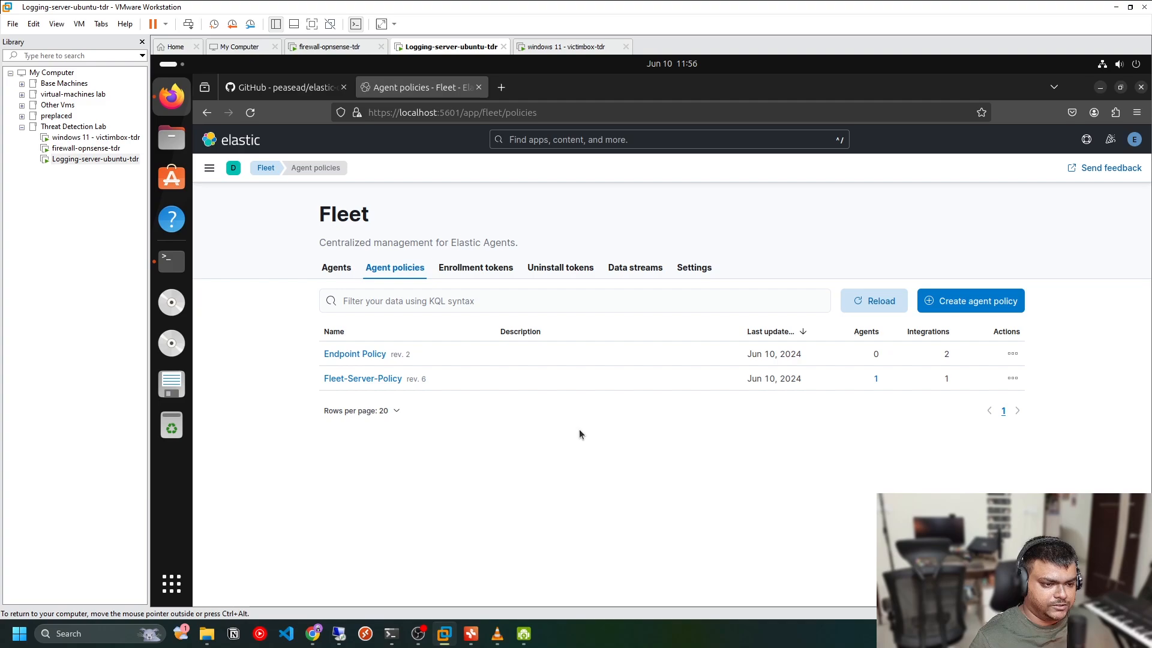
Create a new agent policy named Windows-Logging with system logs and metrics collection enabled
left_click(951, 303)
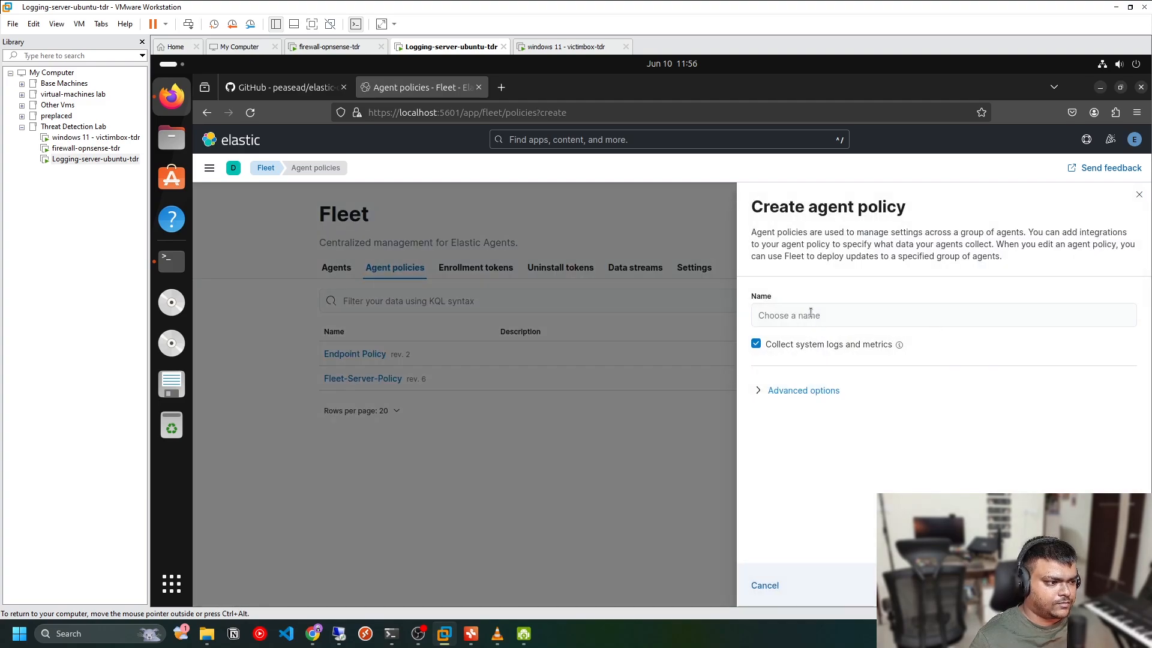
left_click(810, 314)
type("elastic")
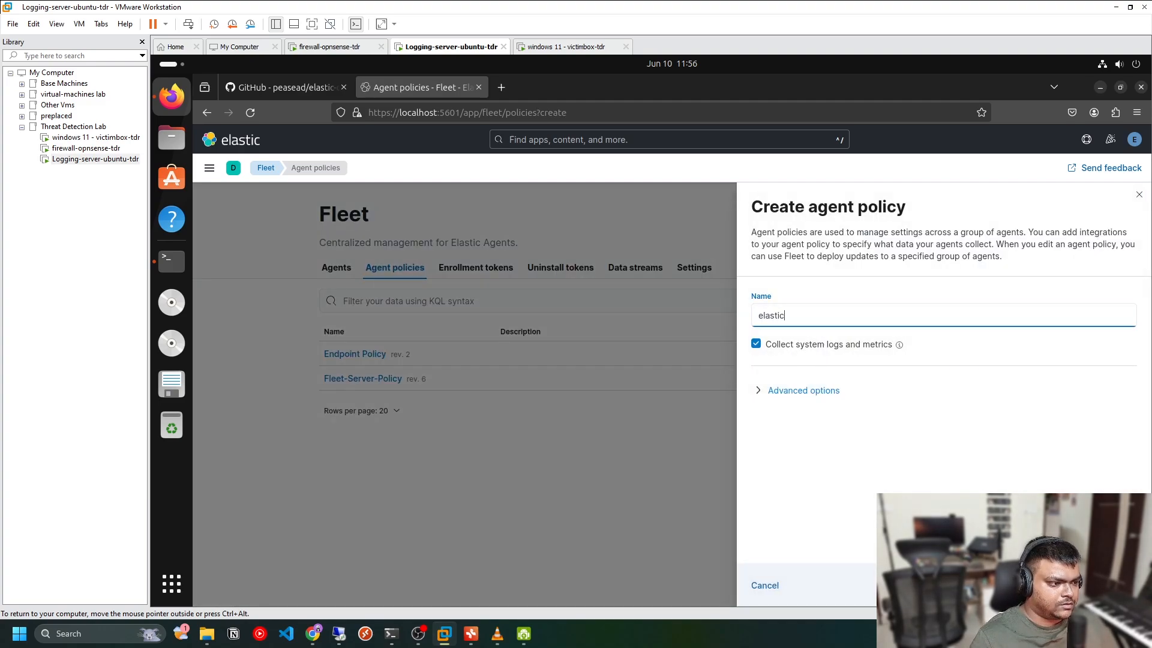
key("ctrl+a")
key("BackSpace")
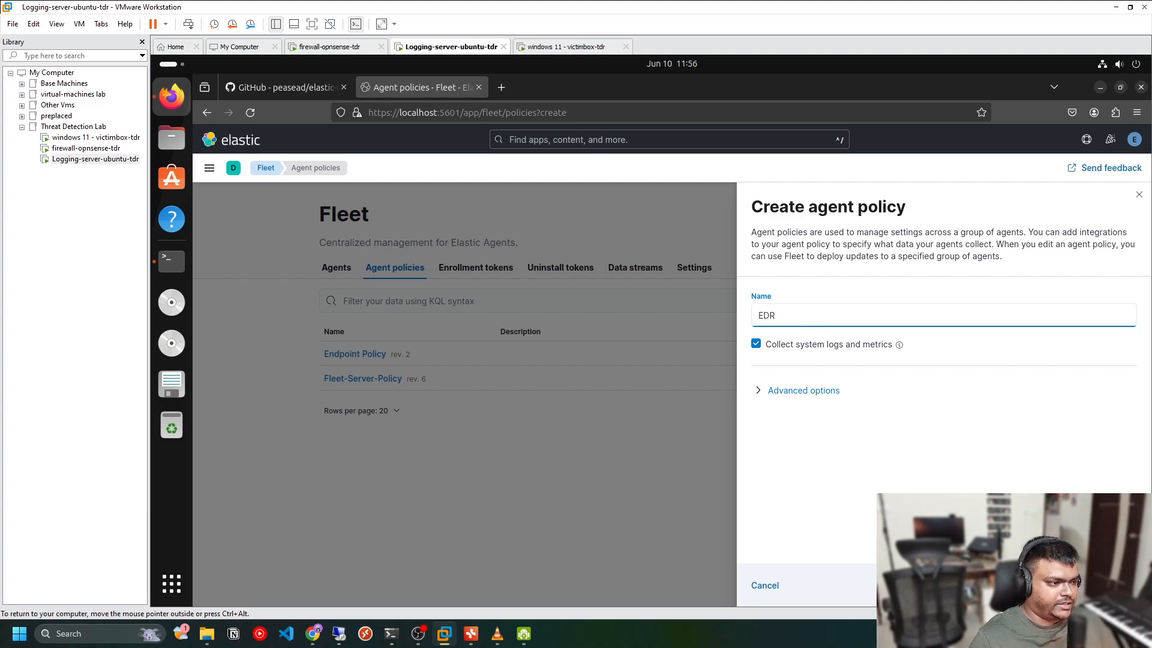
type("EDR")
key("ctrl+a")
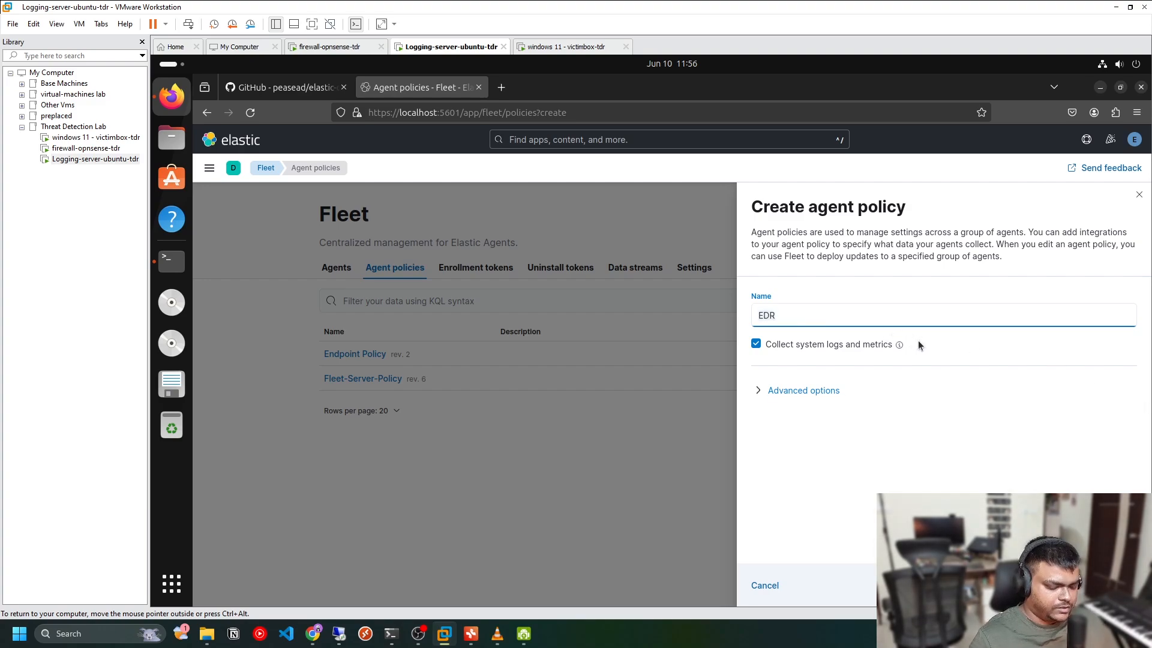
type("Windows-Logging")
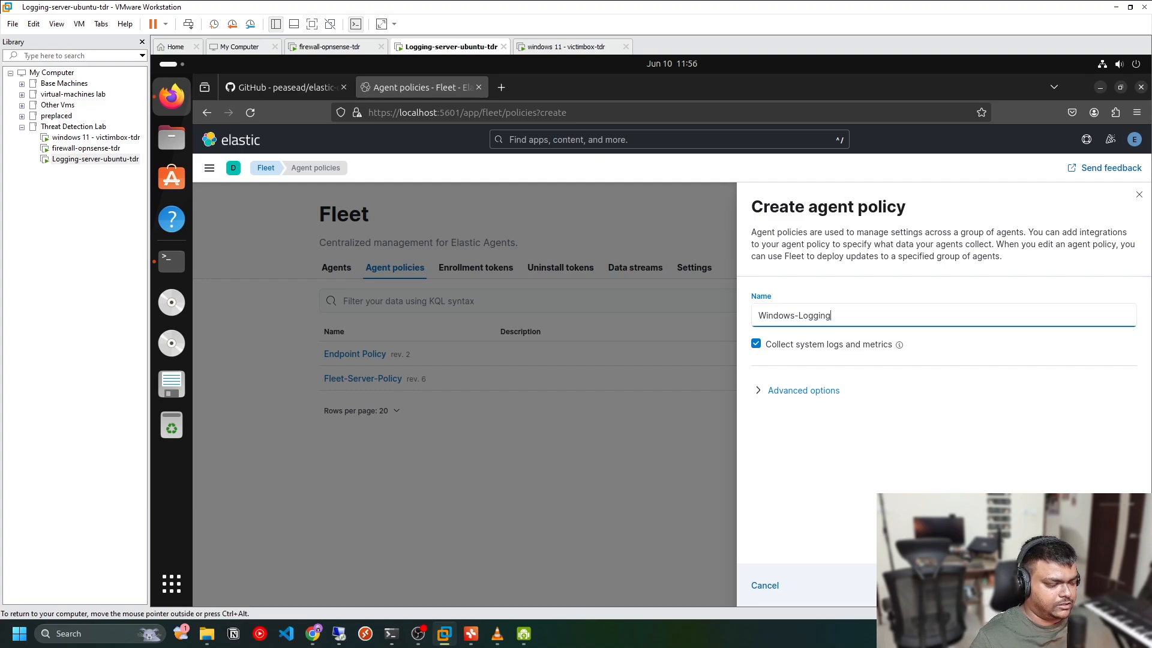
left_click(957, 452)
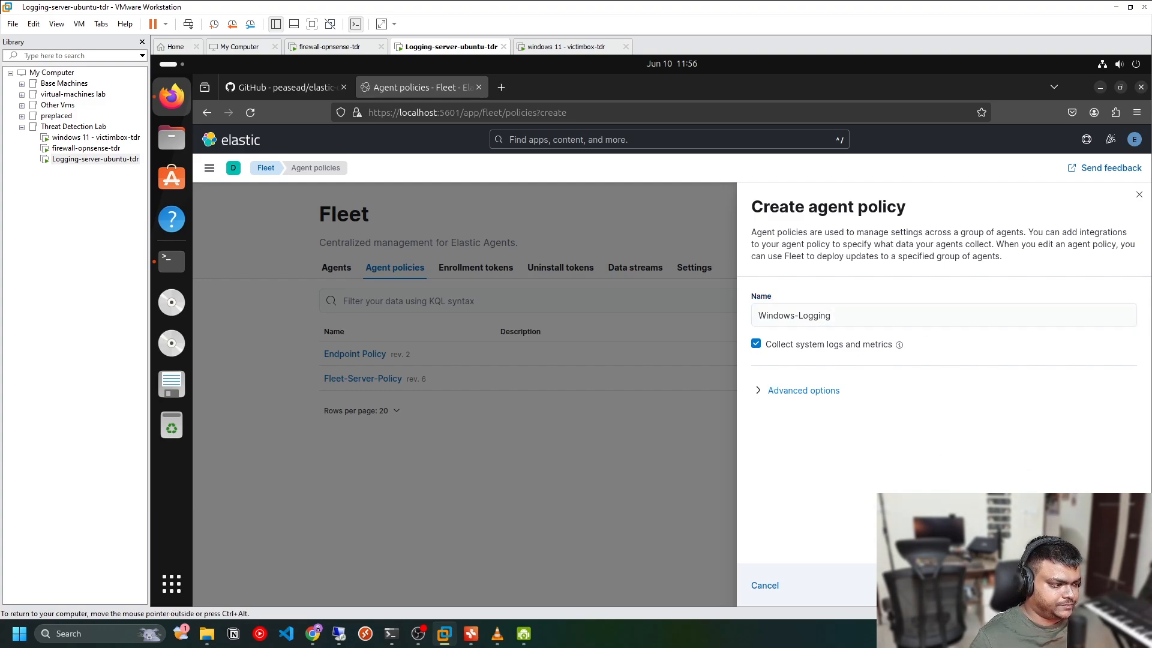
left_click(1084, 584)
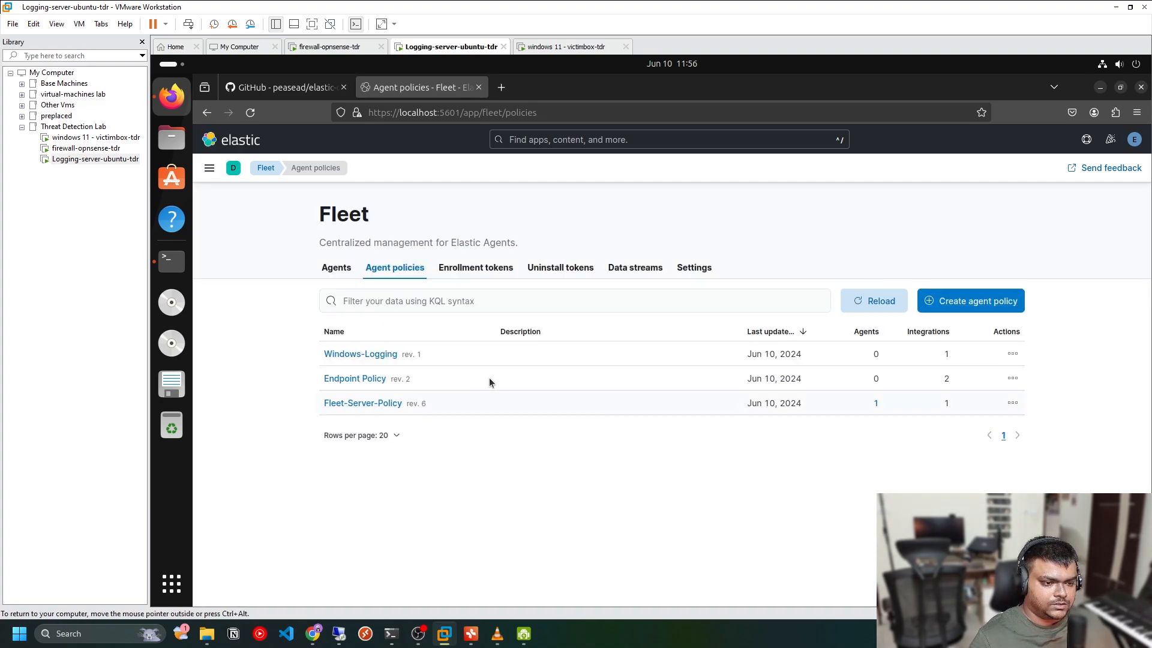
Add an Elastic Defend integration named EDR with Complete EDR protection to the Windows-Logging policy
left_click(363, 354)
left_click(974, 291)
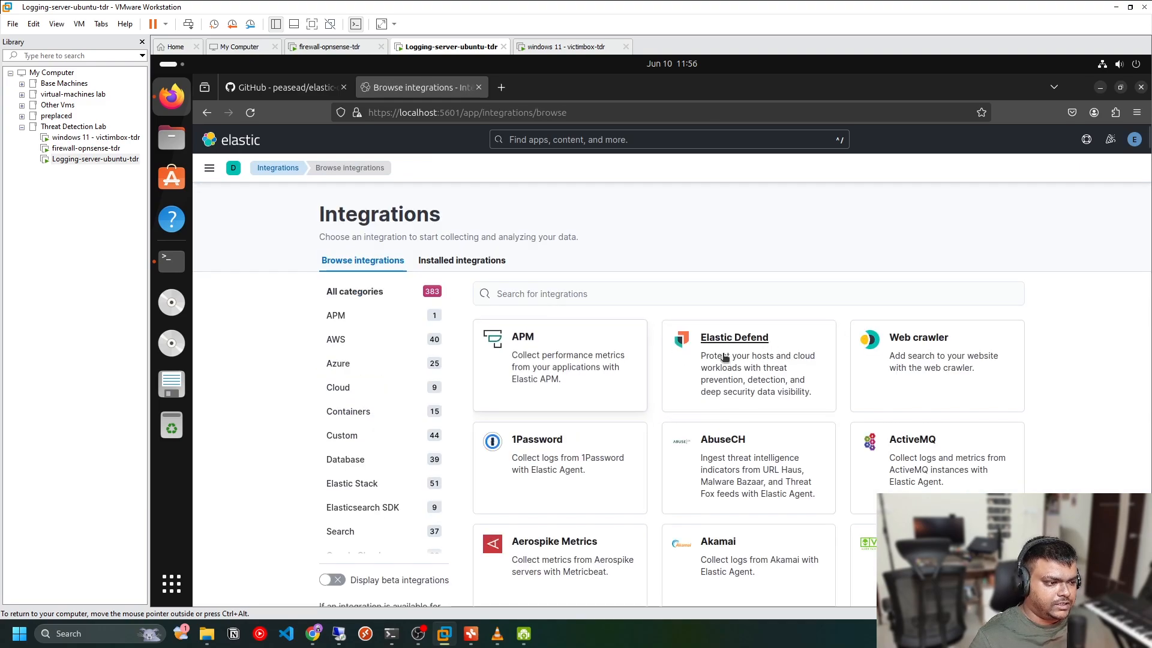
left_click(714, 358)
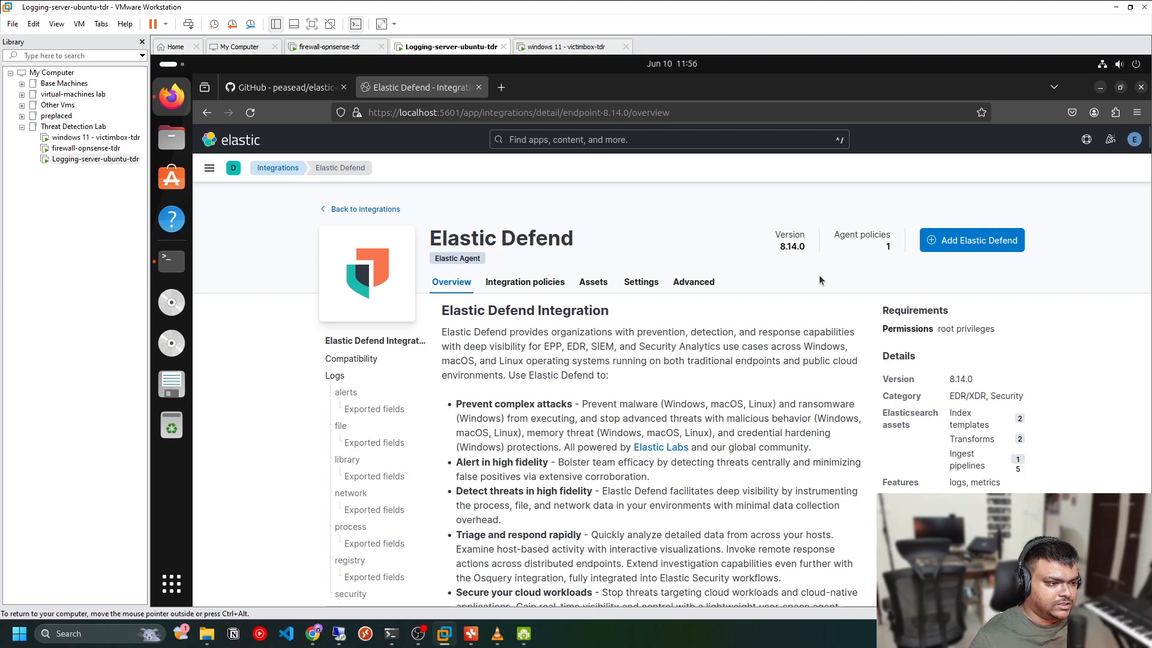
left_click(978, 235)
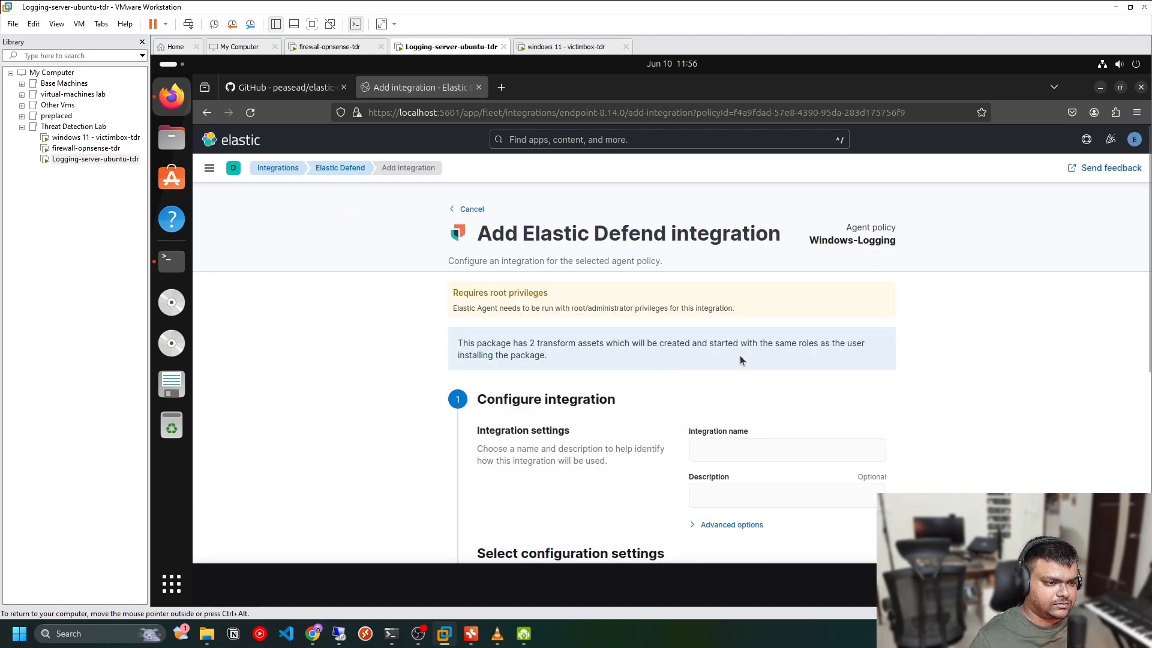
scroll(739, 351, "down", 3)
left_click(728, 284)
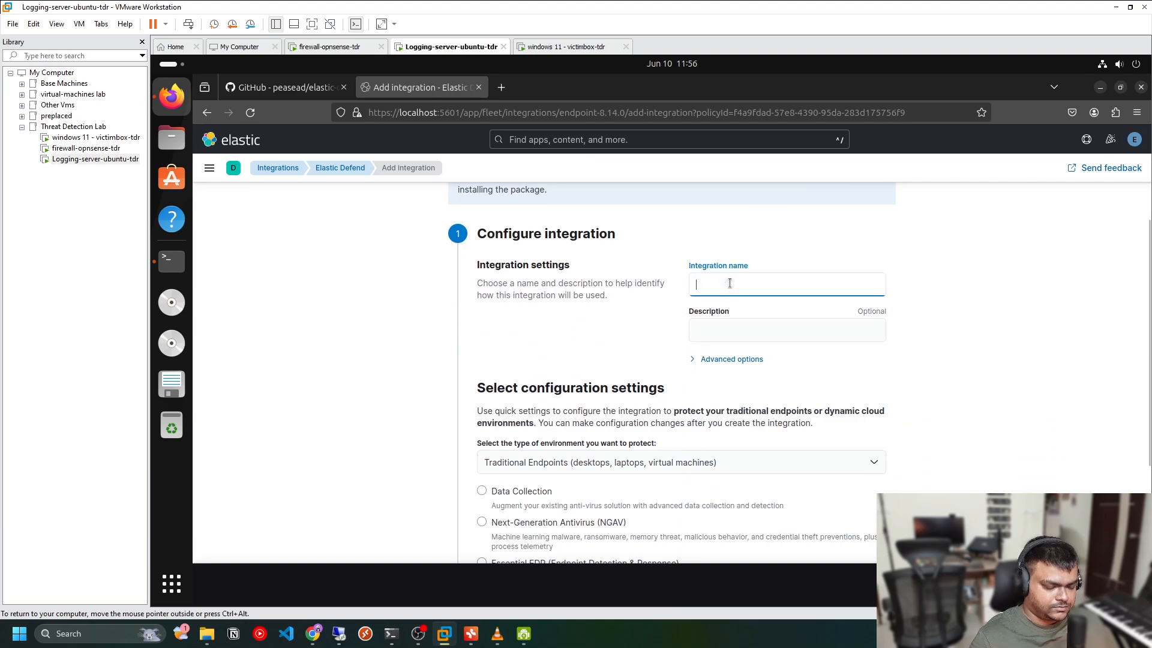
type("EDR")
scroll(406, 388, "down", 5)
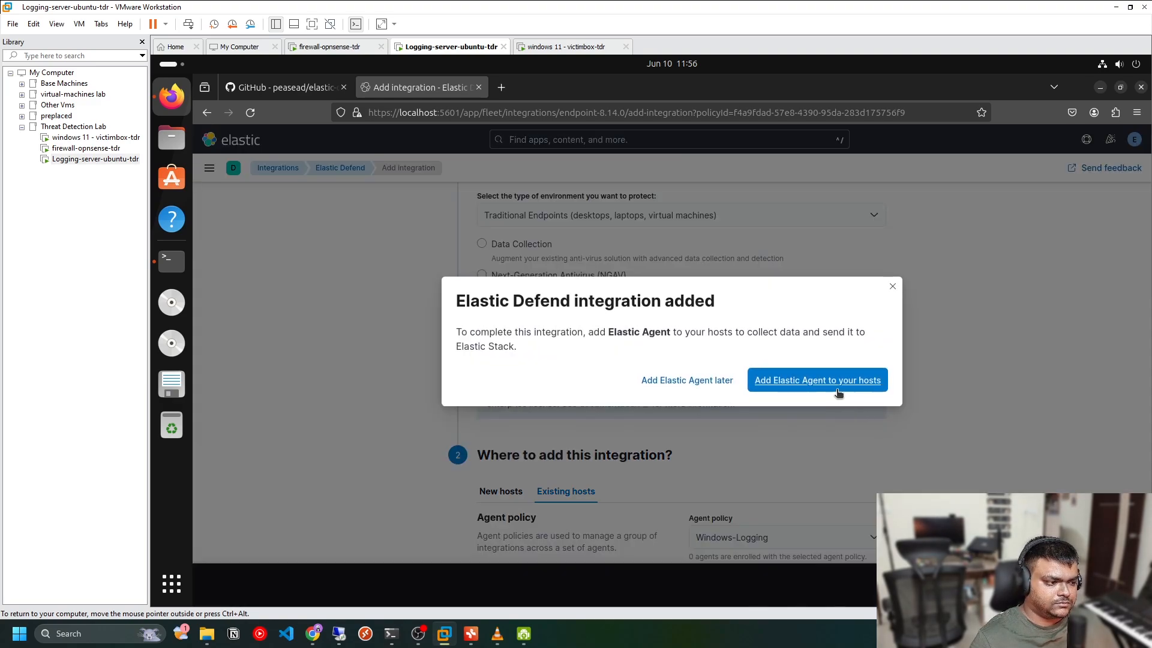
left_click(833, 380)
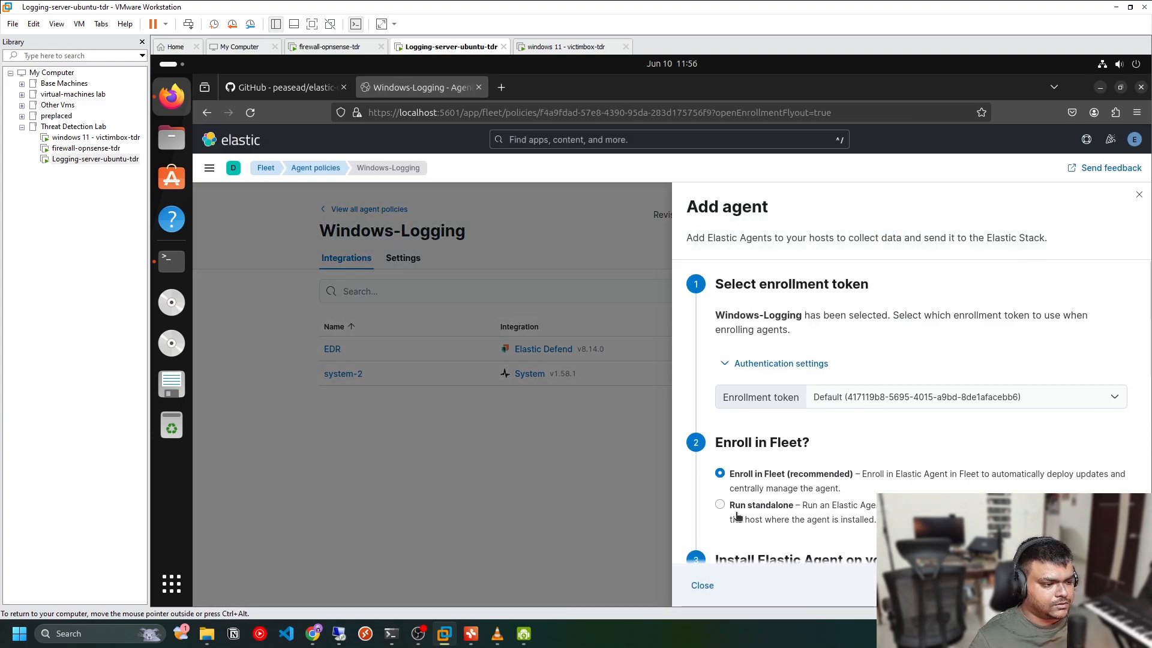
left_click(696, 586)
Add the Windows integration to the Windows-Logging policy with perfmon and service metrics collection turned off
left_click(978, 291)
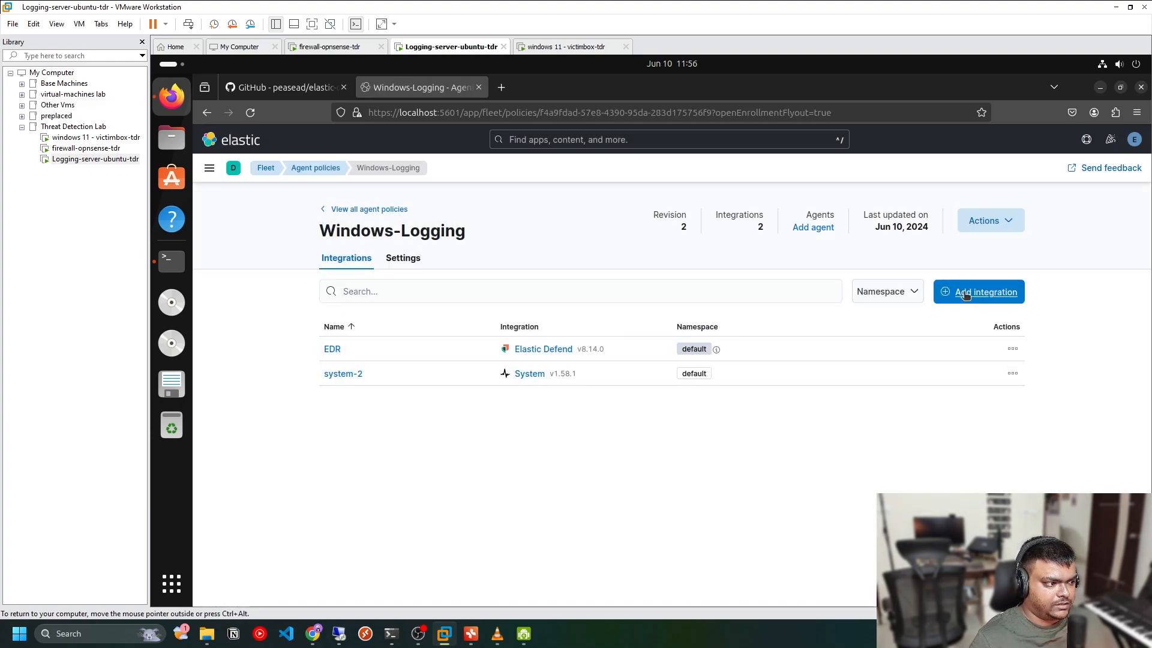
left_click(532, 297)
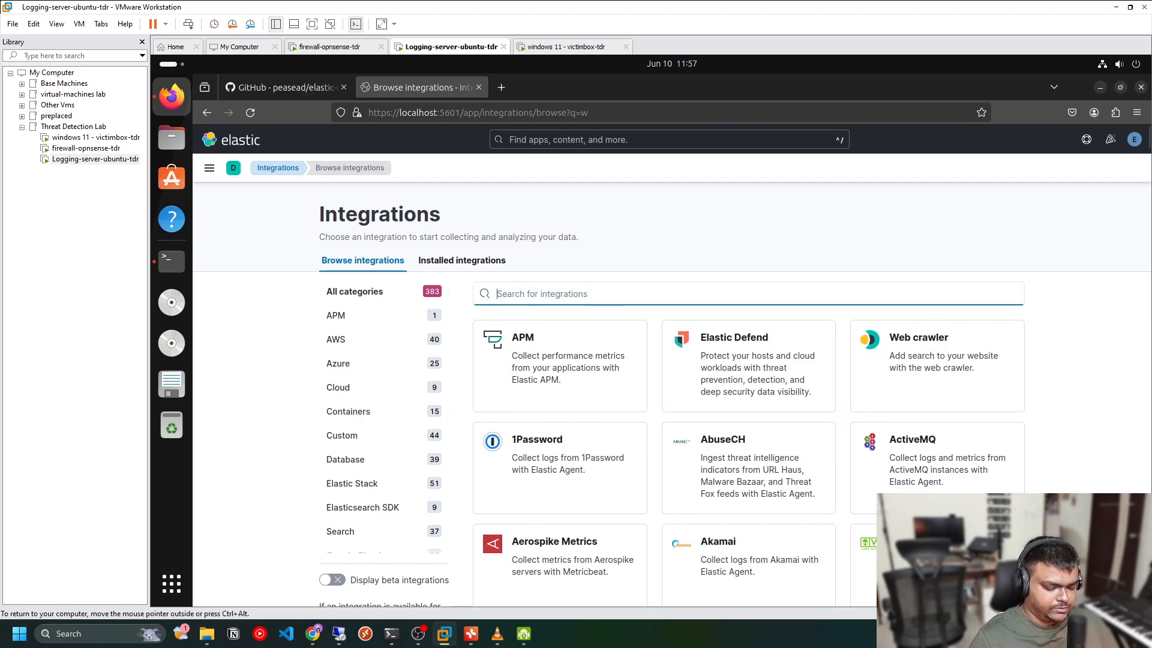
type("windows")
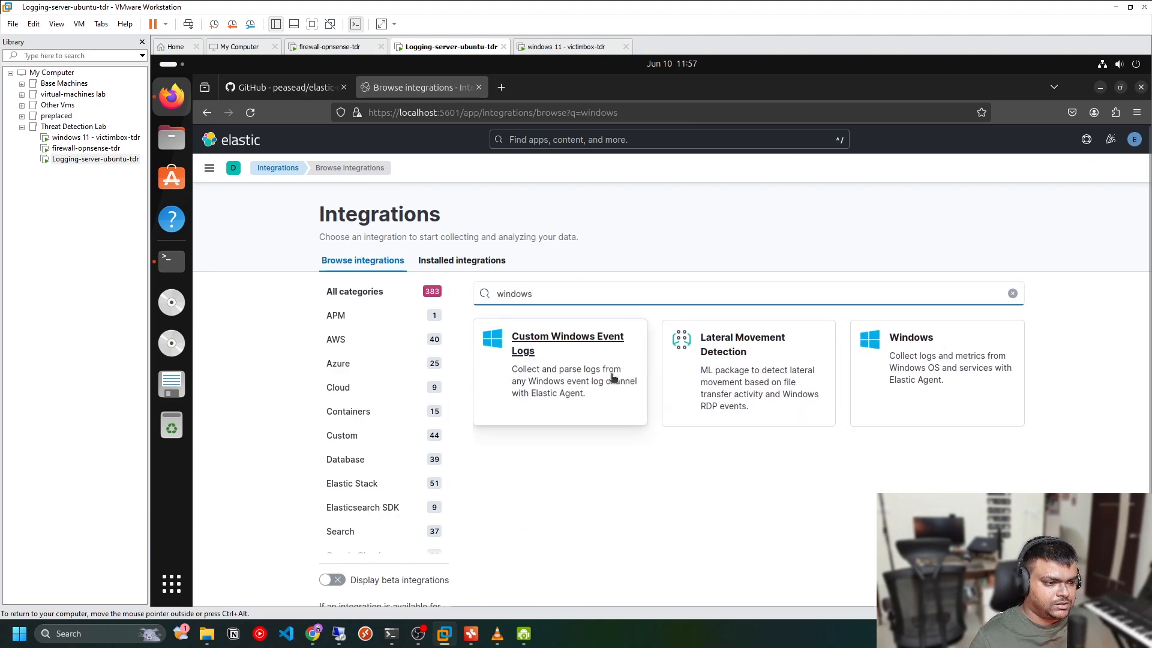
left_click(892, 372)
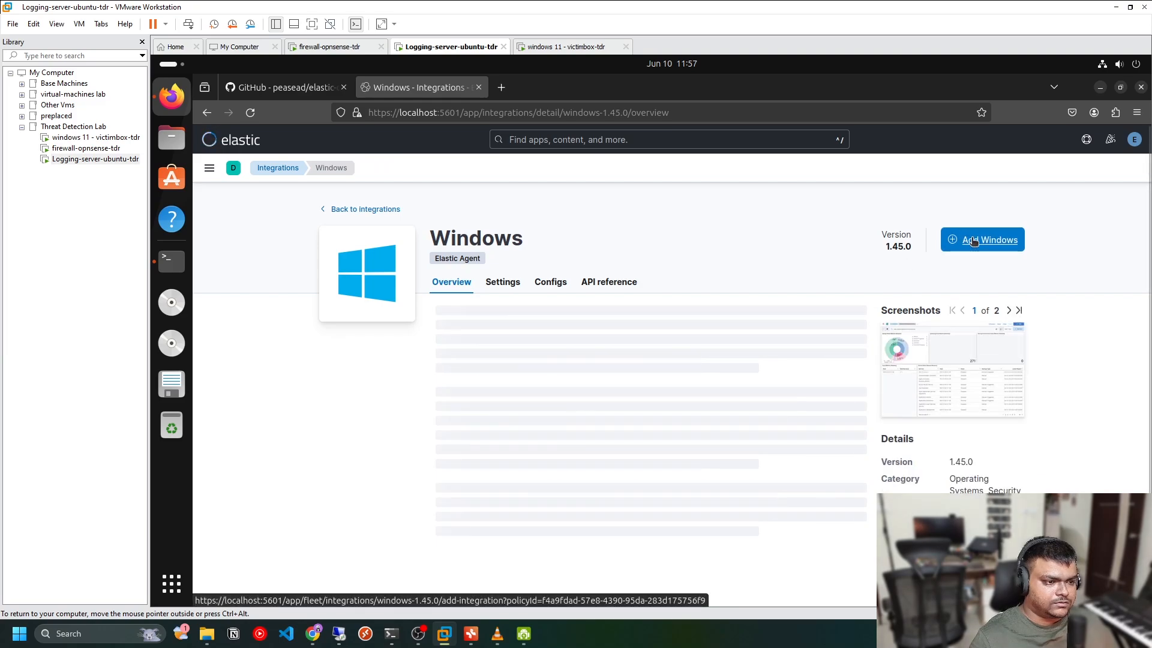
left_click(974, 241)
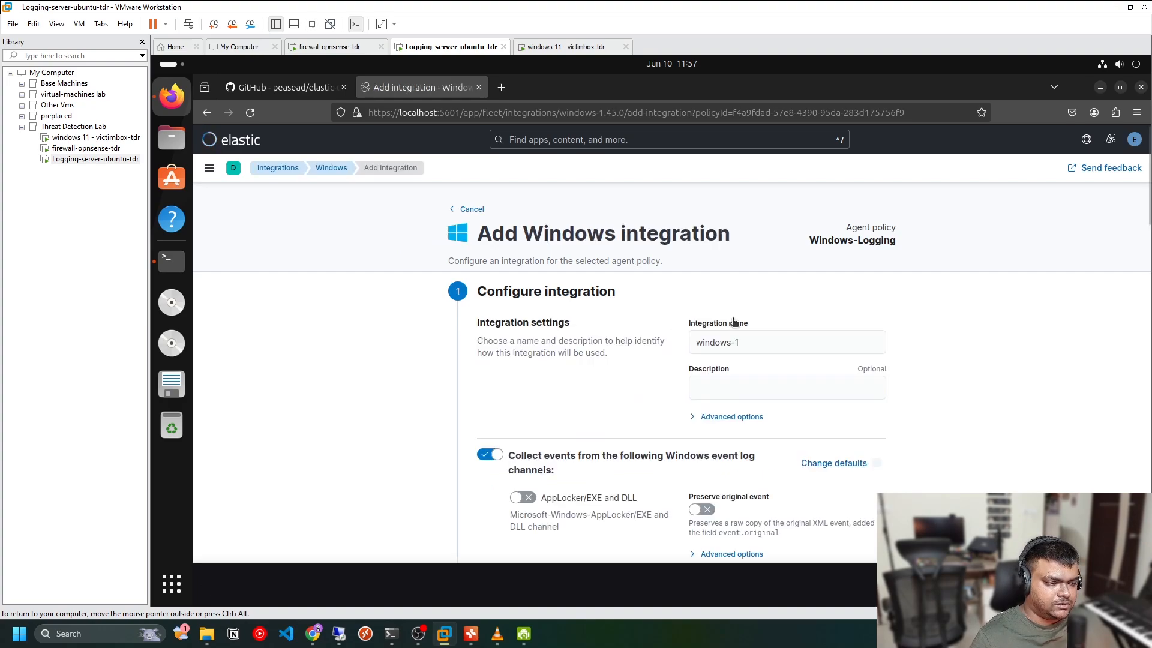
scroll(756, 356, "down", 5)
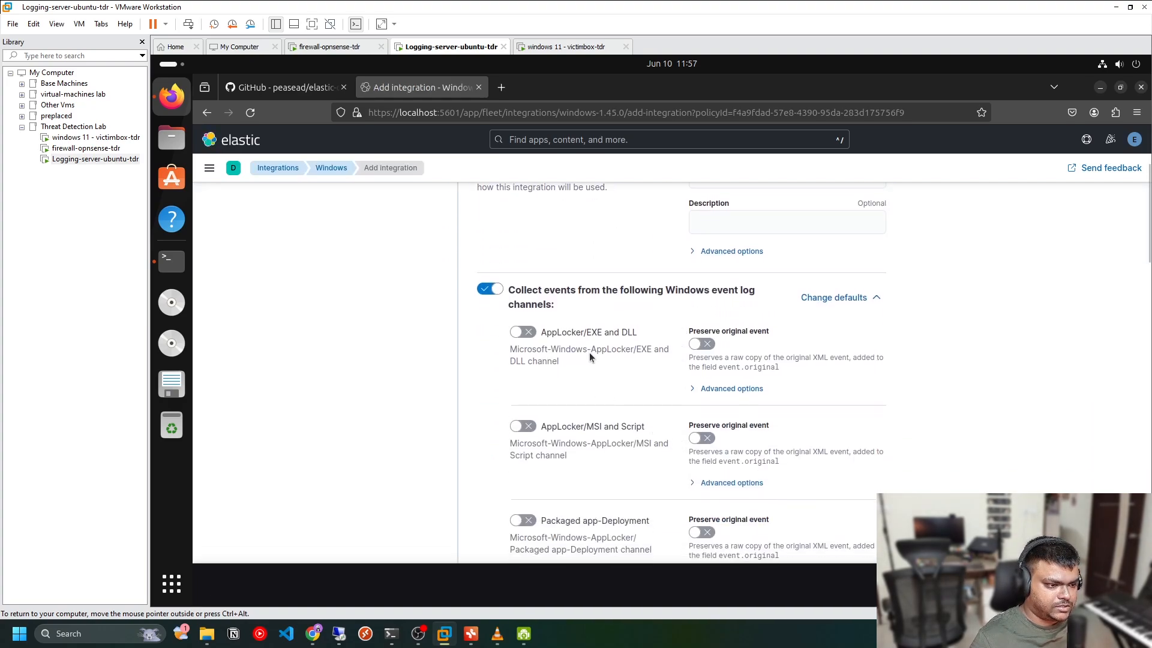
scroll(624, 408, "down", 12)
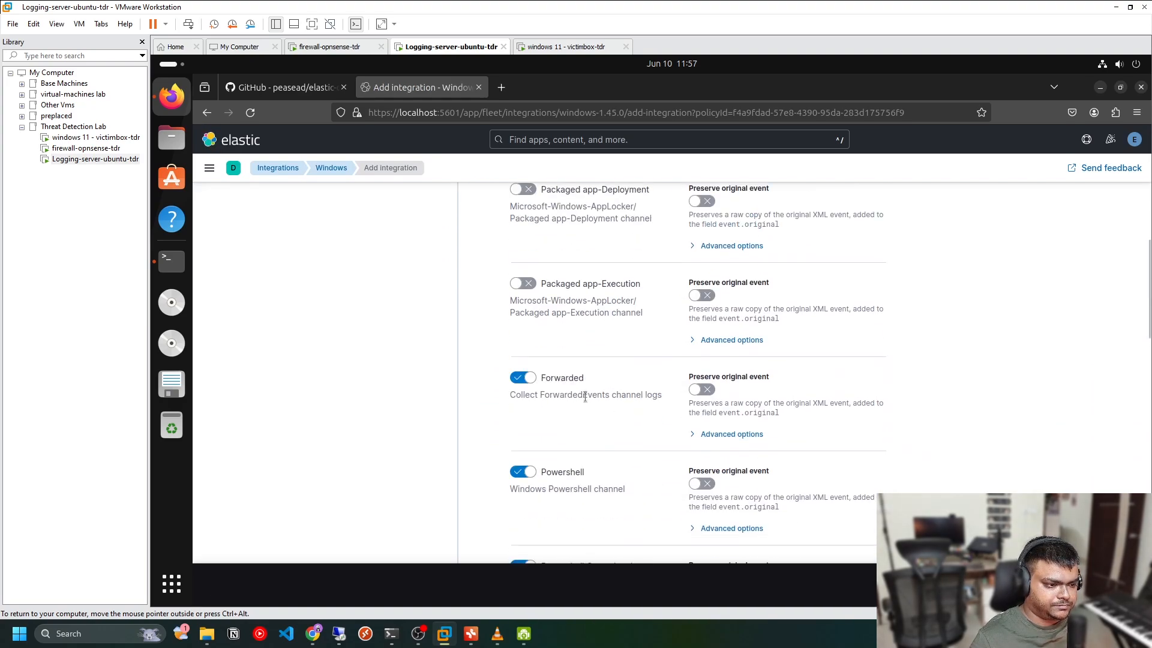
scroll(603, 447, "down", 5)
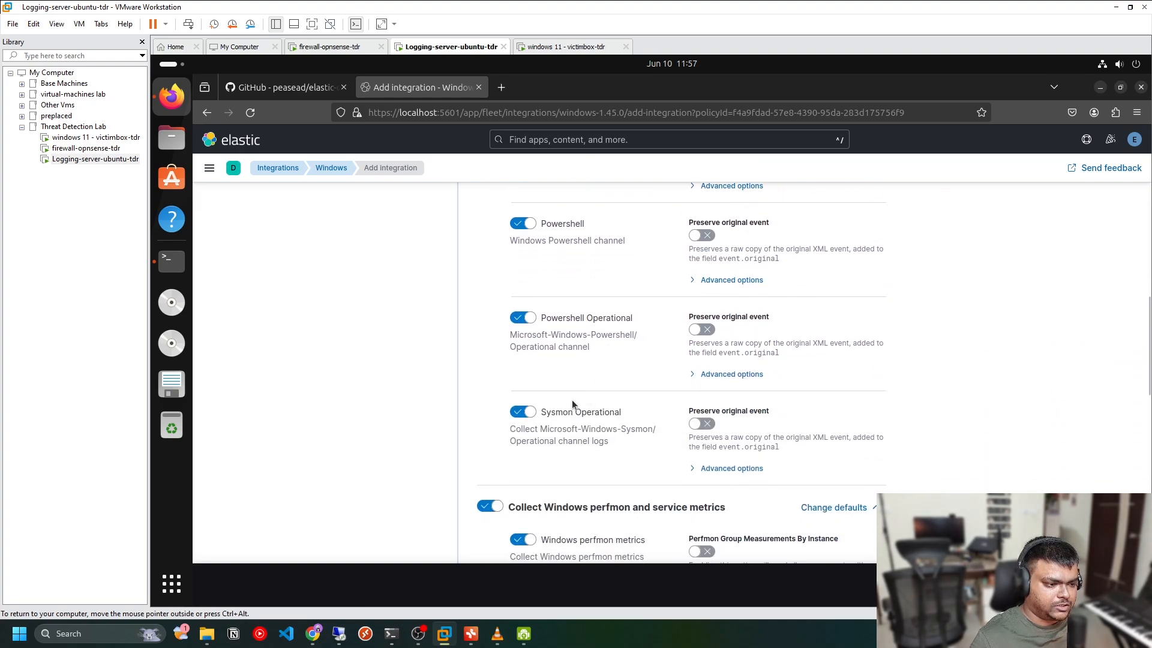
scroll(576, 423, "down", 2)
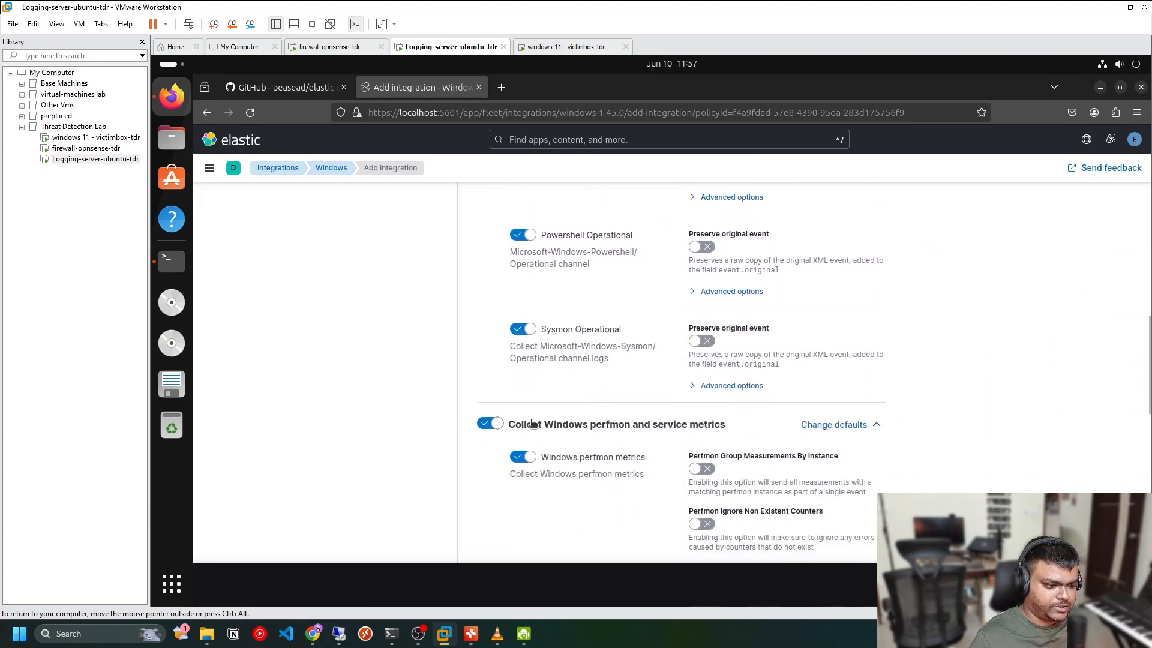
left_click(495, 425)
scroll(639, 434, "down", 2)
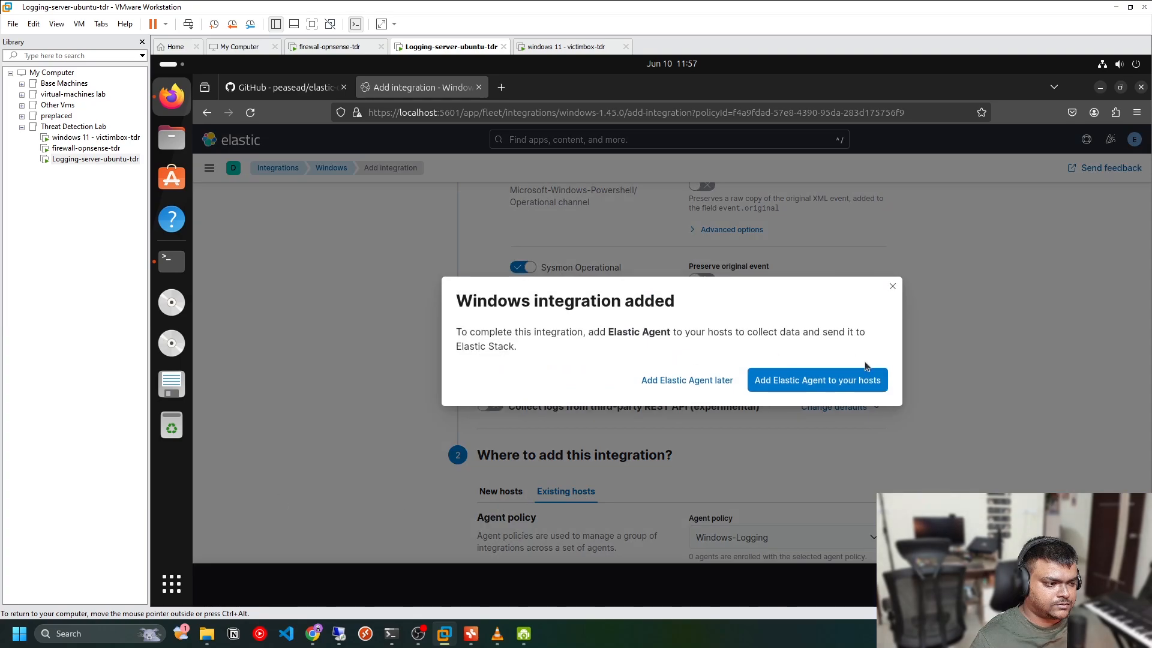
left_click(672, 382)
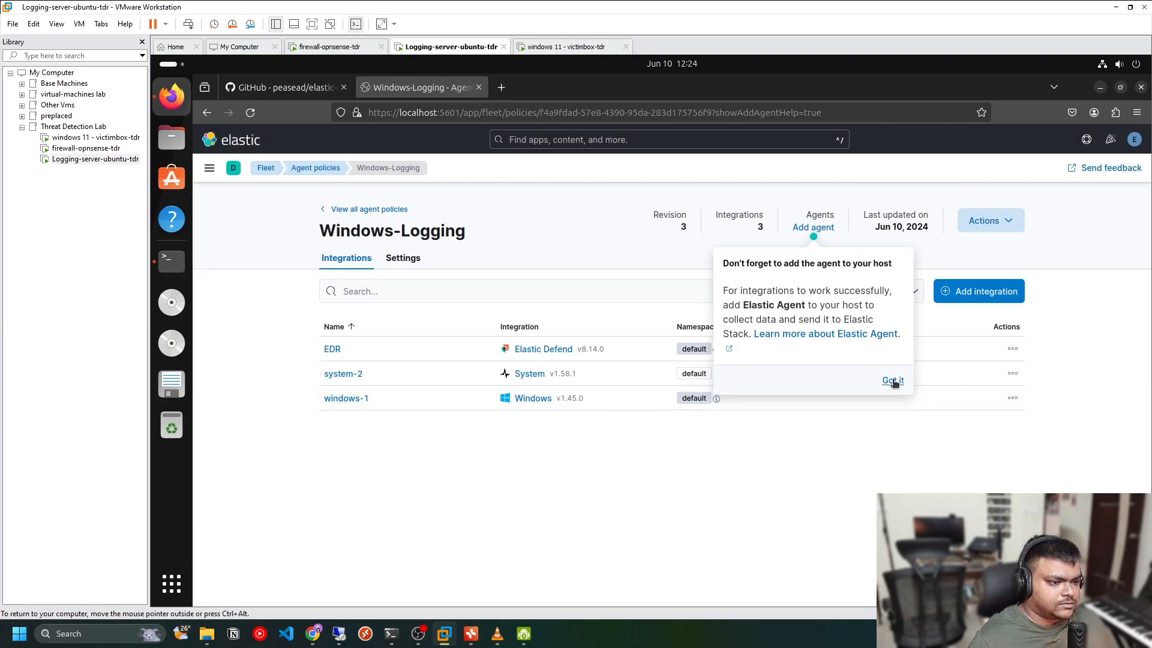
left_click(893, 381)
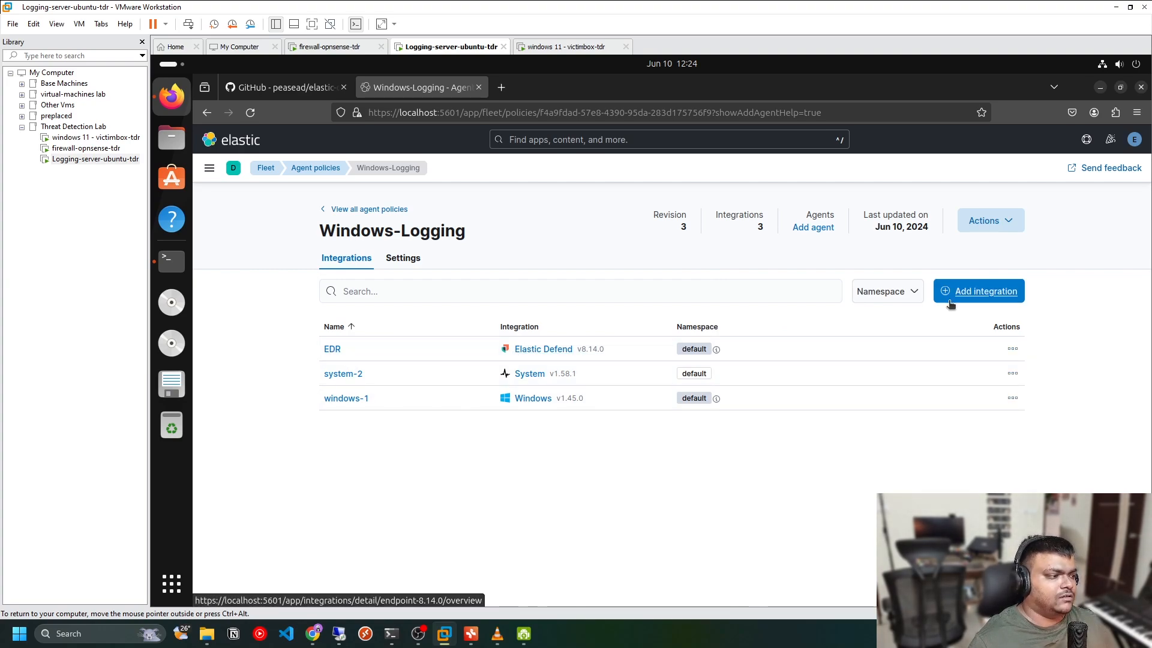
Go back to the Fleet agents list and start adding an agent with the Windows-Logging policy selected
left_click(335, 210)
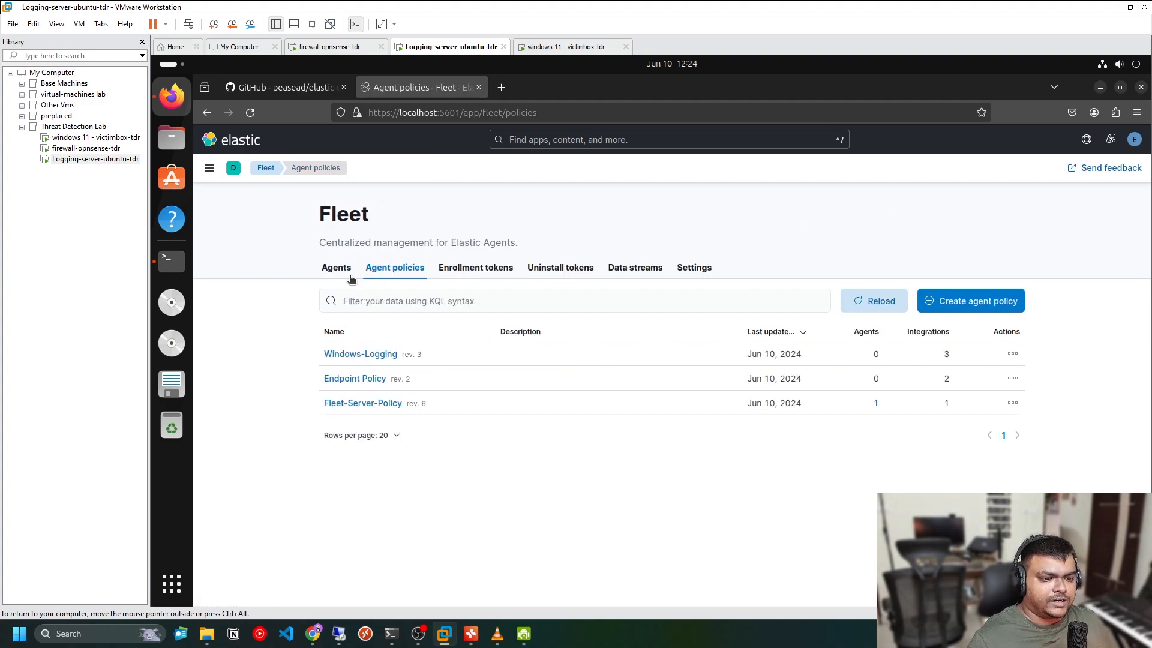
left_click(338, 277)
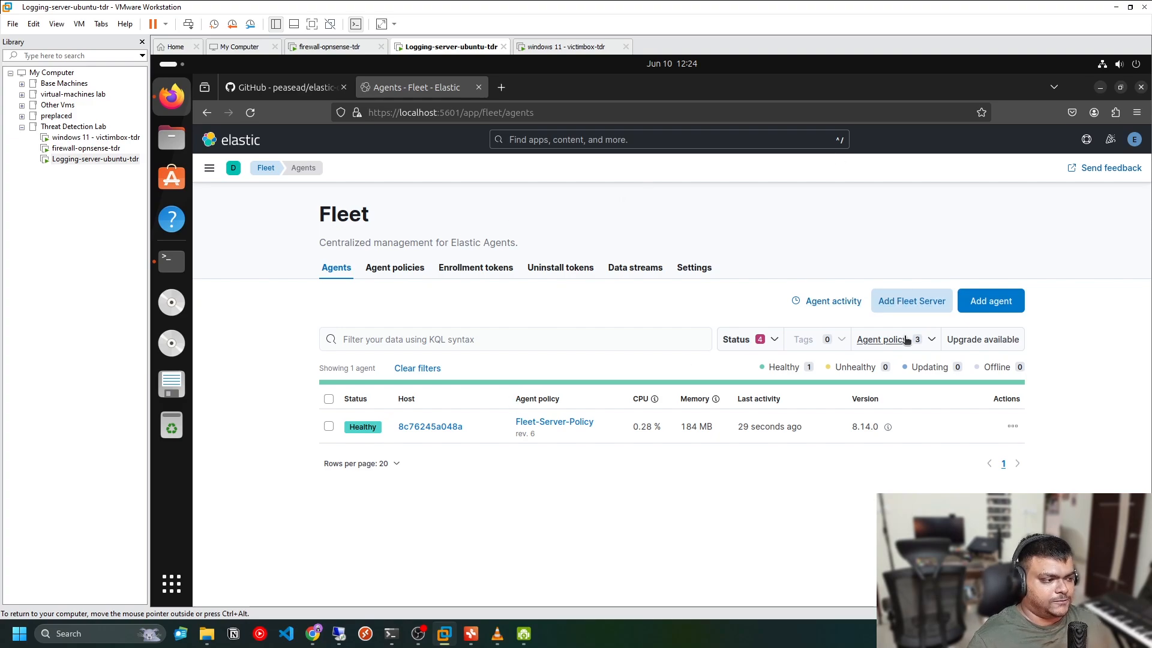
left_click(990, 300)
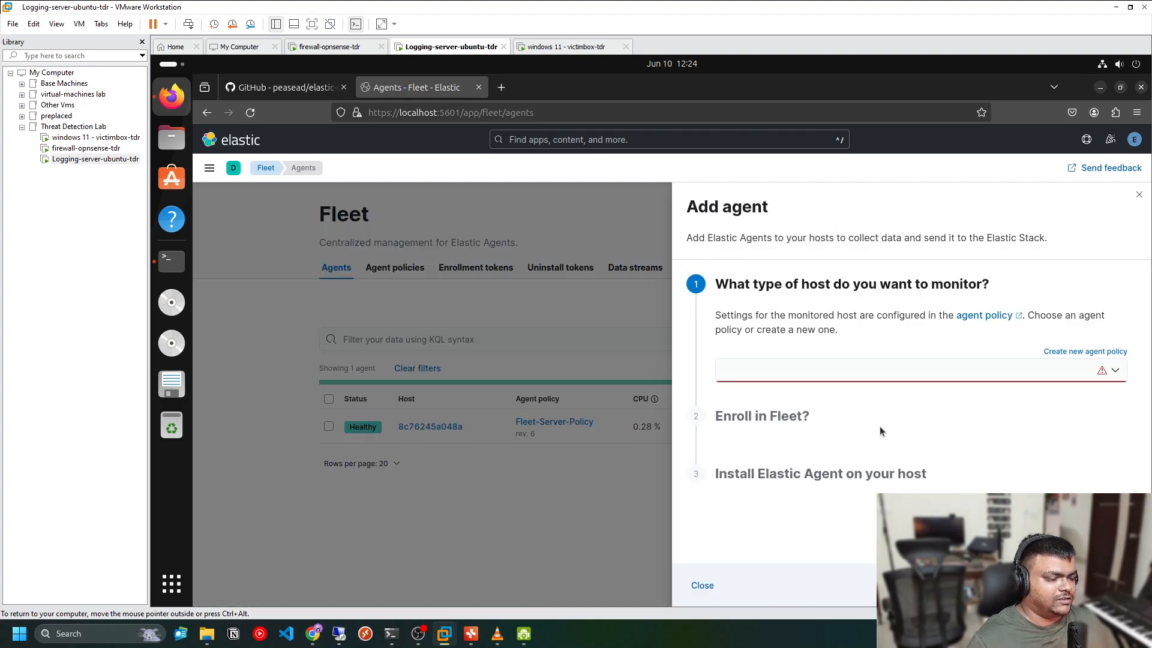
left_click(990, 371)
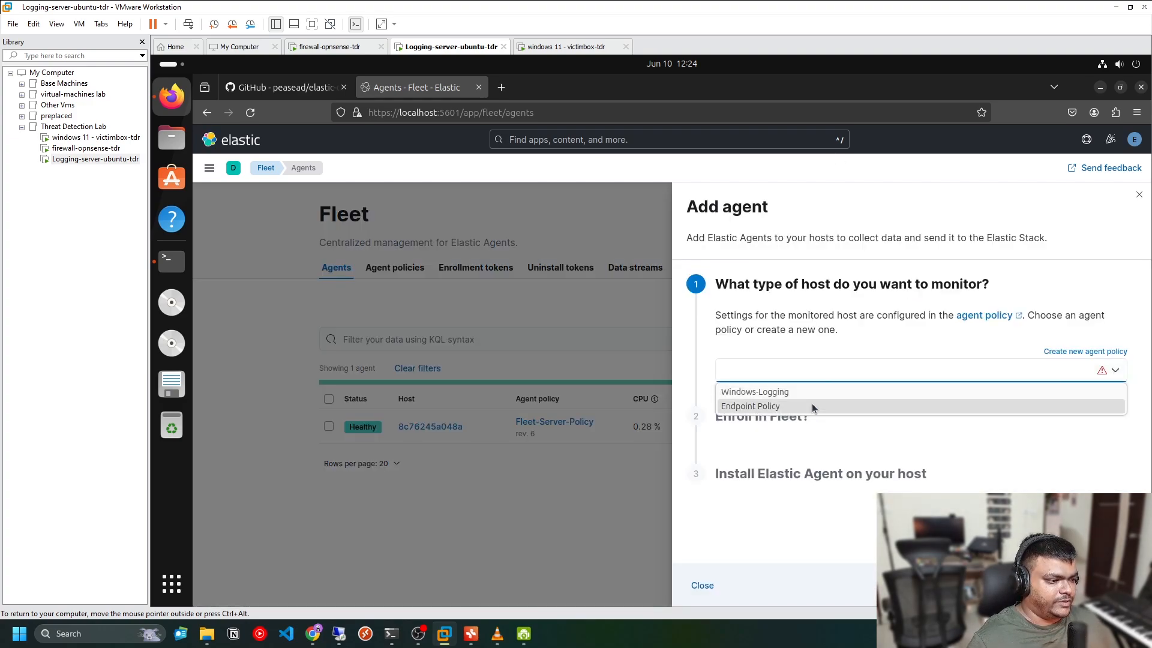
left_click(749, 392)
Display the Windows installation commands for the agent and highlight the command block
scroll(848, 436, "down", 3)
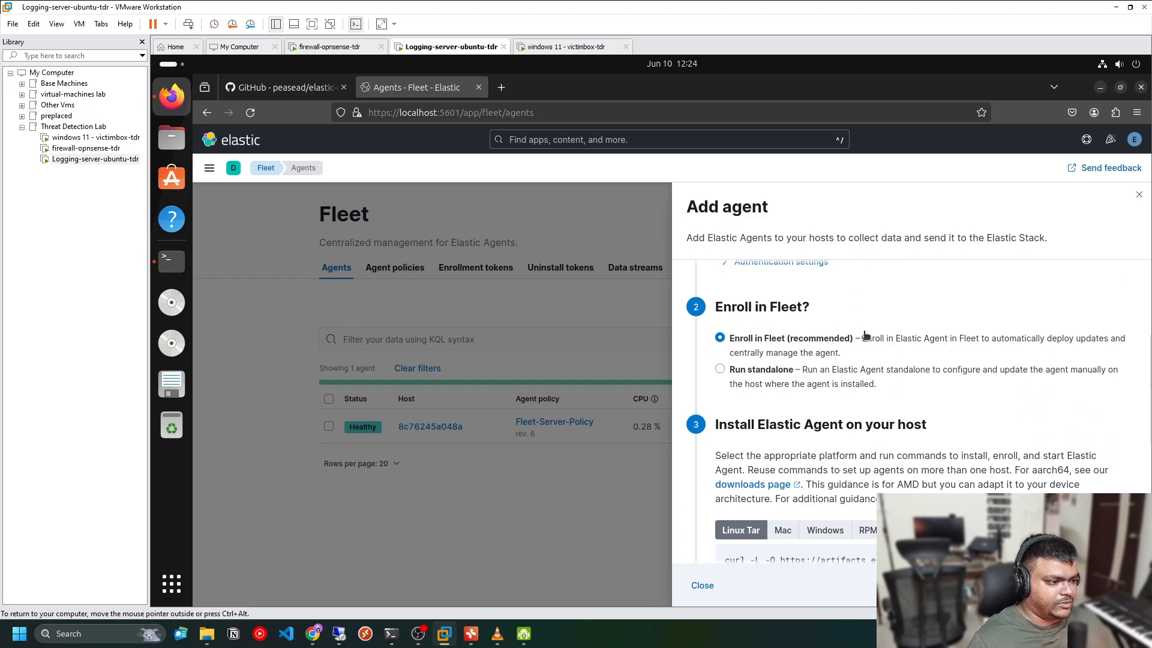
scroll(922, 400, "down", 2)
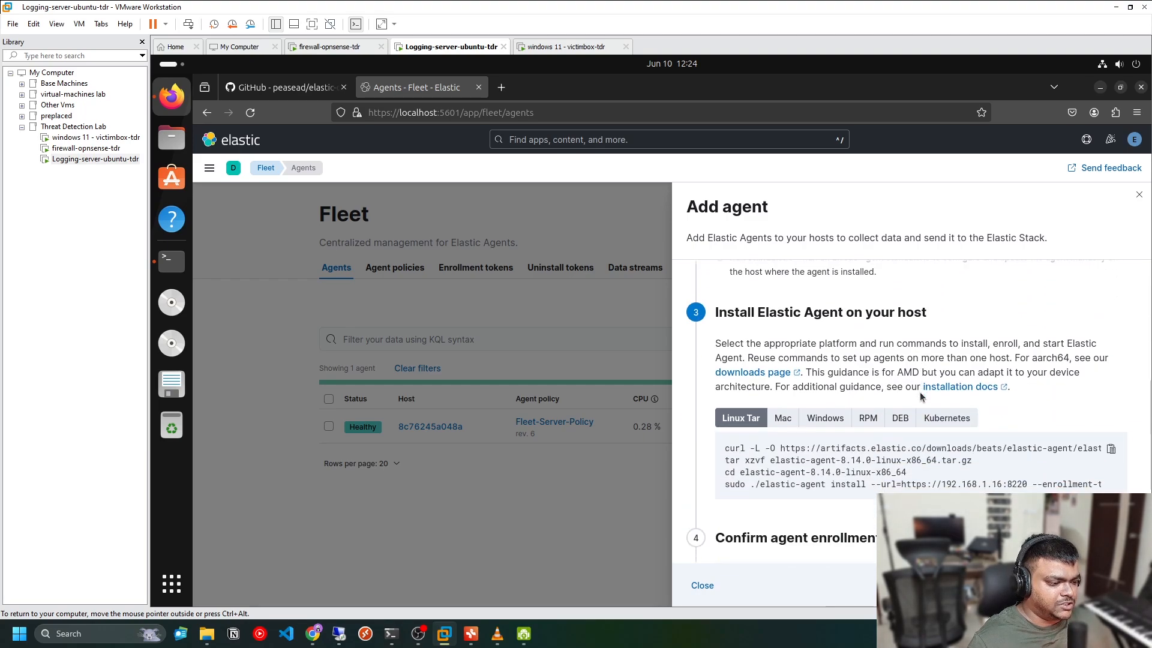
left_click(828, 409)
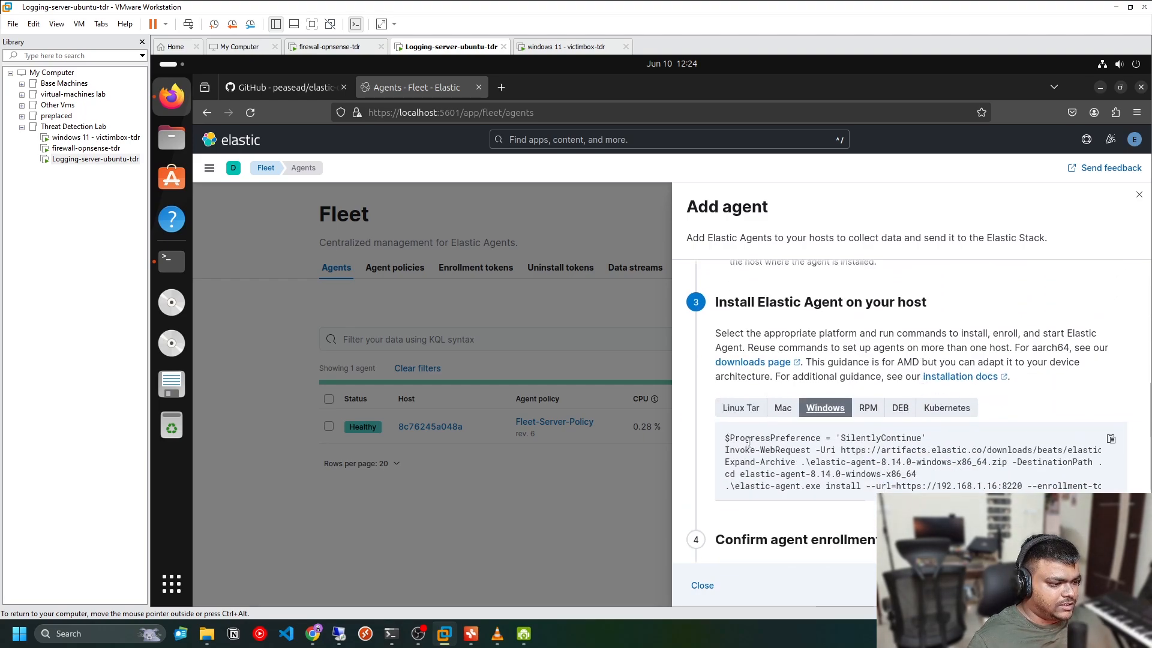
left_click_drag(727, 438, 982, 487)
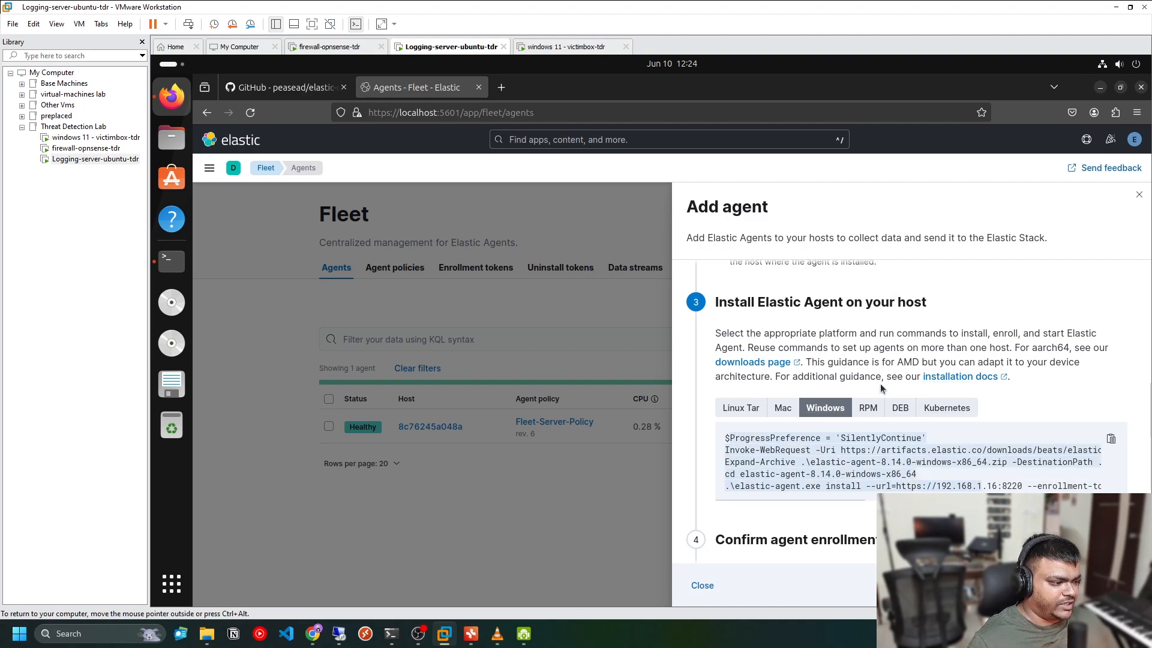
scroll(829, 464, "down", 3)
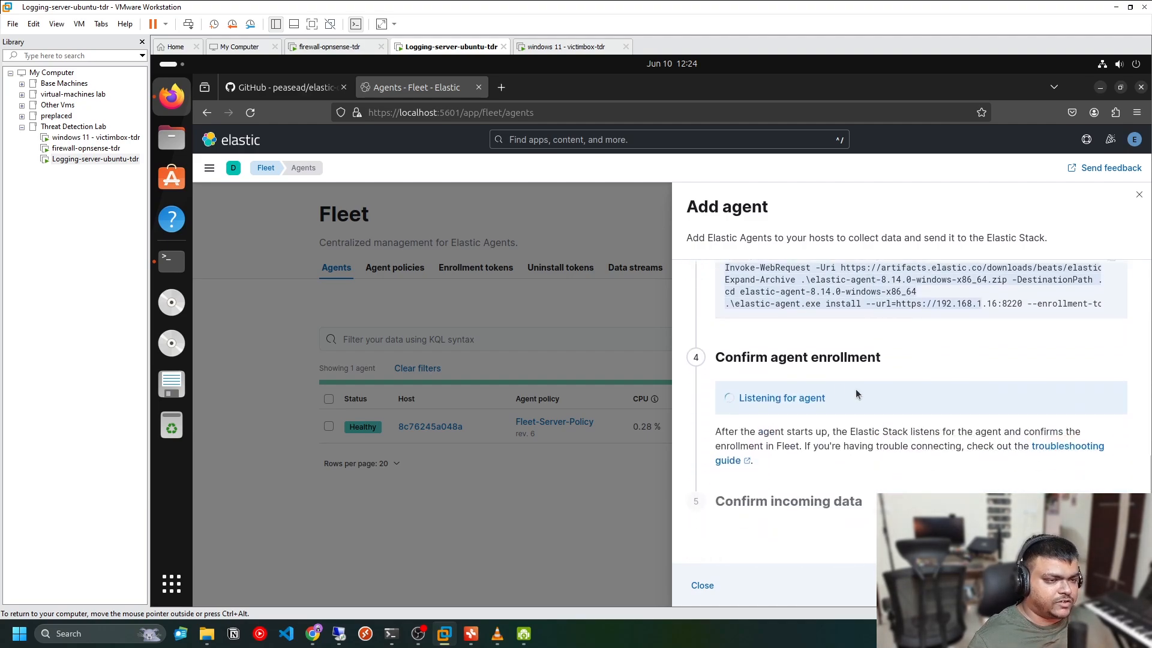
left_click(833, 350)
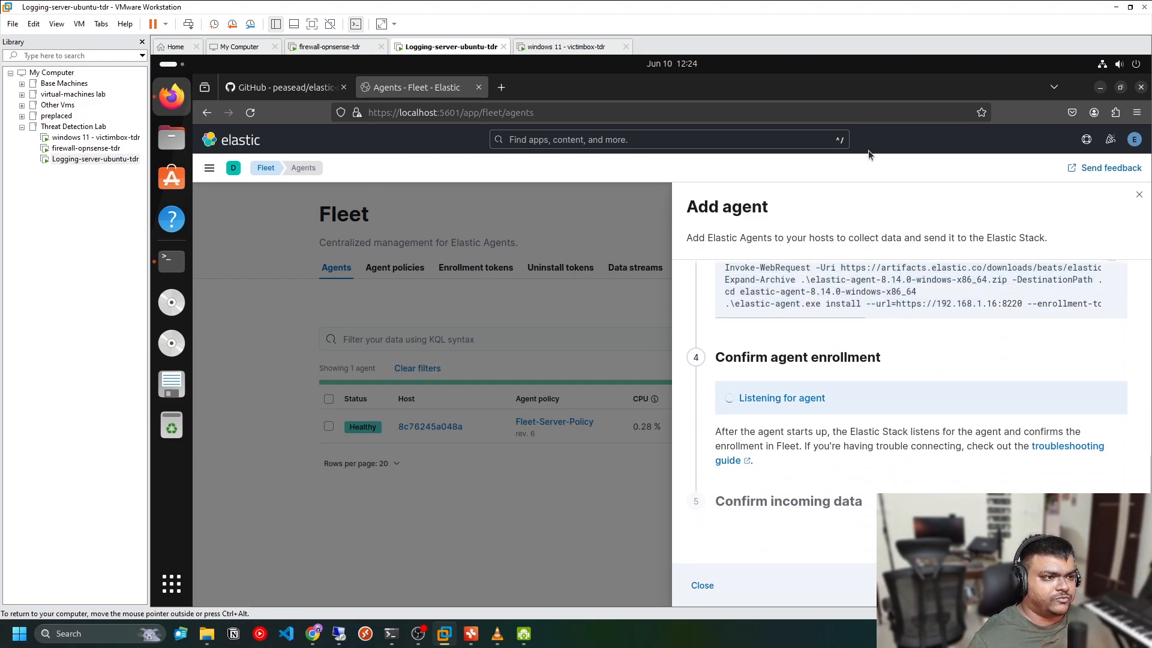
Switch to the Windows 11 victim VM and sign in with the account password
left_click(572, 47)
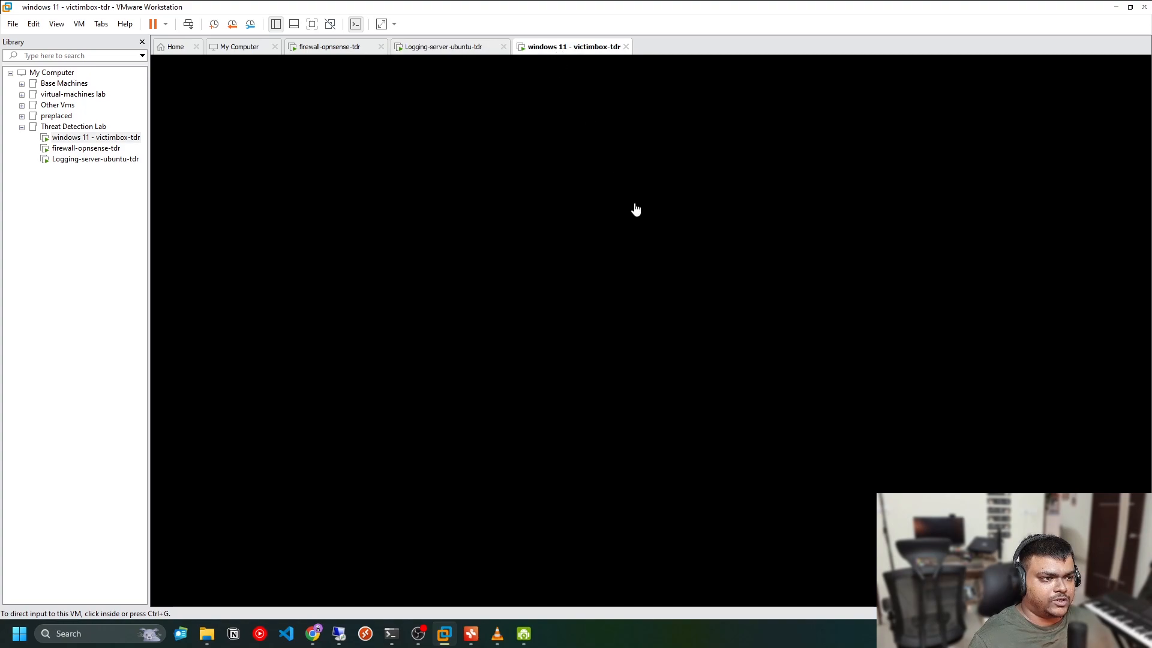
left_click(670, 294)
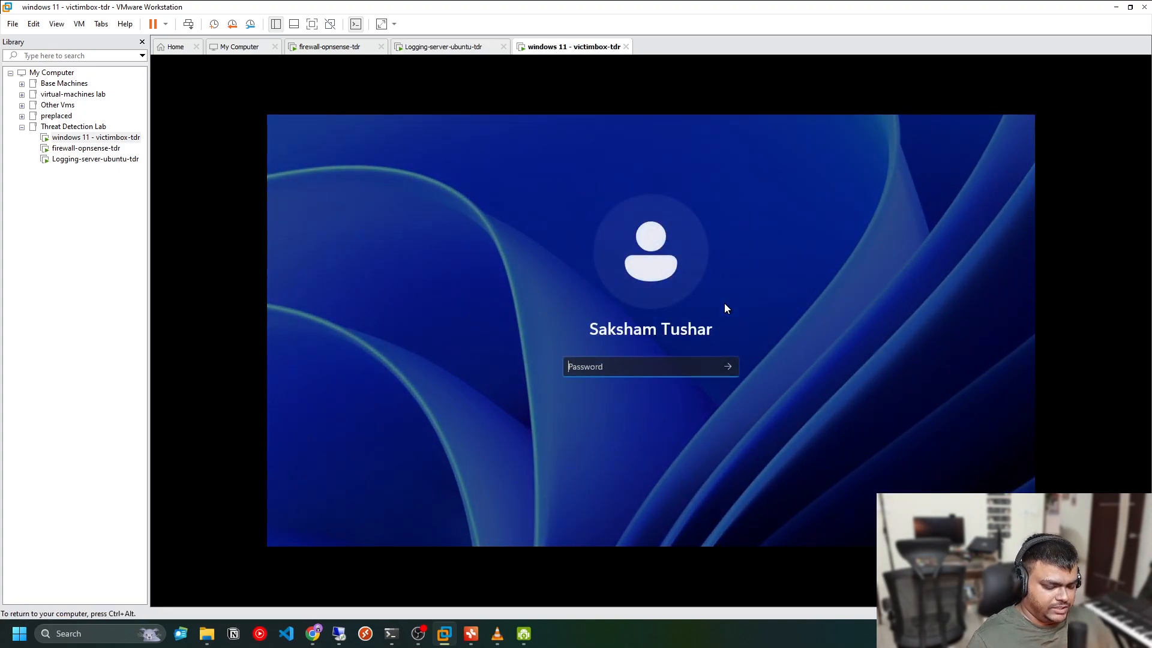
type("*********")
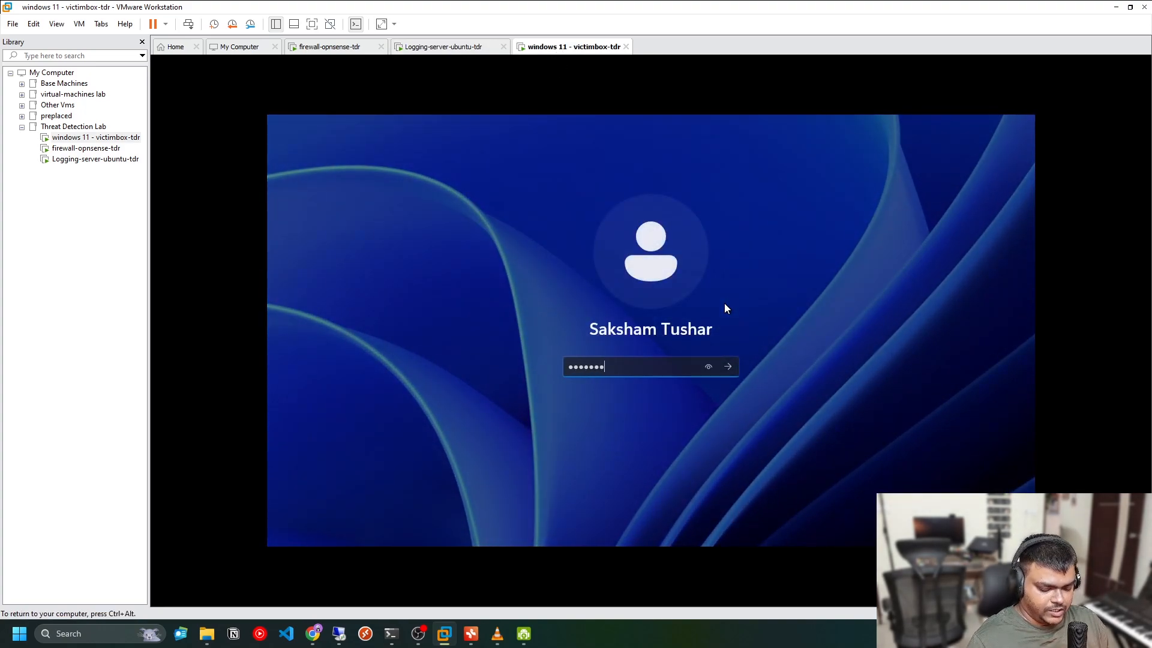
type("******")
key("Return")
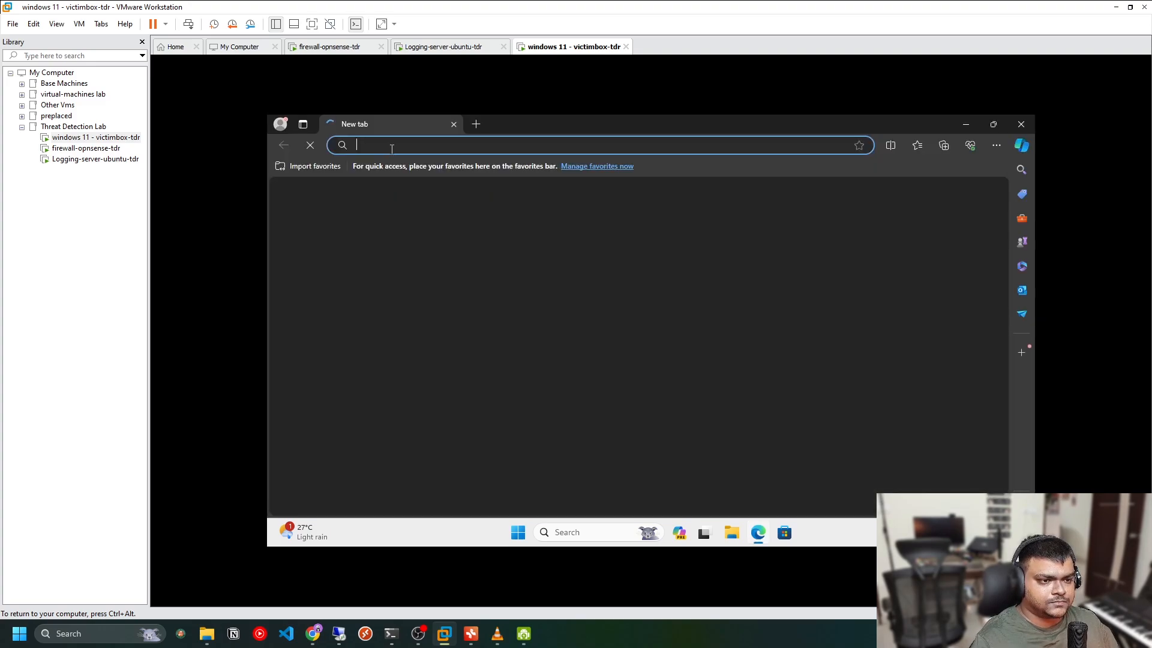
left_click(392, 146)
type("192")
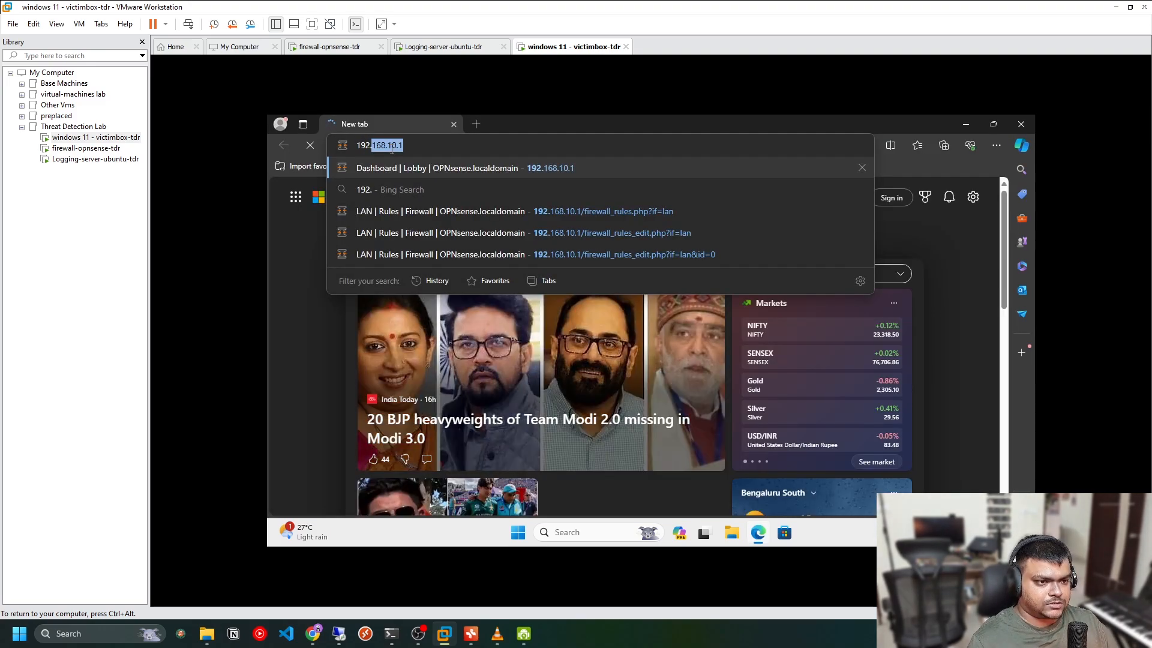
type(".168.1.")
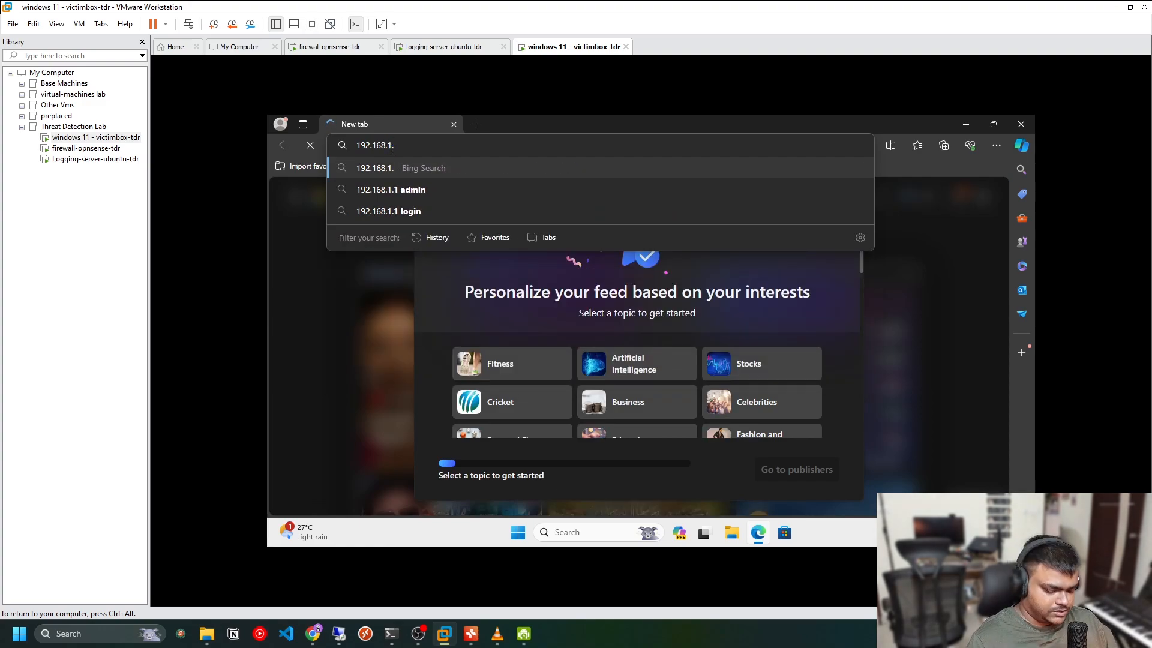
type("16:5601")
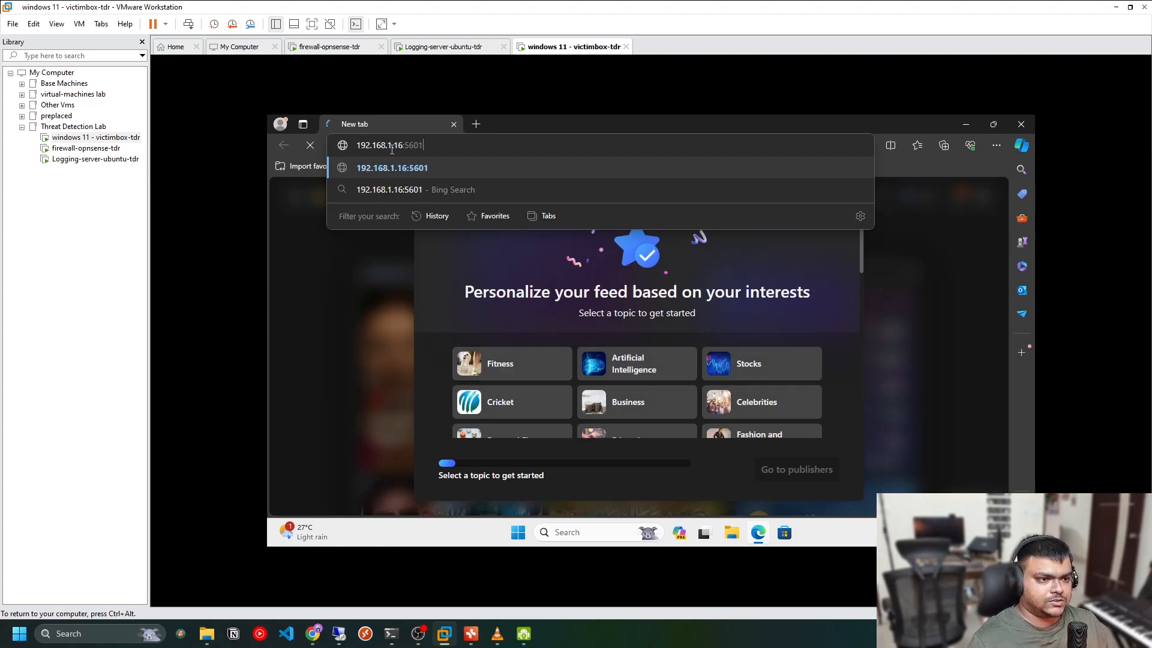
type("https://")
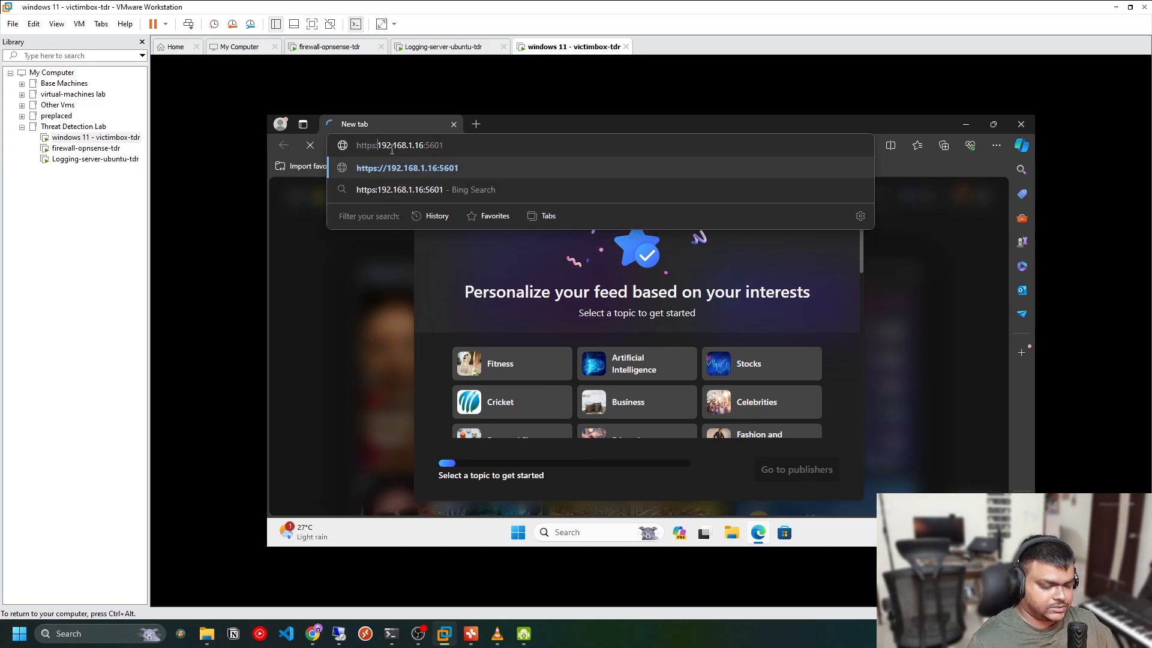
key("Return")
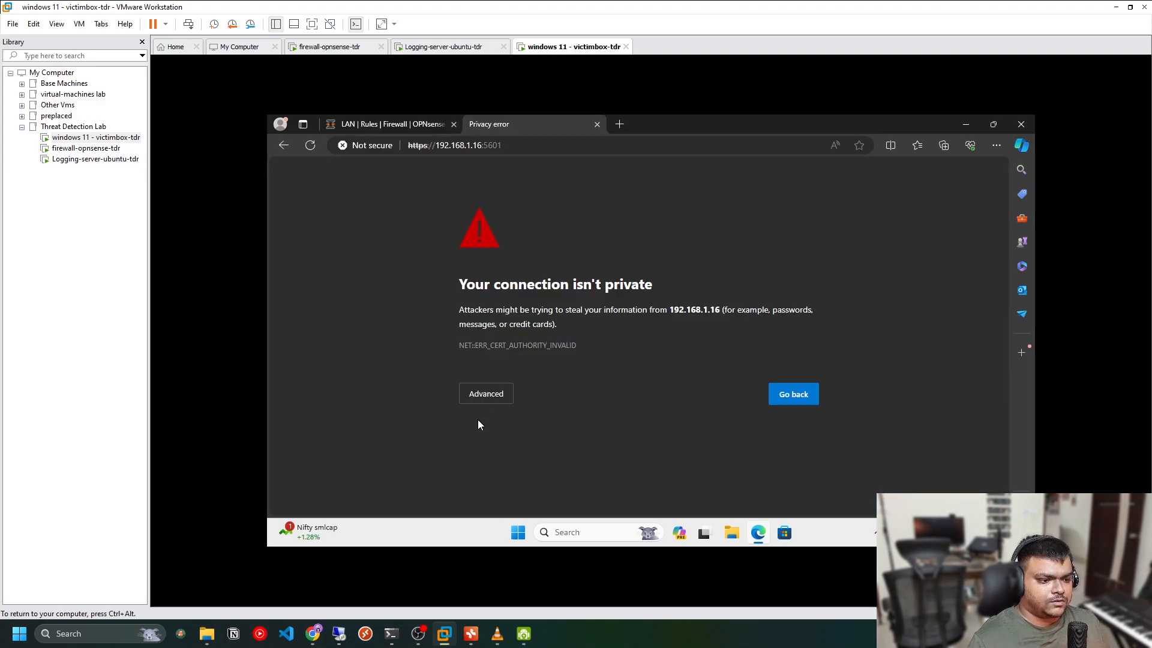
left_click(485, 394)
left_click(514, 487)
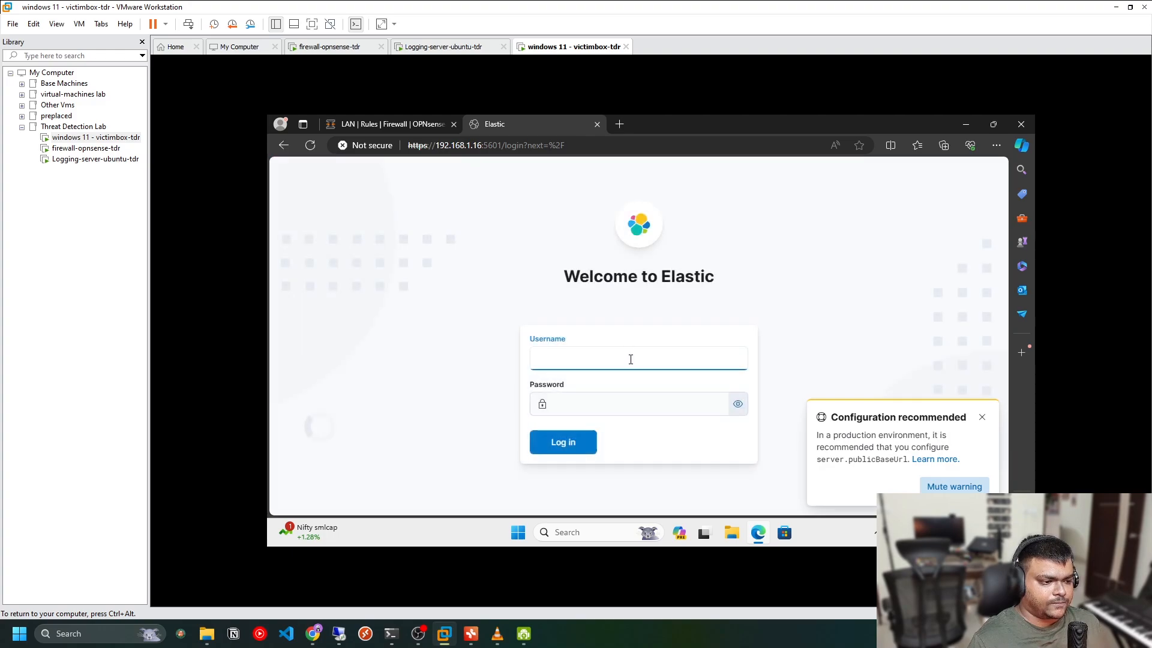
Log in to Elastic as the elastic user with the account password, retyping it after the first attempt
key("Tab")
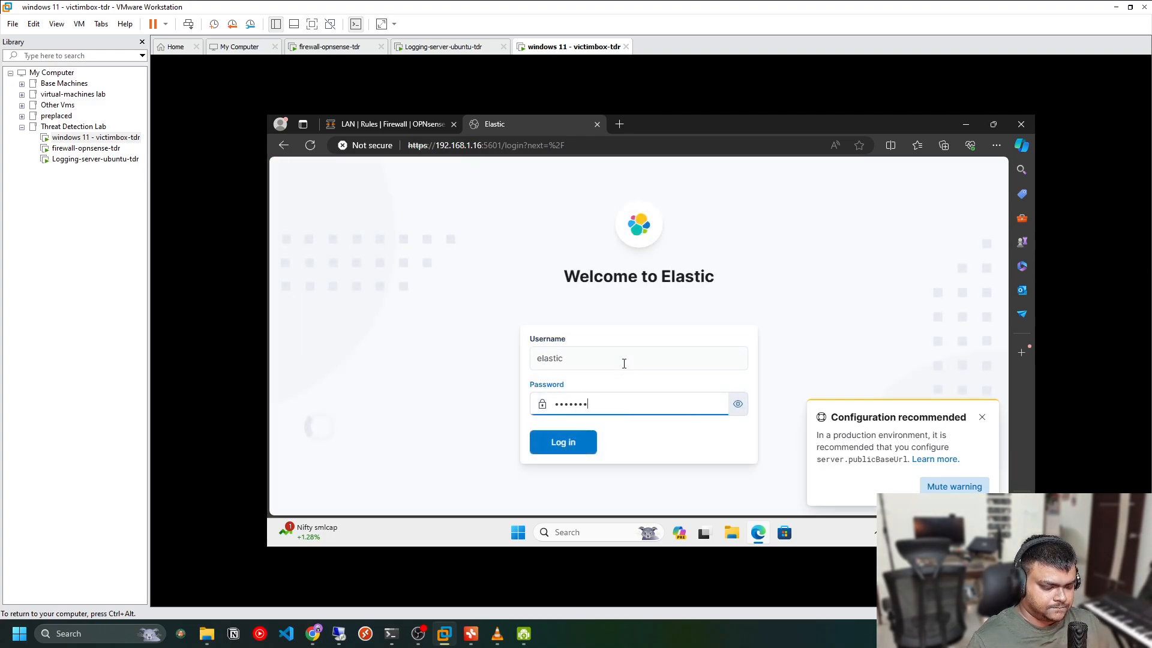
key("ctrl+a")
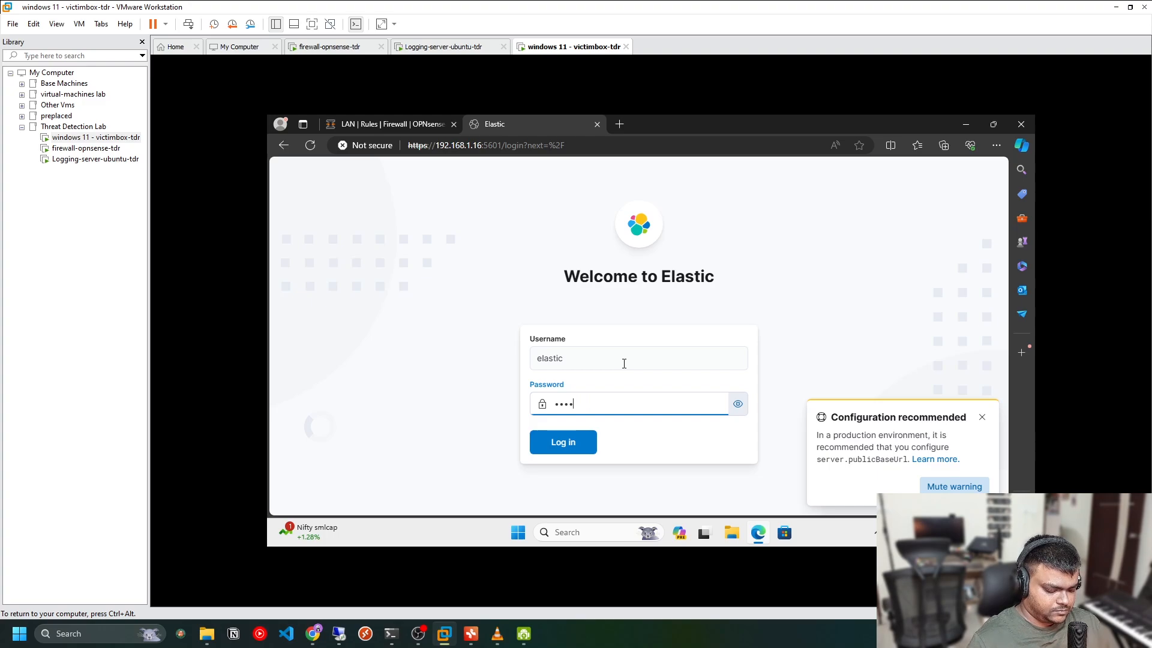
key("Return")
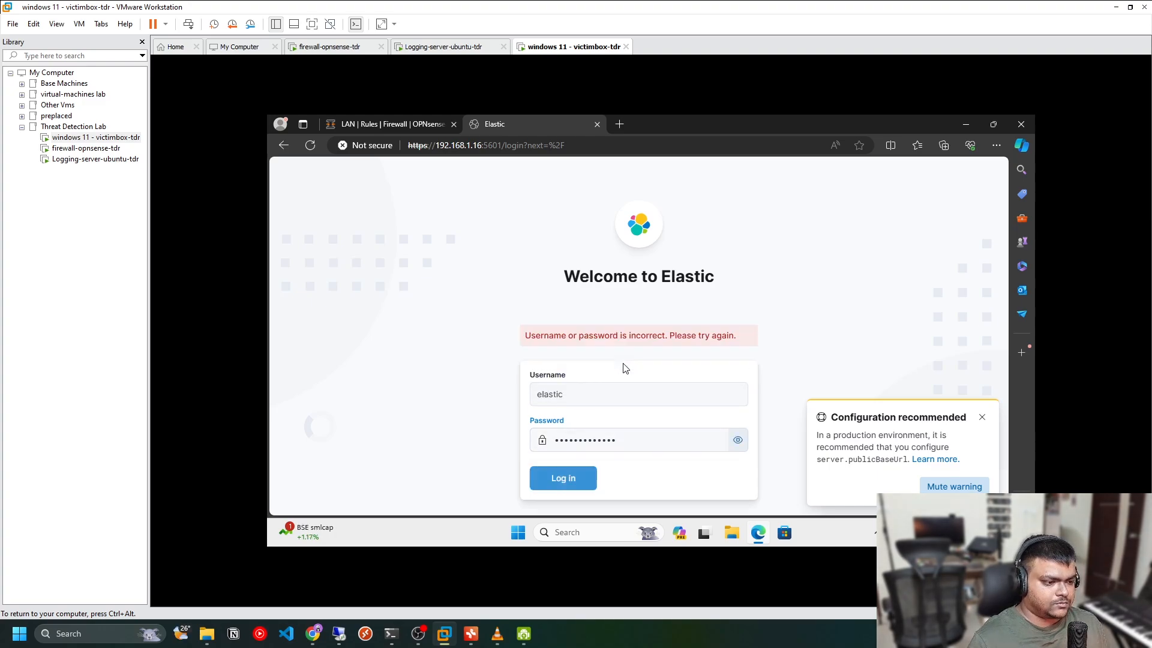
left_click(738, 439)
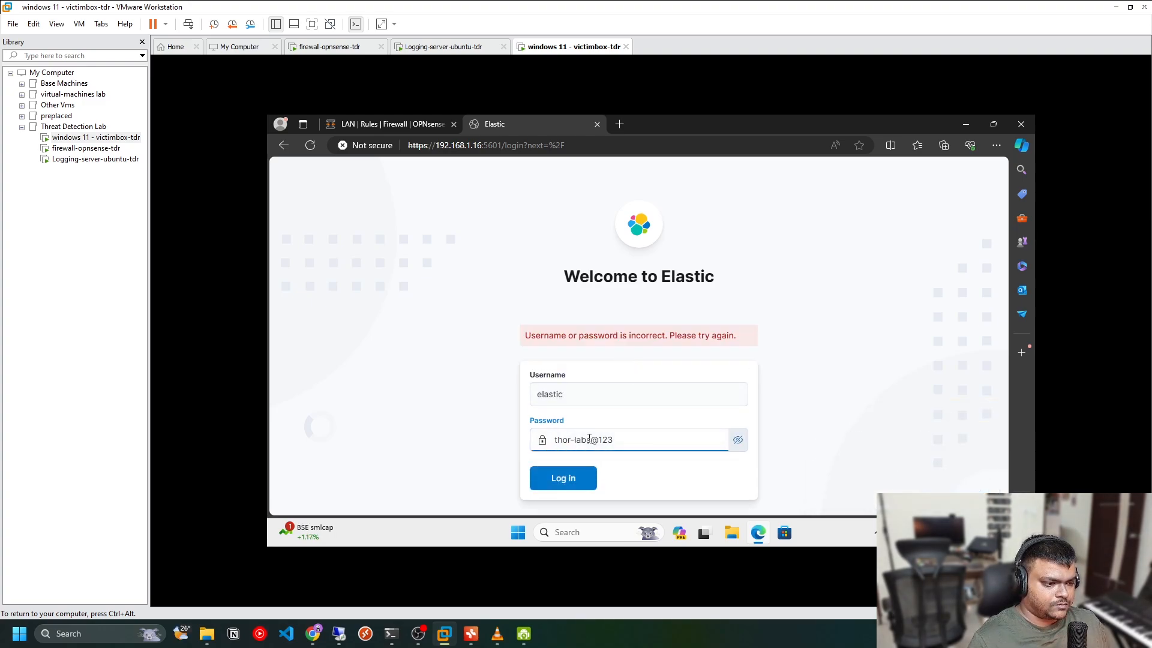
left_click(591, 478)
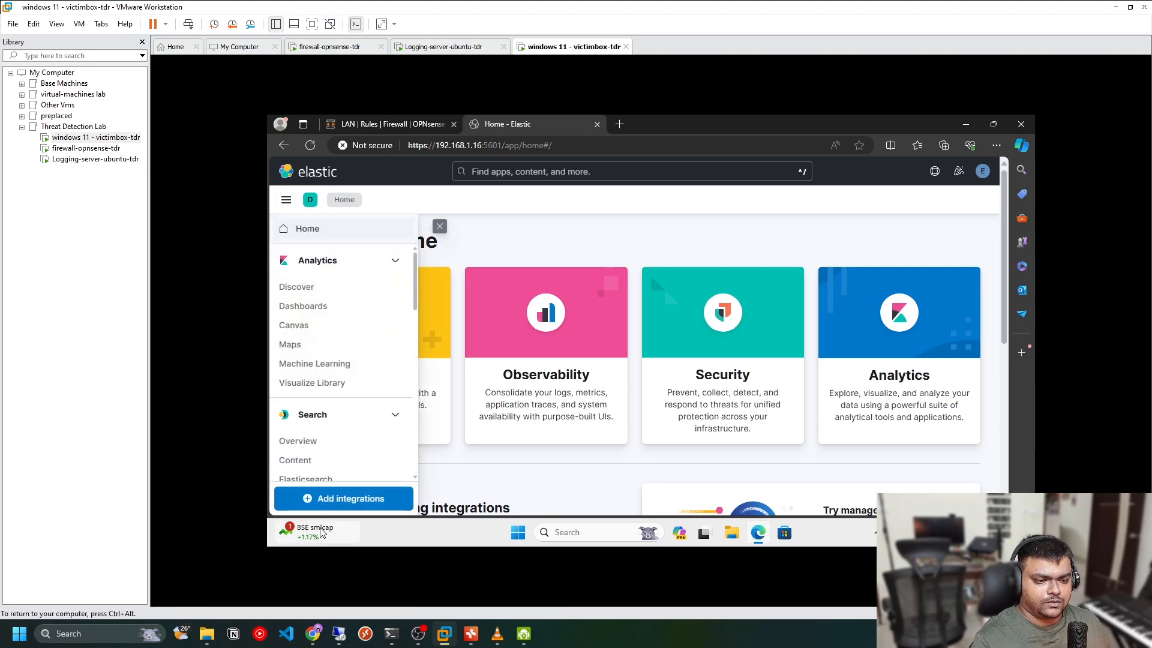
Open Fleet and start adding an agent with the Windows-Logging policy selected
left_click(286, 200)
scroll(346, 440, "down", 5)
scroll(346, 440, "down", 5)
left_click(319, 410)
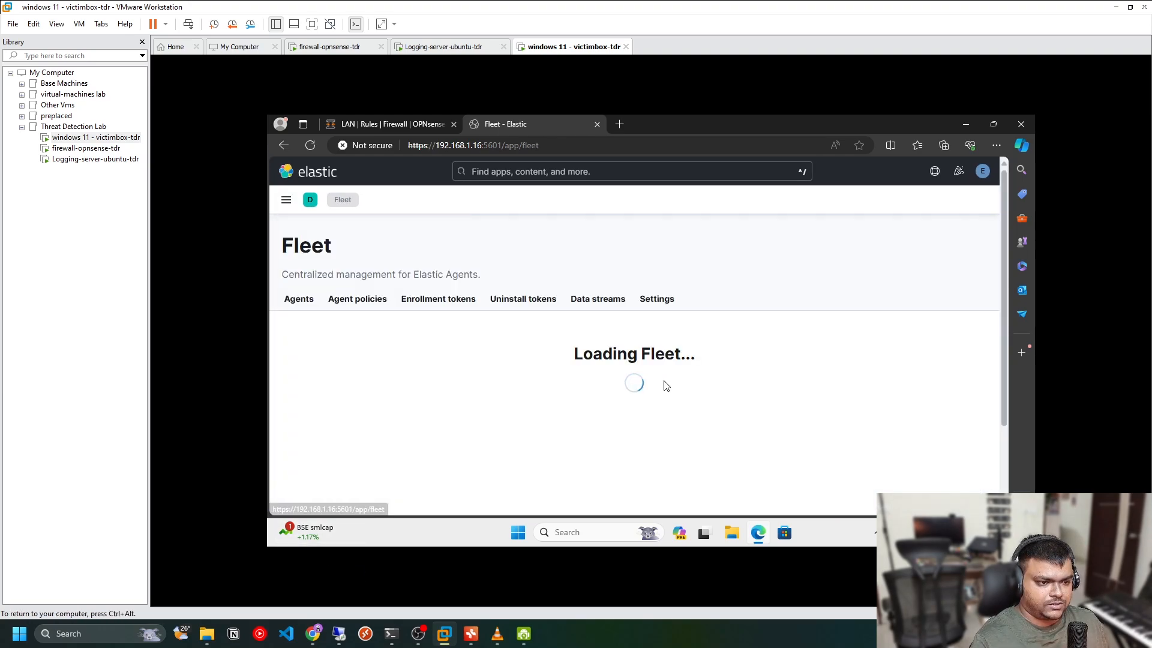
left_click(958, 337)
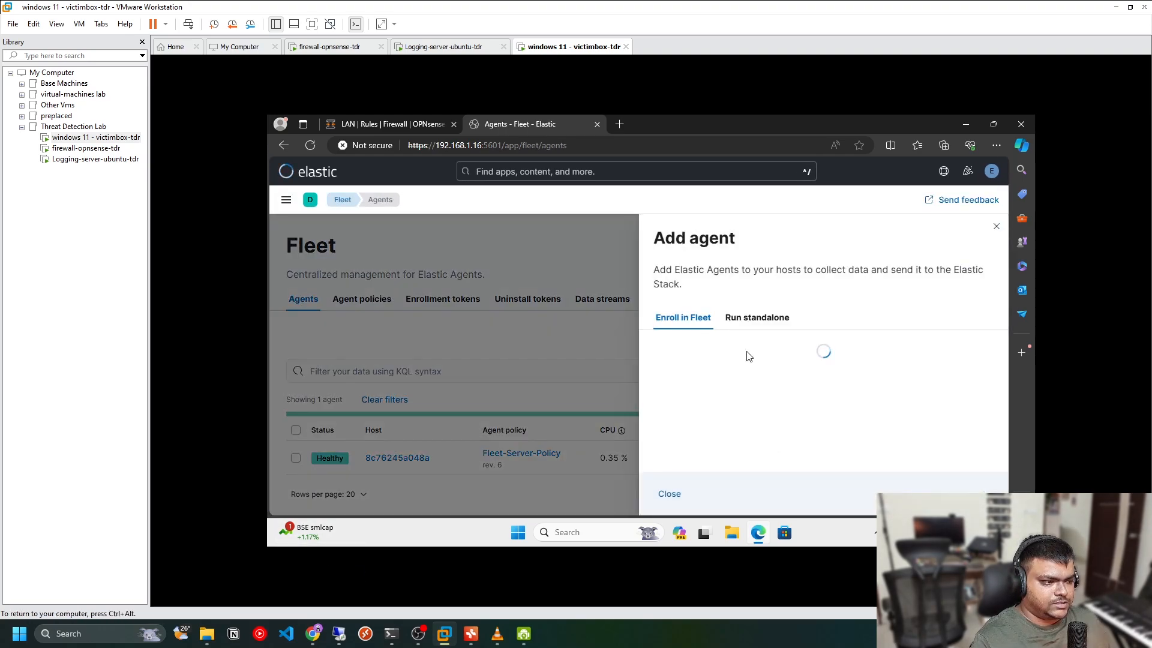
scroll(833, 402, "down", 1)
left_click(923, 355)
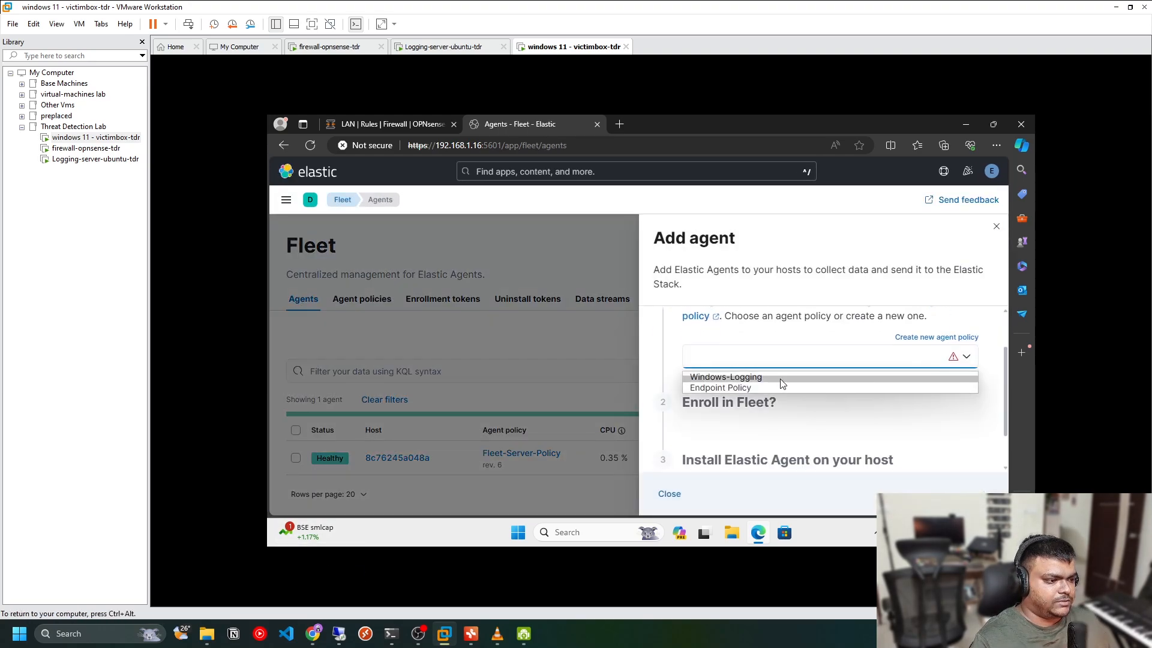
left_click(717, 377)
Show the Windows installation commands and copy them to the clipboard
scroll(760, 358, "down", 2)
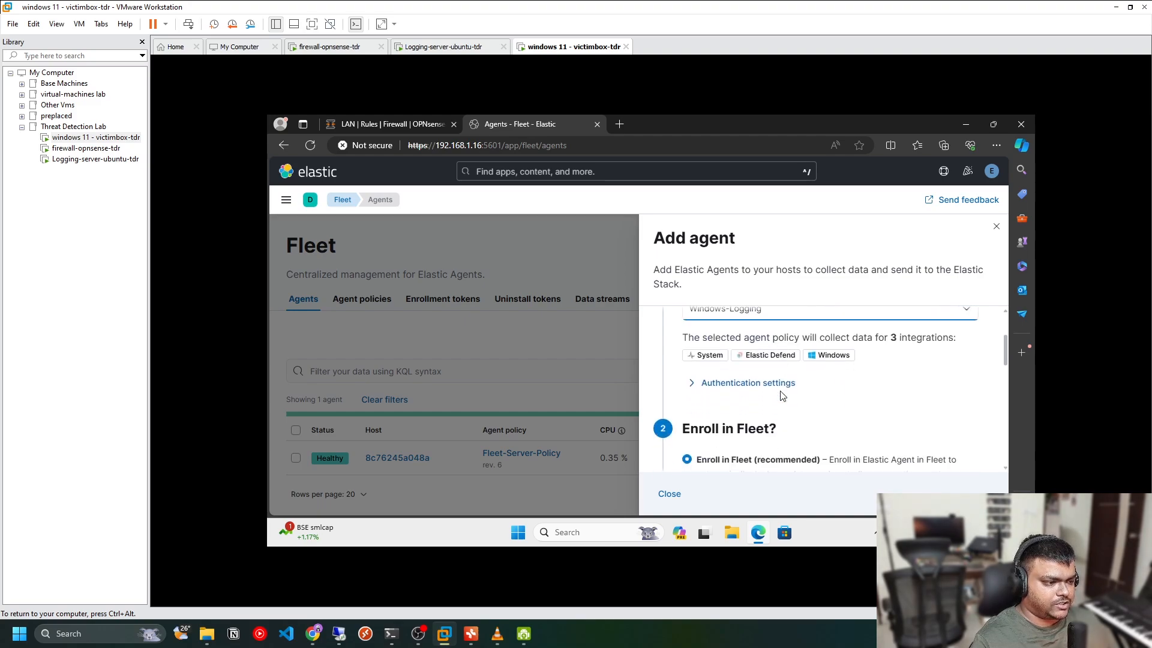
scroll(760, 358, "up", 1)
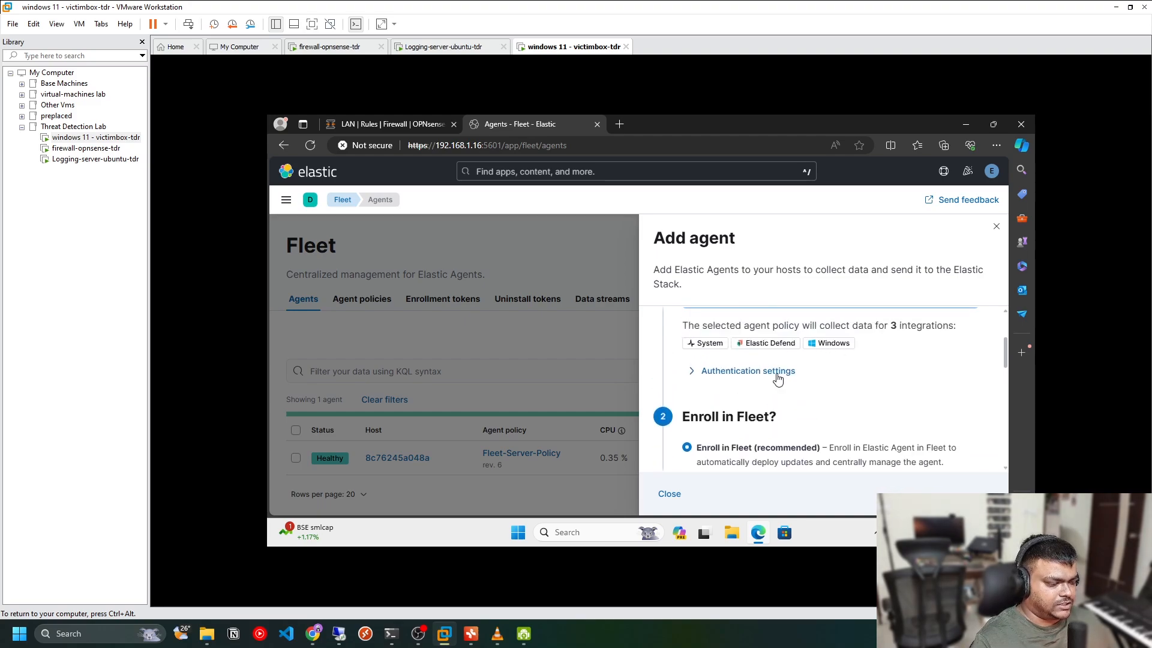
scroll(752, 360, "down", 4)
scroll(752, 359, "down", 3)
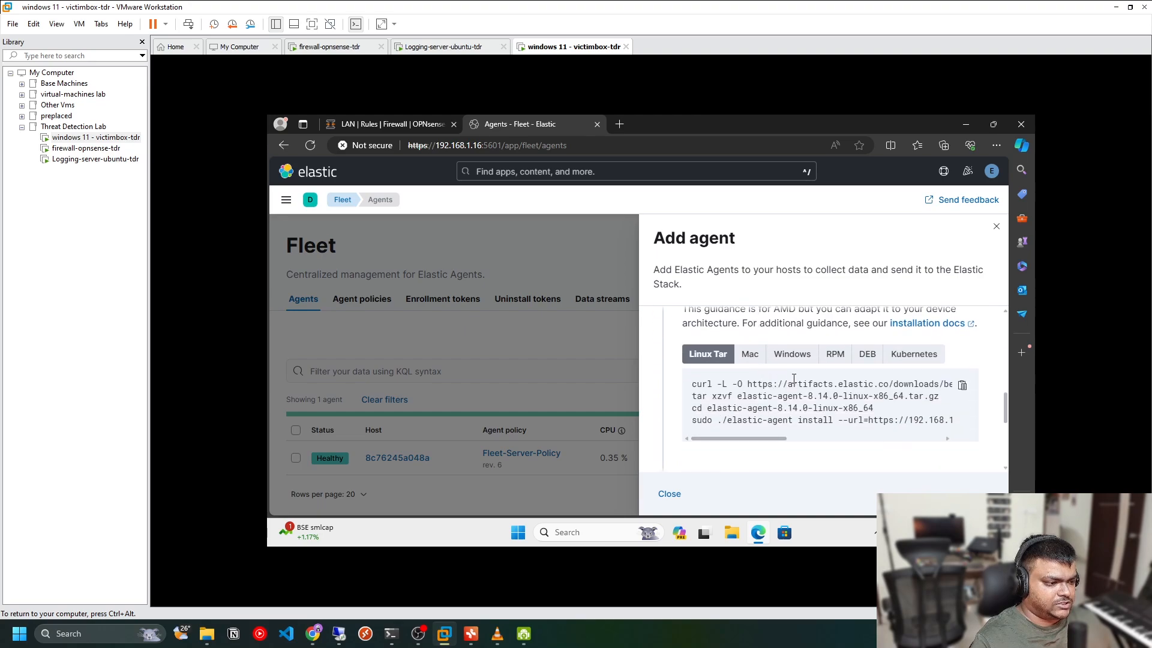
left_click(791, 354)
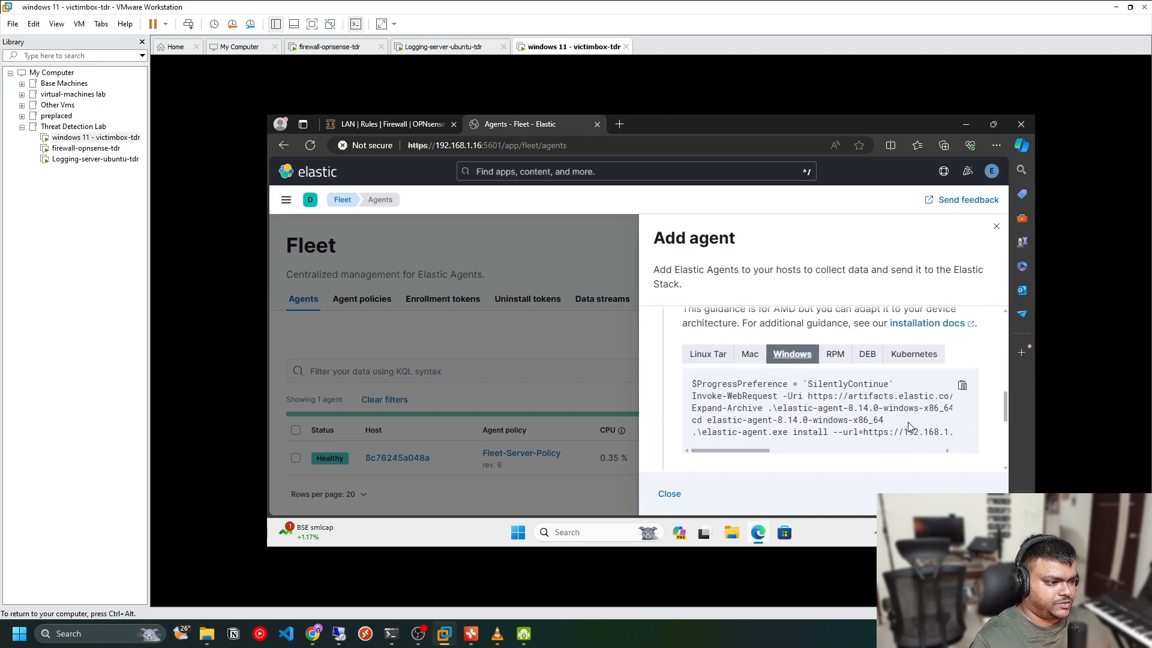
left_click(960, 386)
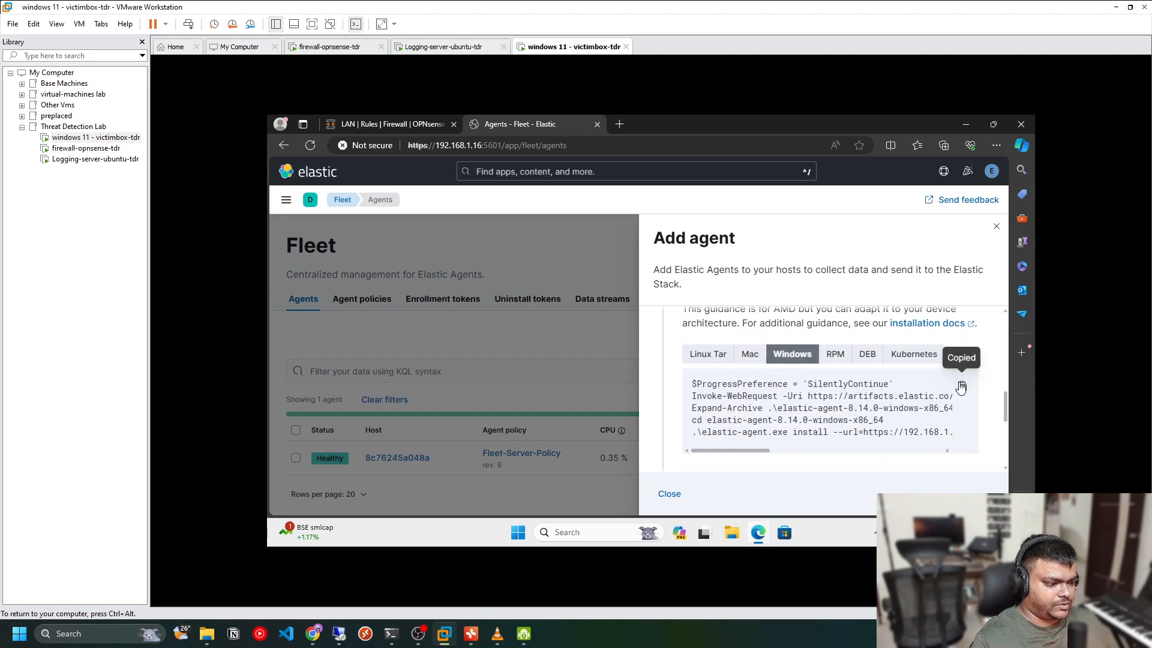
Search for PowerShell and launch Windows PowerShell as administrator, approving the elevation prompt
left_click(520, 532)
type("po")
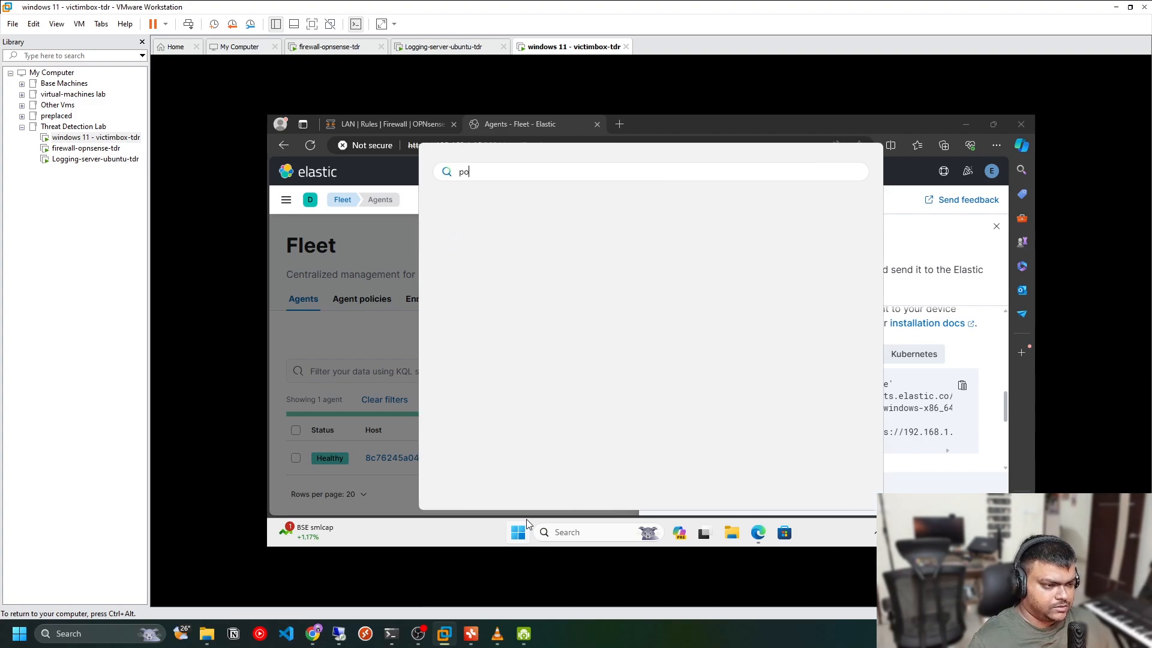
type("wersh")
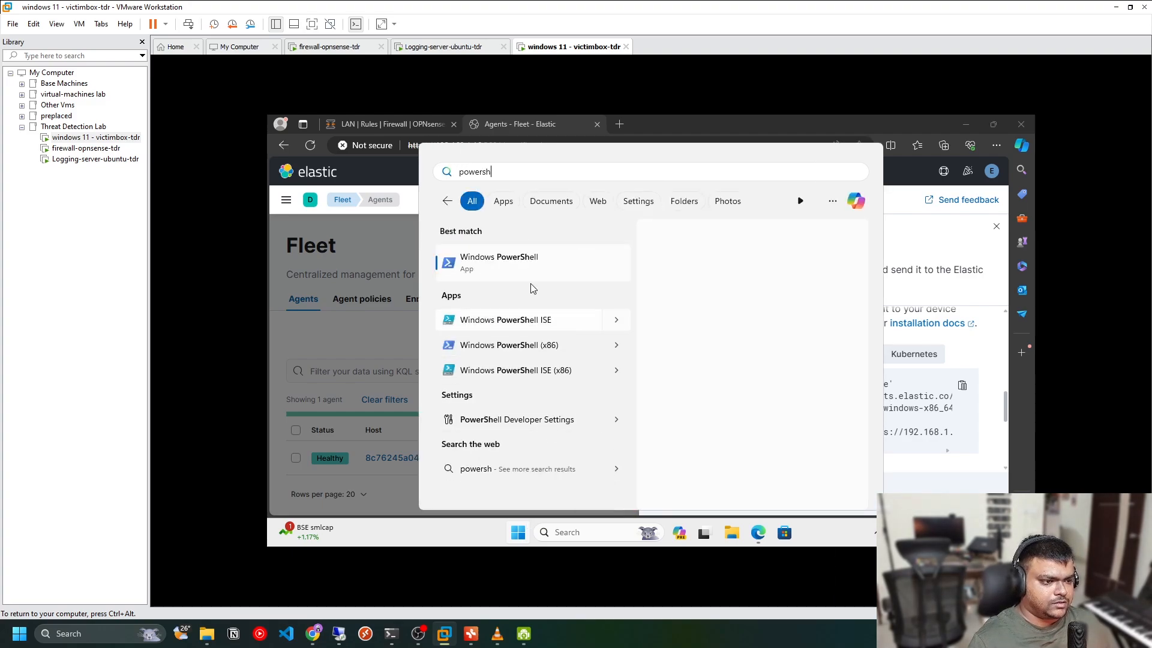
right_click(533, 267)
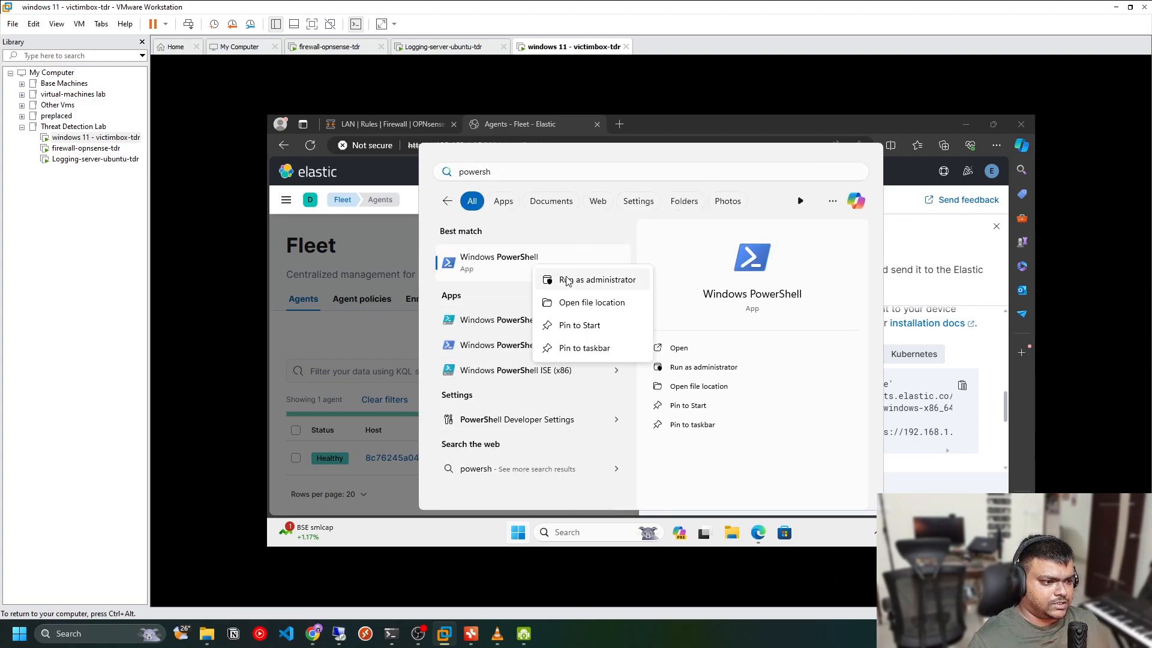
left_click(580, 279)
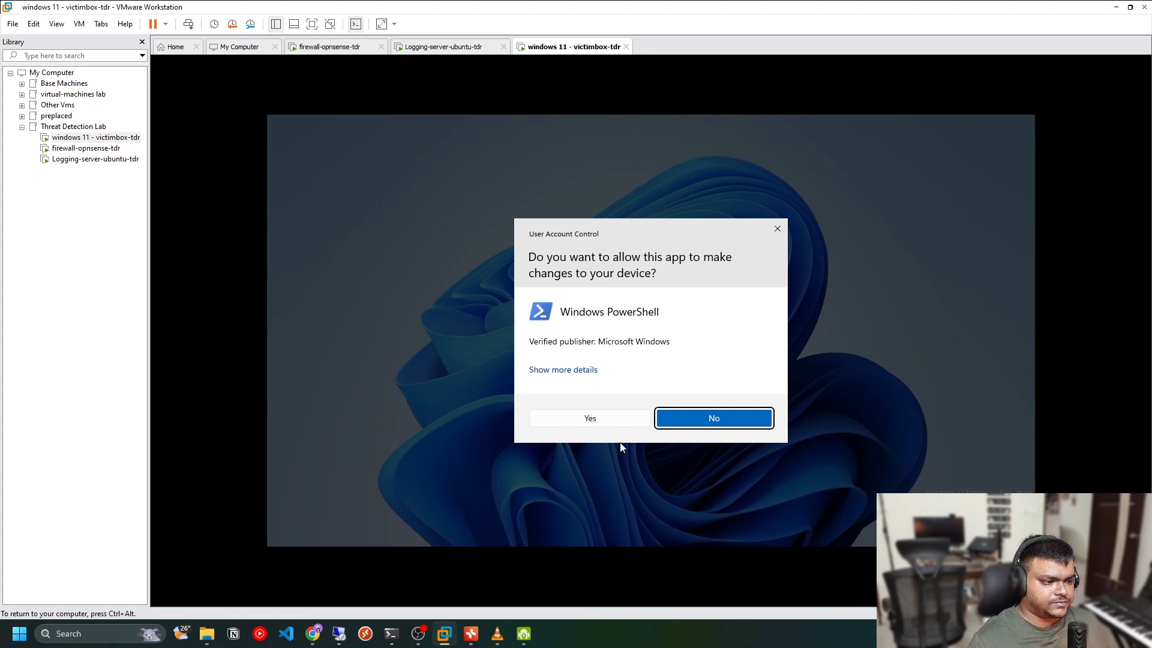
left_click(628, 413)
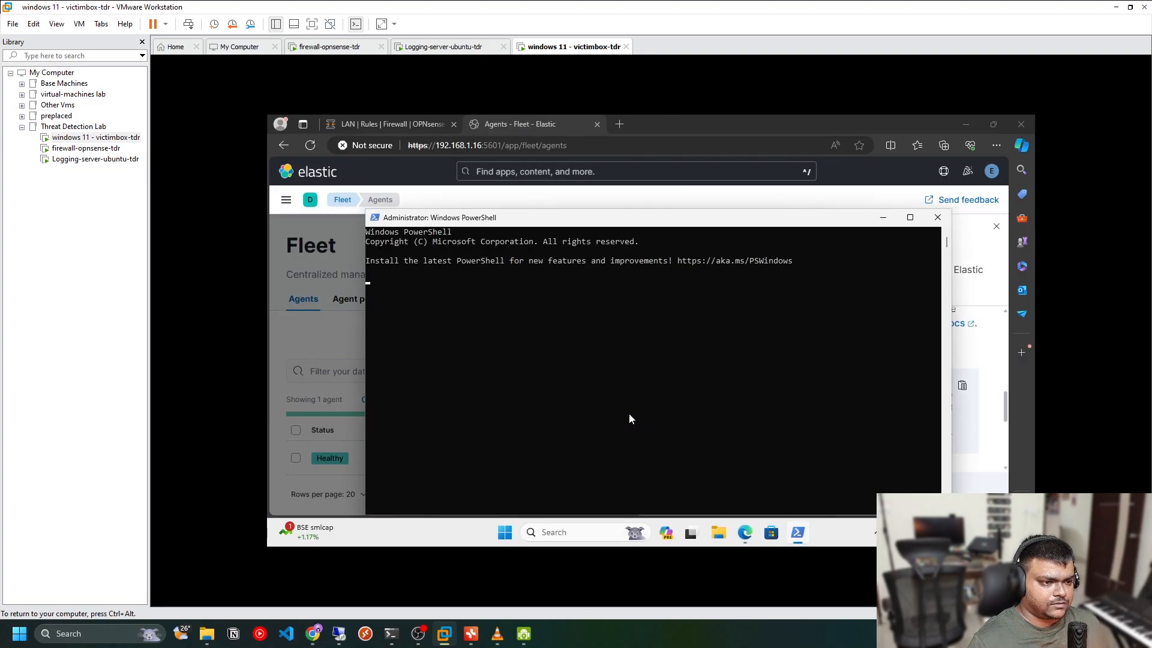
Clear the PowerShell console and change to the user's Downloads folder
left_click(579, 339)
type("clear")
key("Return")
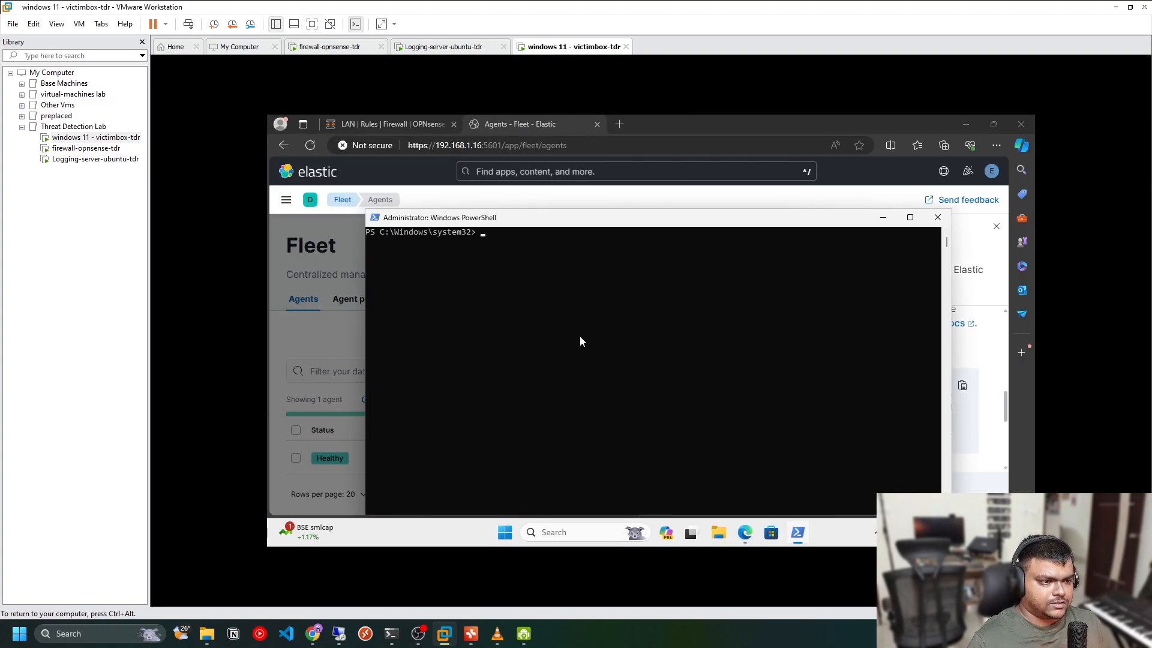
type("cd ~")
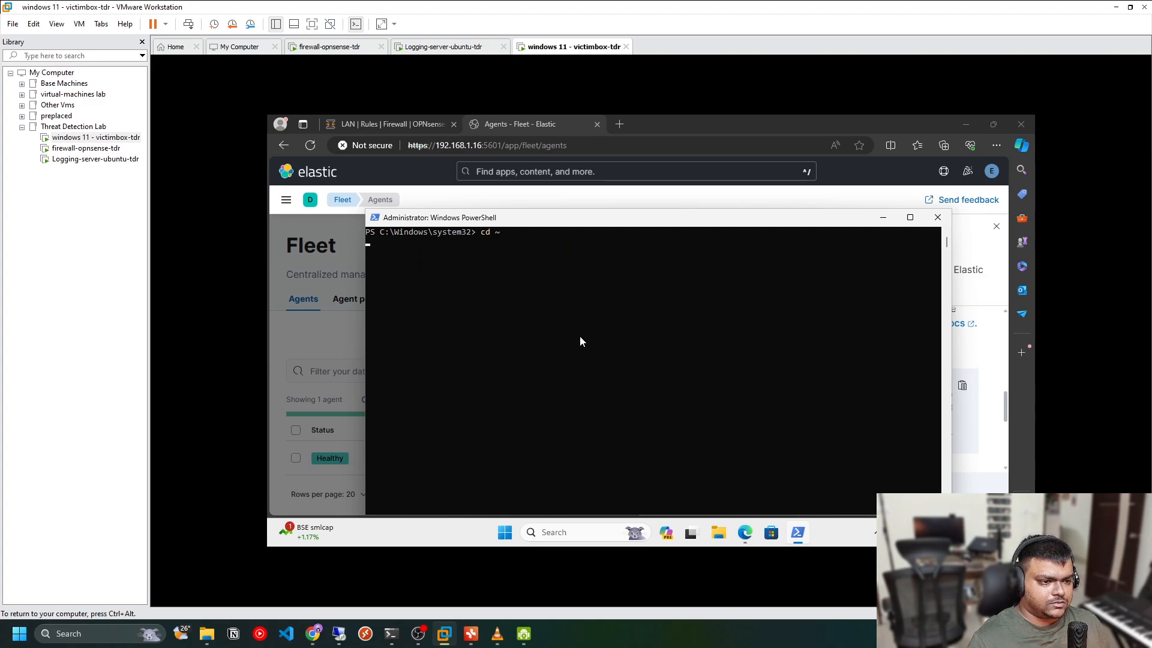
key("Return")
type("cd ")
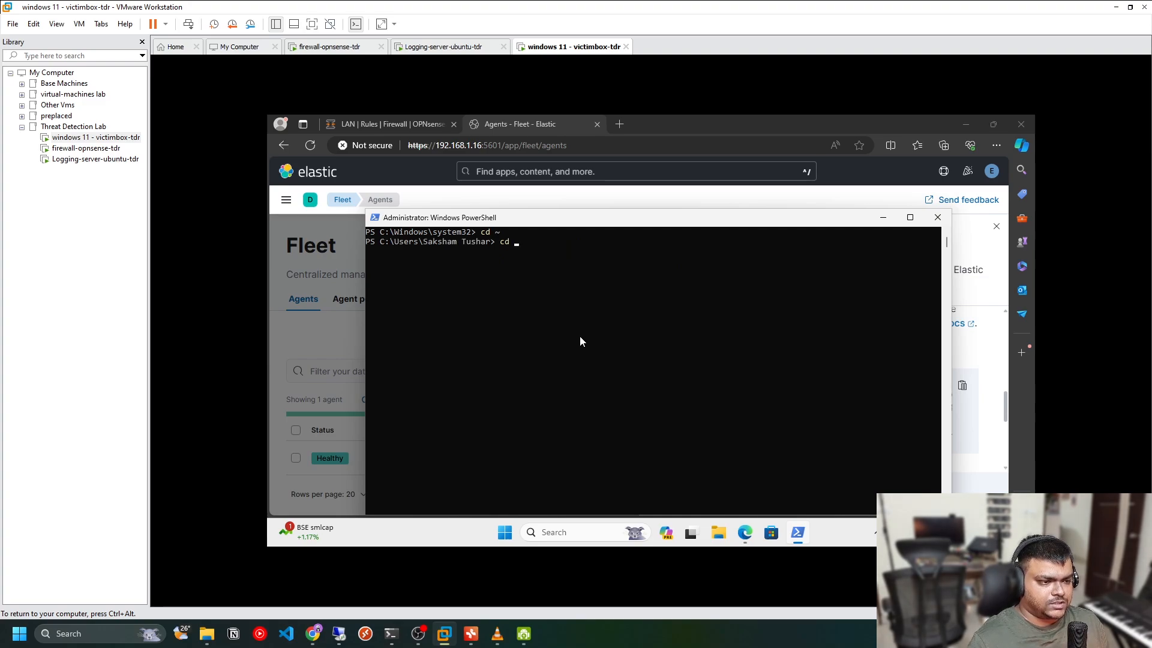
type(".\\Dow")
key("Tab")
key("Return")
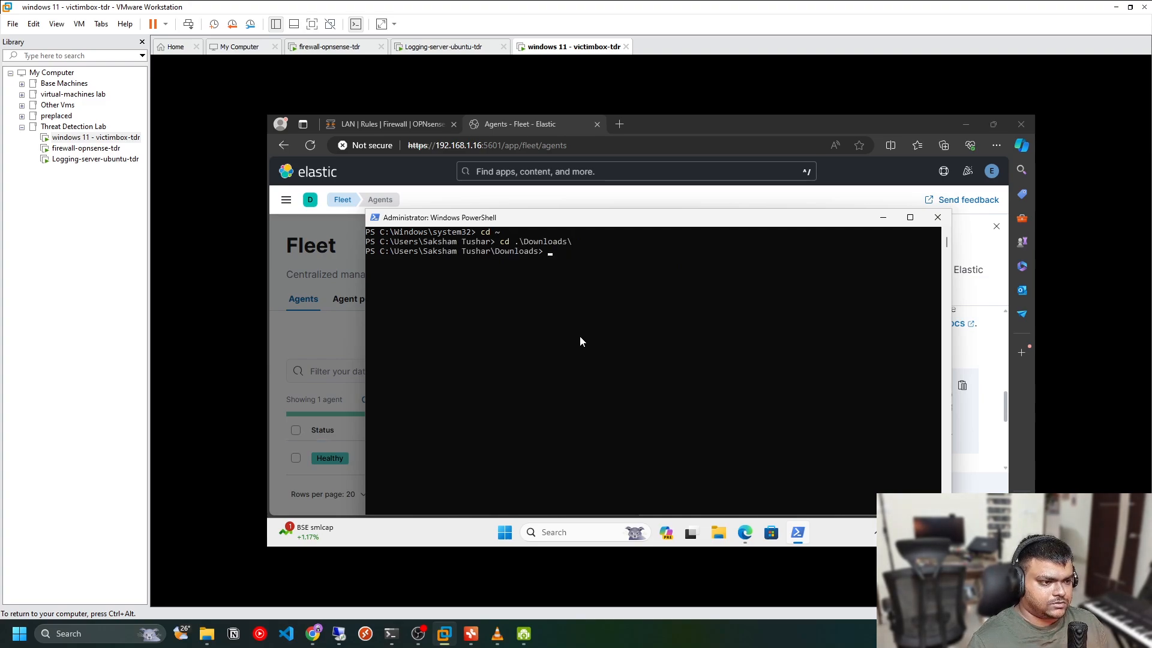
List the contents of the Downloads folder, clearing the console before and after
type("clear")
key("Return")
type("ls")
key("Return")
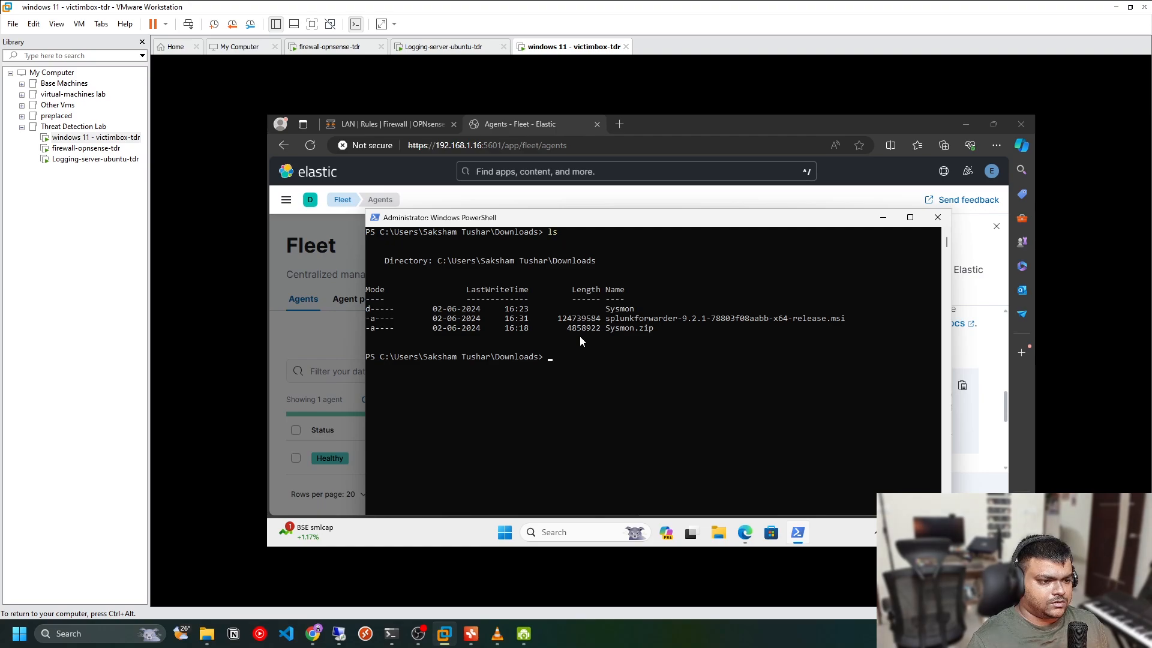
type("clear")
key("Return")
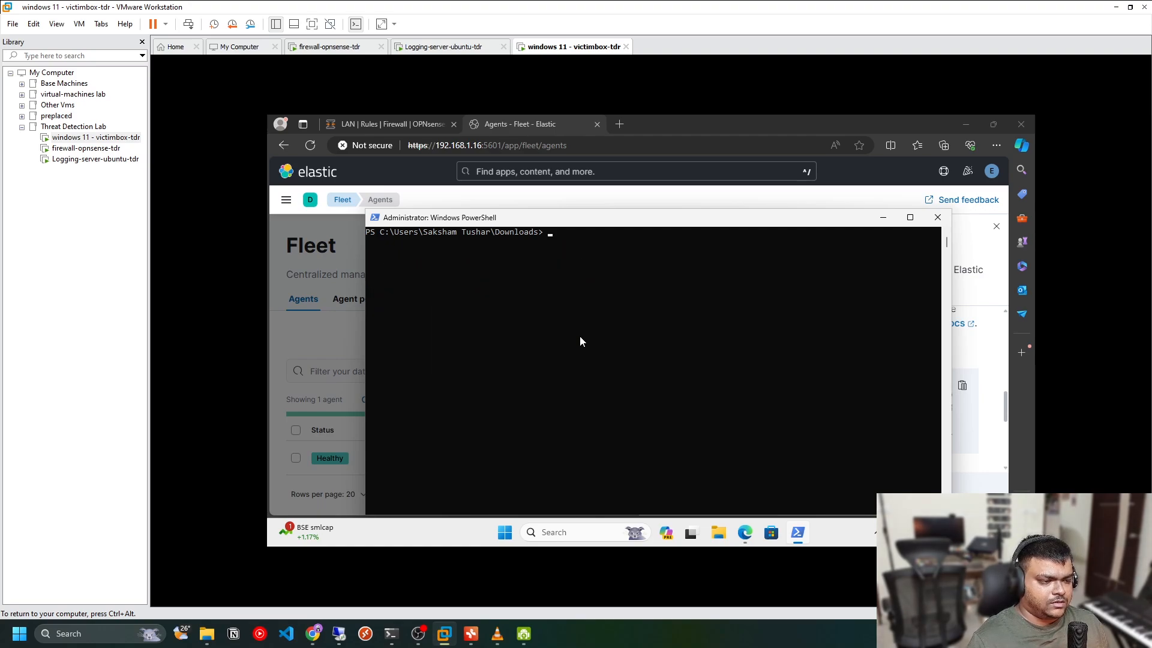
Open a new Notepad document and paste the copied Elastic Agent installation commands, including the enrollment token
left_click_drag(828, 217, 765, 270)
left_click_drag(618, 268, 662, 221)
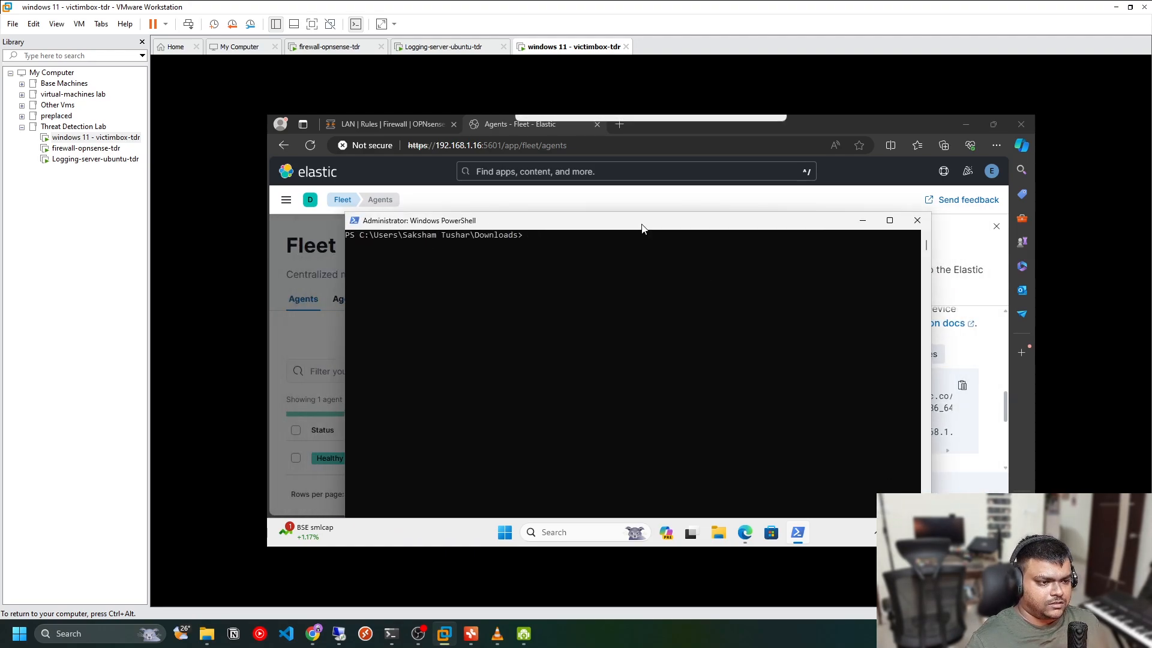
left_click(723, 298)
left_click(977, 351)
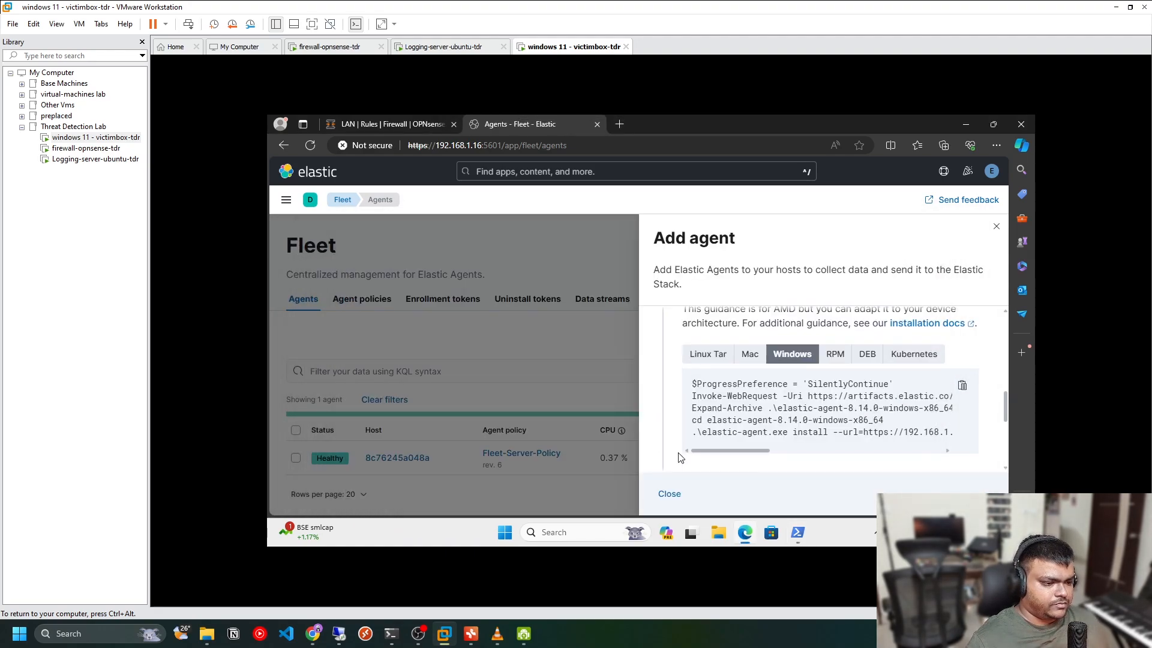
key("super+r")
type("notepad")
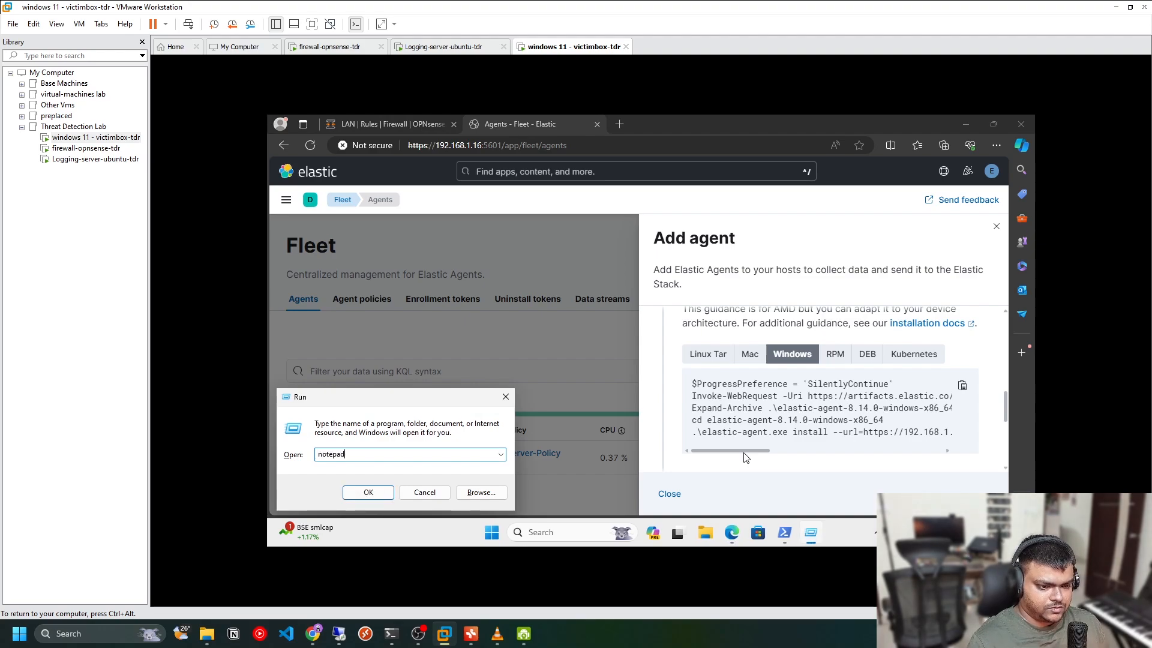
key("Return")
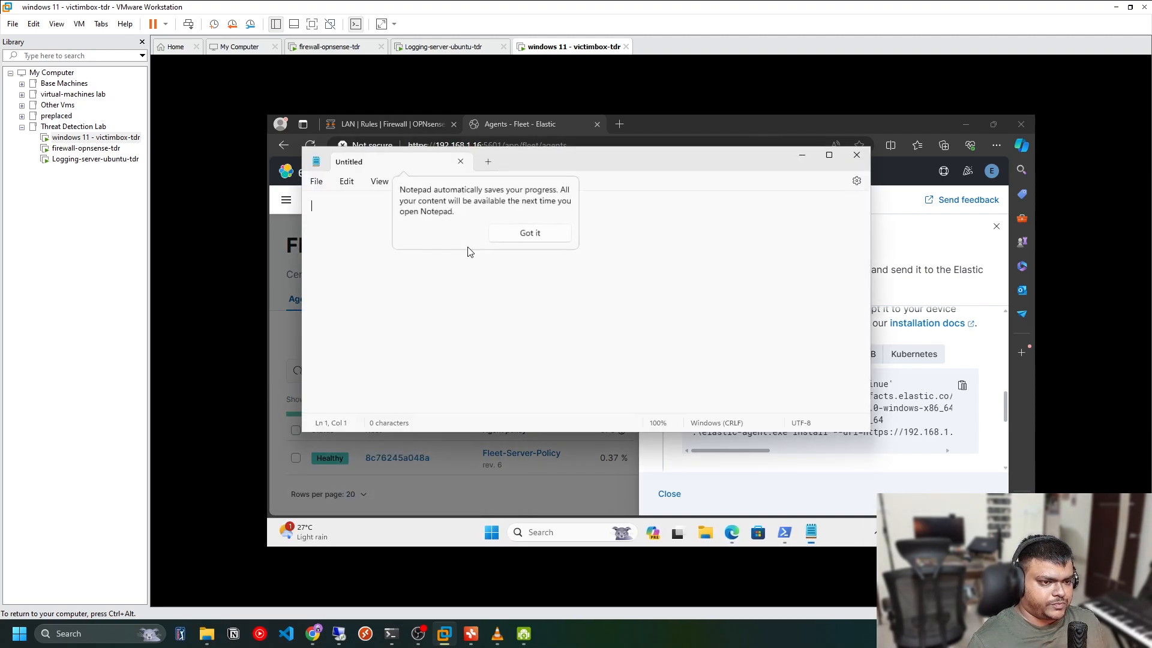
left_click(521, 236)
key("ctrl+v")
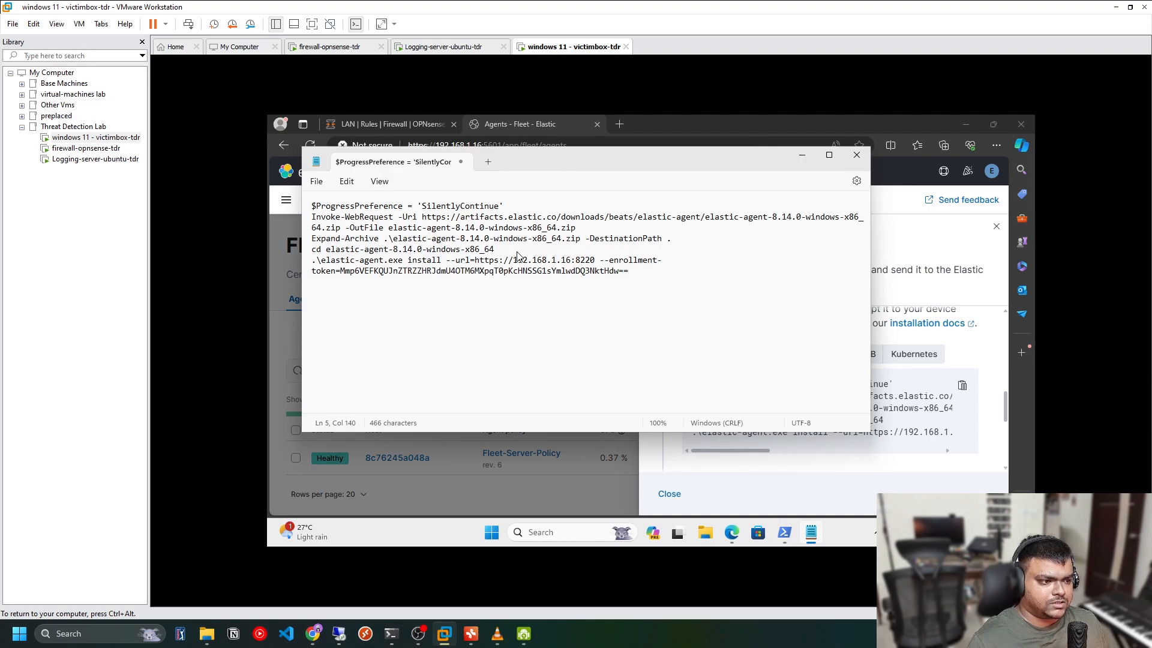
Append an --ins option after the enrollment token at the end of the install command
type("--insecure")
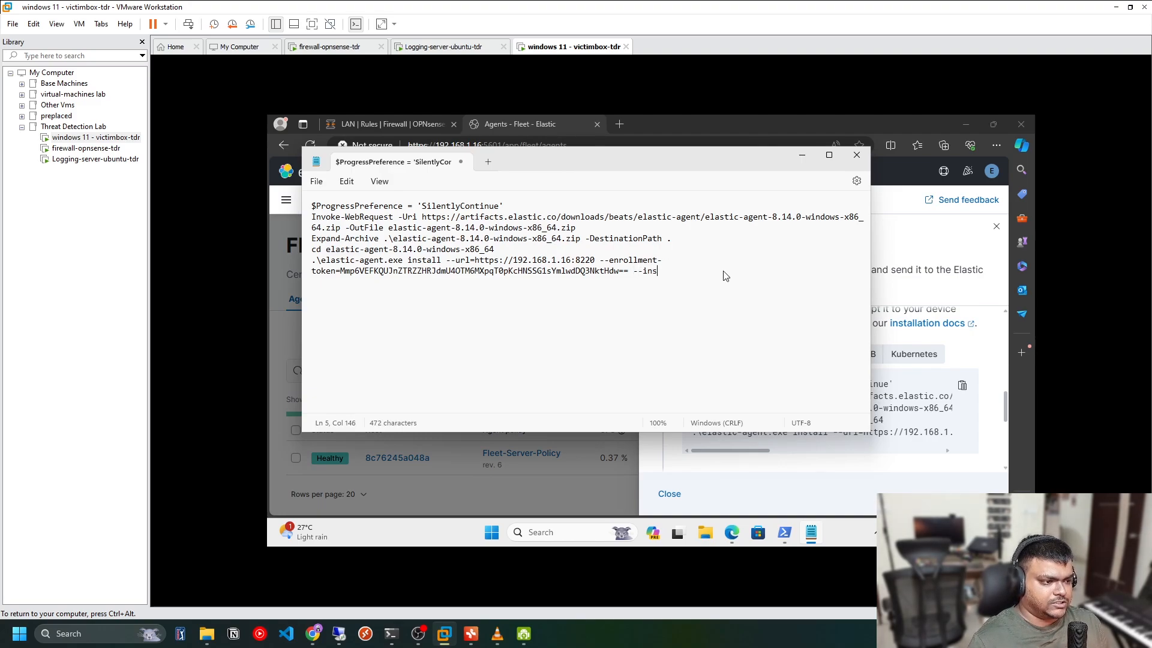
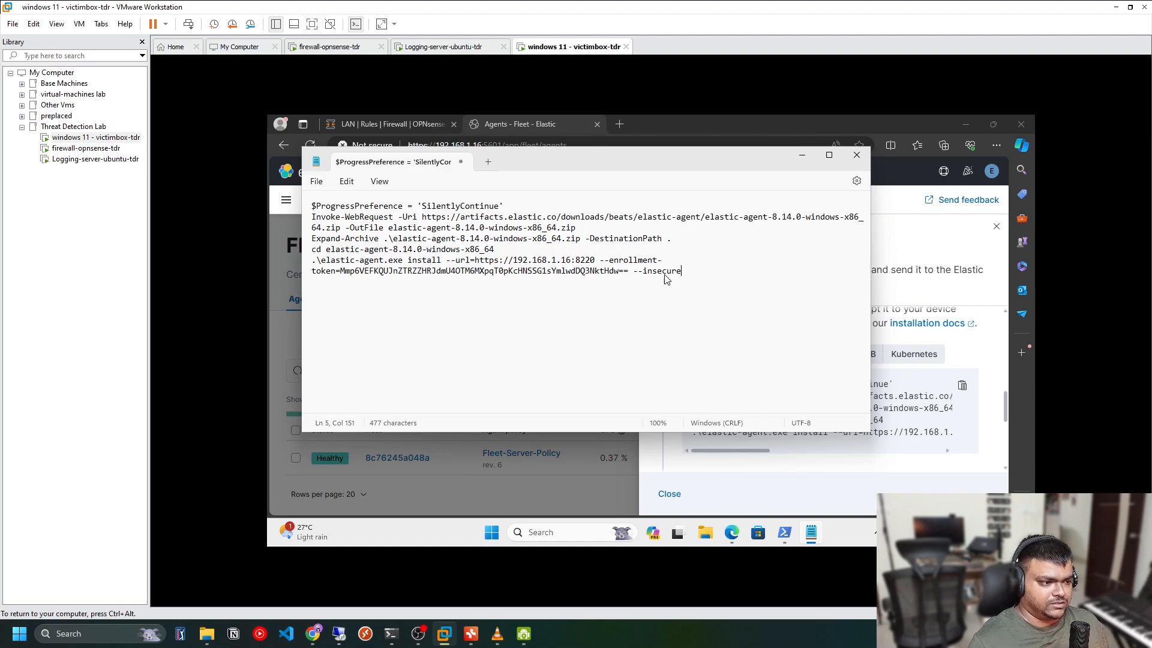
Run the Notepad install commands in the administrator PowerShell console and confirm the Elastic Agent installation with Y
left_click_drag(666, 279, 309, 206)
key("super+c")
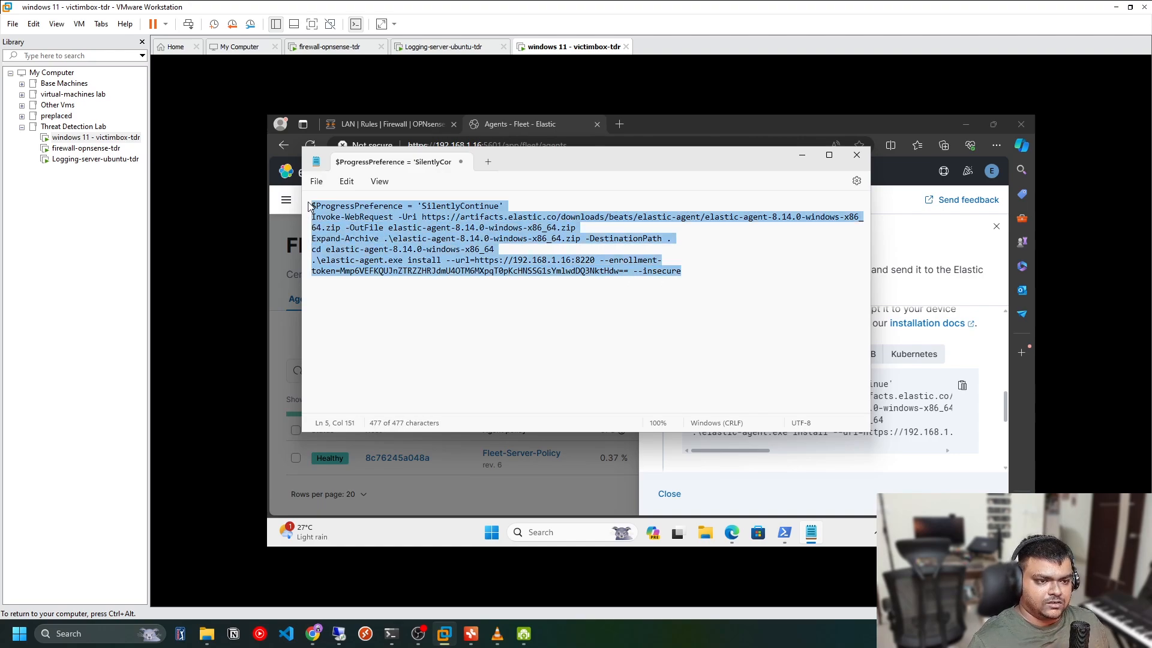
left_click(785, 531)
key("ctrl+v")
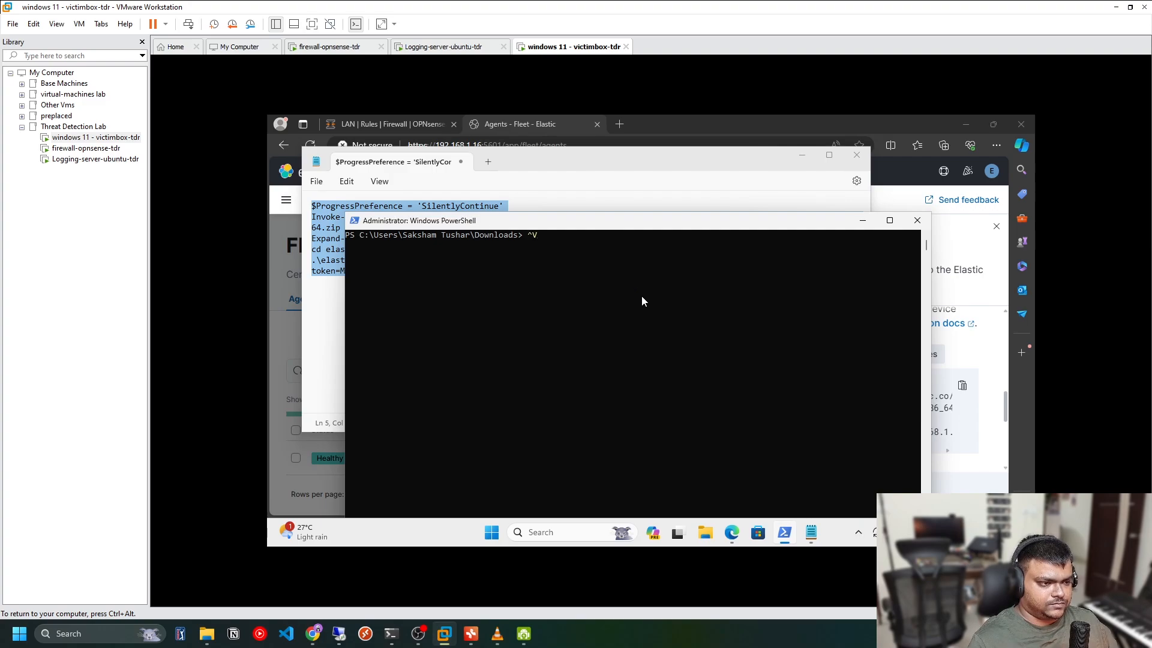
right_click(642, 296)
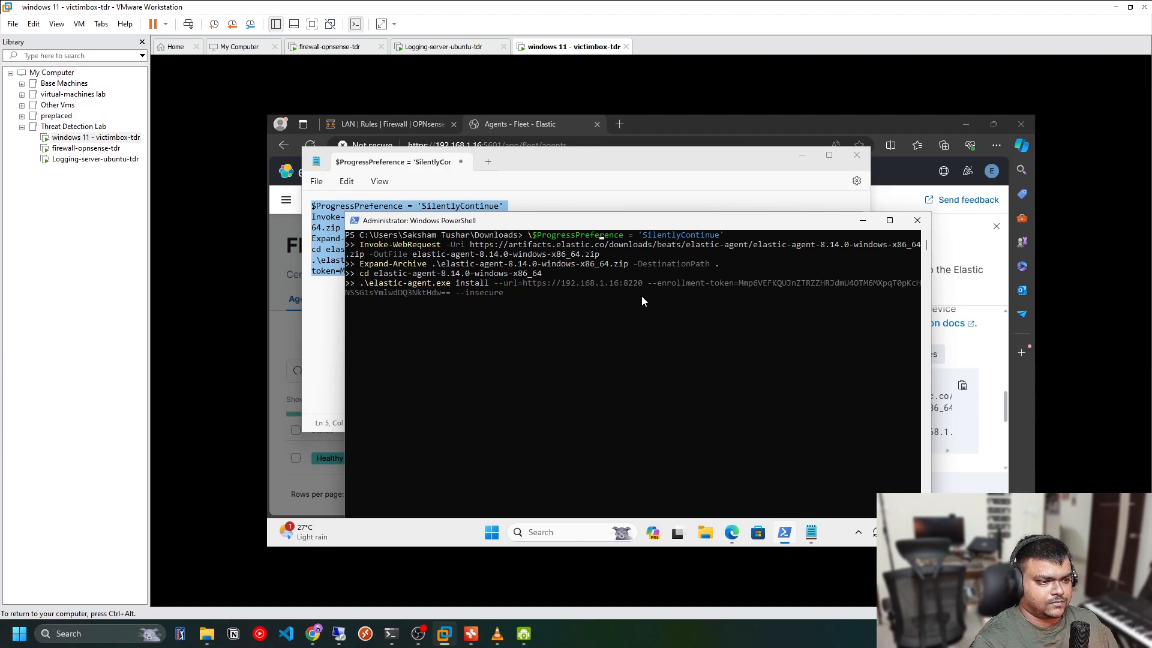
key("BackSpace")
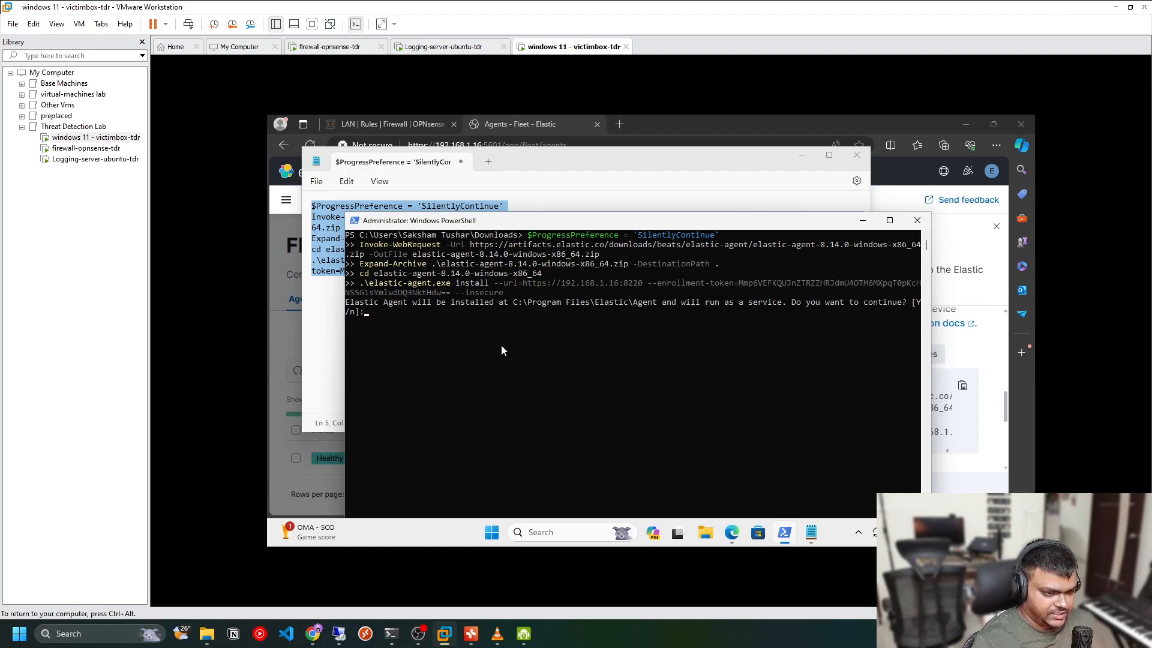
type("Y")
key("Return")
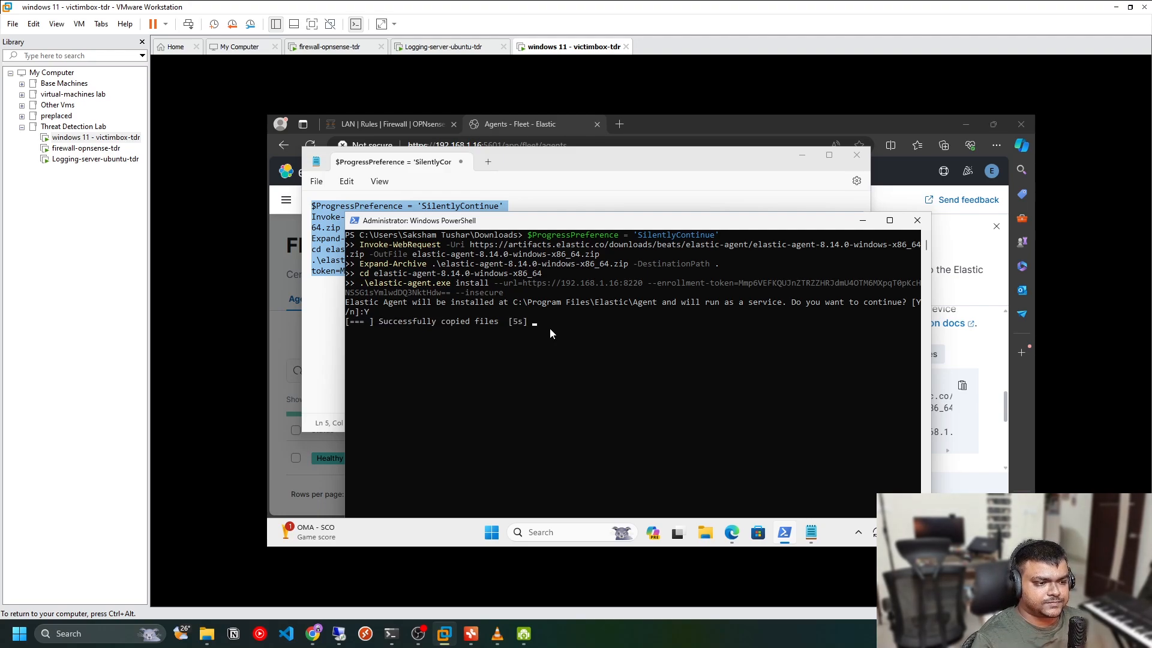
Review the agent installation output and the Add agent flyout's enrollment and incoming-data confirmations
left_click_drag(681, 225, 550, 154)
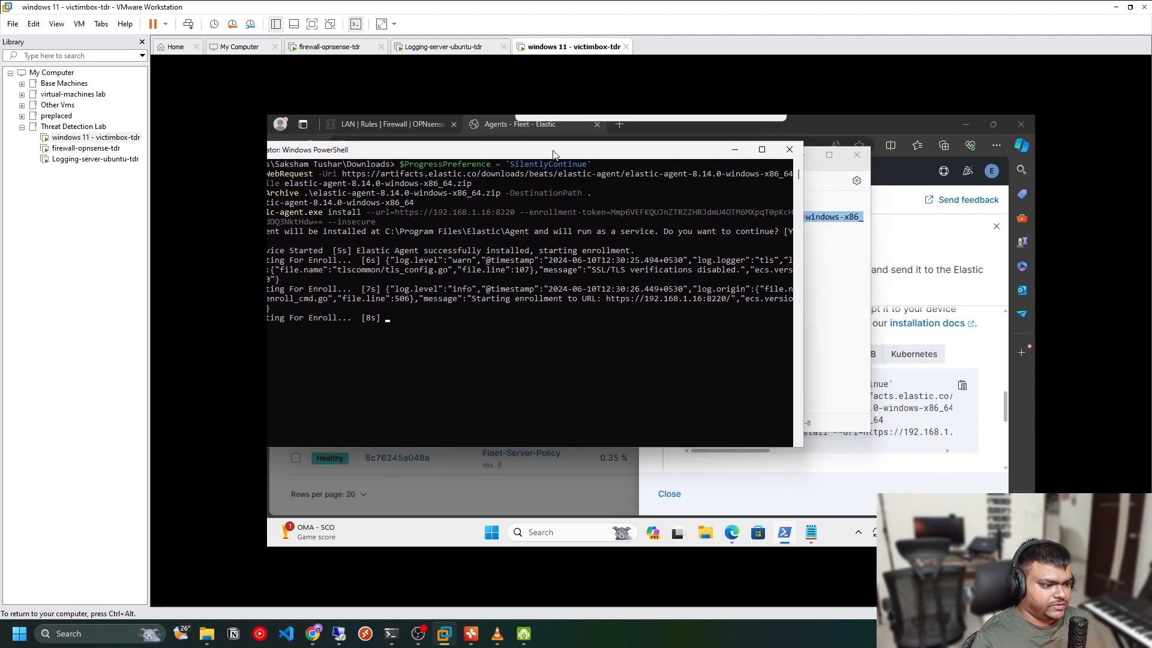
left_click(834, 168)
left_click(801, 155)
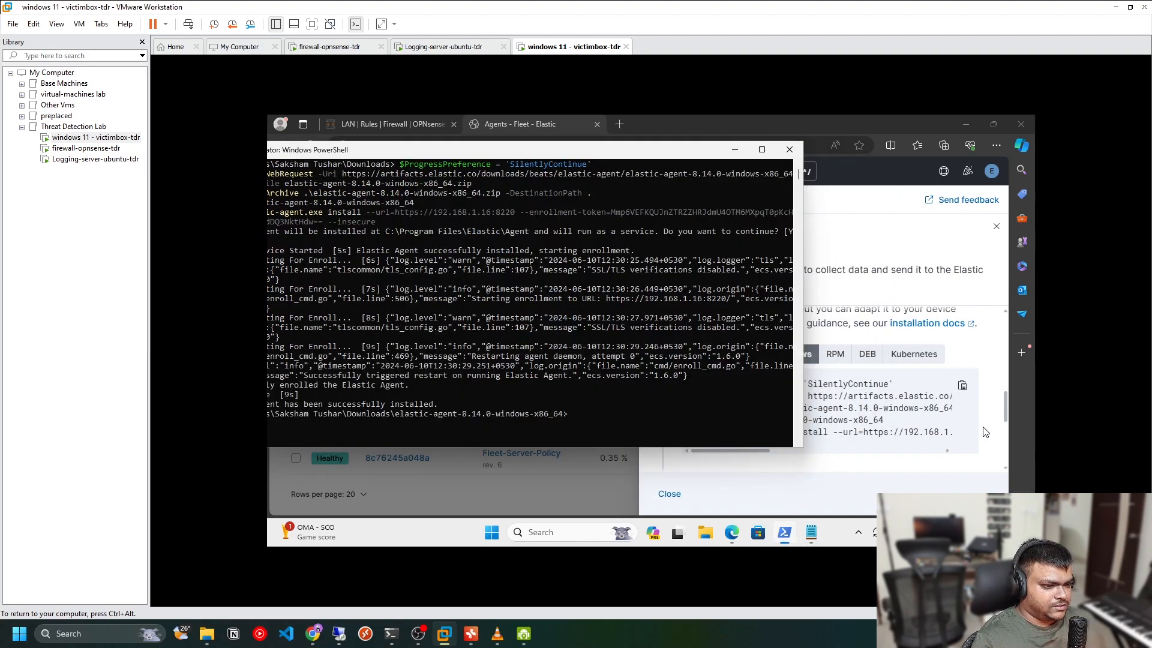
left_click_drag(478, 149, 611, 162)
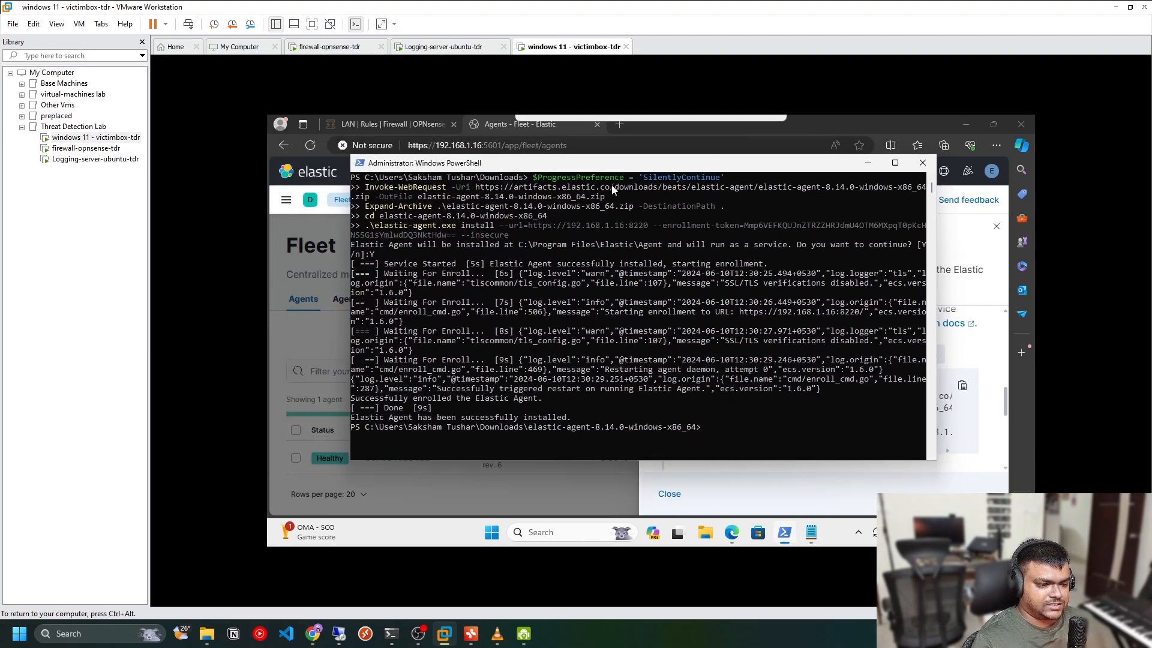
left_click(869, 162)
scroll(798, 405, "down", 3)
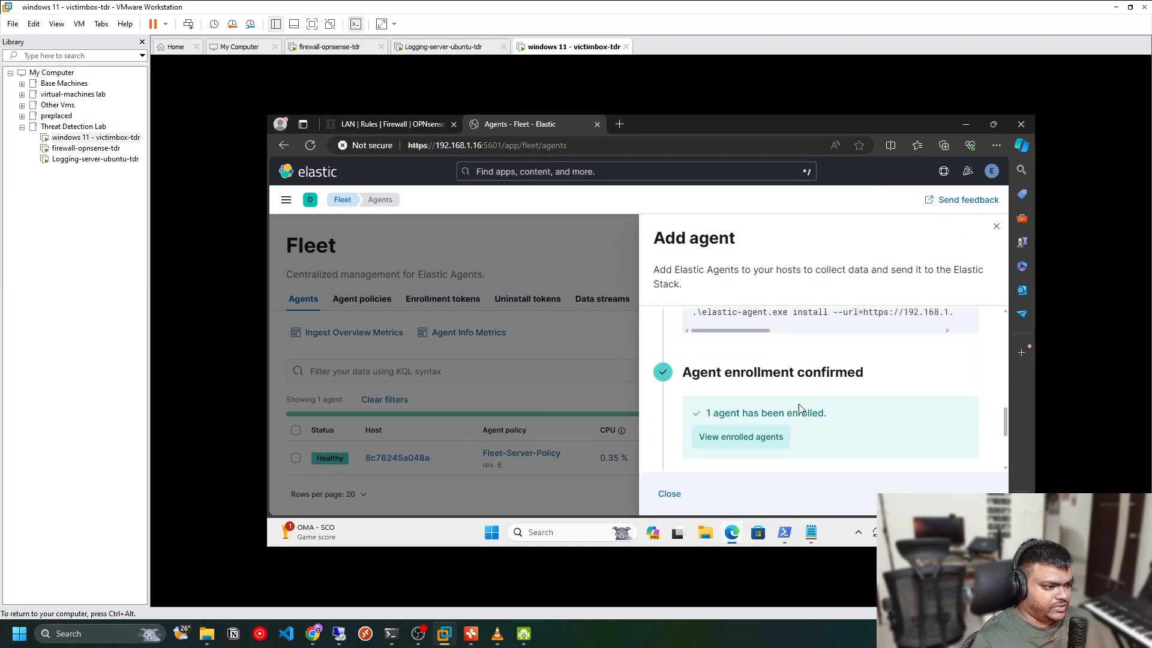
scroll(836, 414, "down", 2)
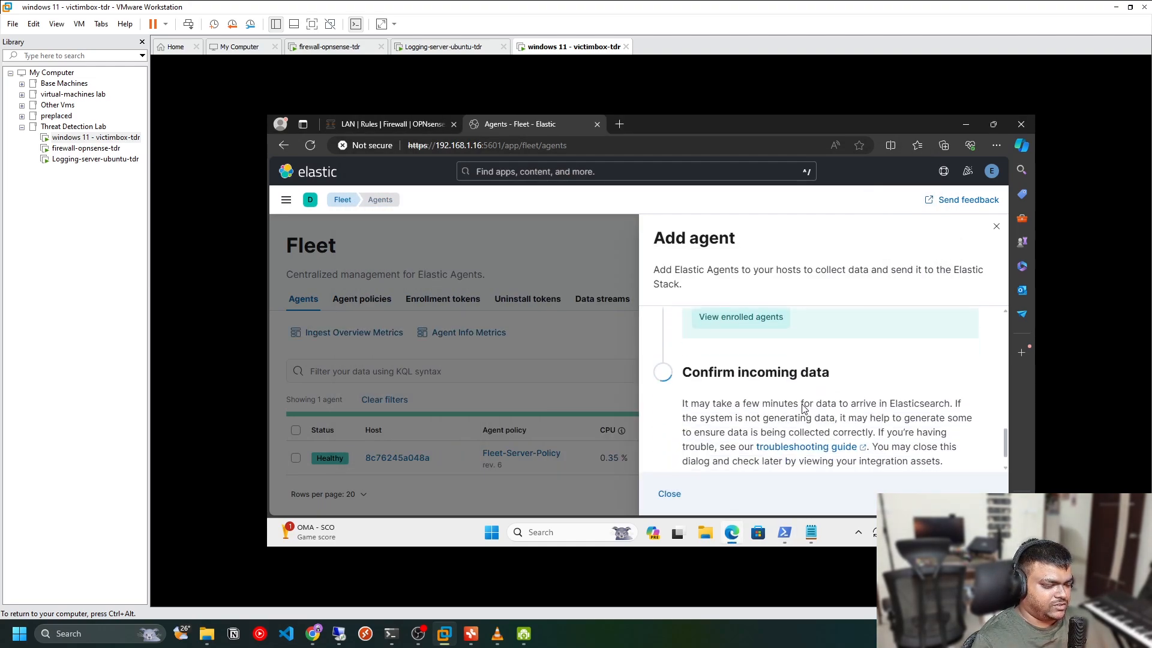
scroll(905, 391, "down", 1)
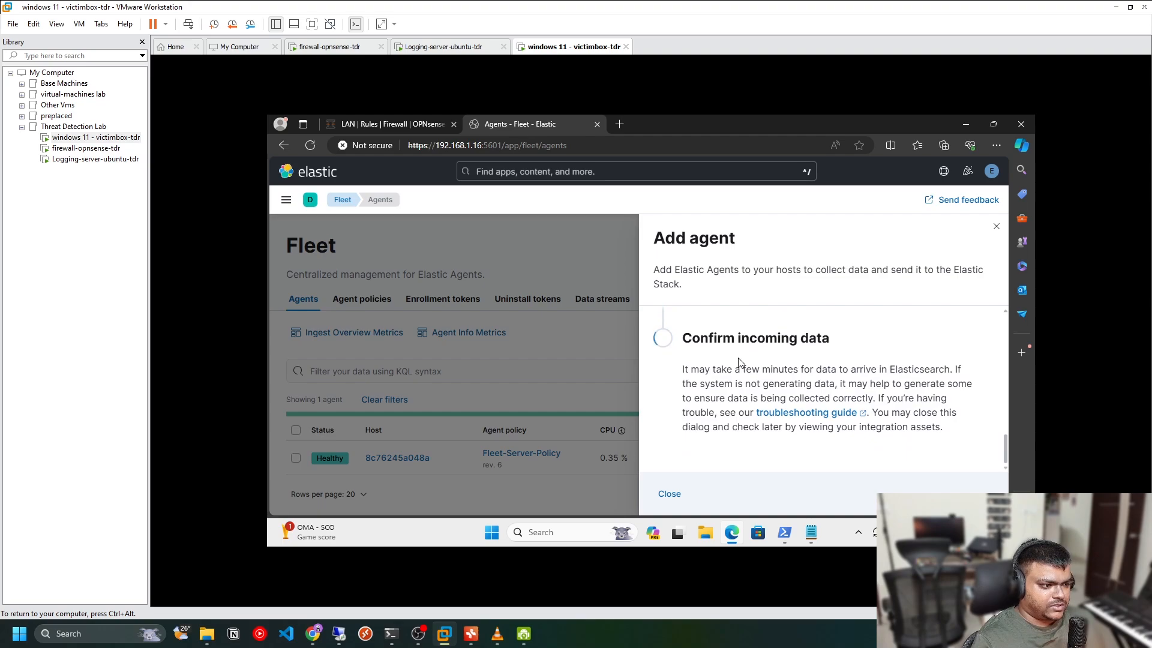
scroll(787, 391, "up", 2)
Open the enrolled agents list and view the details of the new desktop-25qkuuo agent
left_click(743, 403)
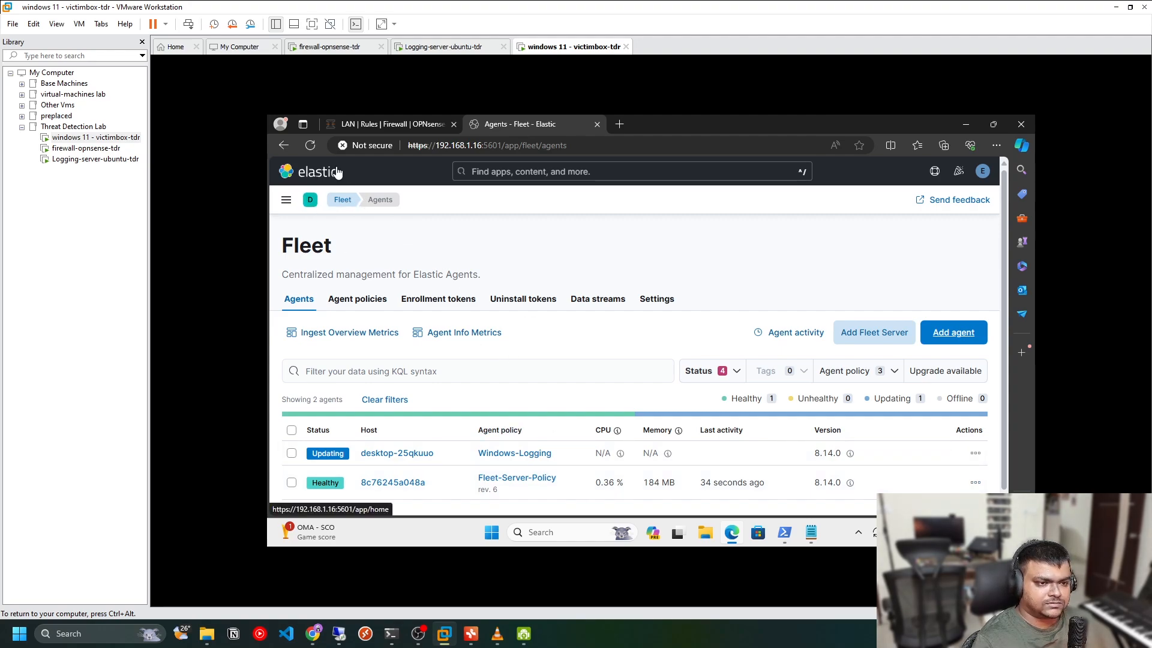
left_click(396, 454)
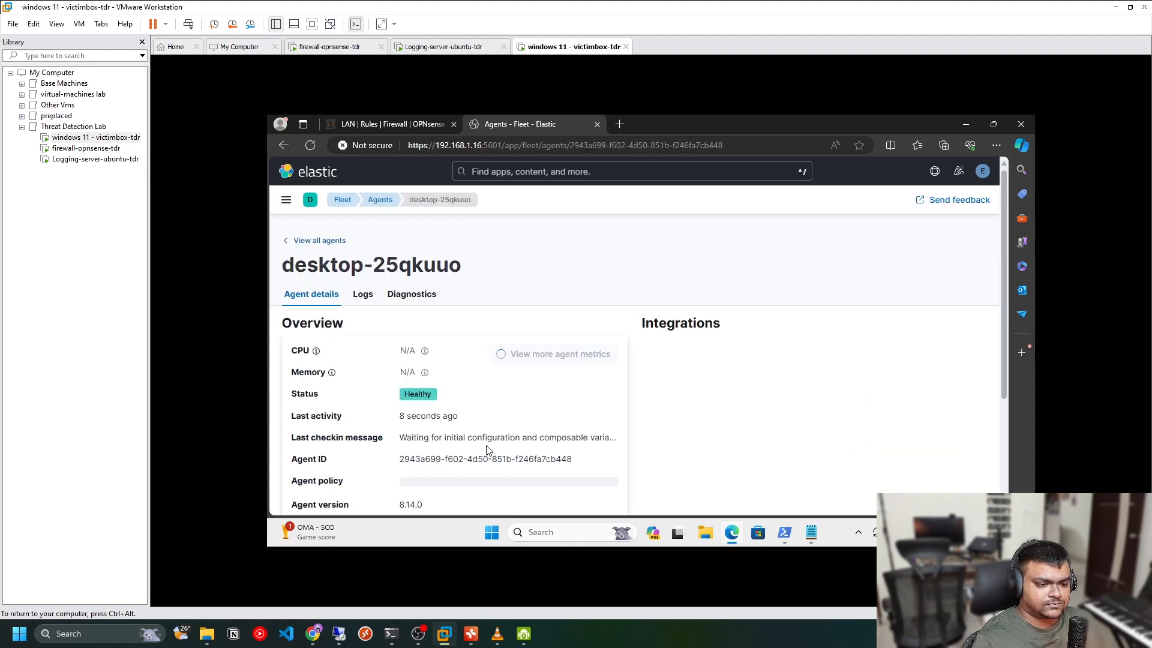
left_click(300, 242)
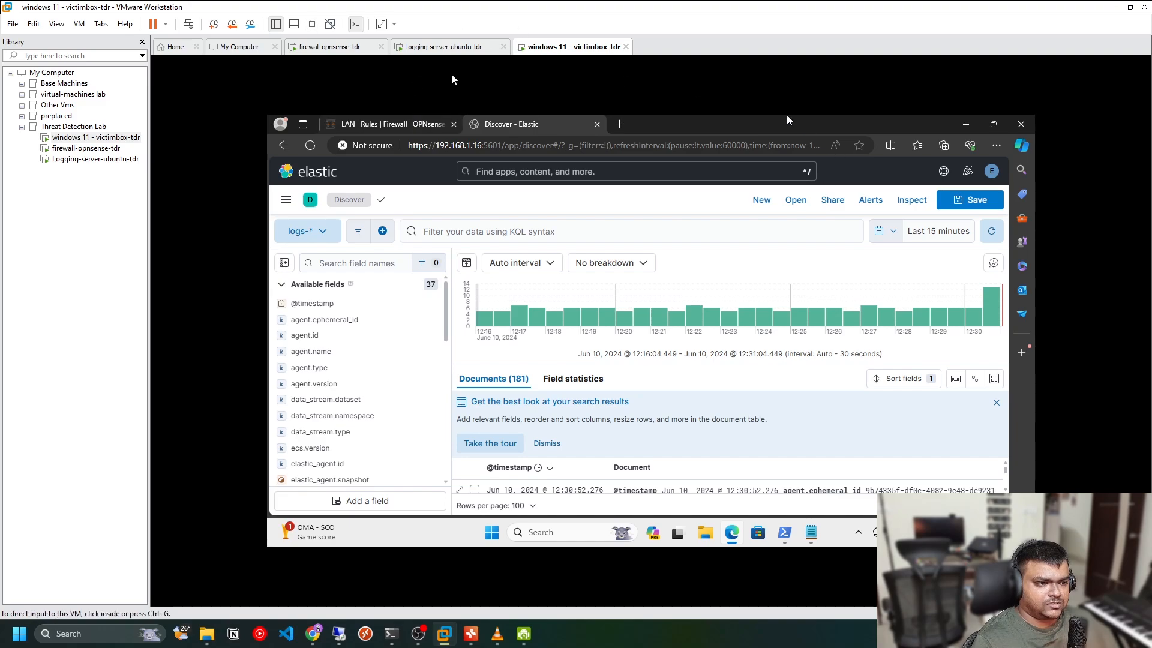
Switch to the Logging-server Ubuntu VM and unlock it with the account password
left_click(441, 46)
left_click(641, 363)
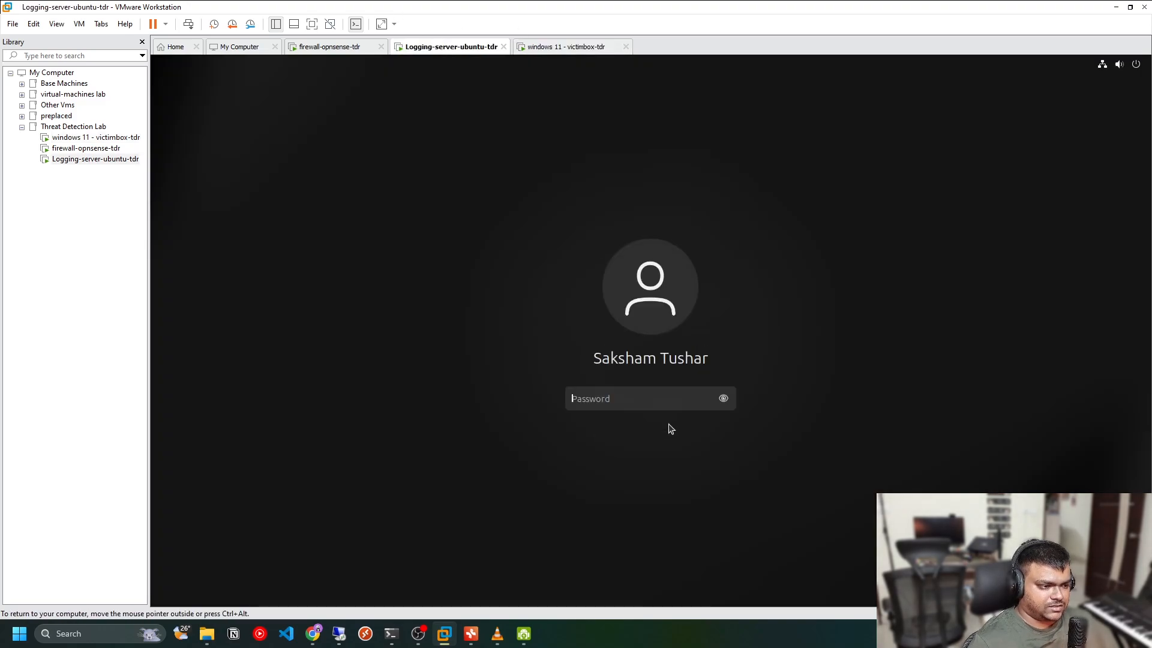
type("••")
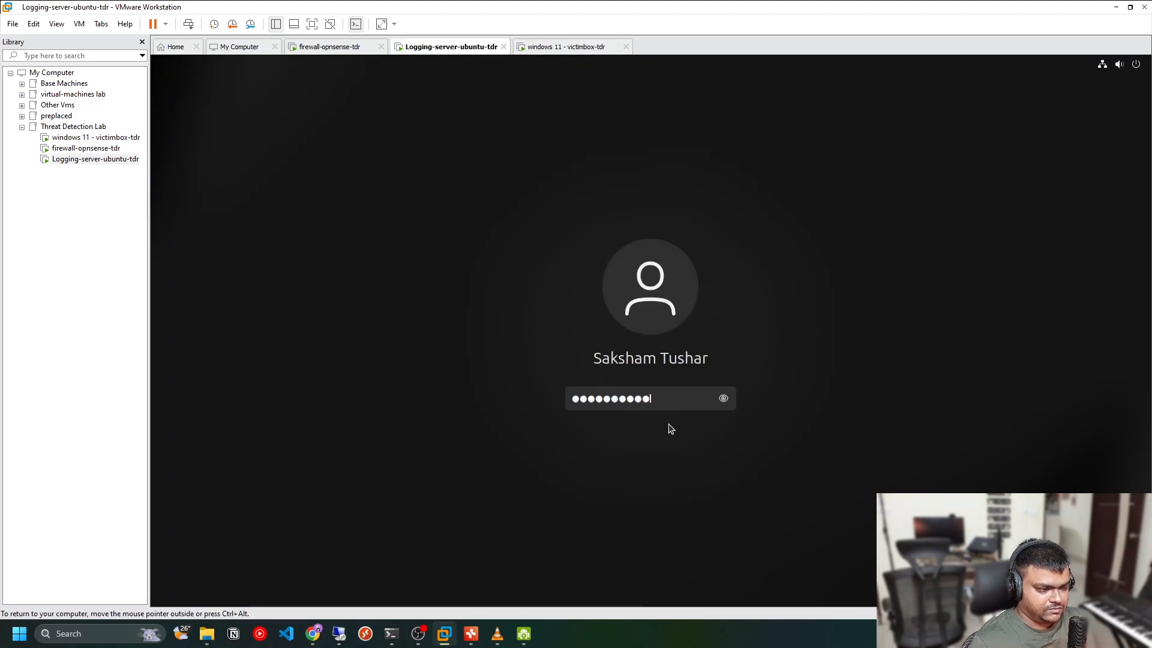
key("Return")
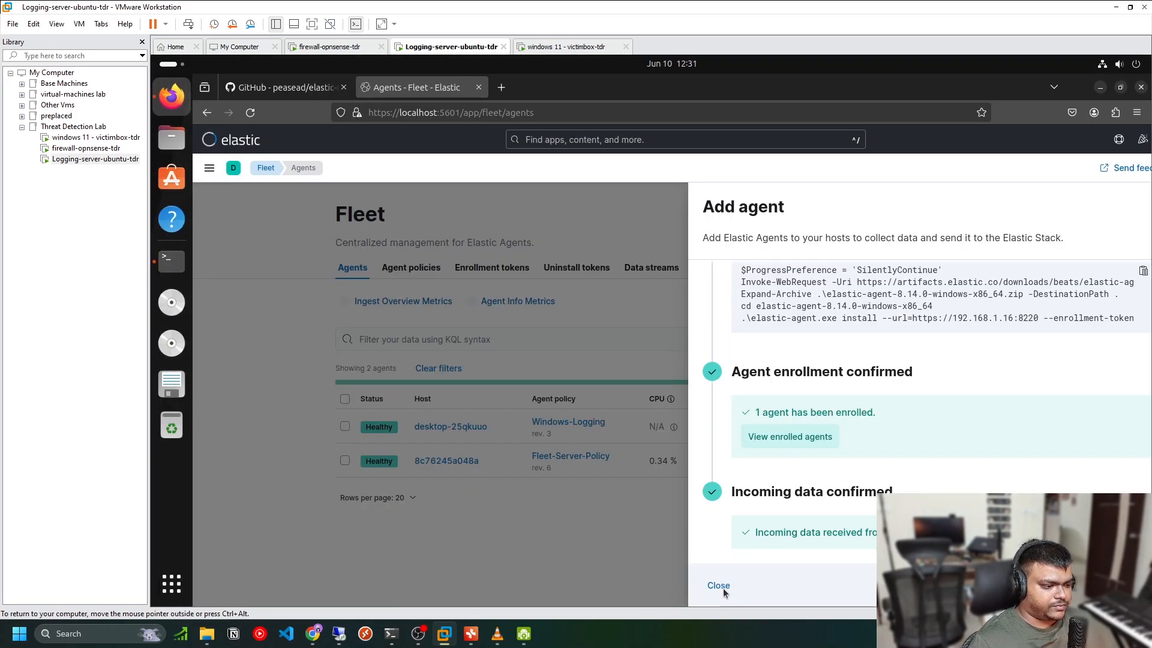
Close the Add agent flyout and open Discover with the logs-* data view
left_click(703, 586)
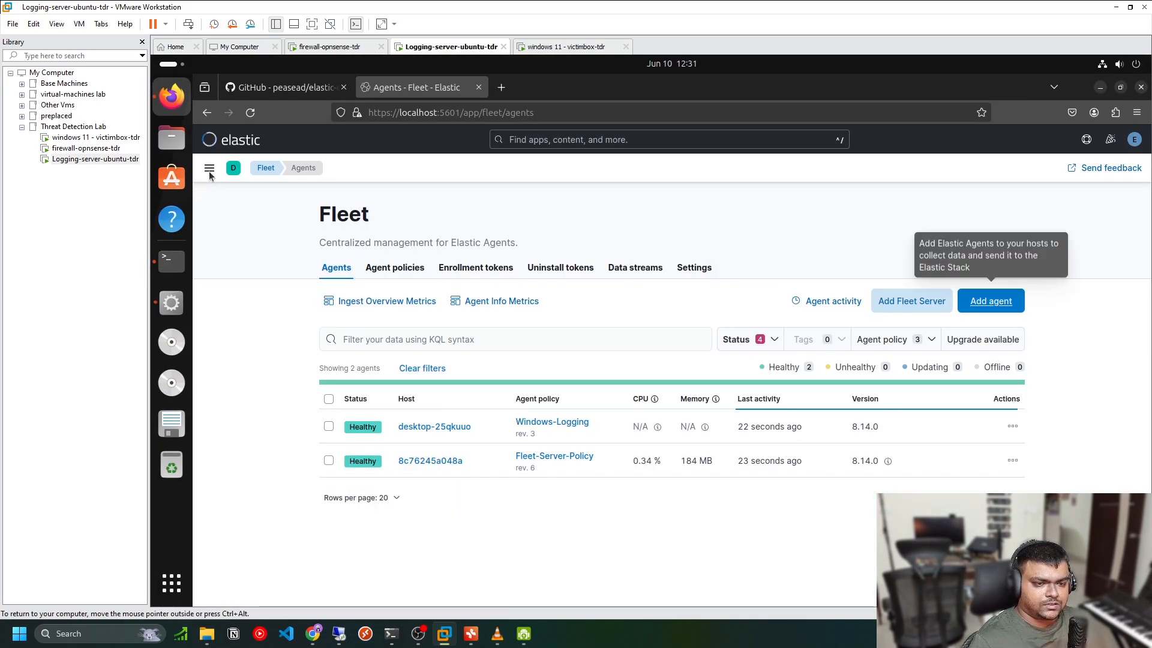
left_click(210, 169)
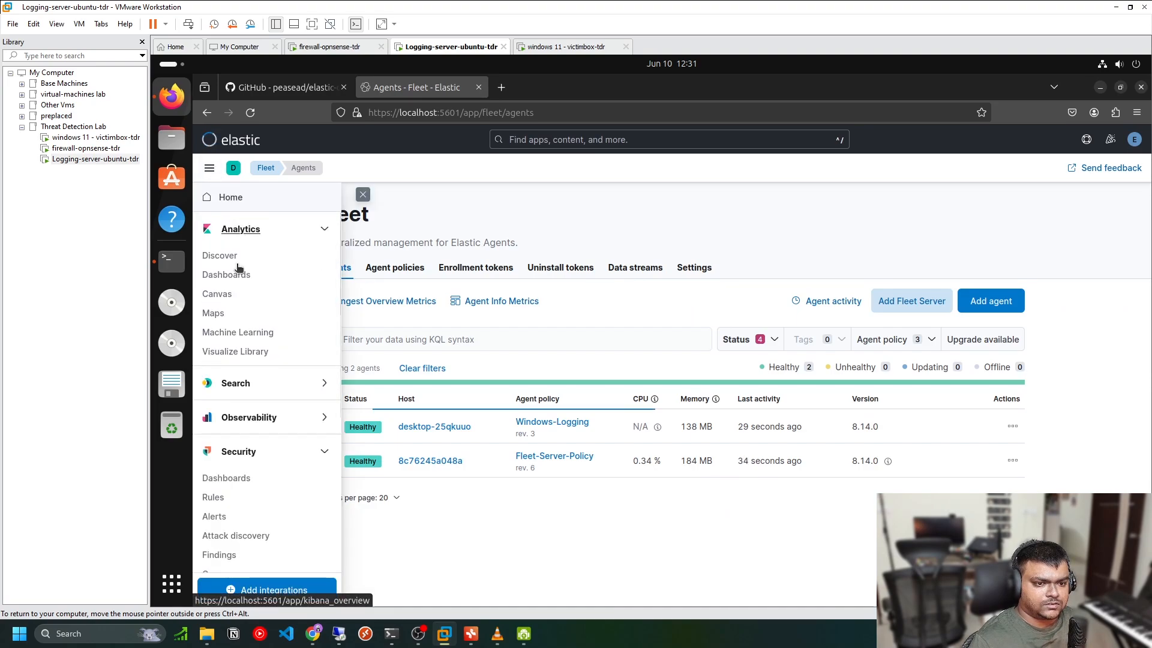
left_click(228, 255)
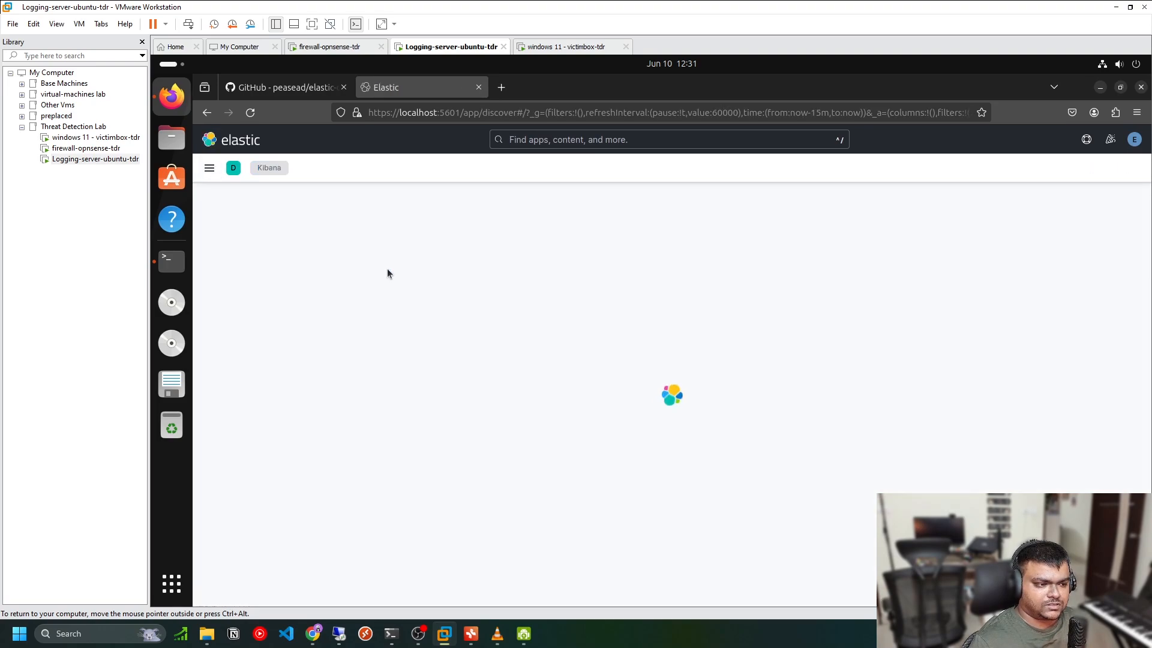
left_click(240, 199)
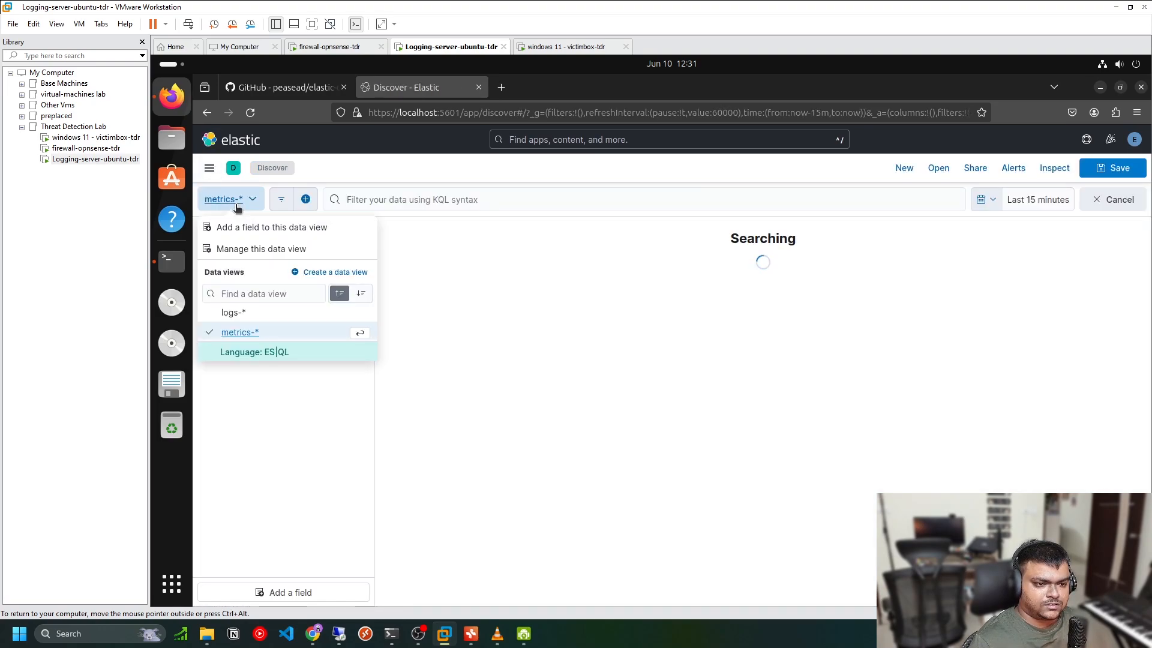
left_click(381, 266)
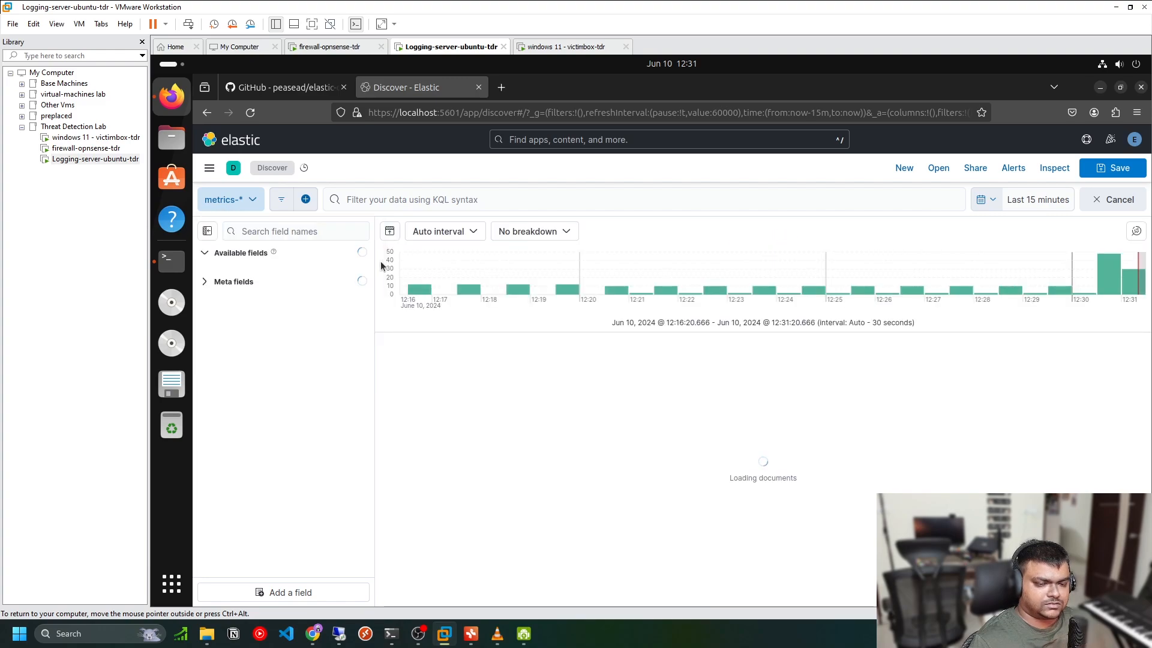
left_click(243, 199)
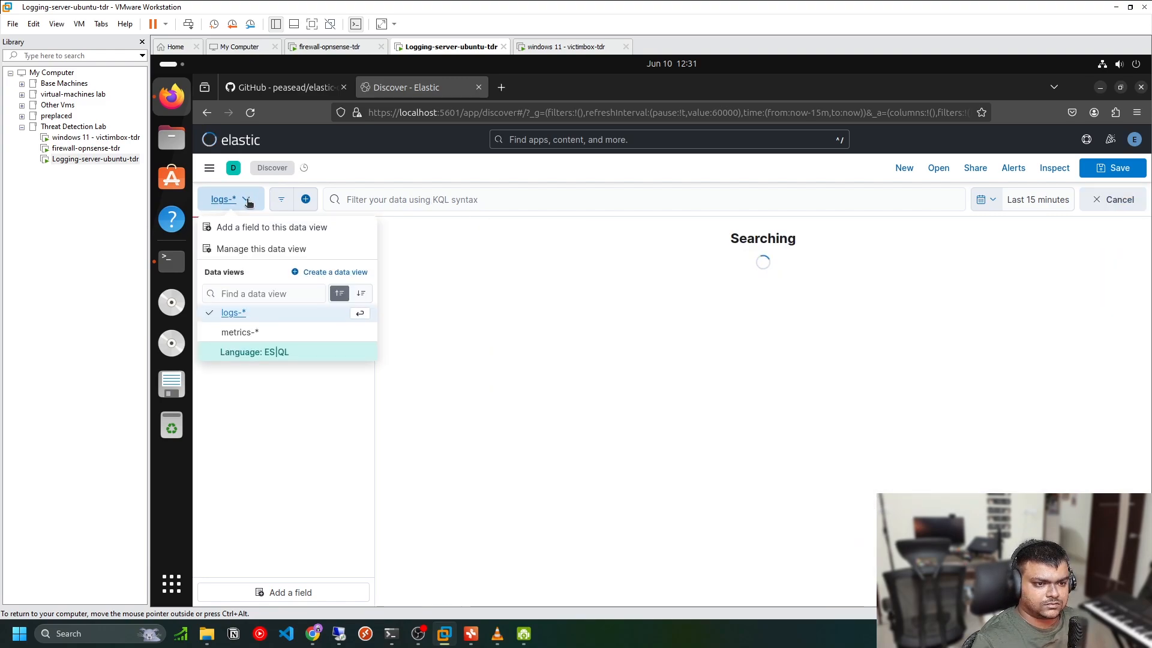
left_click(410, 175)
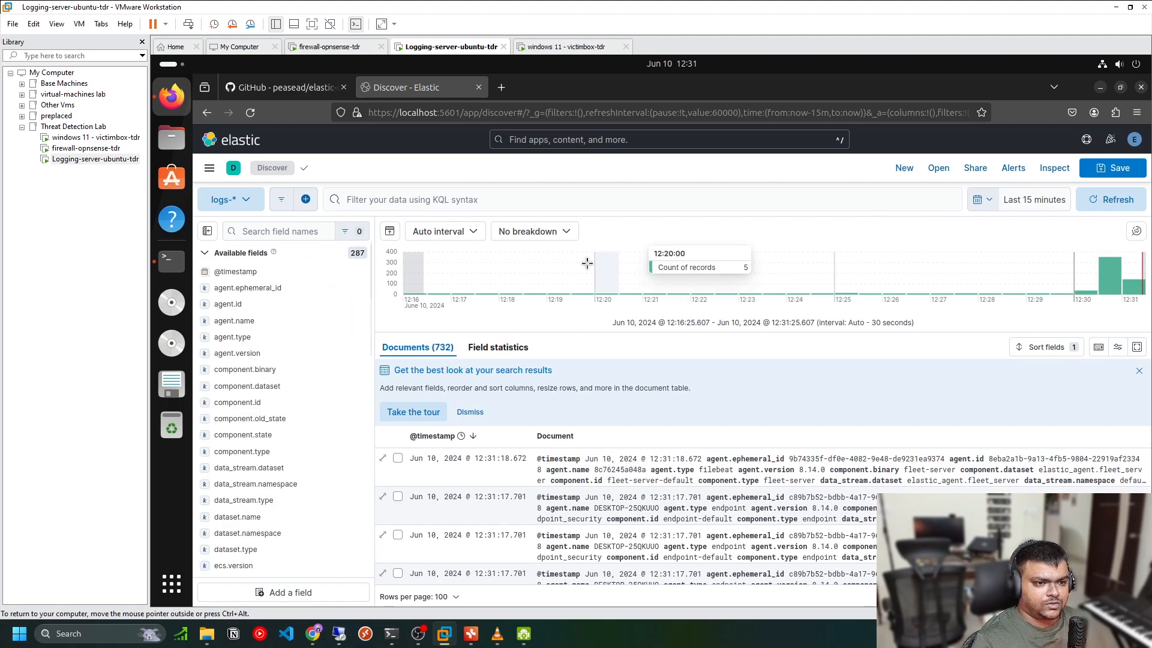
Search the field list for event.dataset and add it as a column in Discover
left_click(249, 234)
type("event.data")
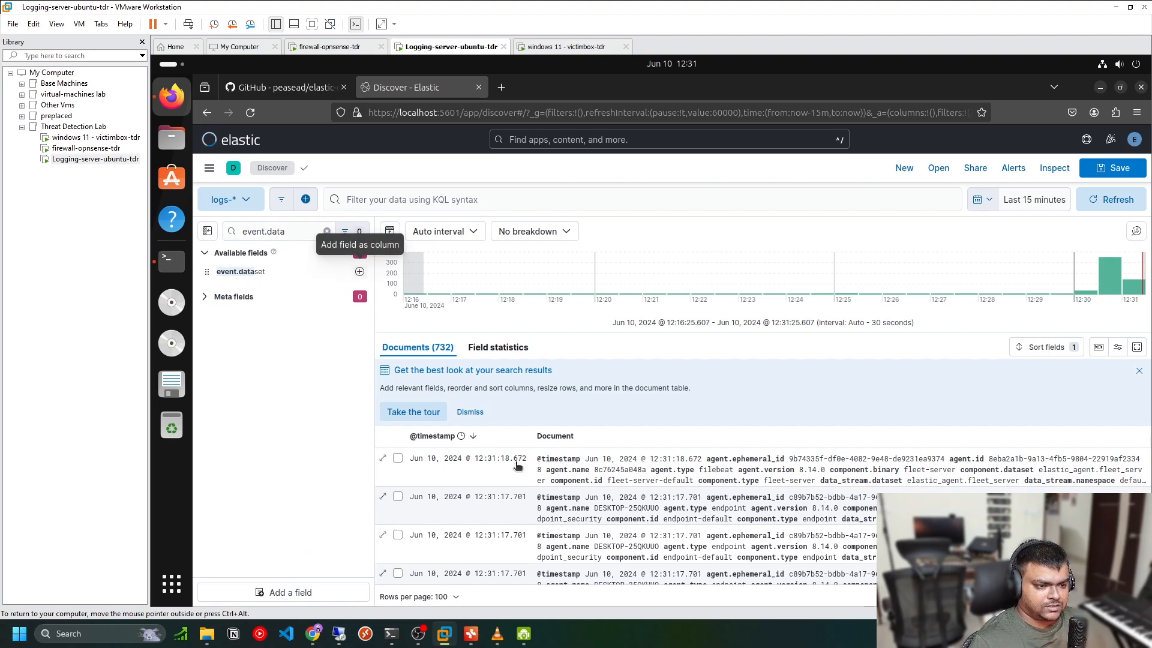
left_click(359, 273)
left_click_drag(624, 499, 668, 499)
Add the event.action and message fields as columns in the document table
left_click(275, 233)
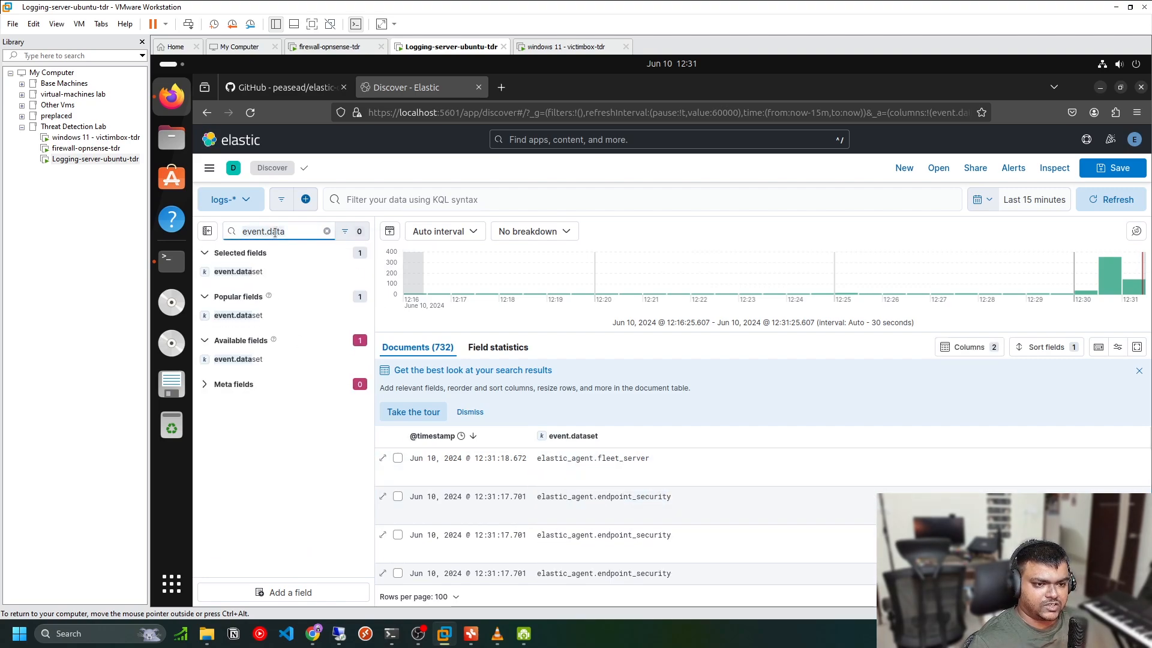
key("BackSpace")
key("BackSpace")
key("BackSpace")
key("BackSpace")
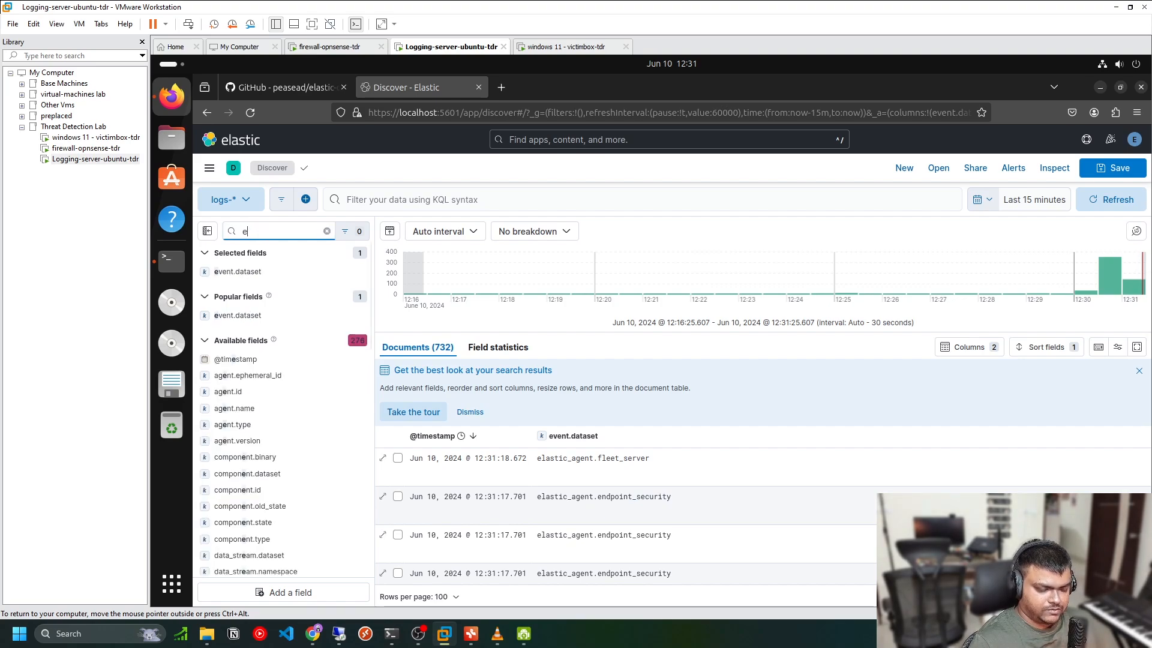
type("ac")
left_click(358, 271)
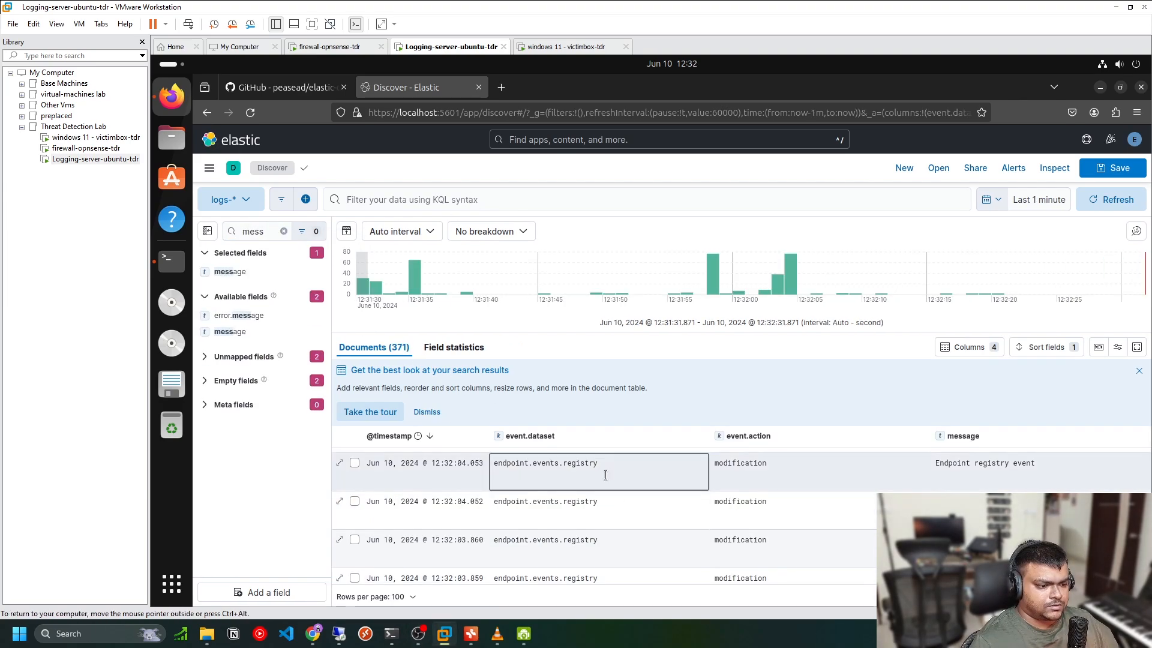
Inspect the event.dataset field's top values across the ingested logs and refresh the results
scroll(696, 501, "up", 2)
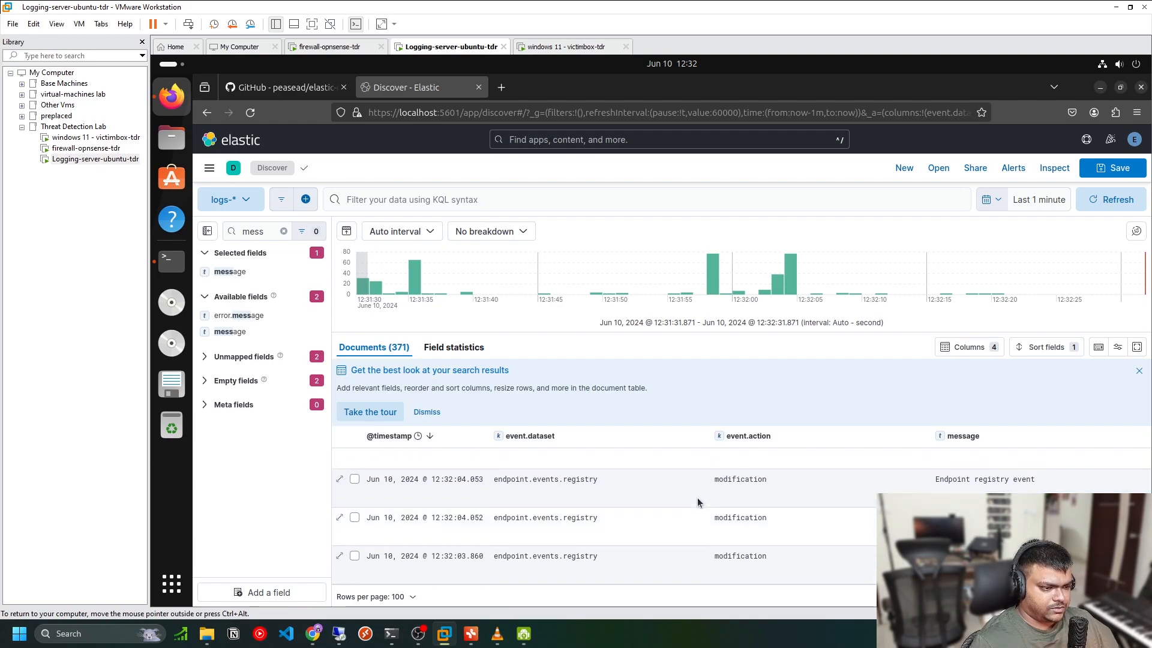
scroll(660, 522, "up", 1)
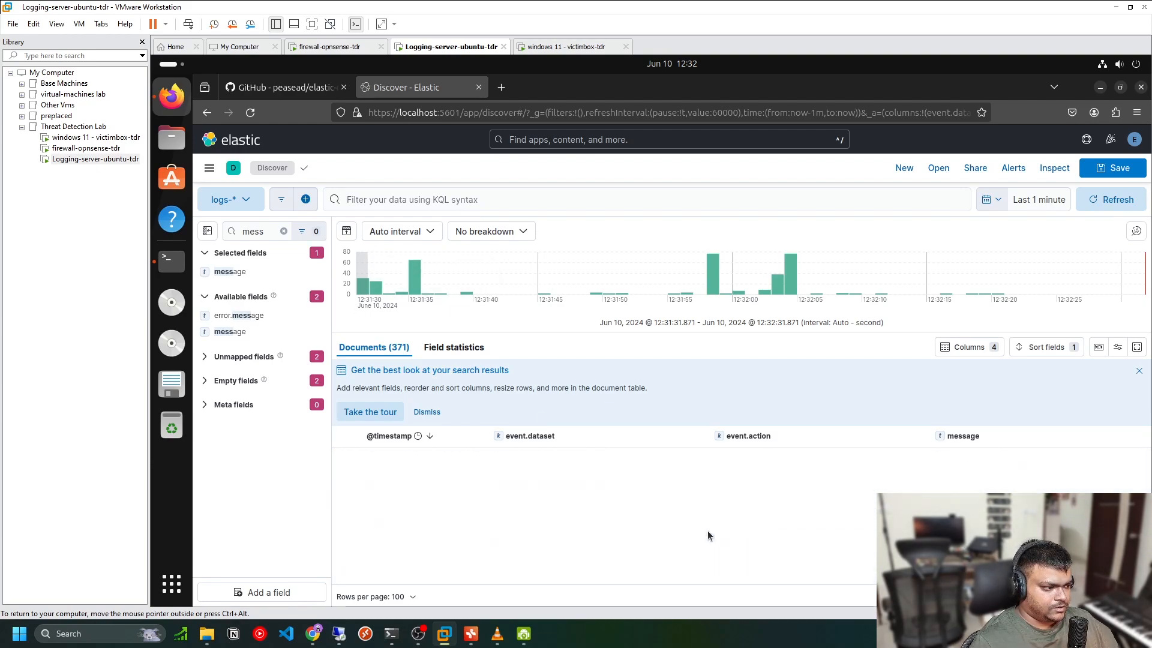
double_click(579, 461)
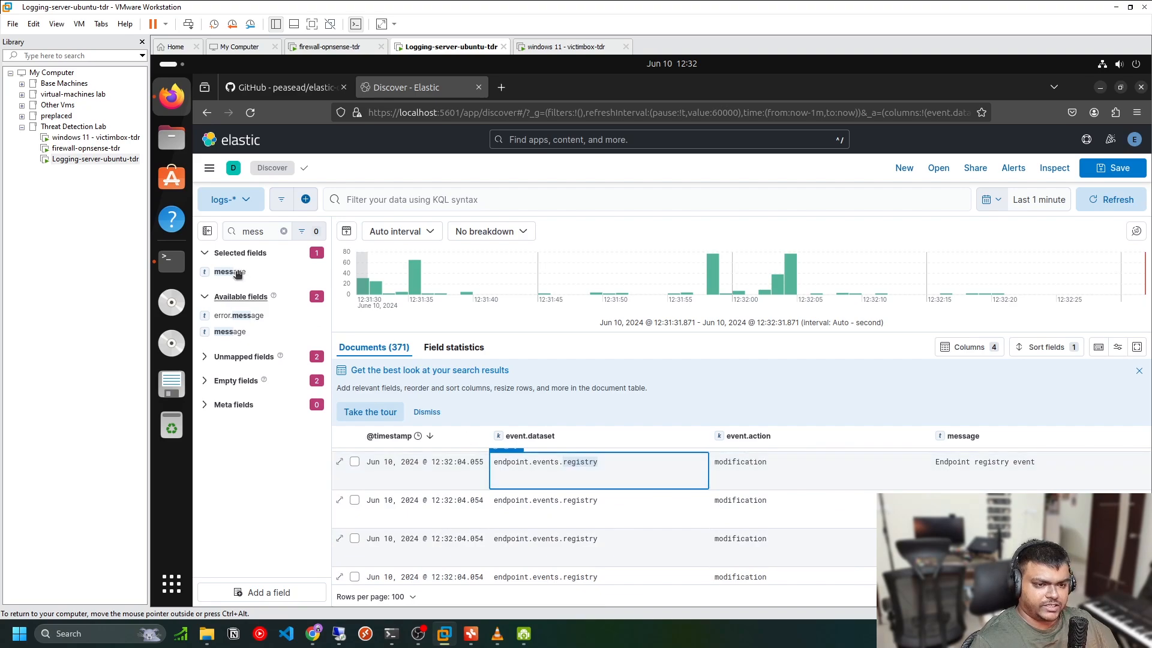
left_click(284, 233)
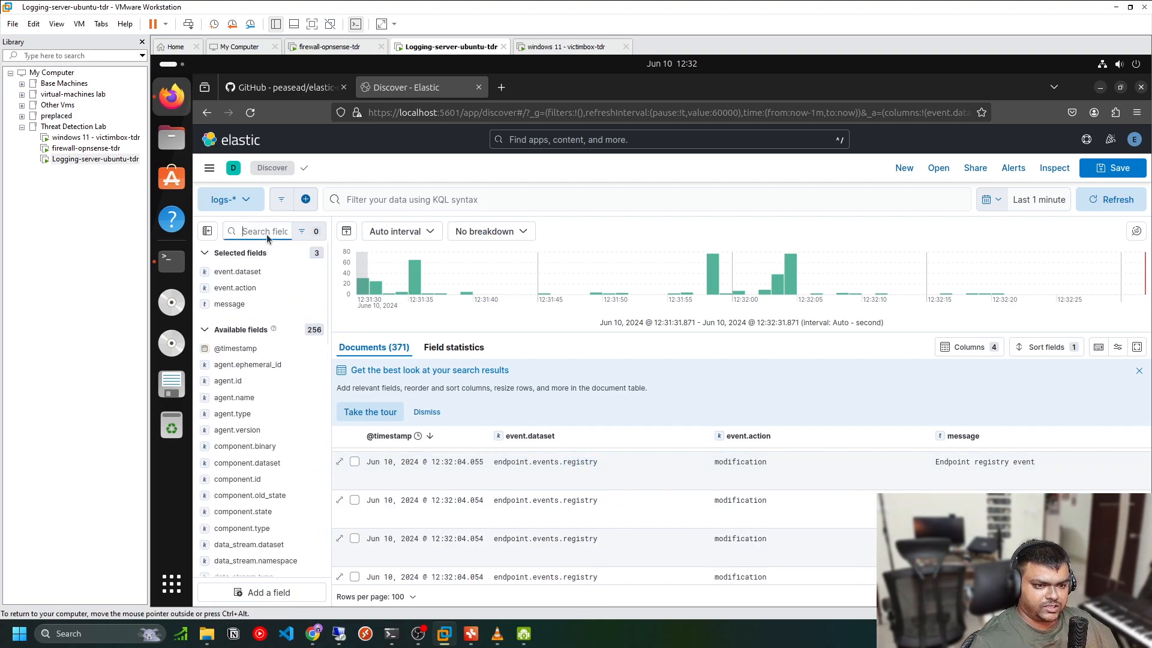
left_click(257, 272)
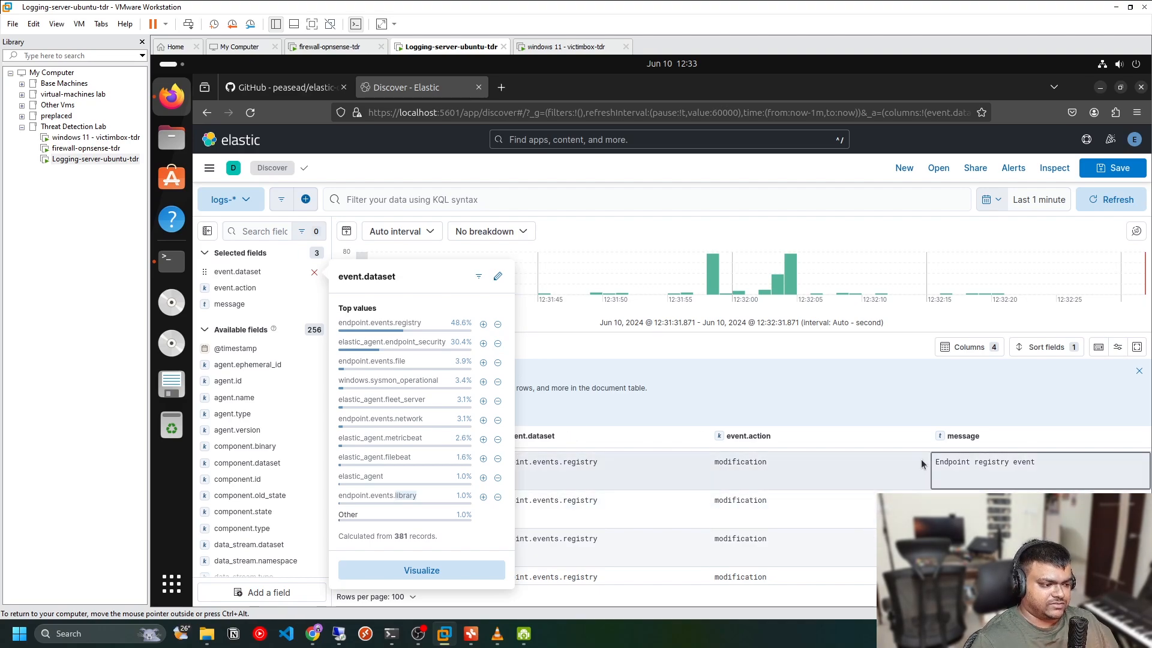
left_click(740, 351)
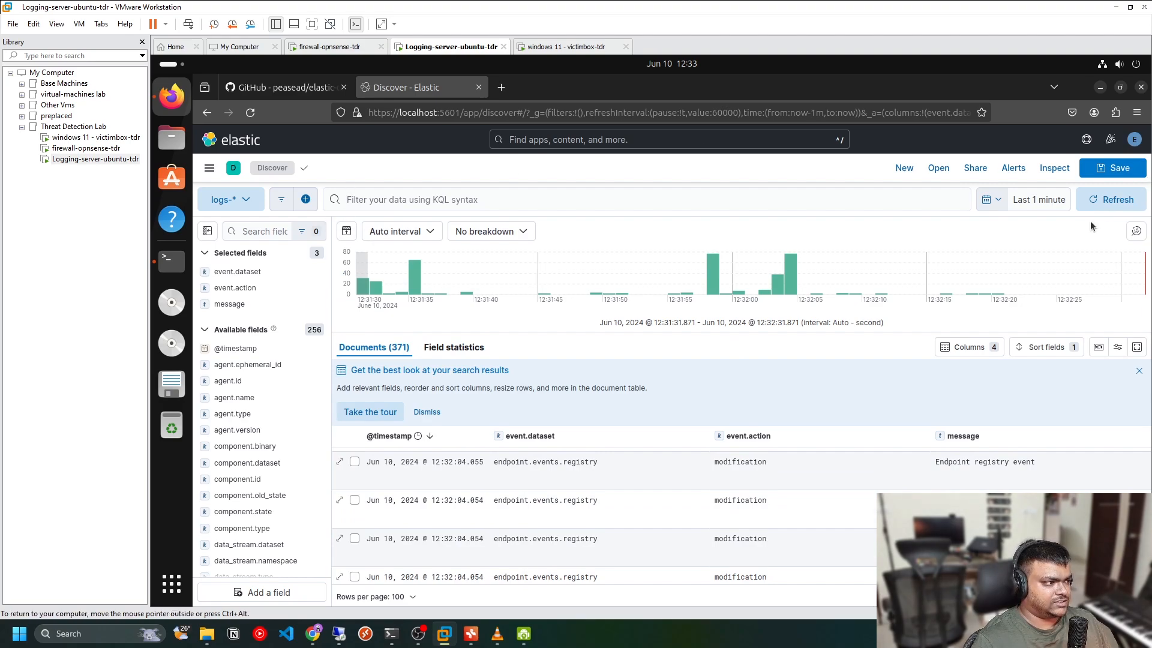
left_click(1112, 200)
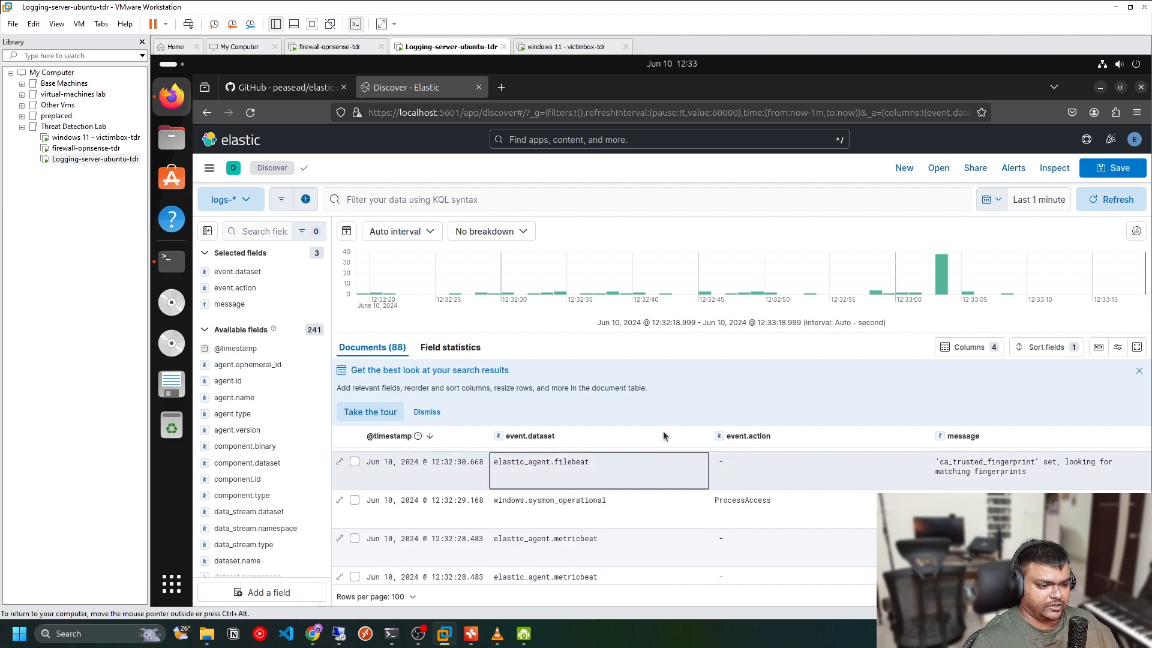
Refresh the Discover results and narrow the event.dataset and event.action columns in the document table
left_click(1115, 200)
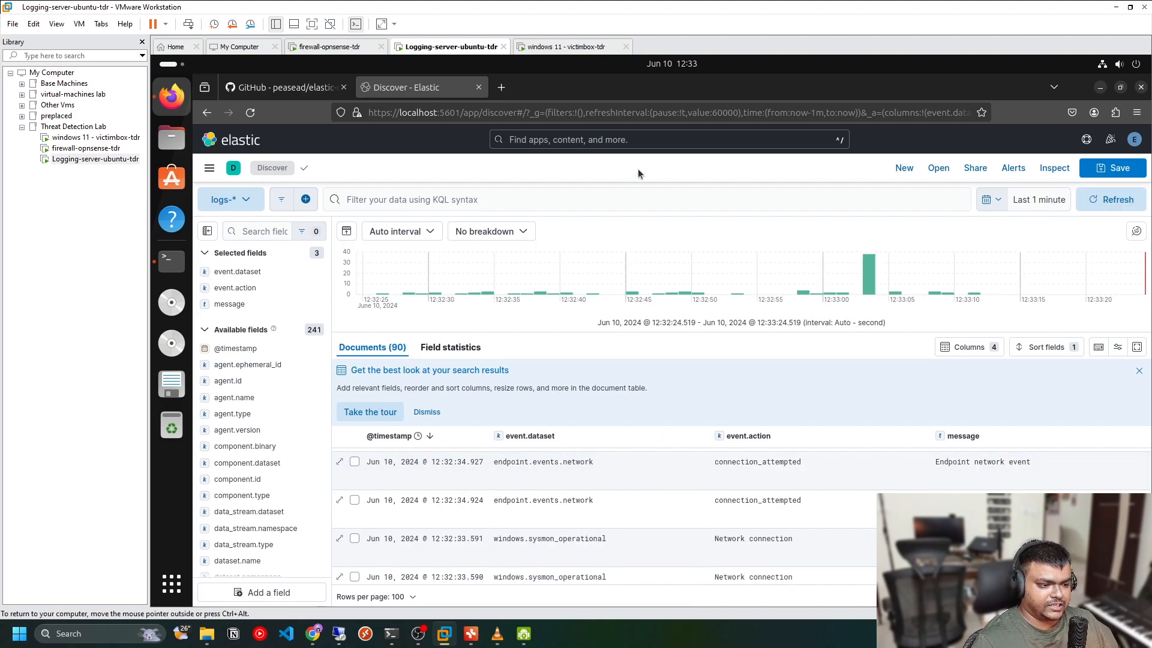
left_click_drag(706, 436, 638, 436)
left_click_drag(895, 440, 739, 440)
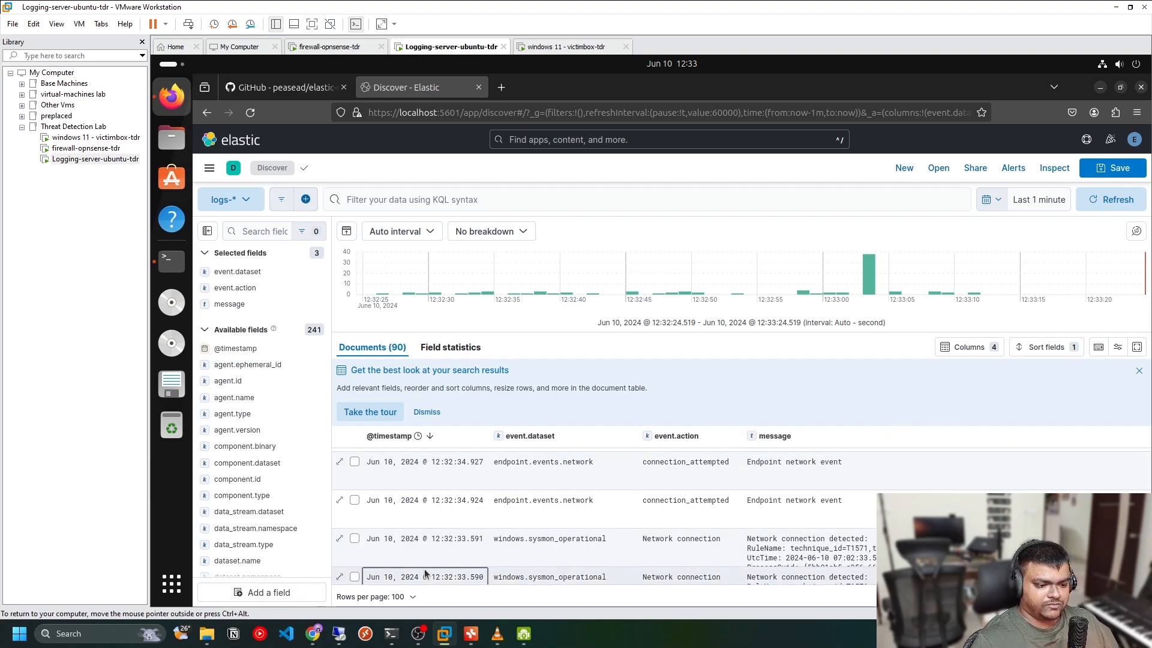
Switch to the mind-map app and review the Elastic-based detection lab architecture nodes, then minimize it
left_click(471, 633)
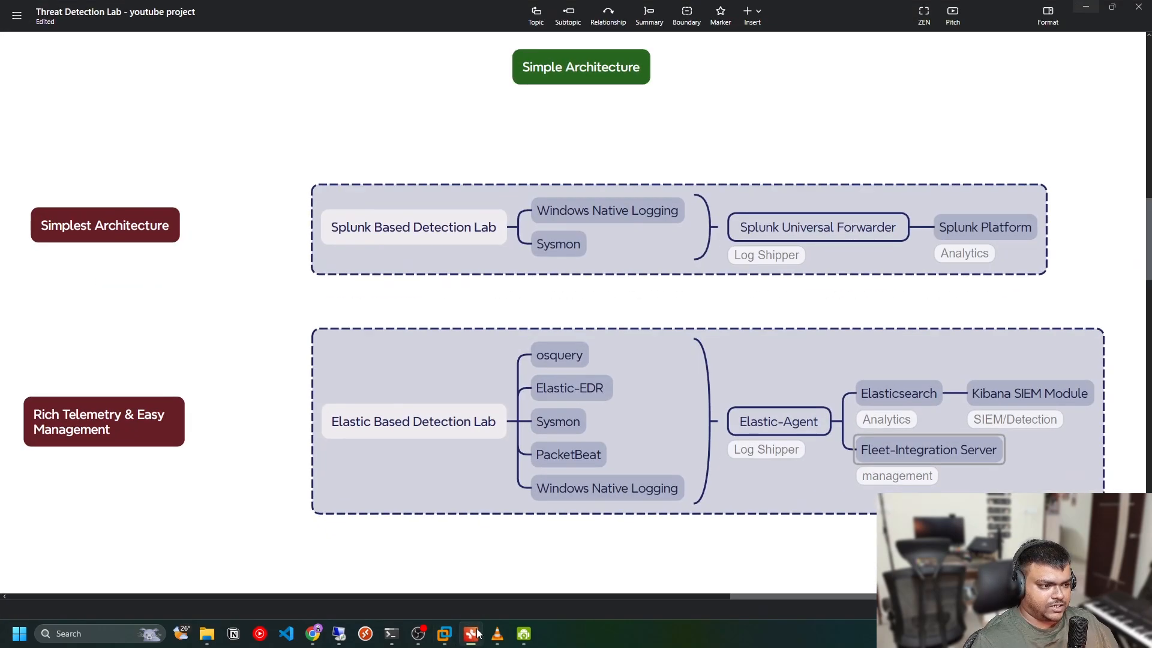
left_click(805, 425)
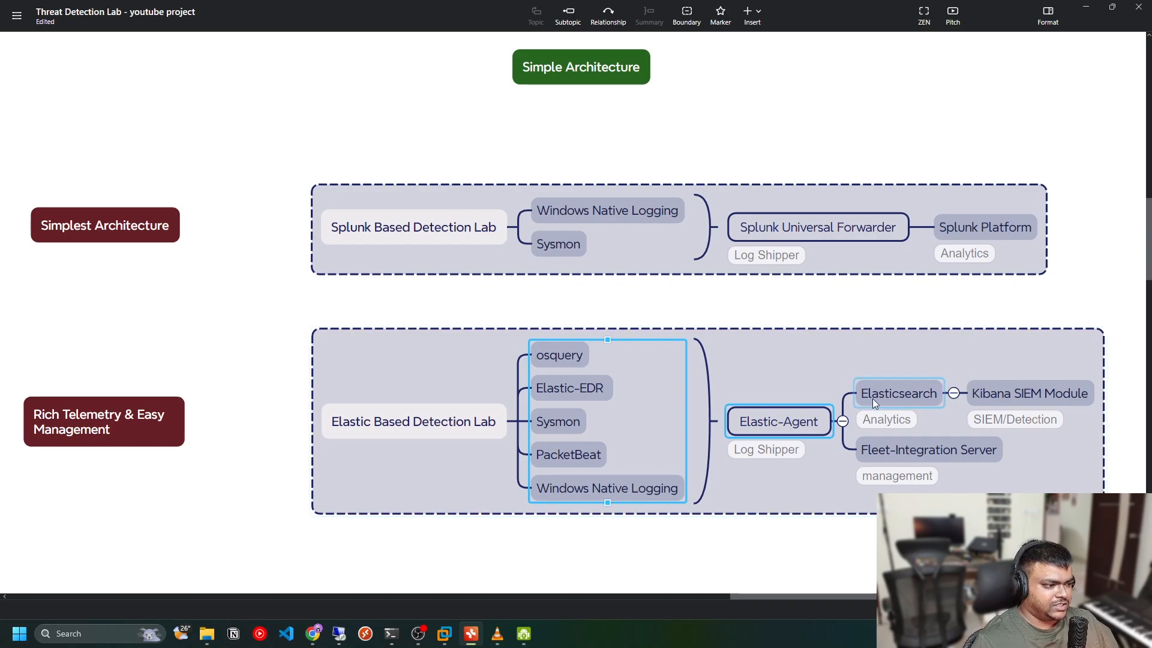
left_click(1013, 403)
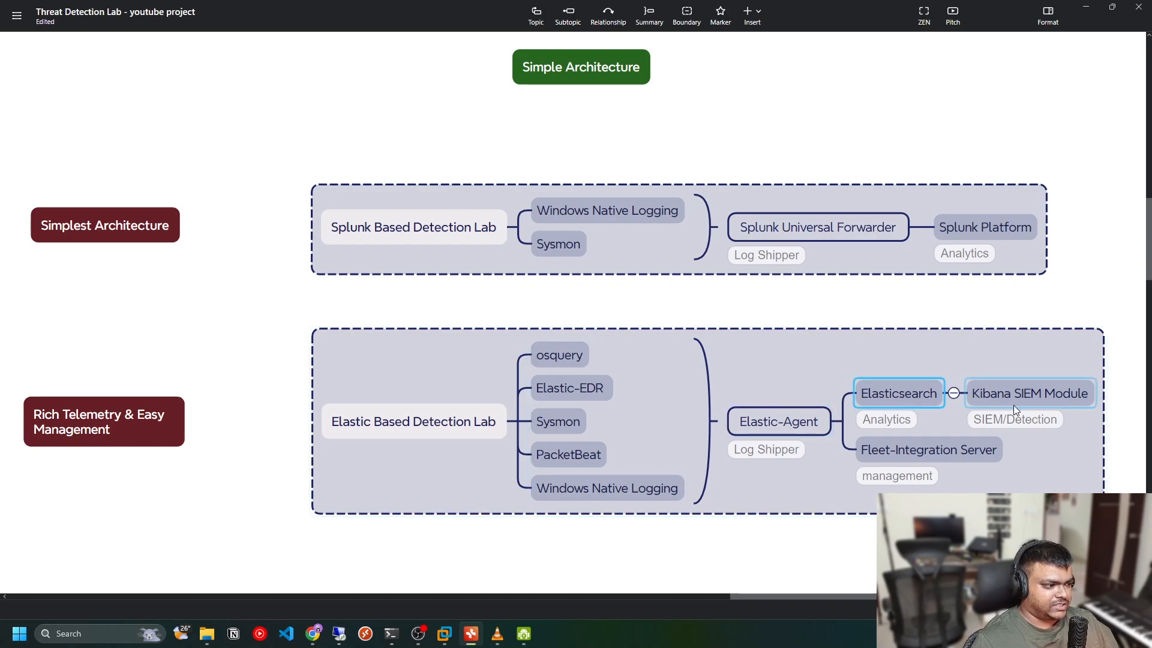
left_click(942, 460)
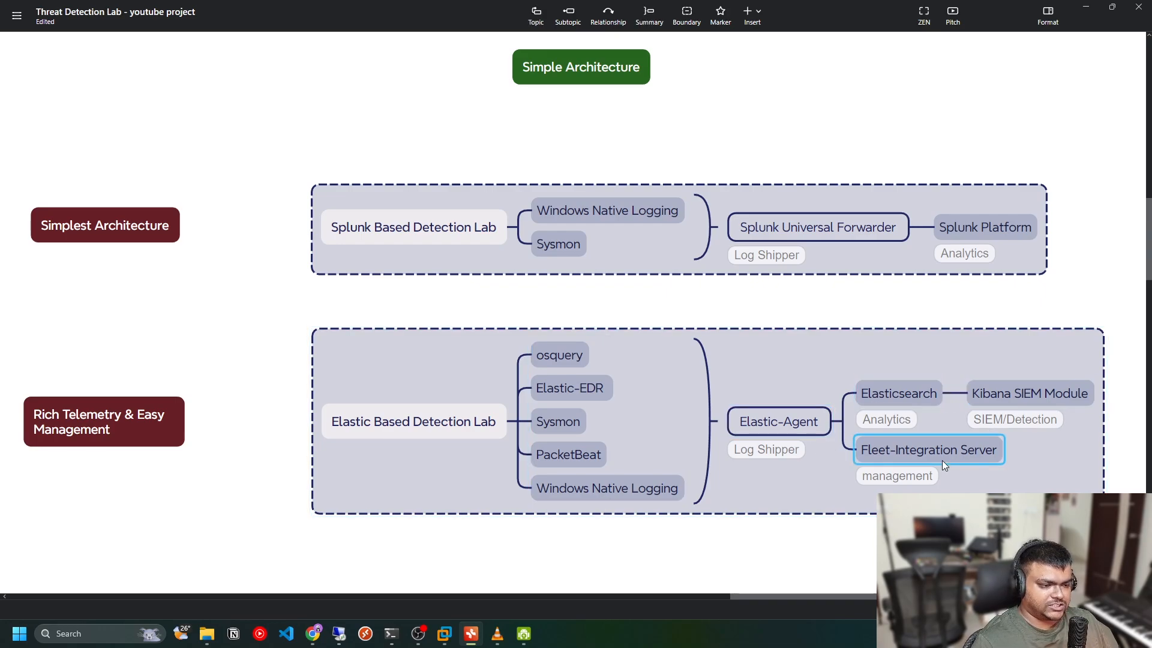
left_click(580, 389)
left_click(578, 419)
left_click(642, 493, "ctrl")
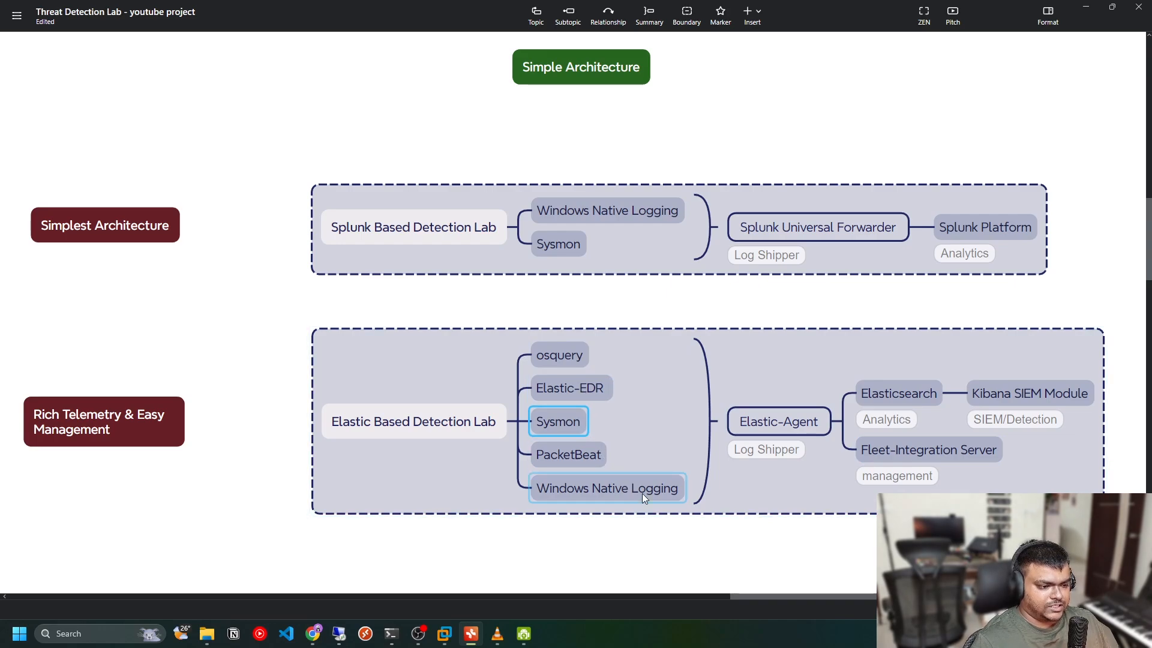
left_click(569, 496)
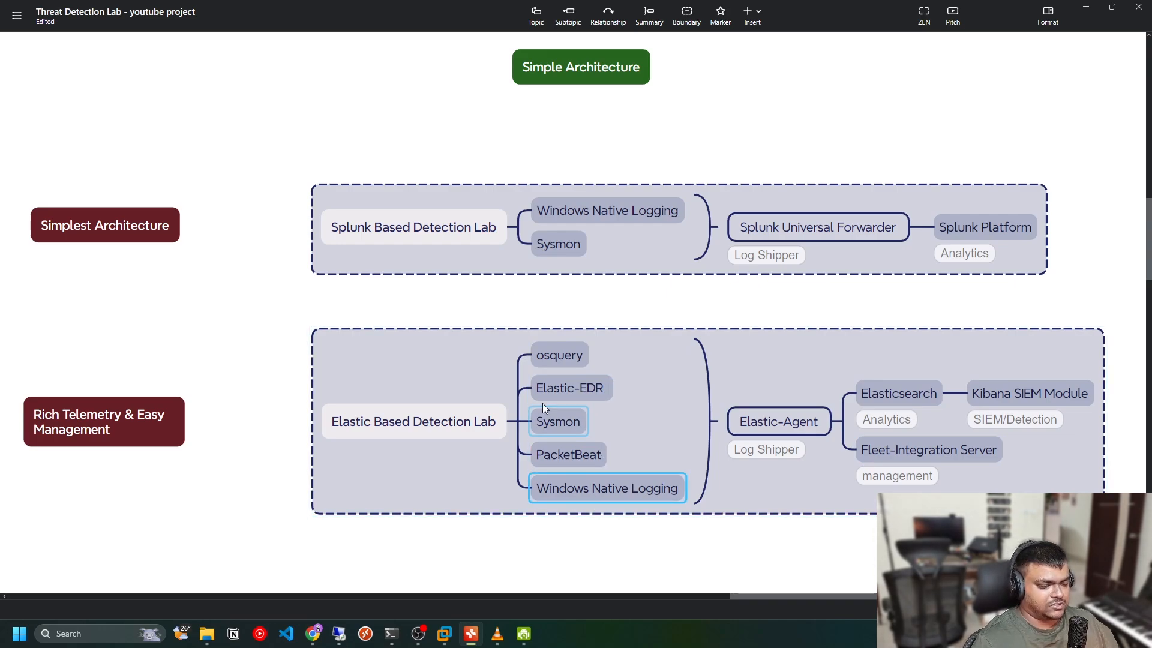
left_click(568, 358)
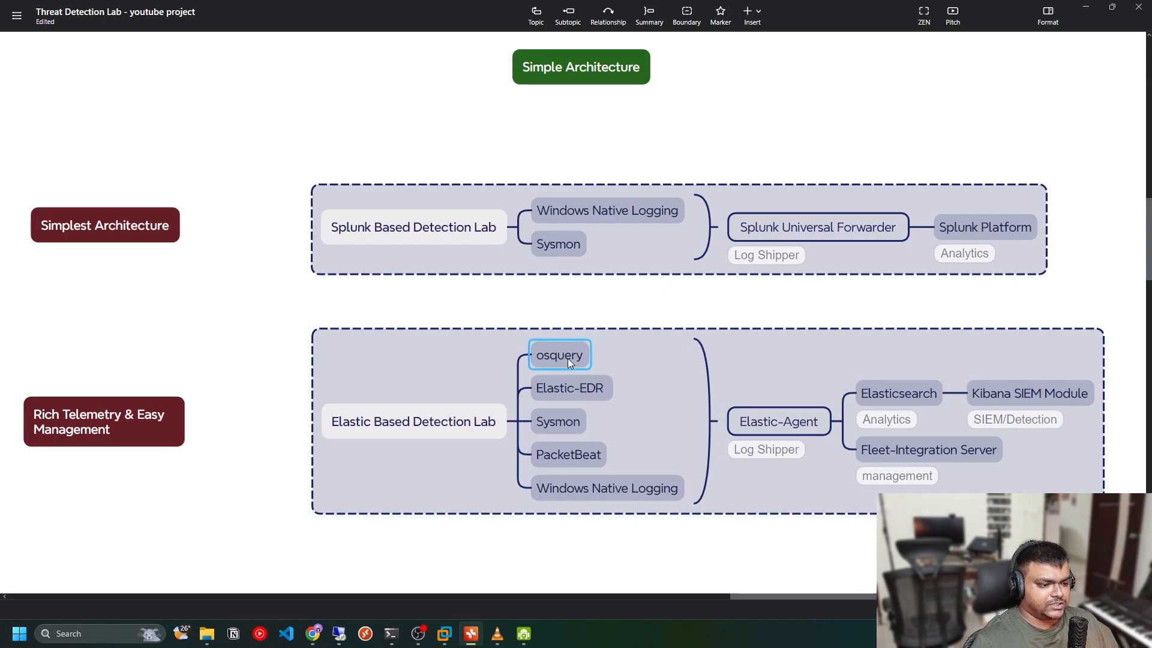
left_click(552, 442)
left_click(1085, 7)
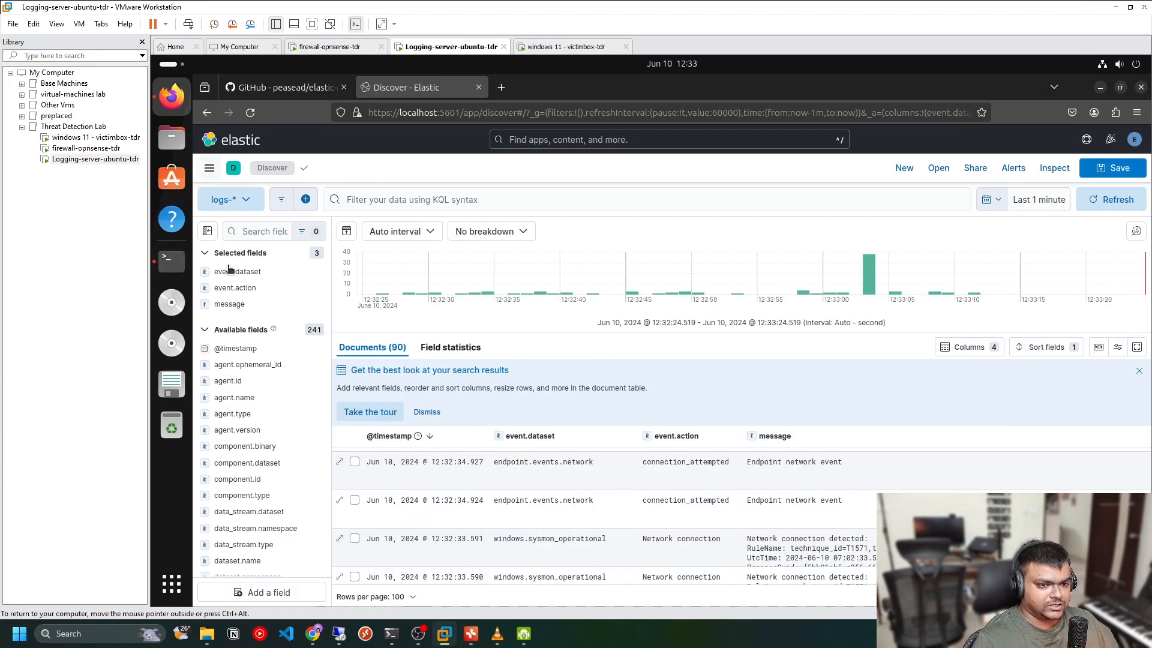
Open the Windows-Logging agent policy in Fleet, start adding an integration, and search for the Network Packet Capture integration
left_click(209, 168)
scroll(282, 492, "down", 5)
left_click(282, 501)
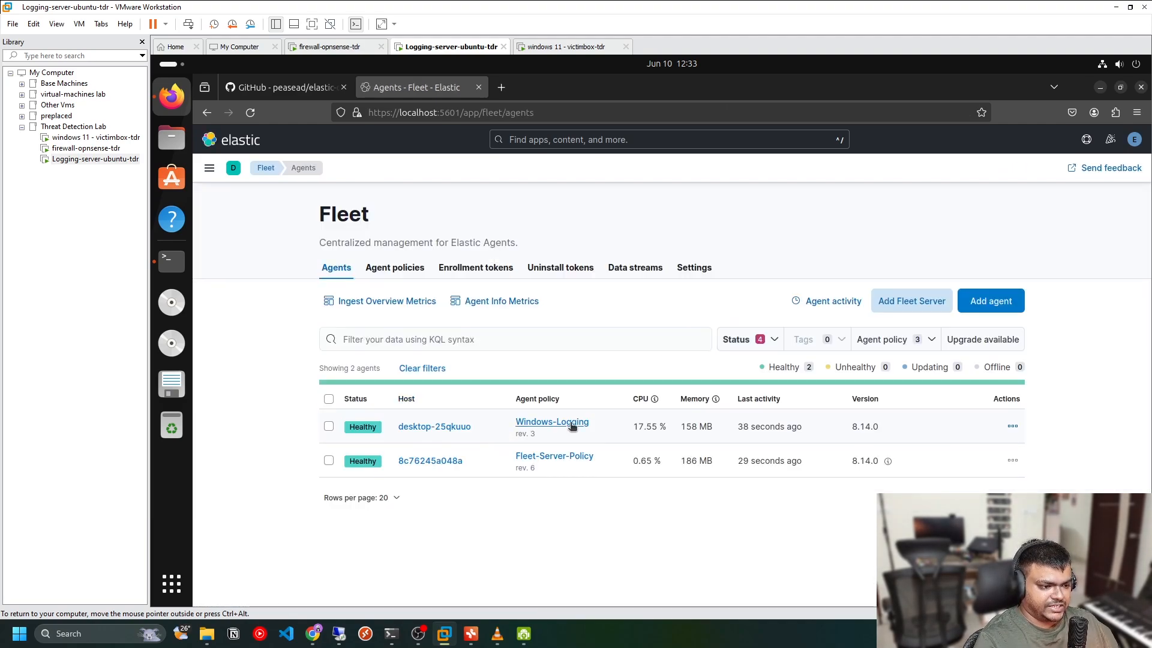
left_click(547, 426)
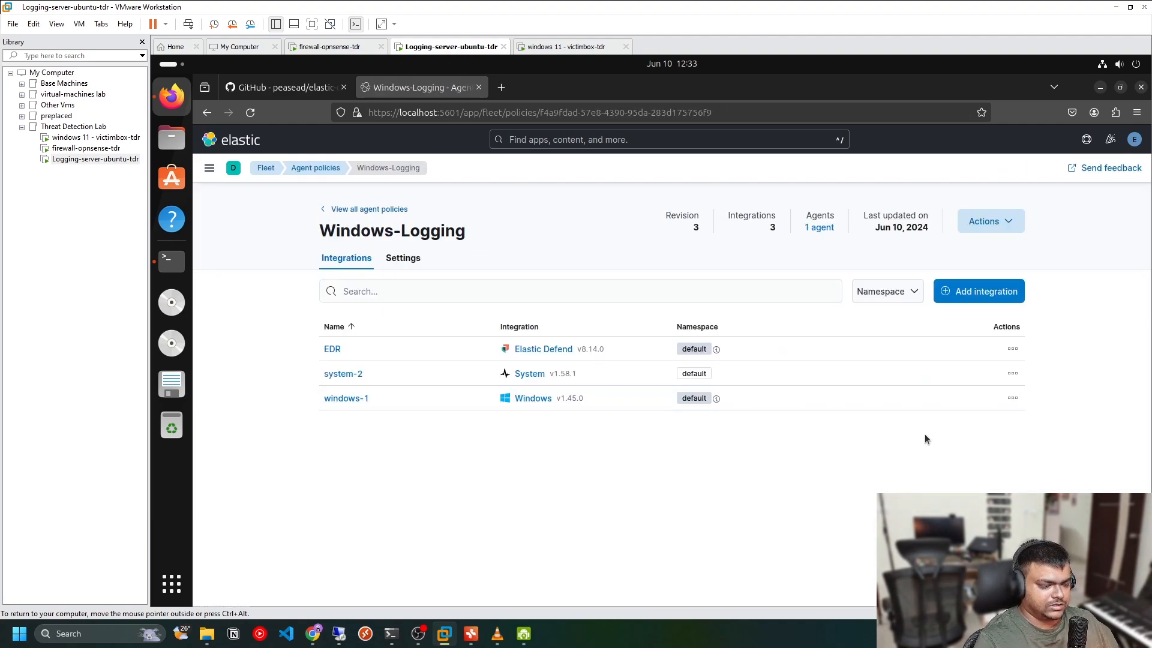
left_click(984, 291)
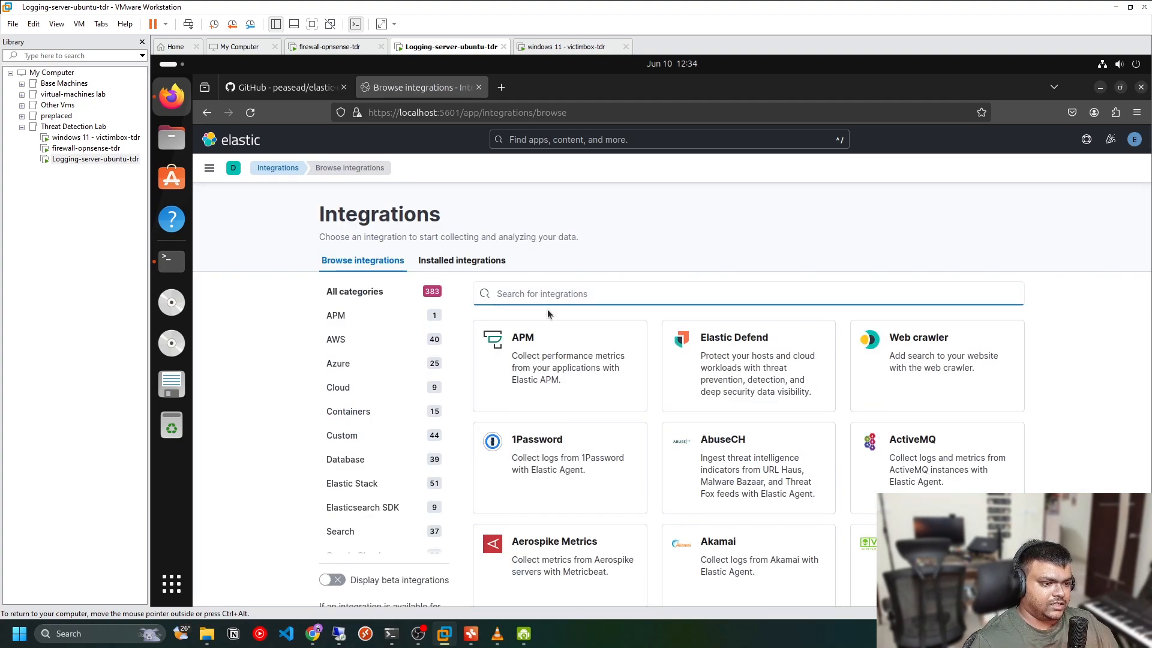
type("packet")
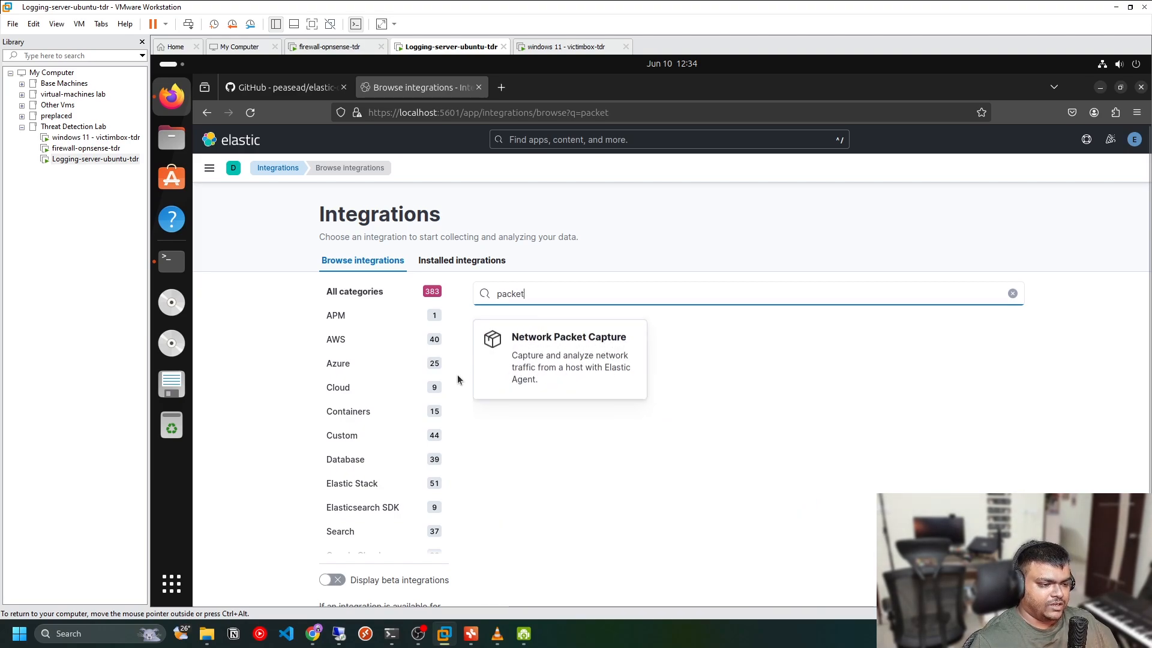
left_click(596, 361)
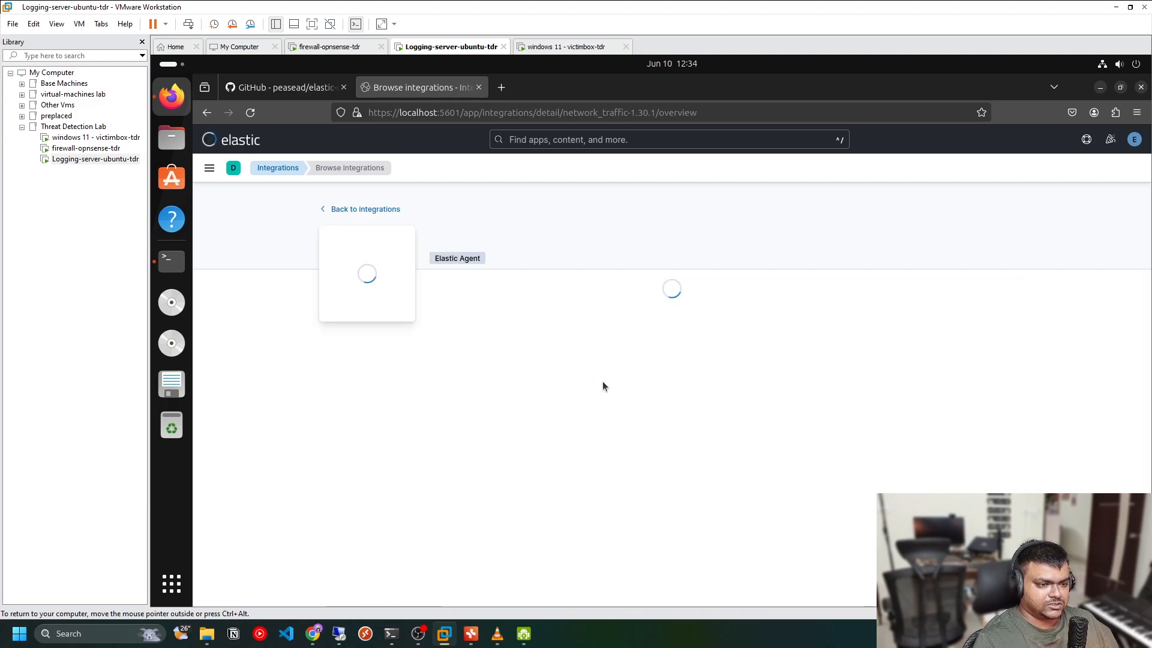
Add the Network Packet Capture integration to the Windows-Logging agent policy with default settings
scroll(629, 441, "down", 2)
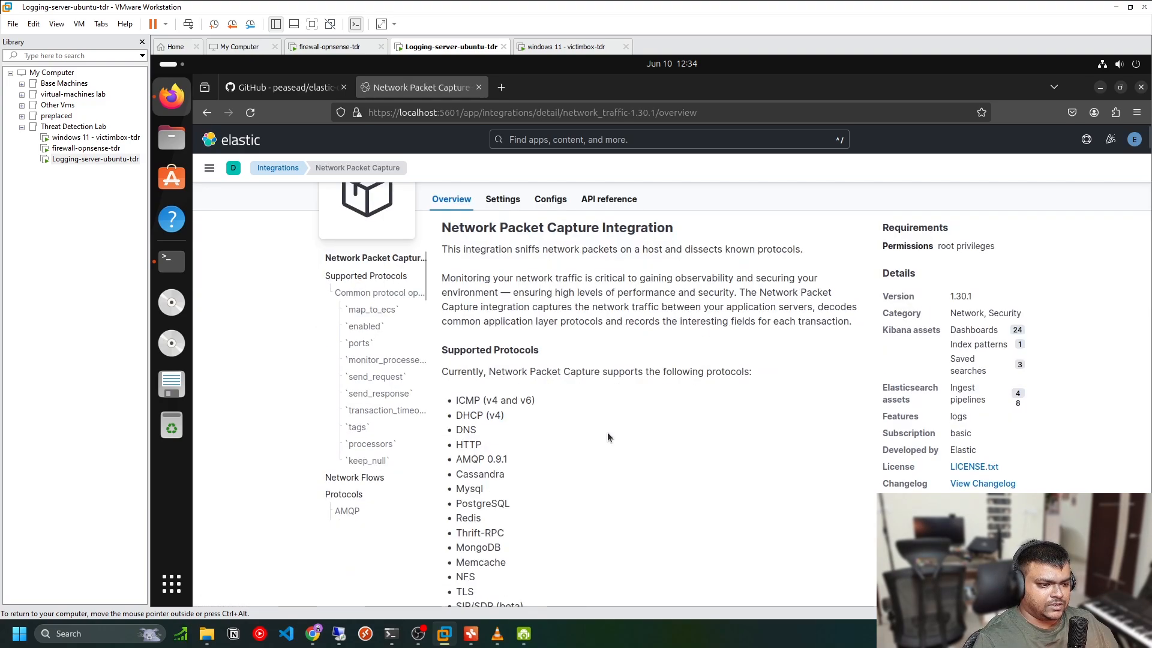
scroll(595, 246, "up", 2)
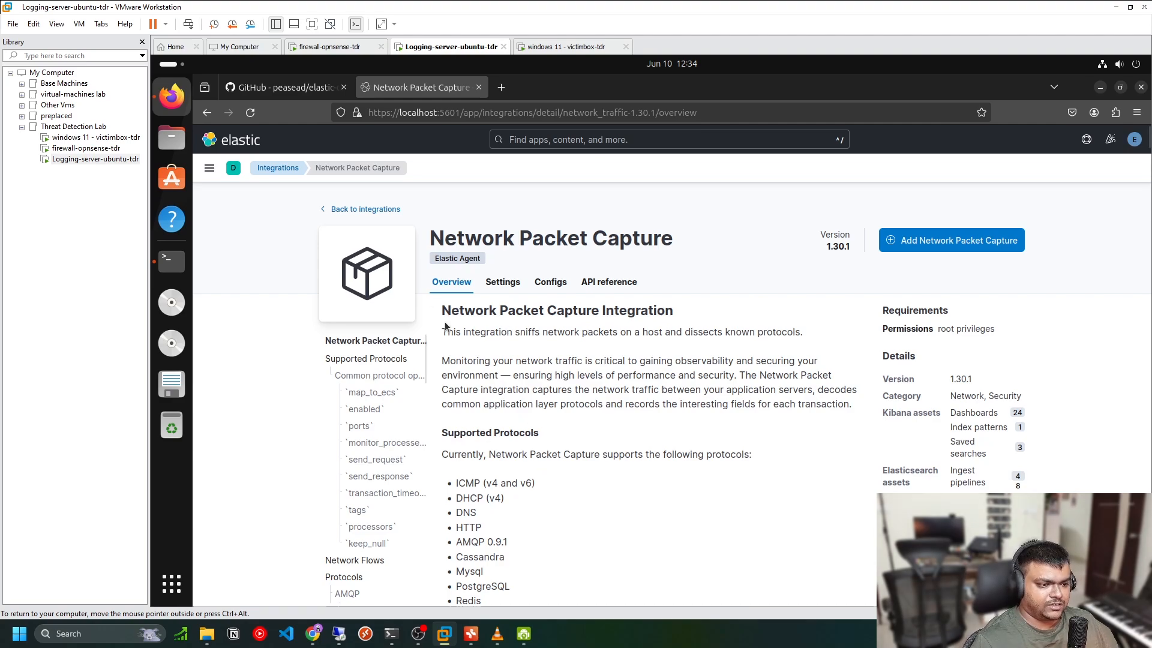
scroll(511, 433, "down", 8)
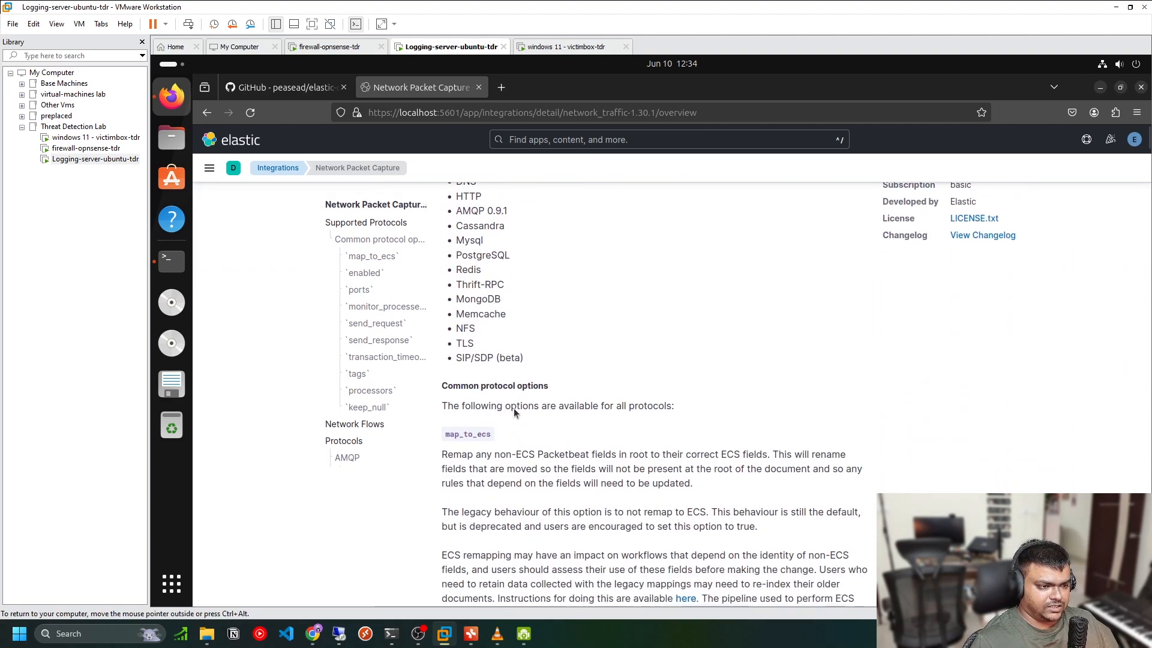
scroll(513, 412, "up", 4)
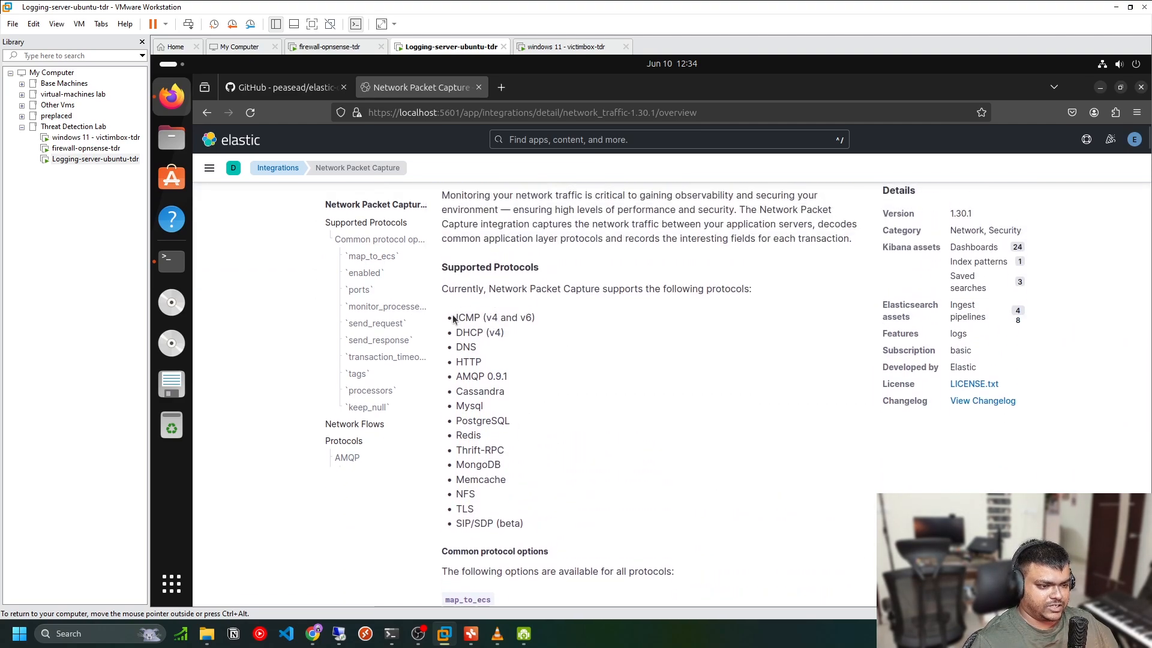
scroll(567, 509, "up", 4)
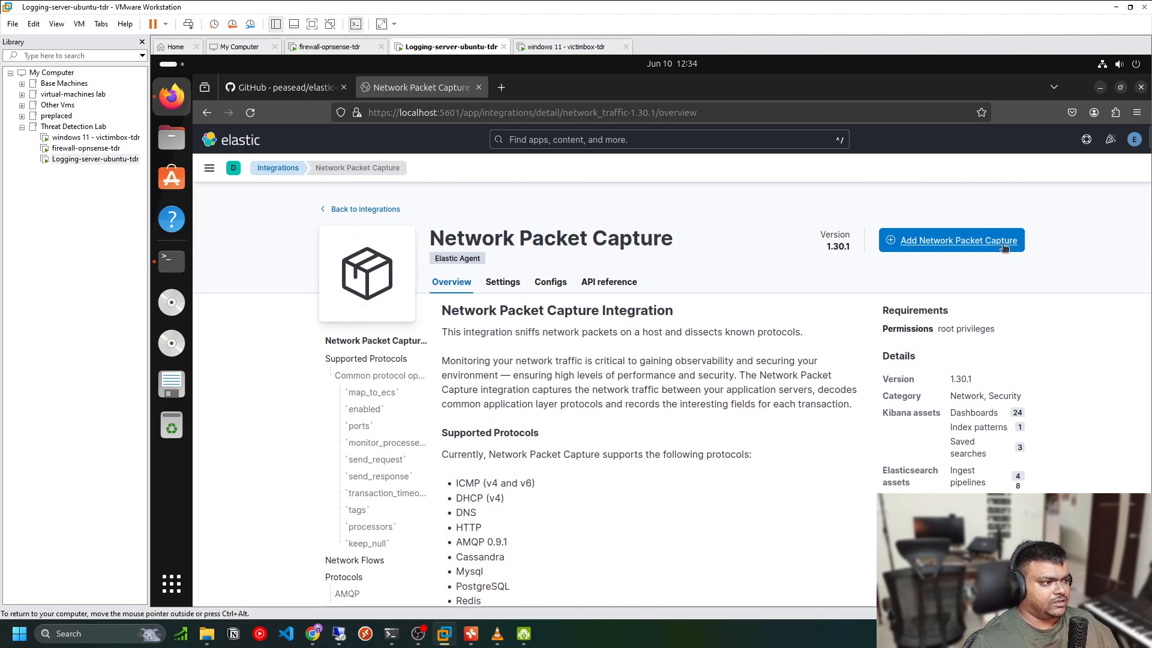
left_click(982, 244)
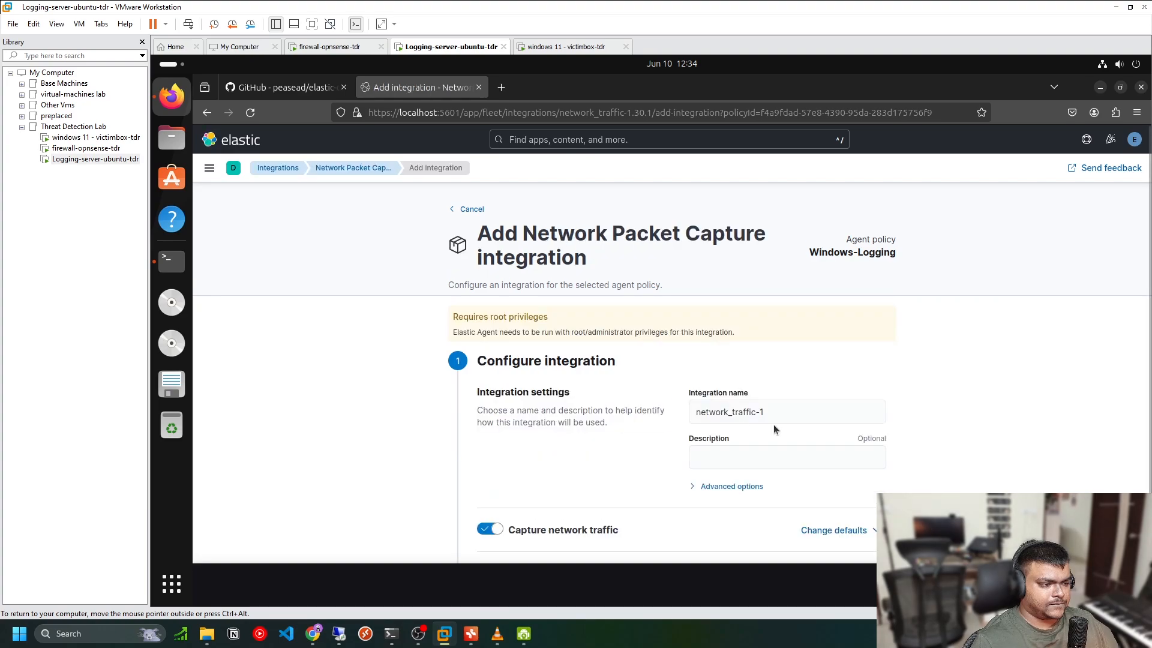
scroll(676, 416, "down", 2)
left_click(1092, 584)
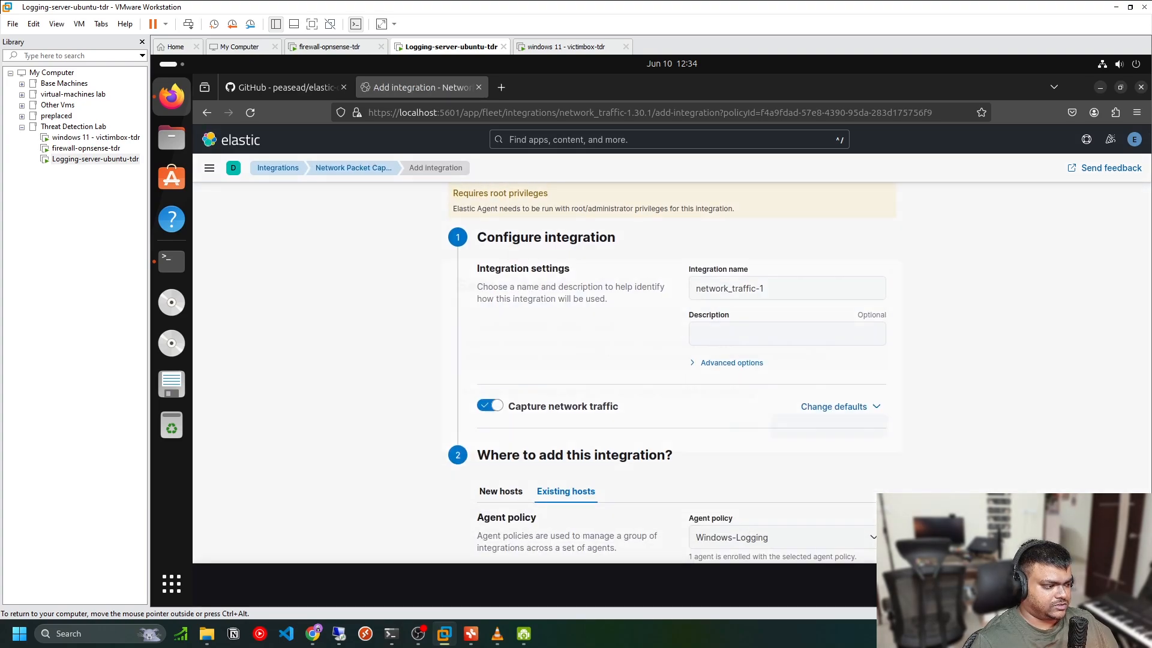
left_click(825, 413)
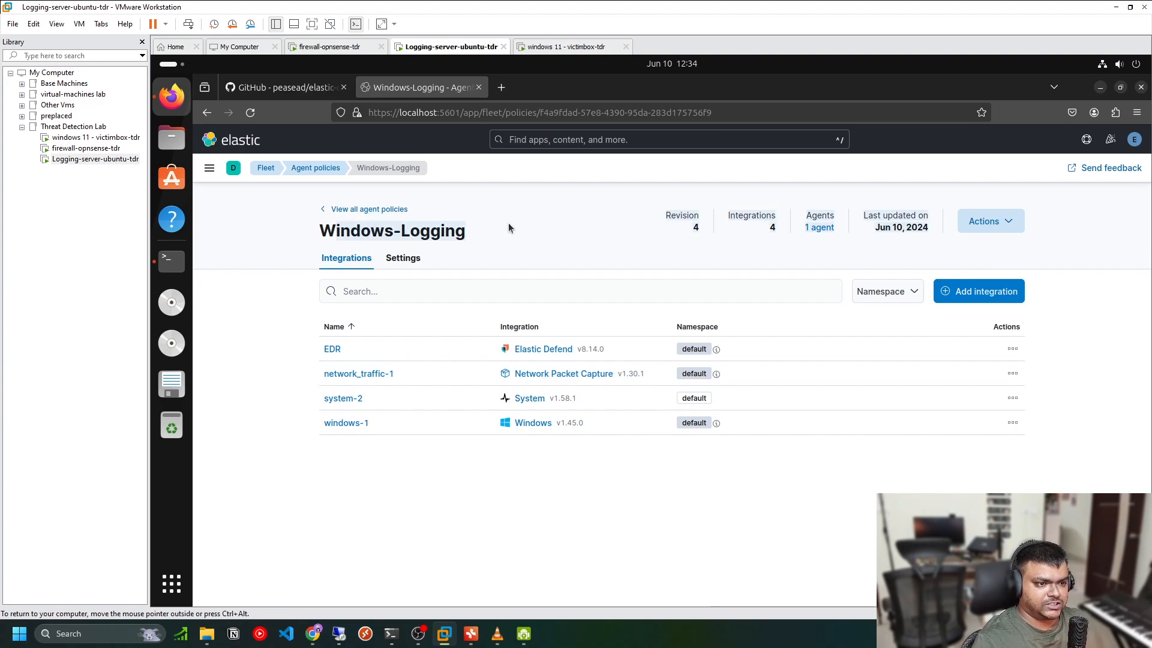
Open the Windows agent's details in Fleet and inspect the network_traffic-1 integration's packet input status
left_click(342, 211)
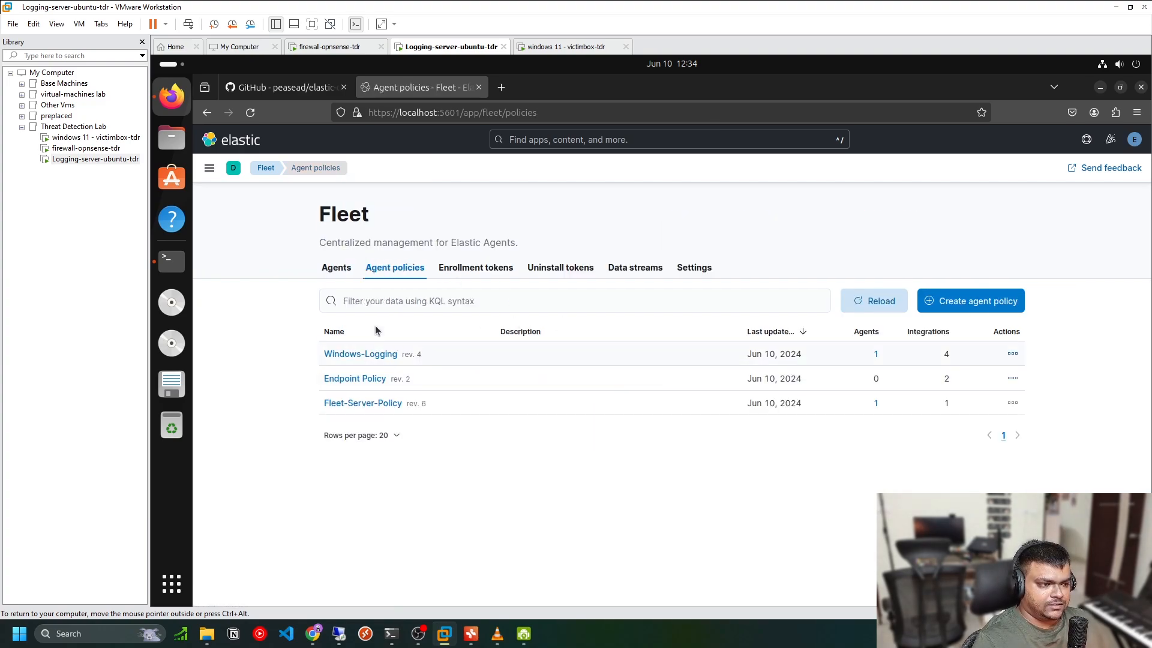
left_click(334, 267)
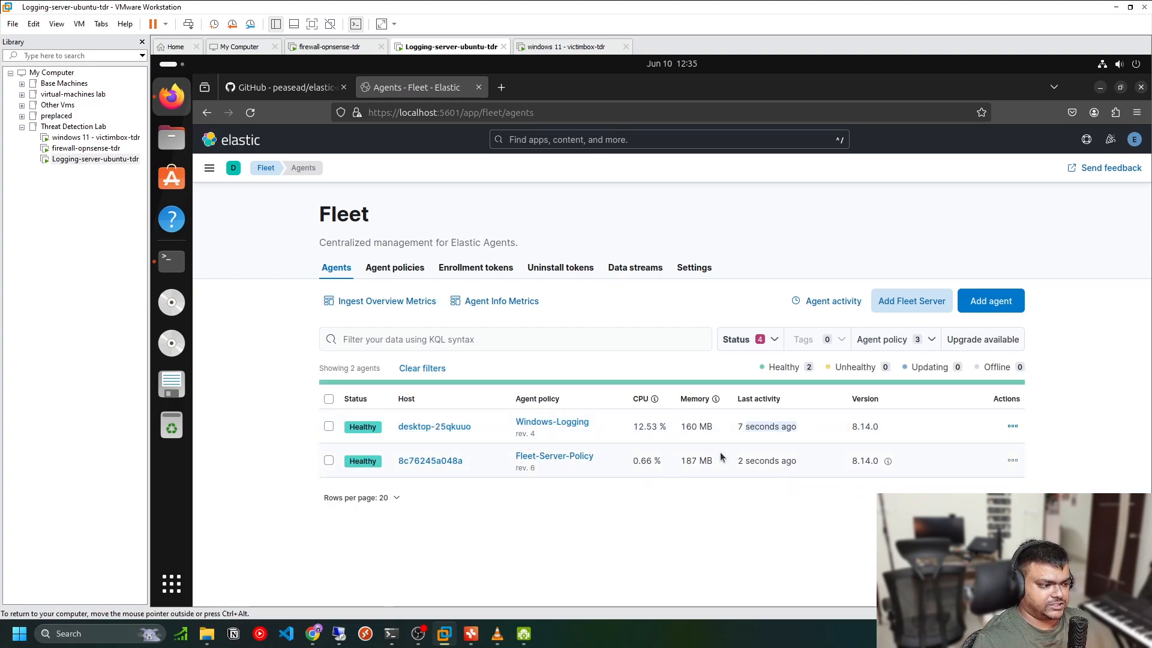
left_click(458, 428)
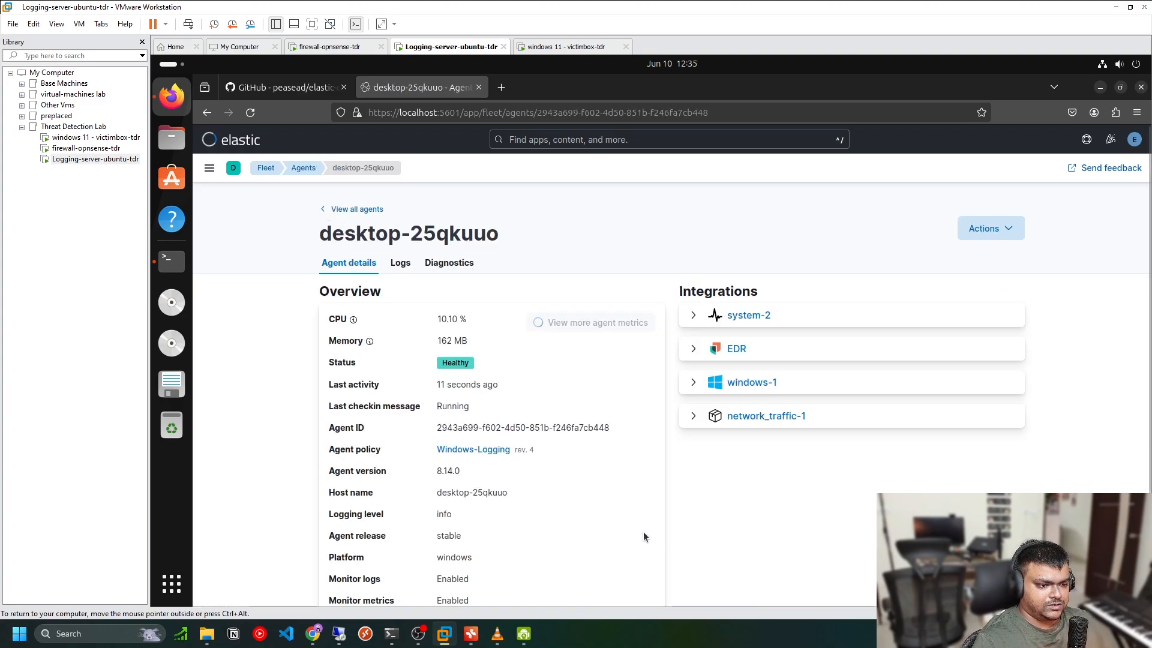
left_click(694, 415)
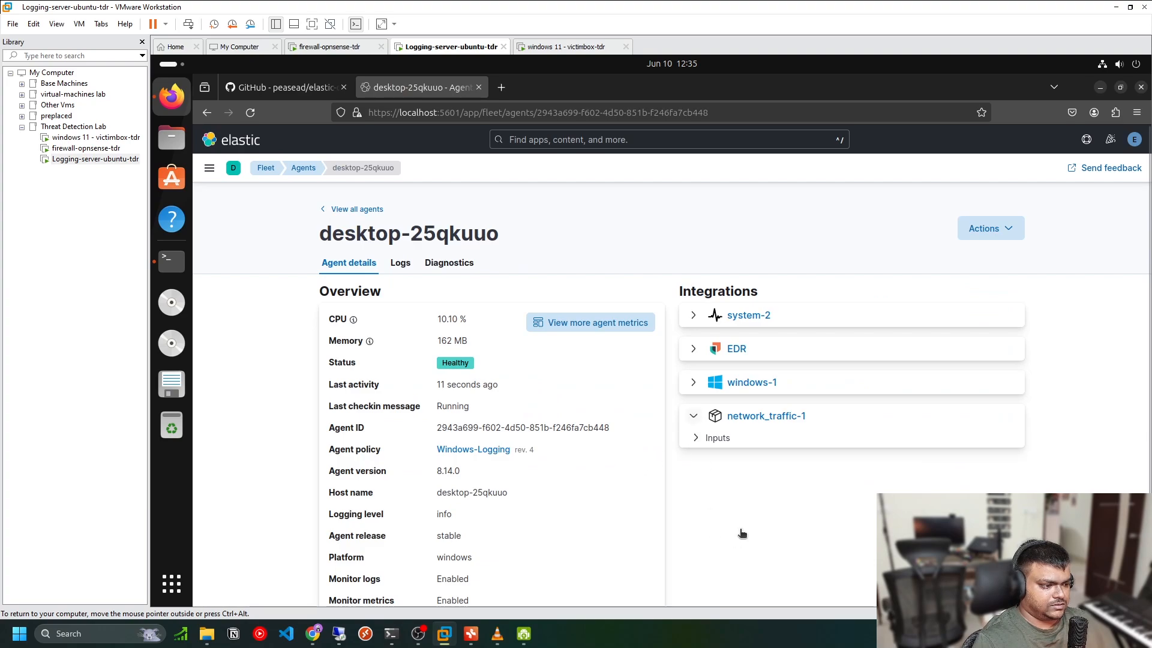
left_click(696, 438)
left_click(792, 457)
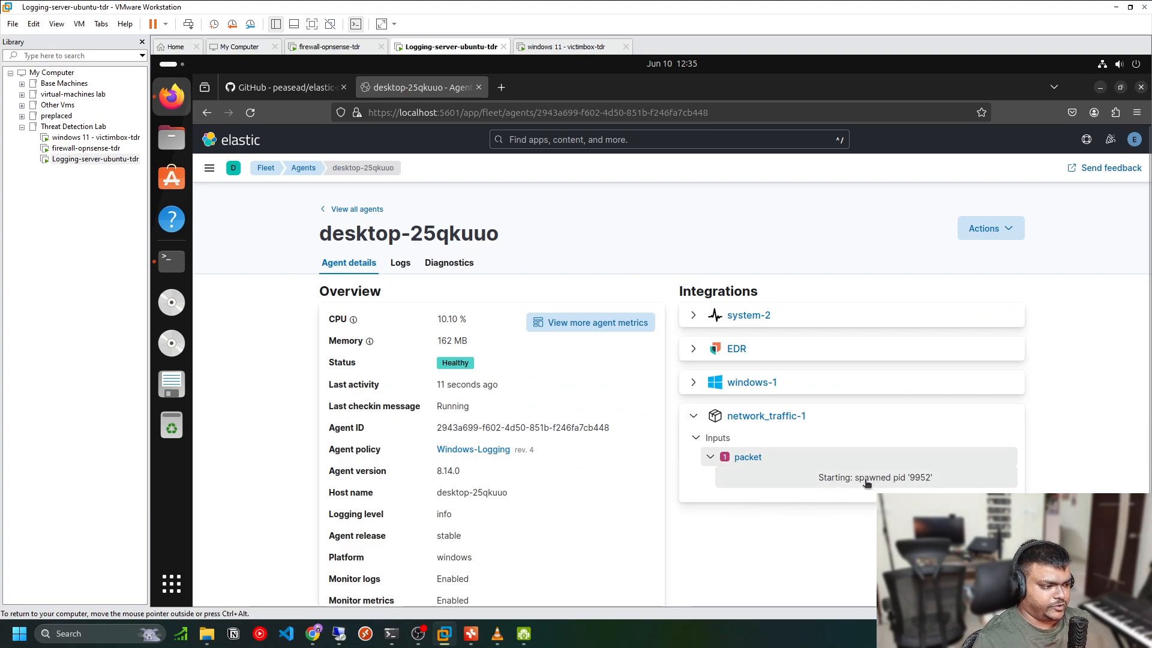
left_click(696, 438)
left_click(693, 416)
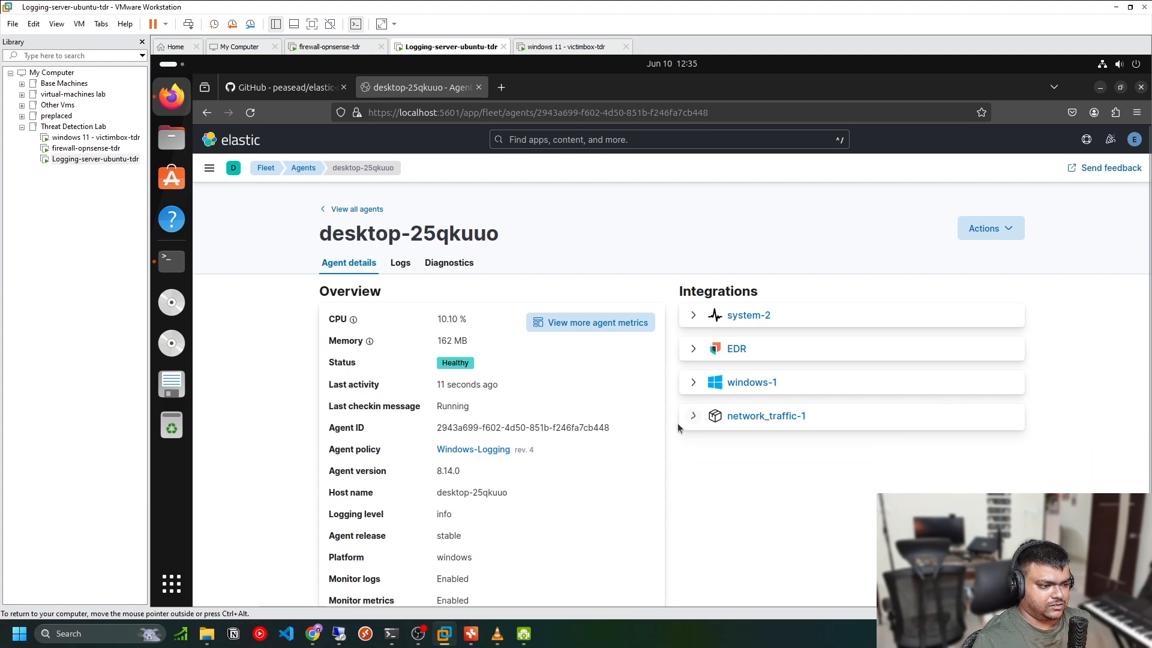
scroll(546, 469, "down", 1)
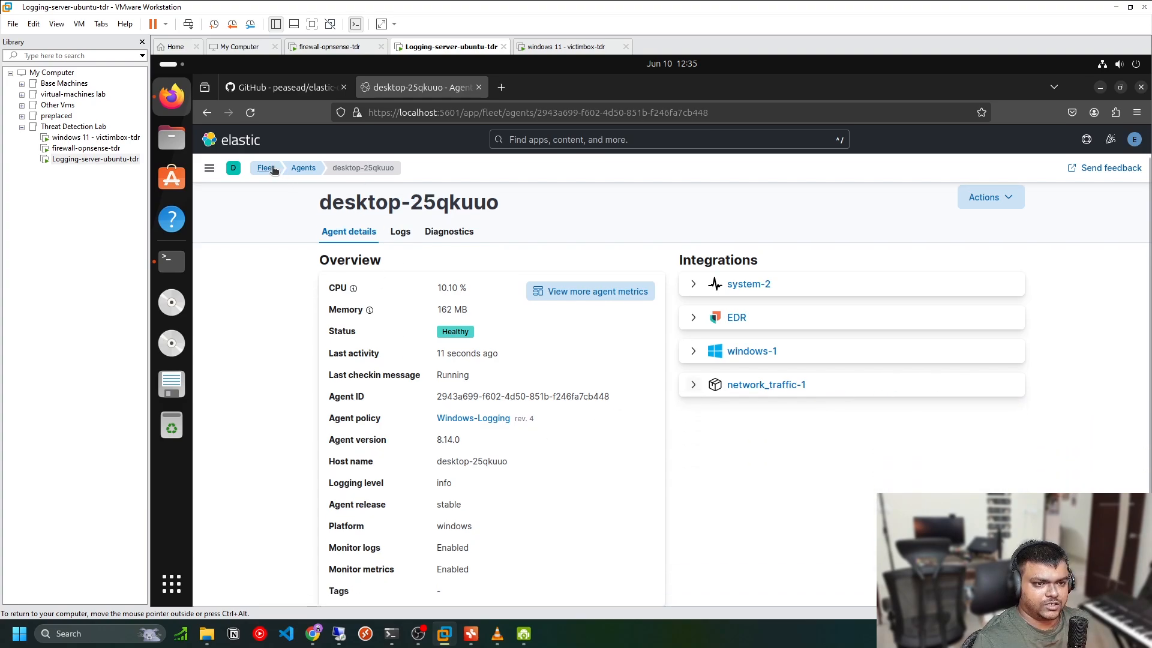
Open Discover with the logs-network_traffic data view and search its field list for event
left_click(209, 168)
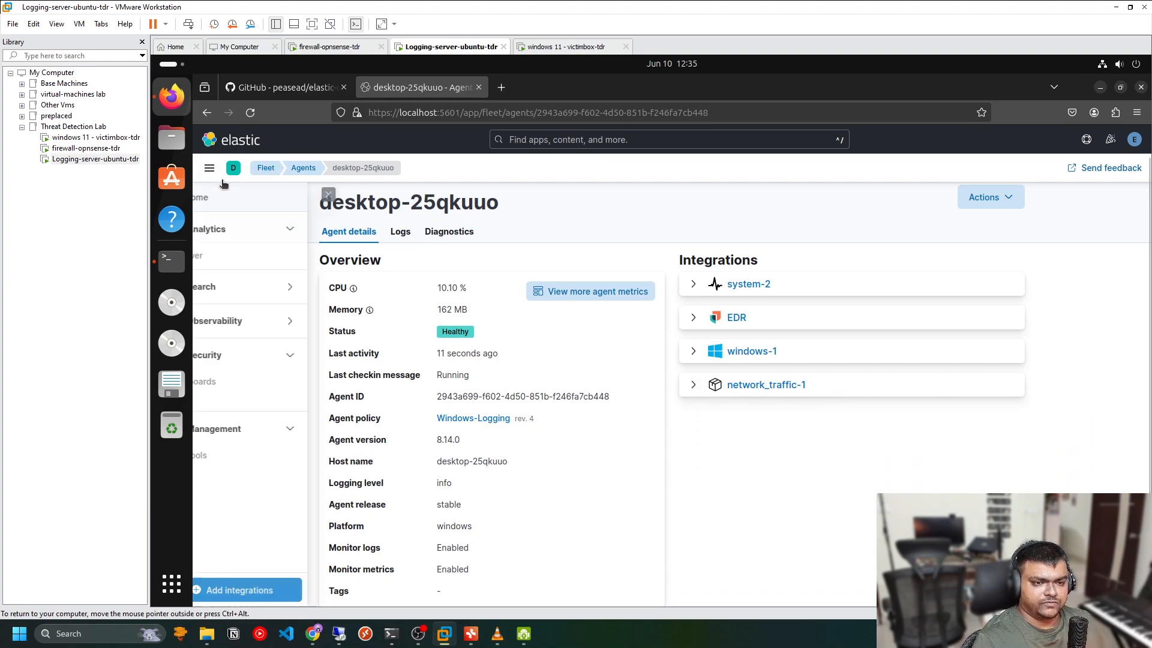
left_click(284, 255)
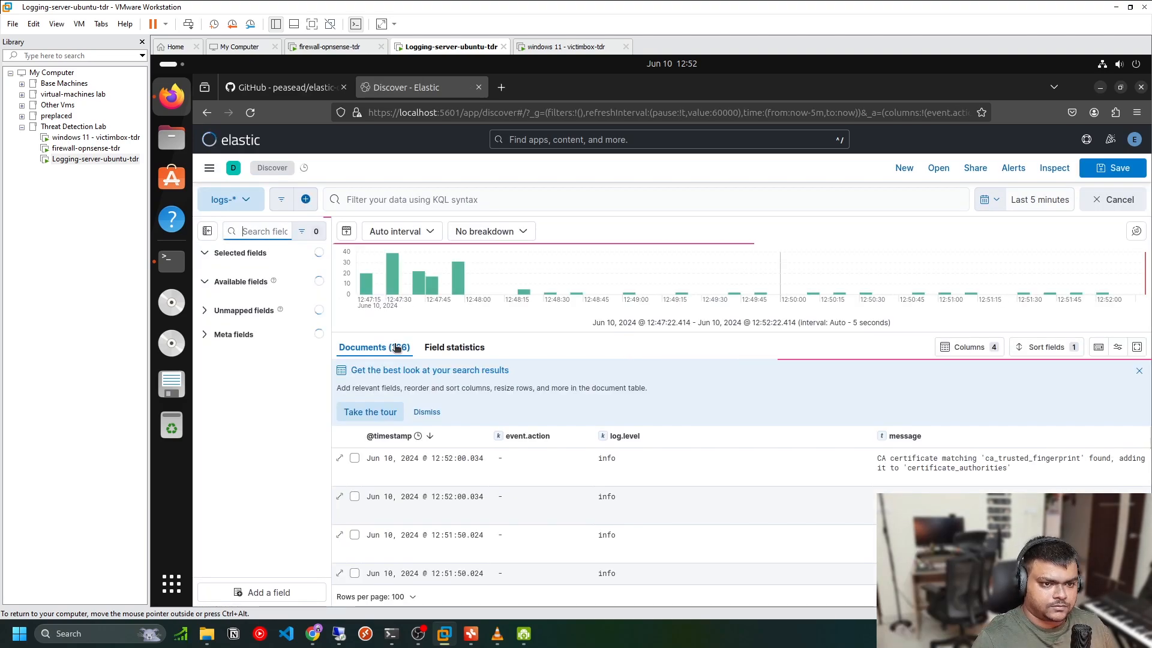
left_click(251, 205)
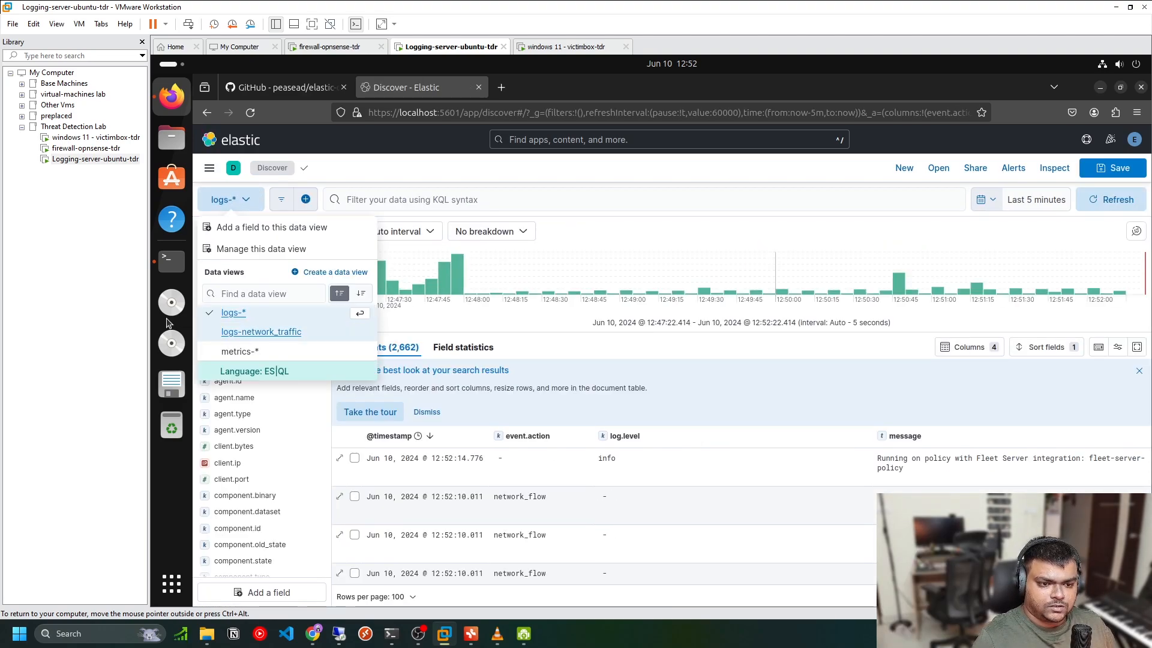
left_click(299, 334)
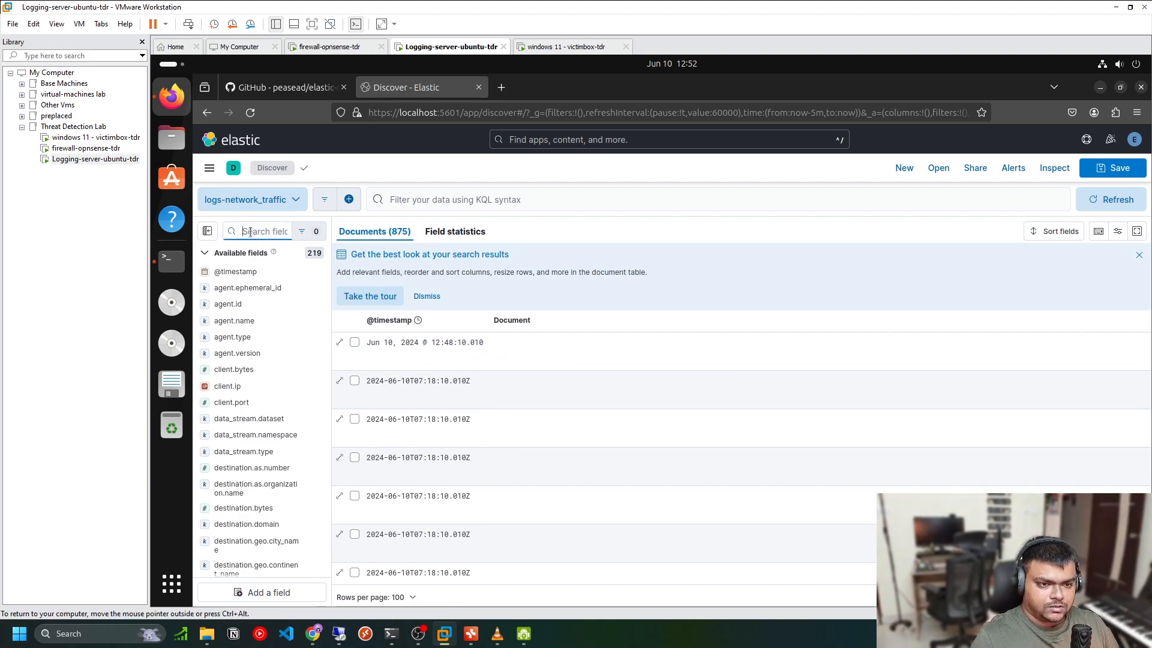
type("event")
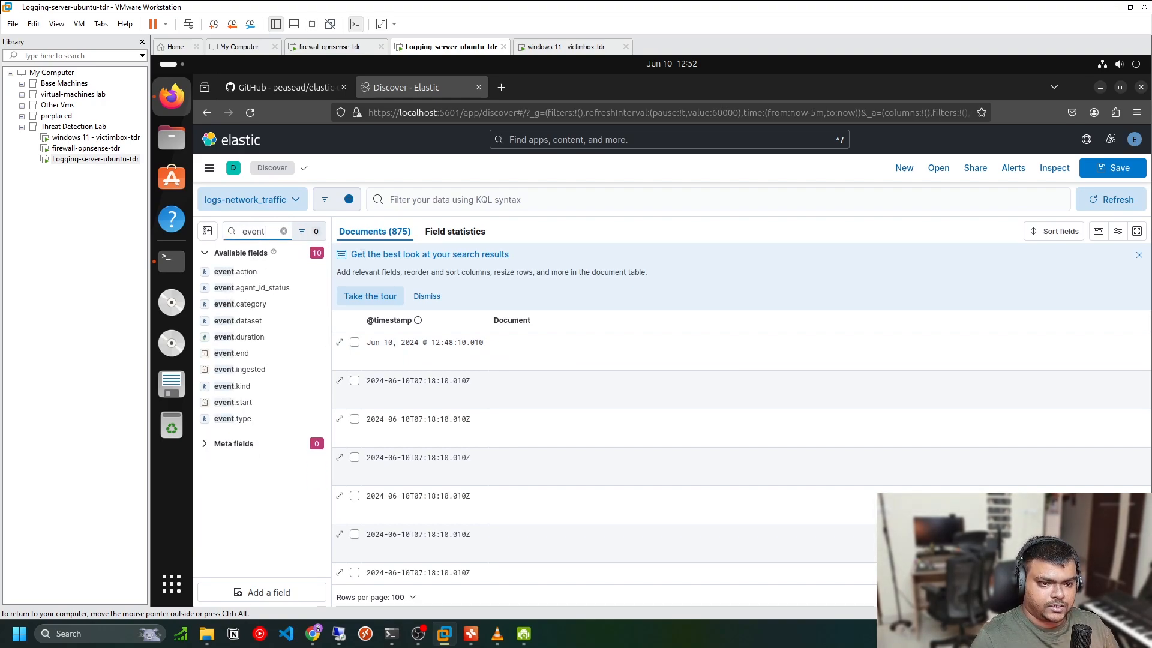
Add the event.action and type fields as columns in the network traffic document table, inspecting a network_flow document's fields
left_click(314, 272)
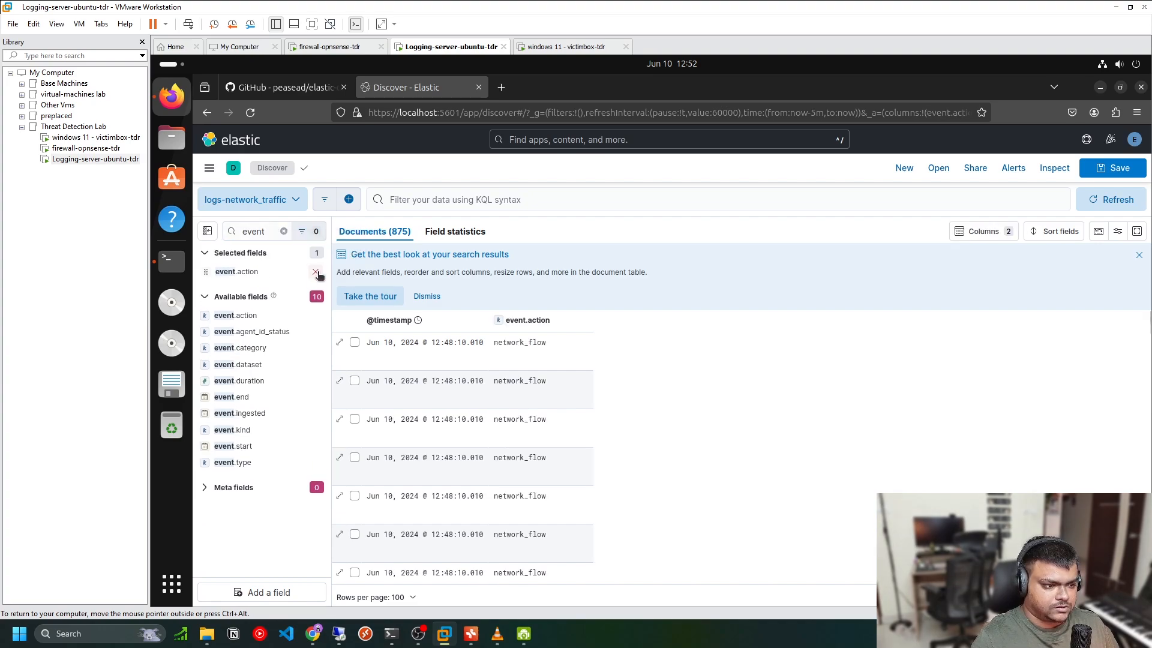
left_click(339, 344)
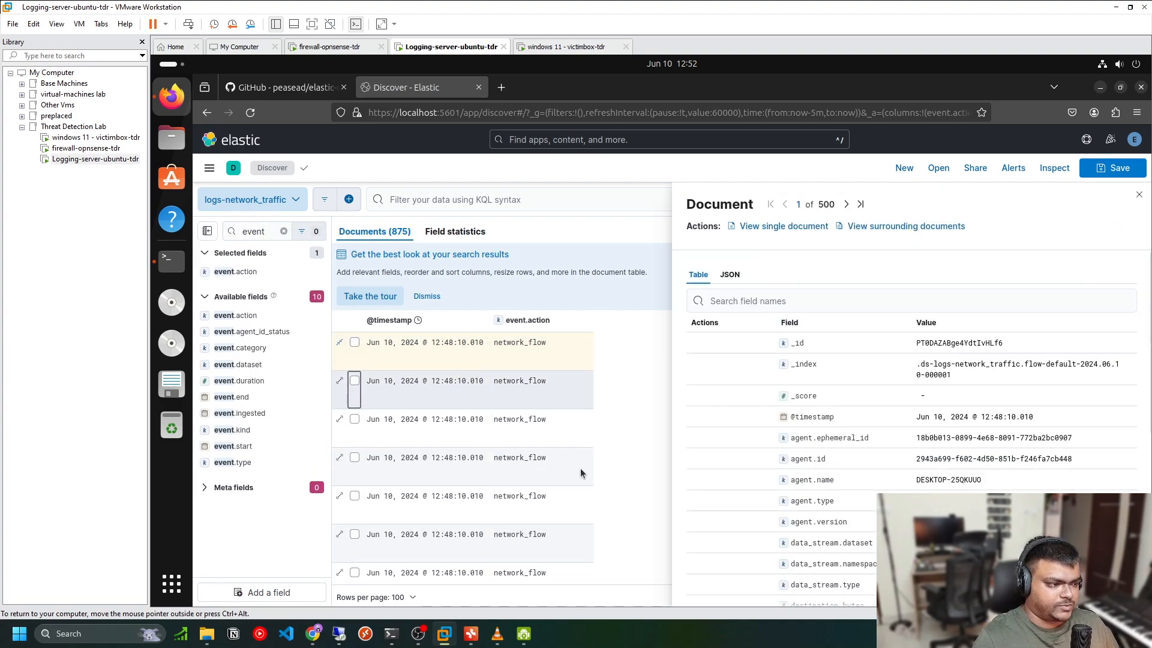
scroll(899, 389, "down", 3)
scroll(921, 317, "down", 3)
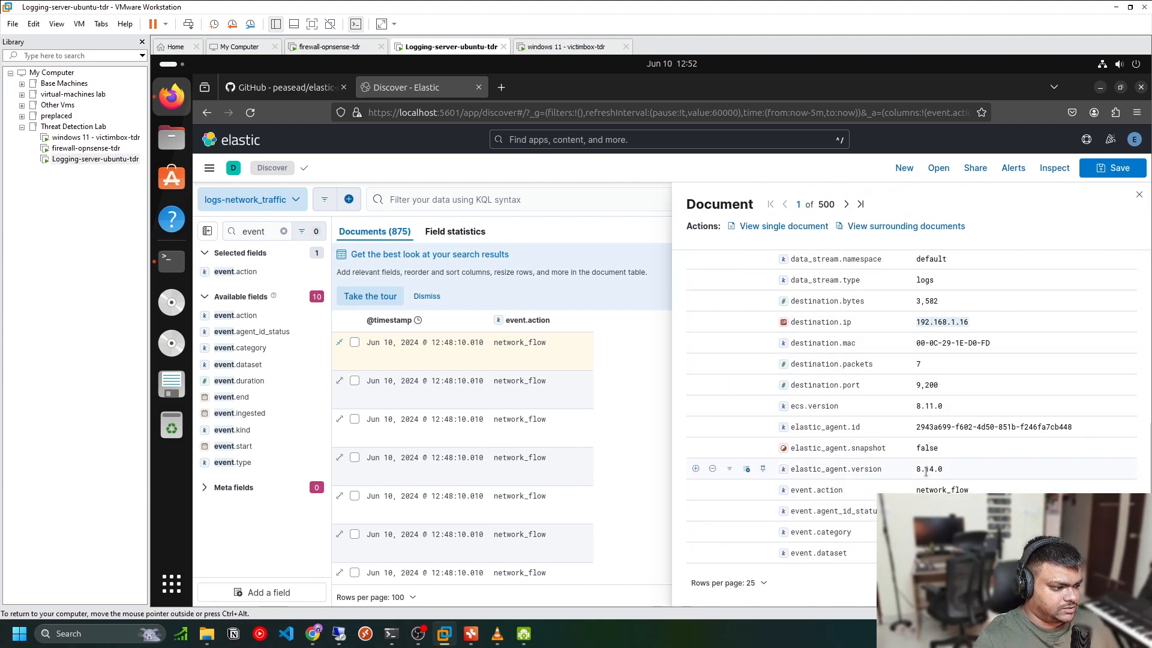
scroll(921, 489, "down", 10)
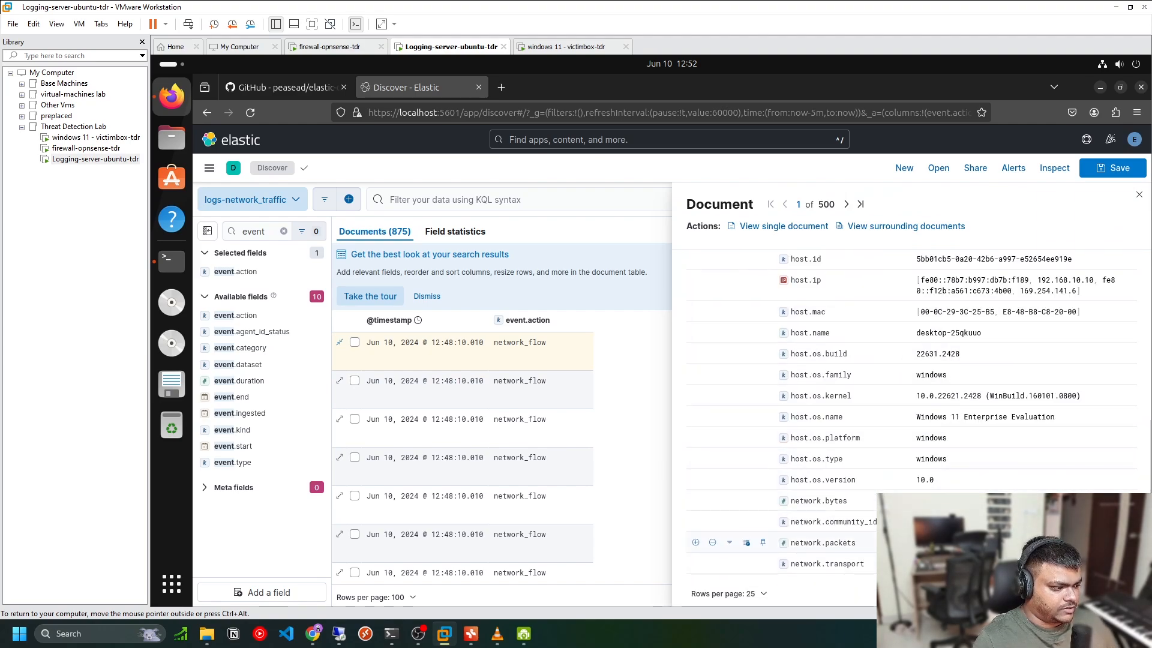
scroll(921, 489, "down", 1)
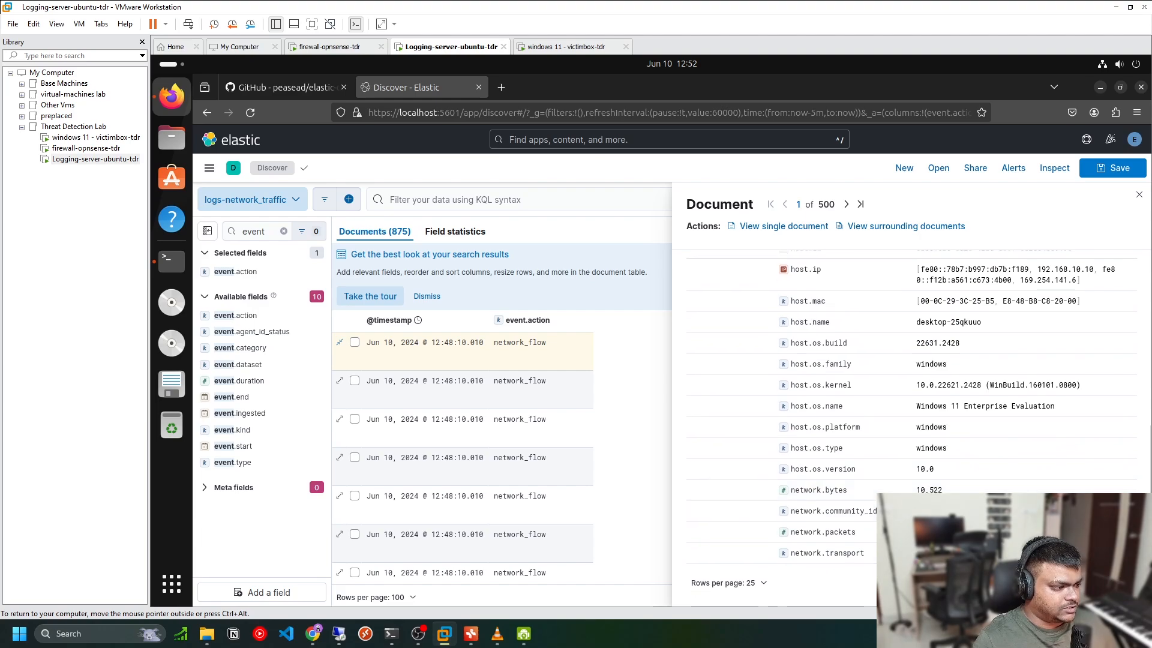
left_click(1127, 583)
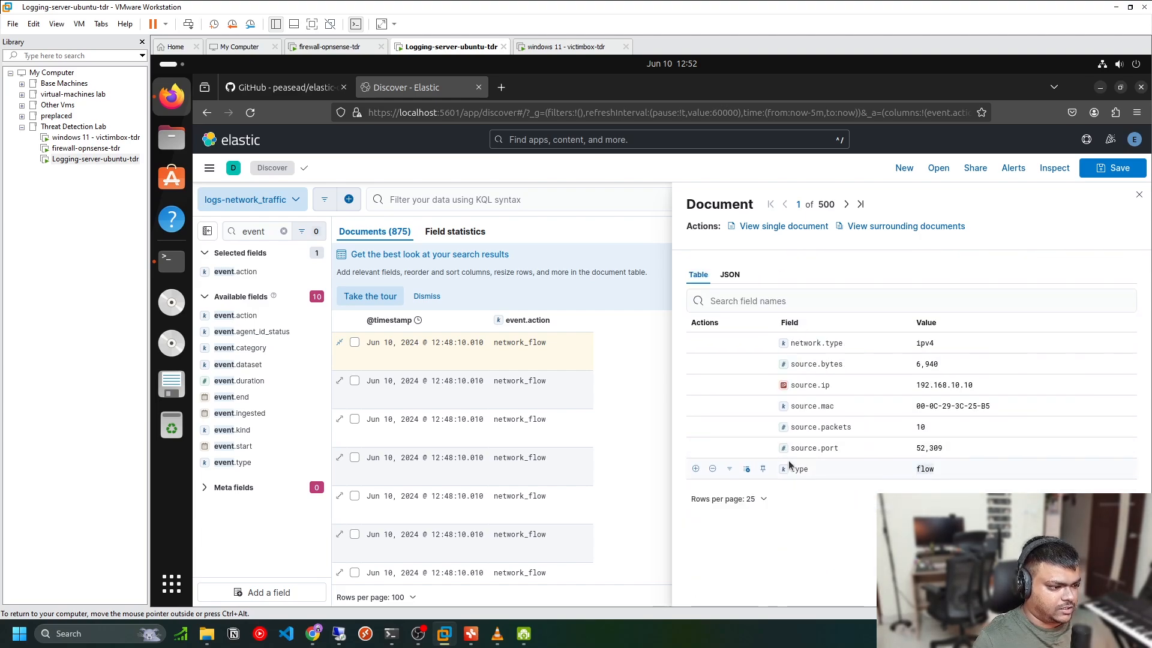
left_click(746, 468)
left_click(668, 406)
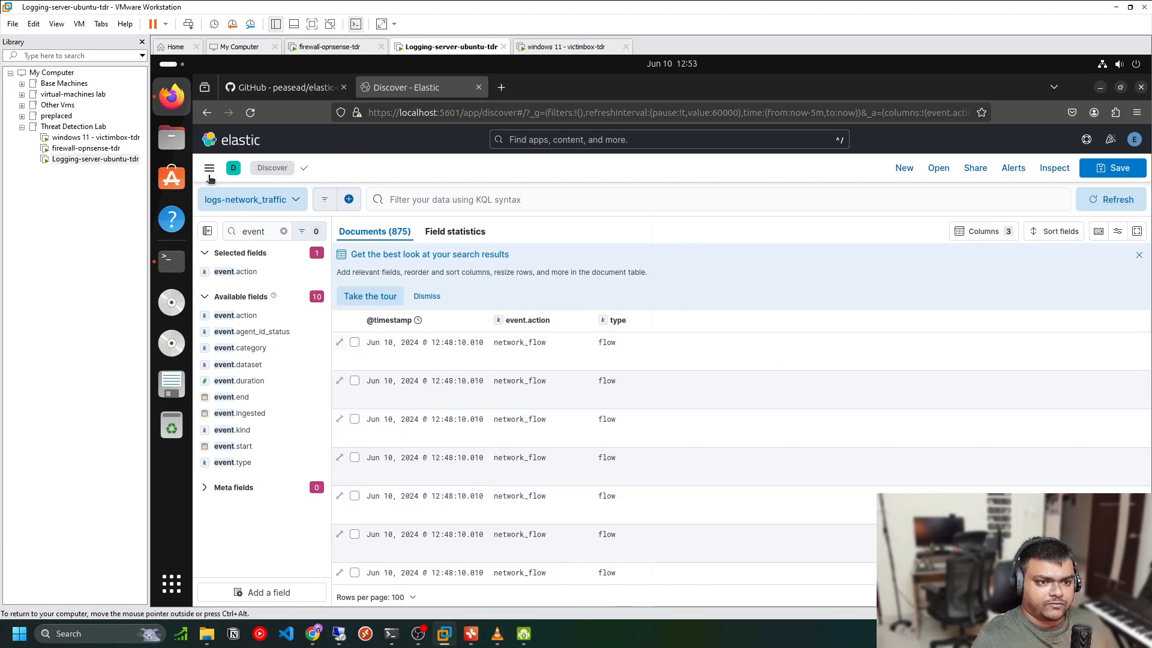
Add the Osquery Logs integration to the Windows-Logging agent policy with default settings
scroll(252, 420, "down", 5)
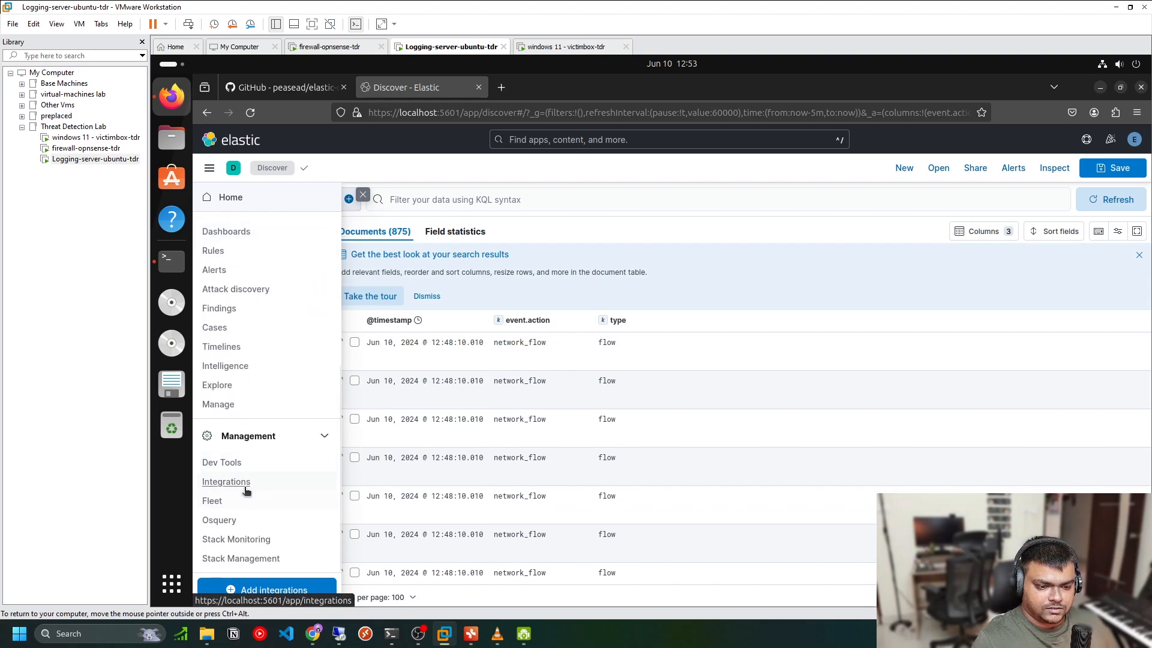
left_click(293, 498)
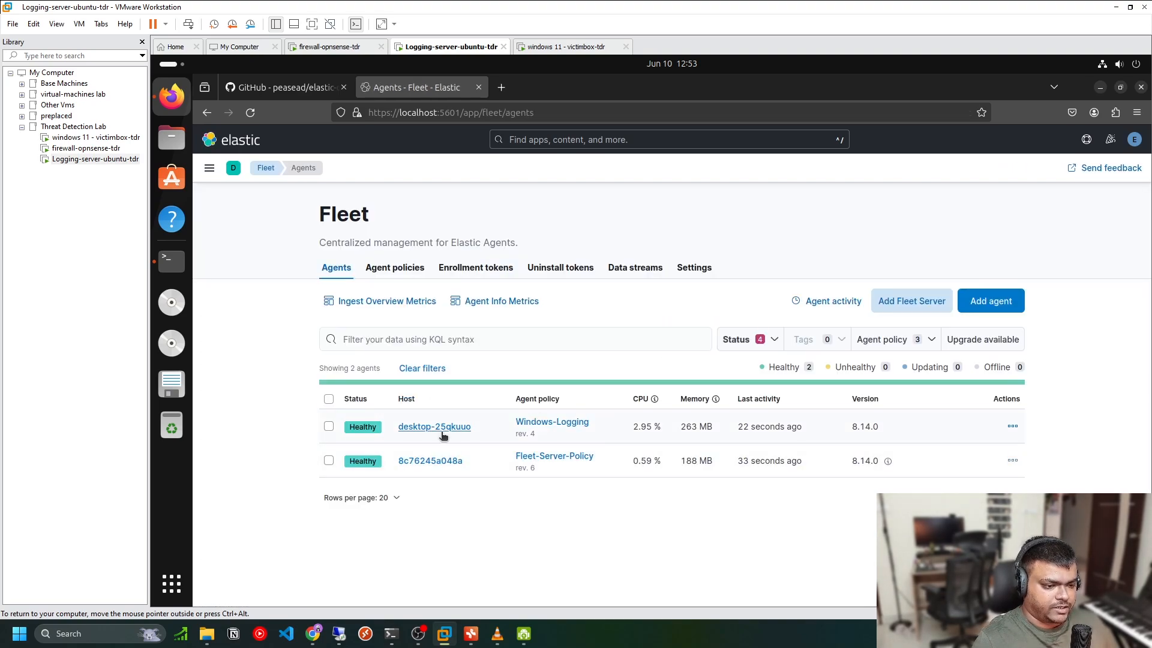
left_click(547, 424)
left_click(975, 291)
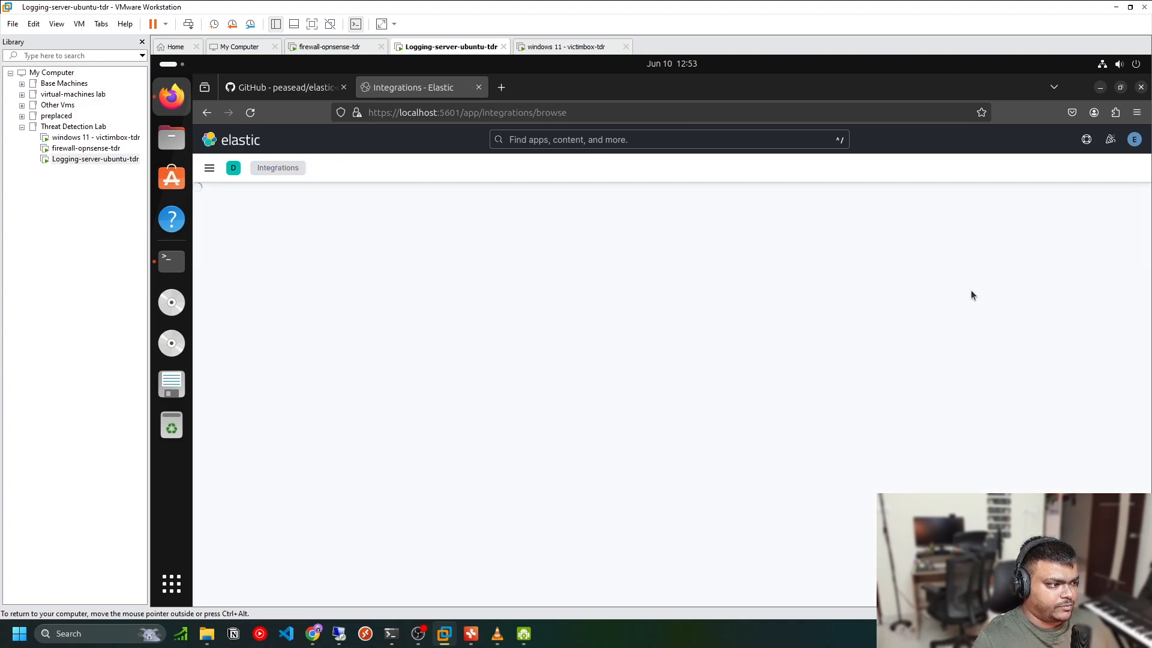
type("osquery")
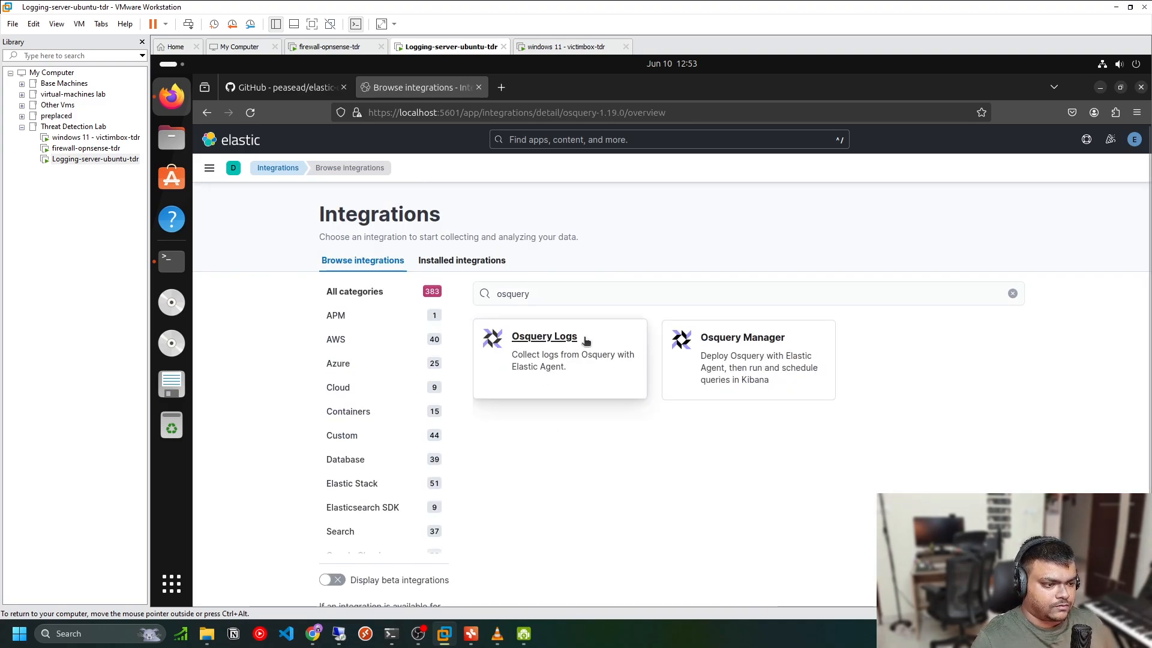
left_click(575, 360)
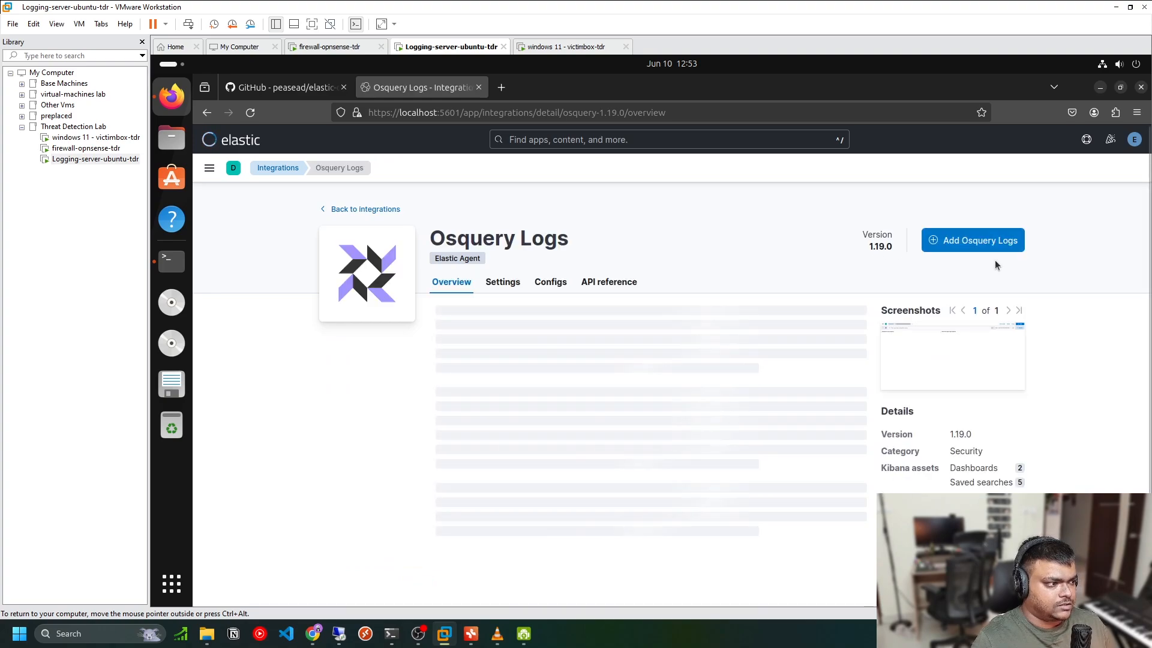
left_click(990, 245)
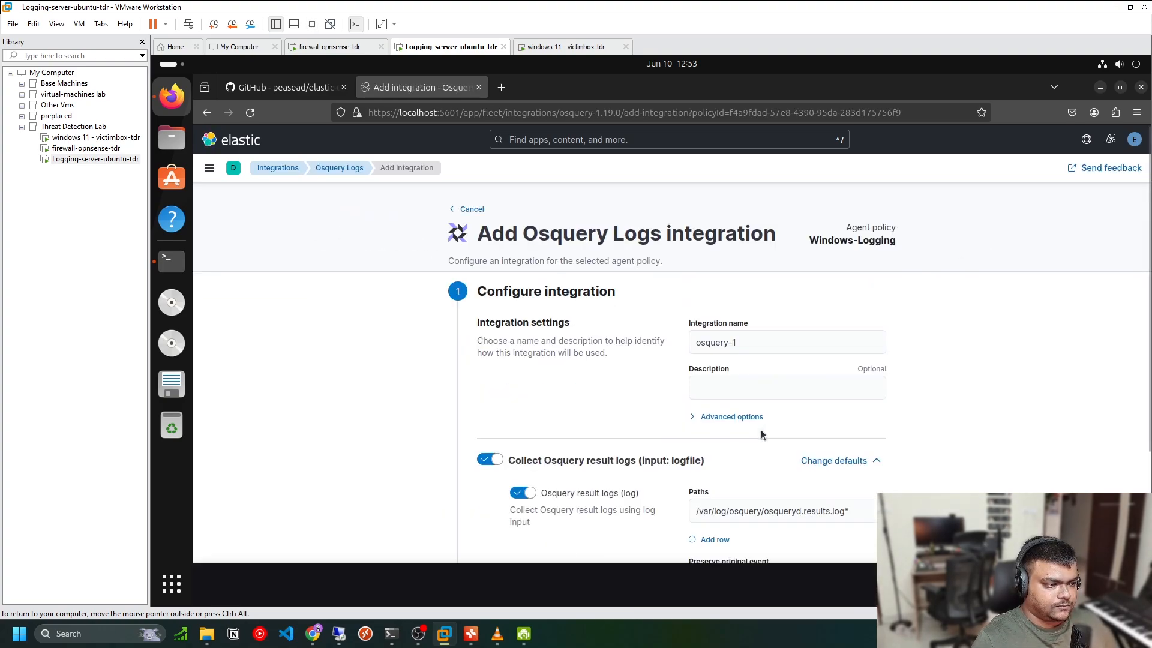
scroll(738, 435, "down", 3)
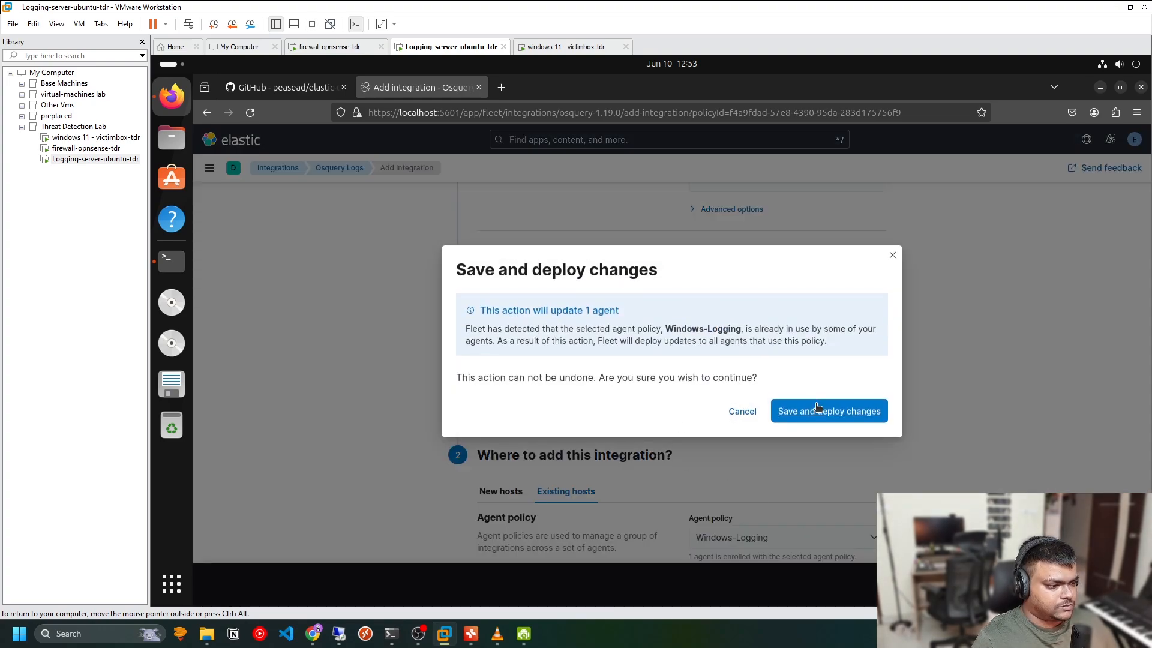
left_click(816, 405)
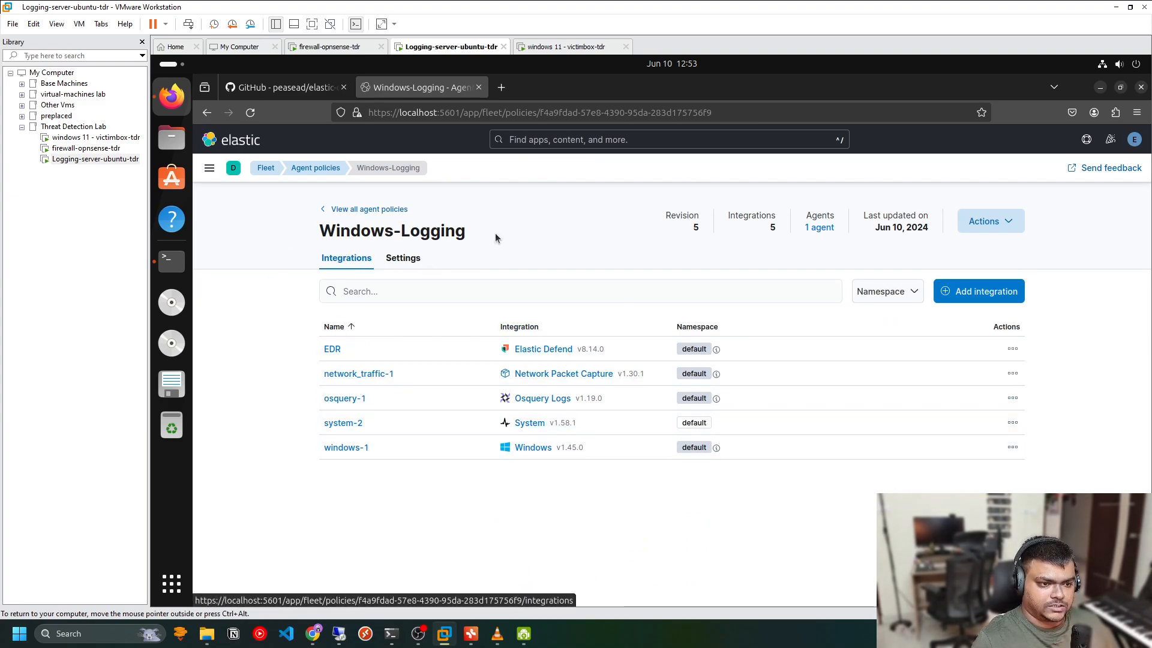
Open the Windows agent's details in Fleet and expand the osquery-1 integration's inputs
left_click(267, 169)
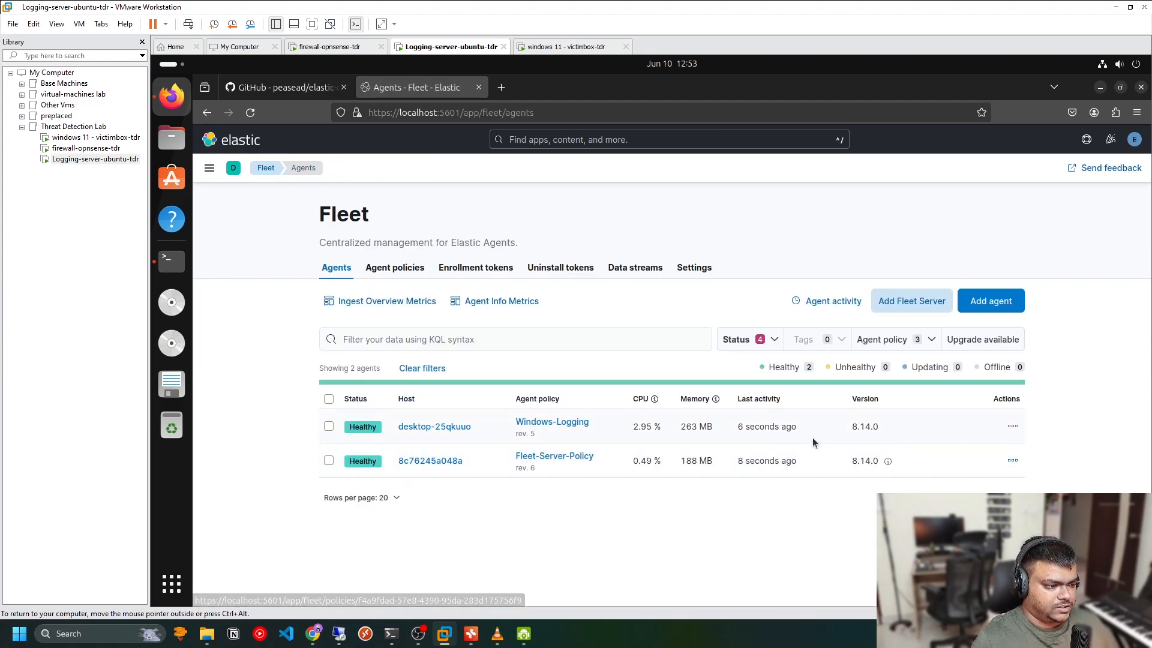
left_click(438, 427)
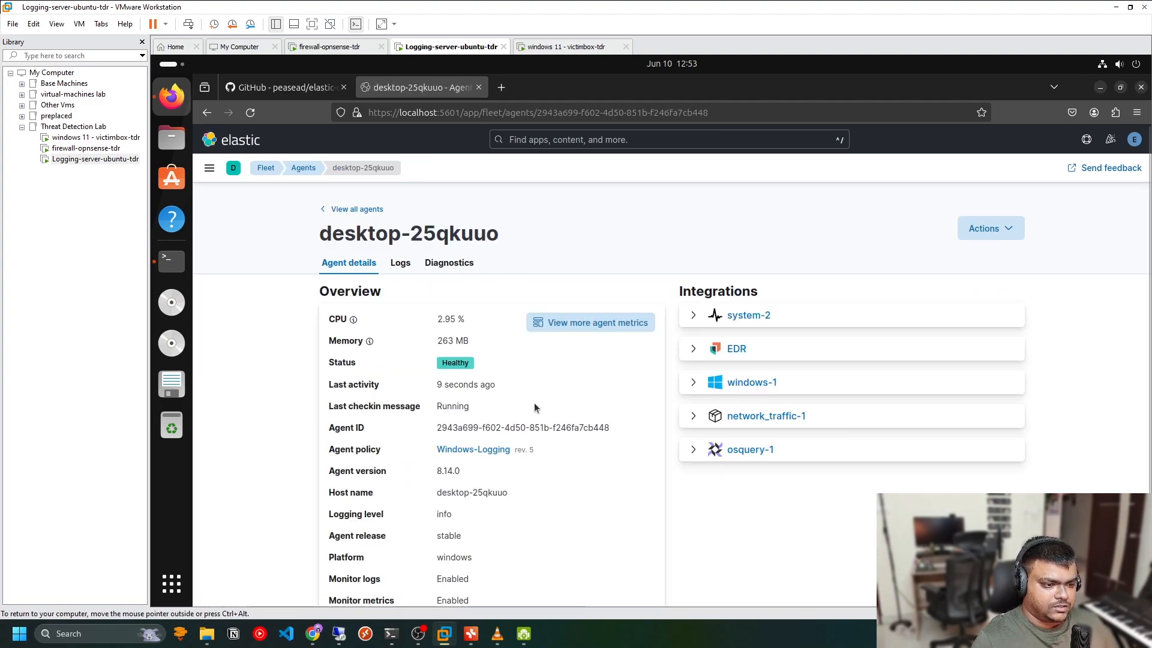
left_click(696, 451)
left_click(702, 472)
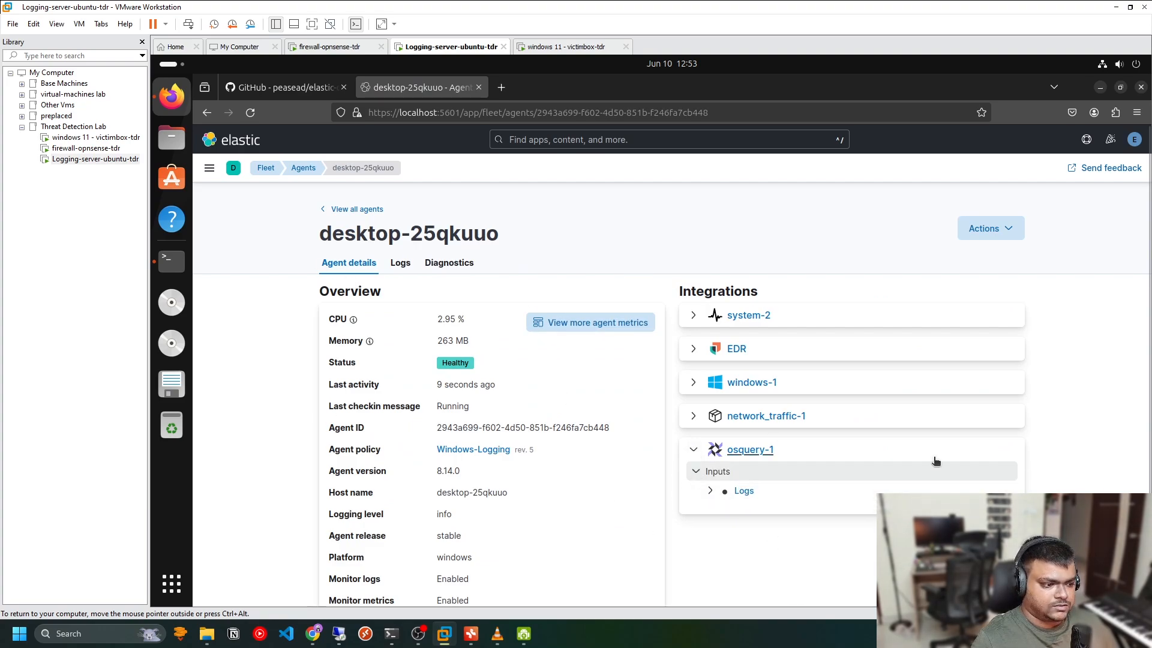
Open Osquery and start adding the Osquery Manager integration
left_click(209, 168)
scroll(249, 386, "down", 5)
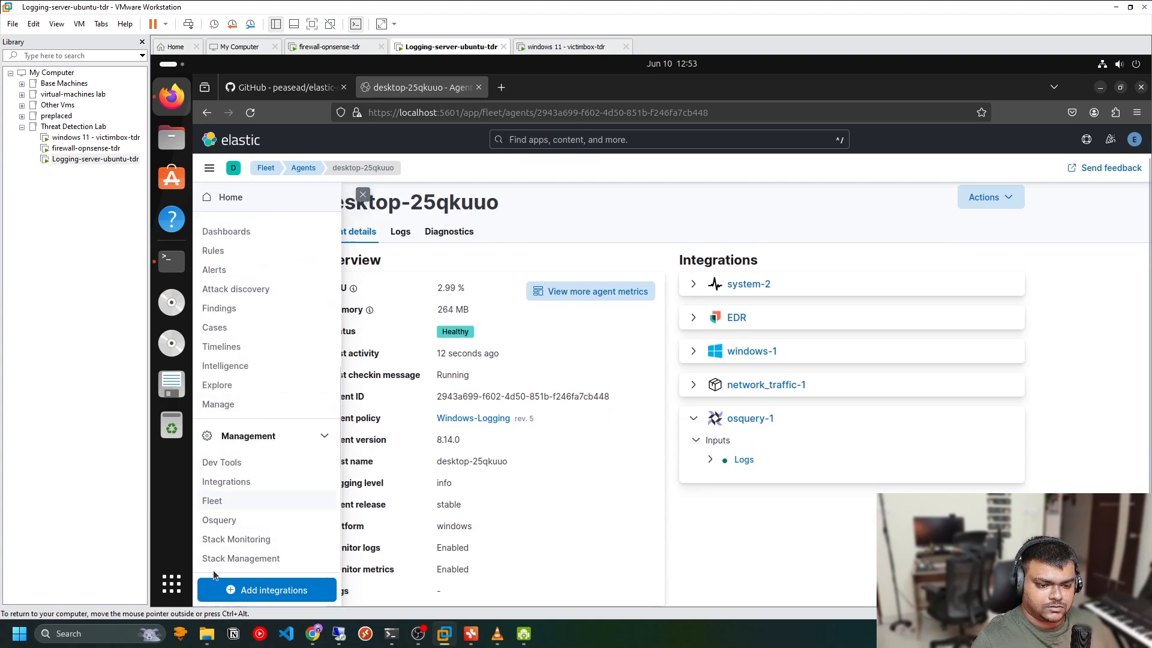
left_click(219, 521)
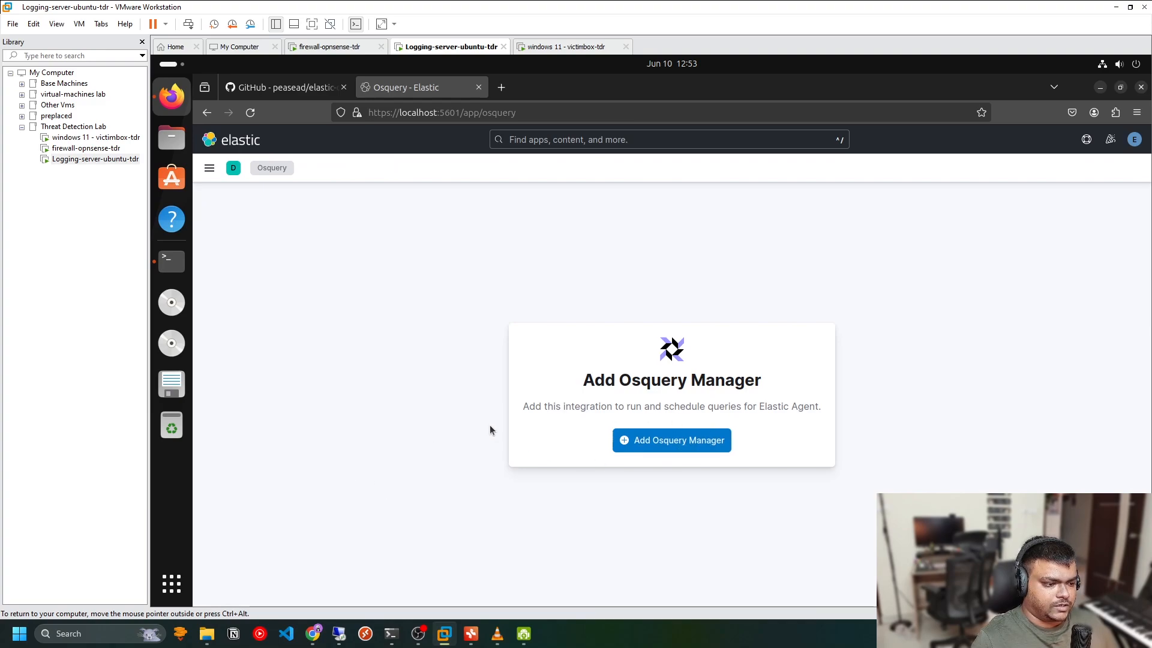
left_click(722, 439)
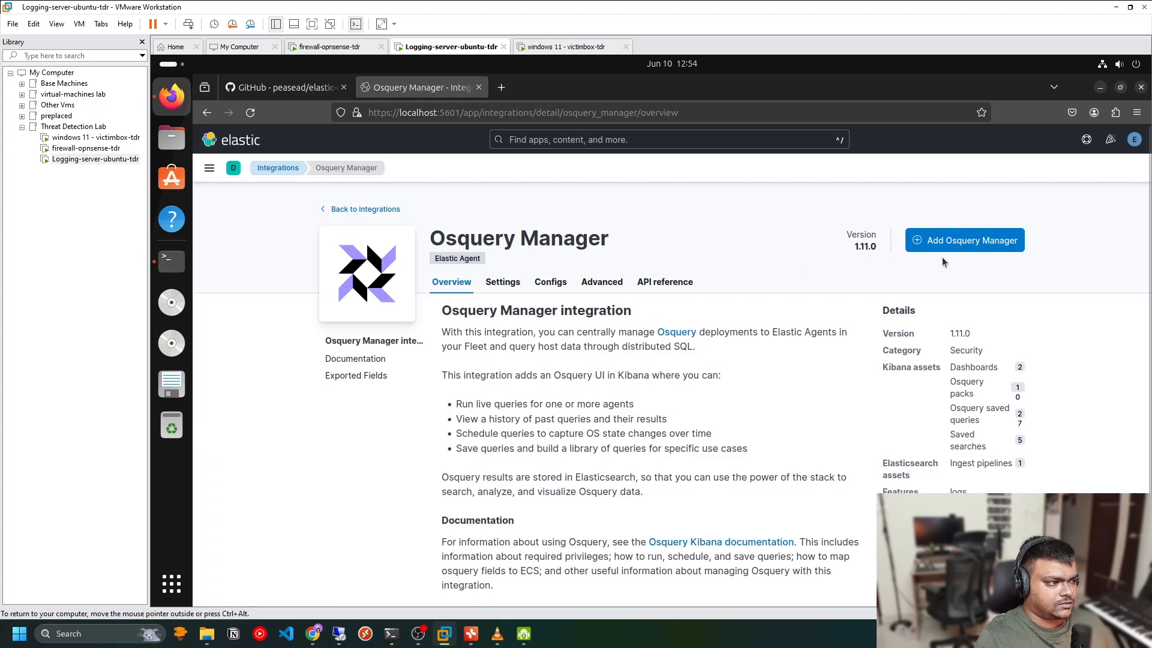
Reopen the Windows agent's details in Fleet and expand the osquery-1 integration
left_click(206, 172)
scroll(237, 501, "down", 6)
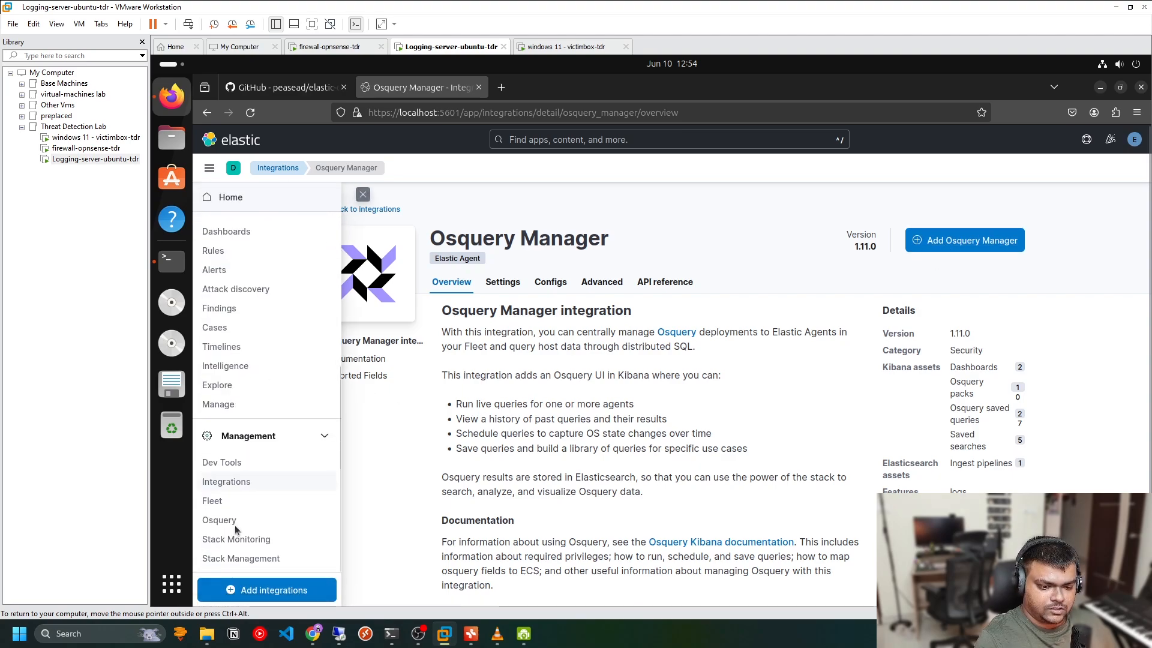
left_click(212, 503)
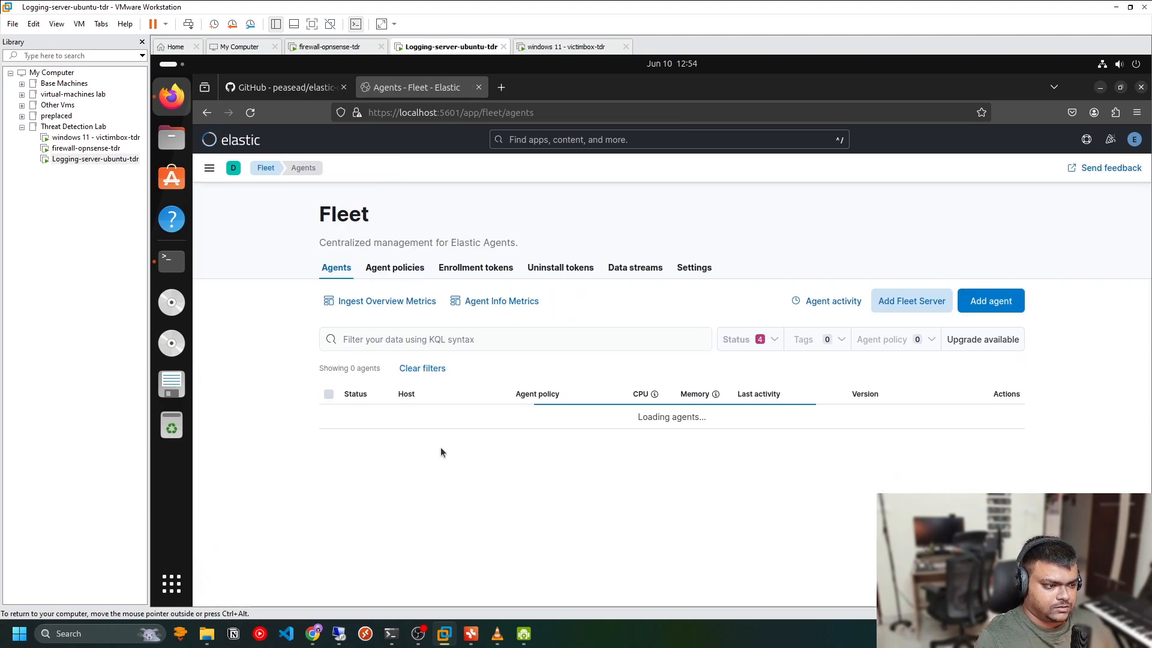
left_click(446, 424)
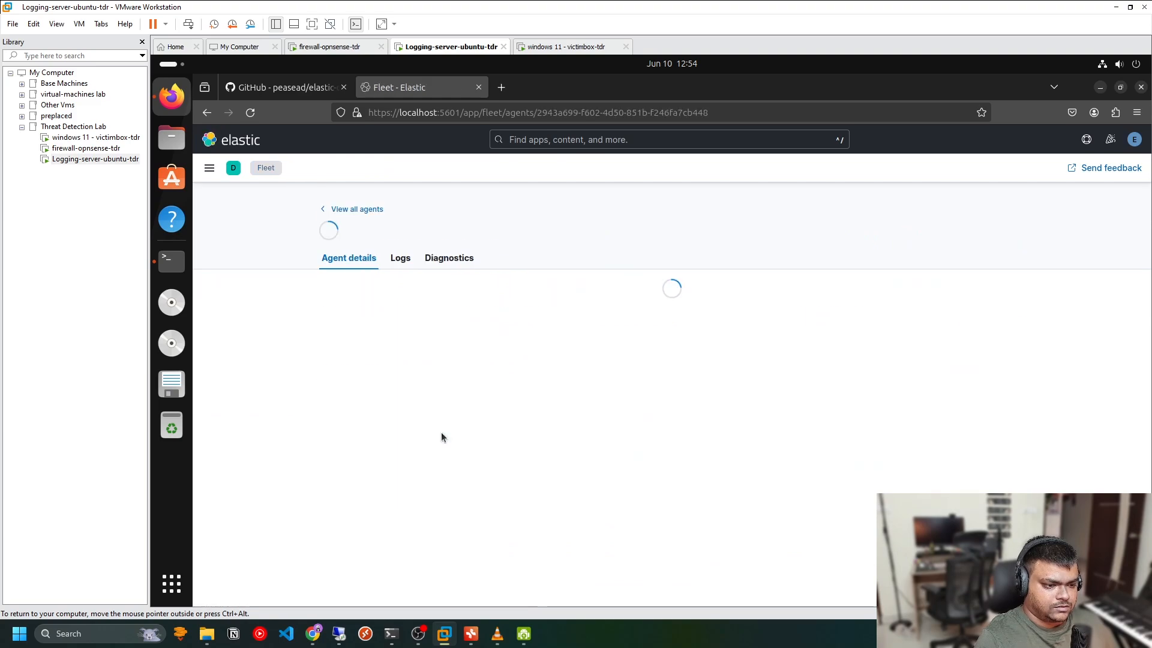
left_click(693, 451)
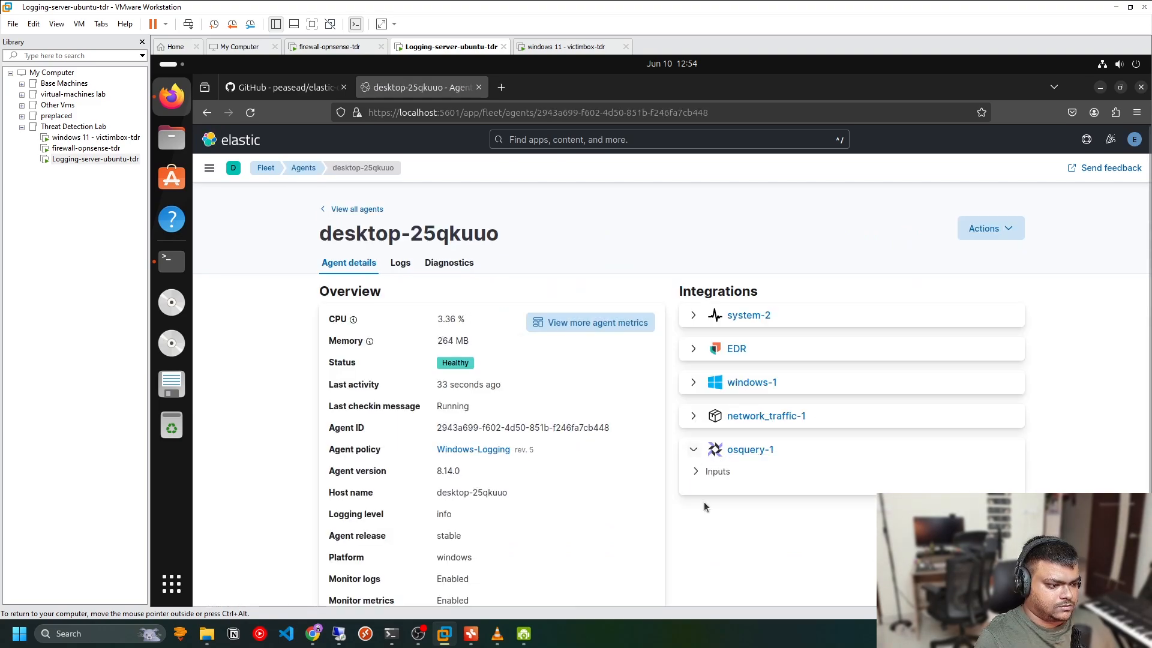
Add the Osquery Manager integration to the Windows-Logging agent policy with default settings and deploy the changes
left_click(332, 210)
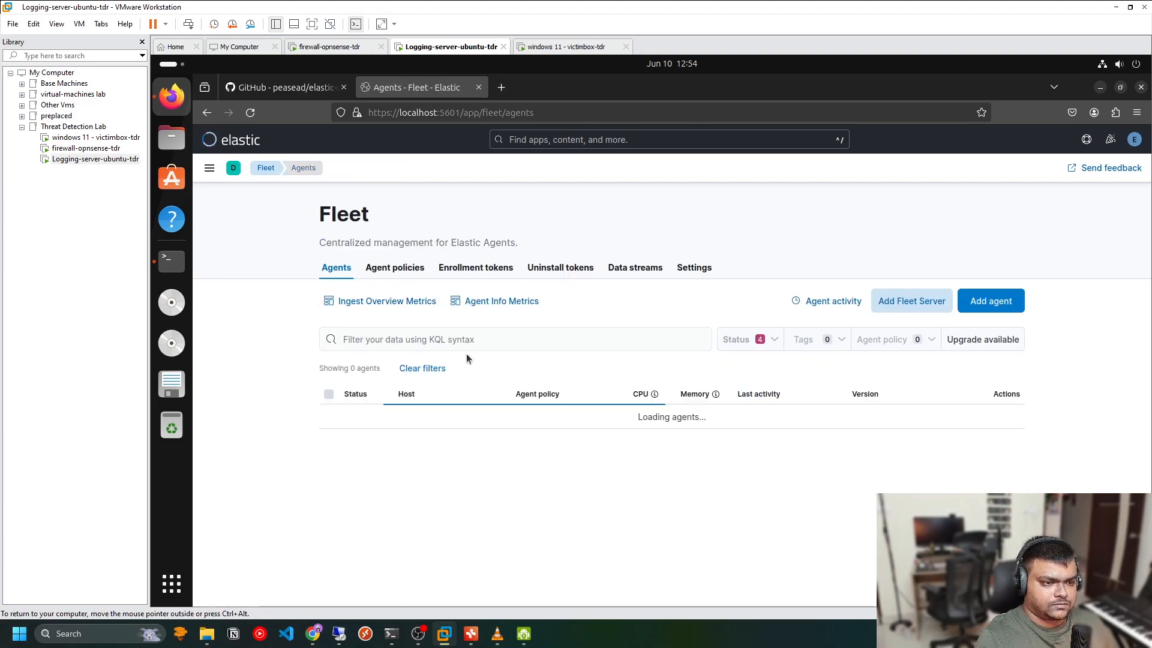
left_click(526, 423)
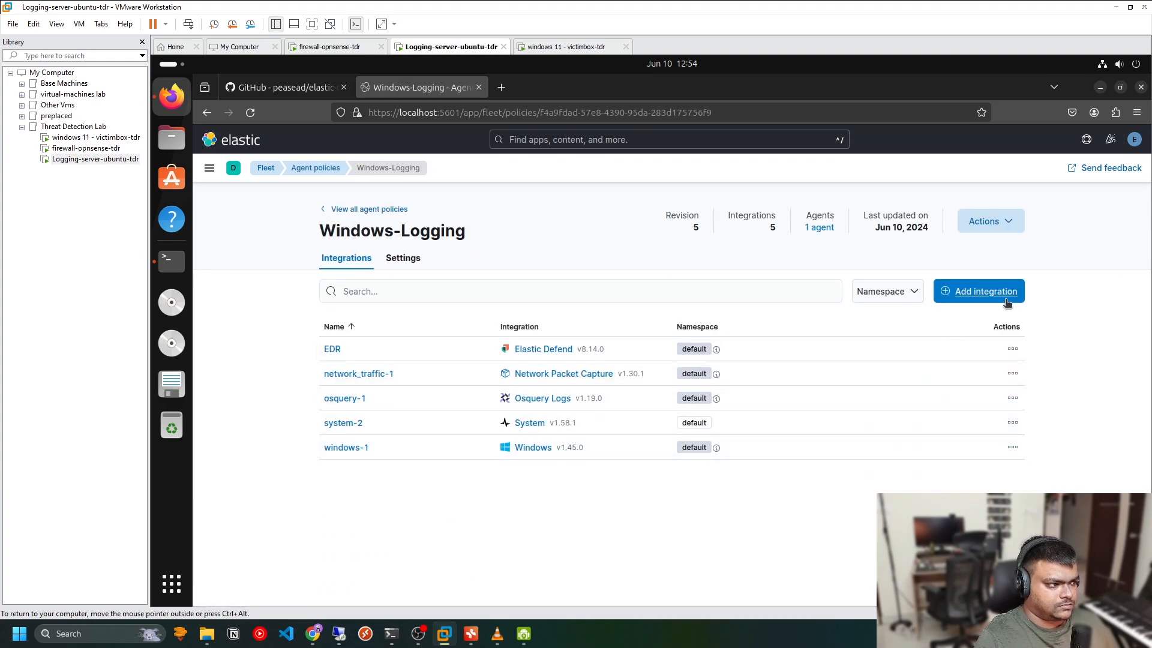
left_click(978, 291)
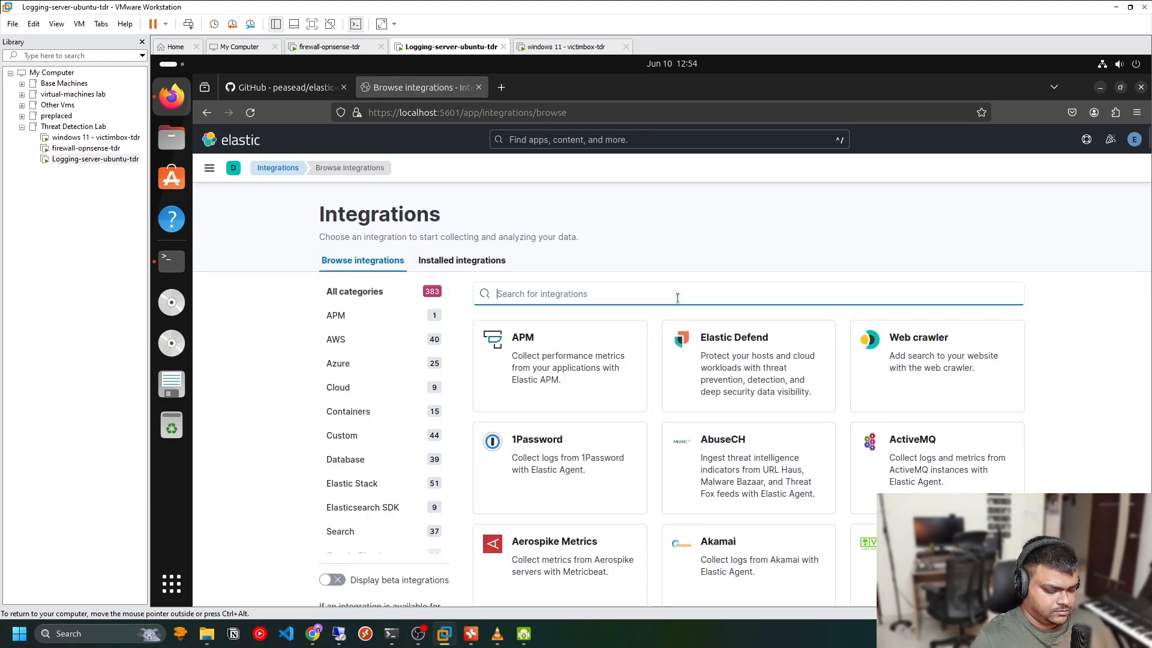
type("osquery")
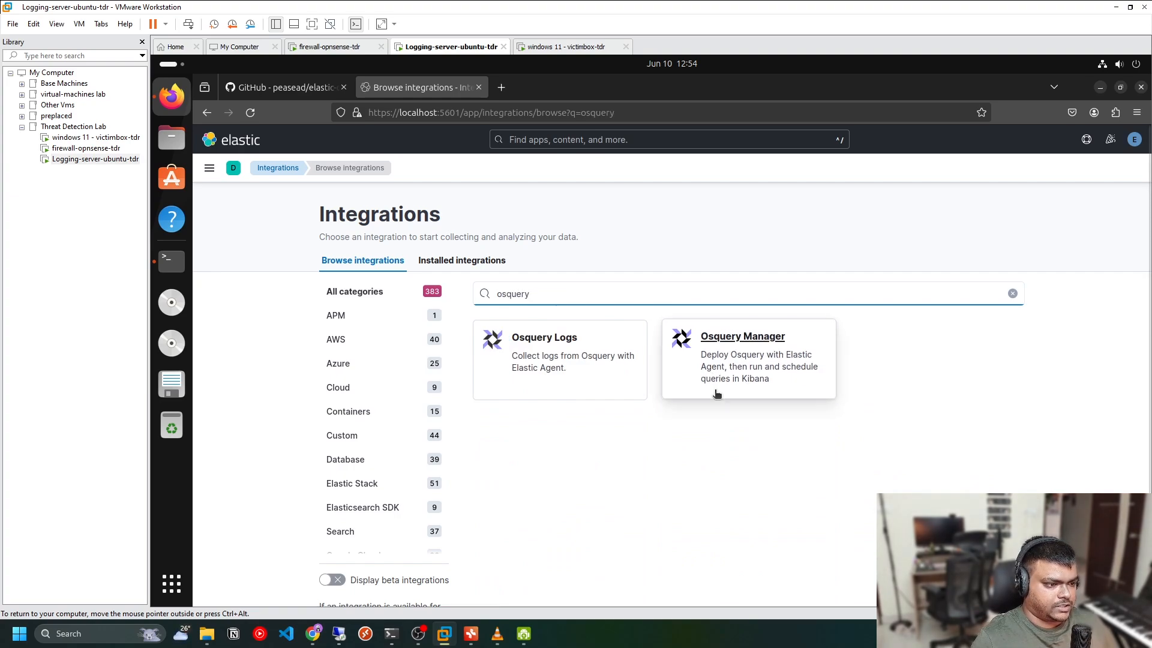
left_click(748, 338)
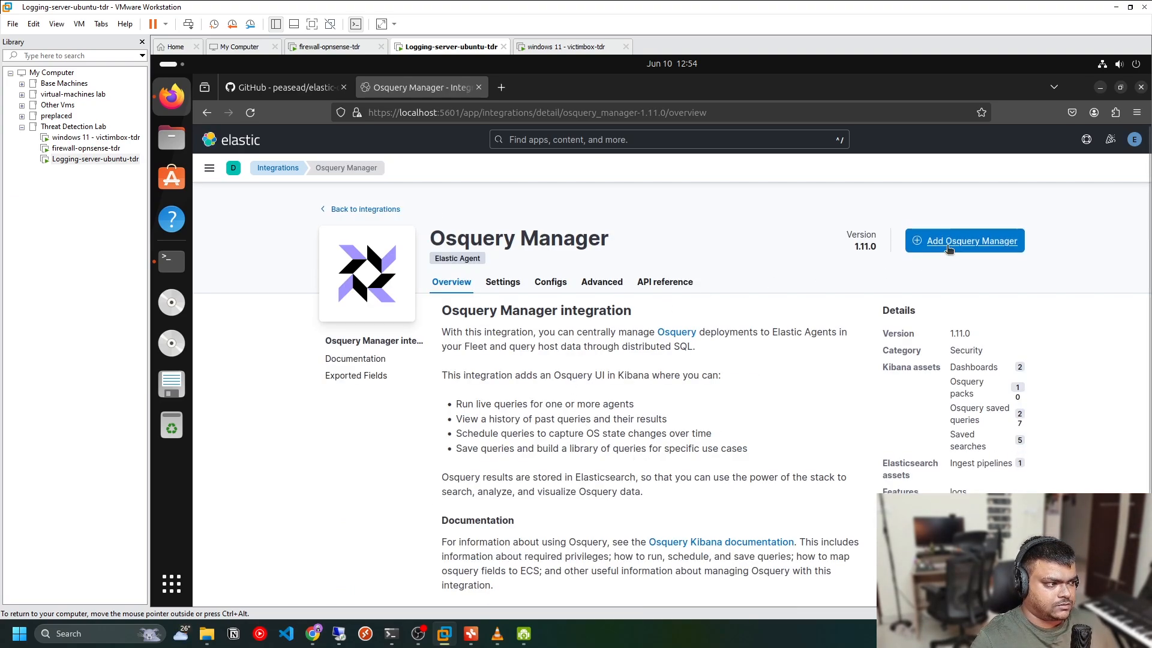
left_click(967, 241)
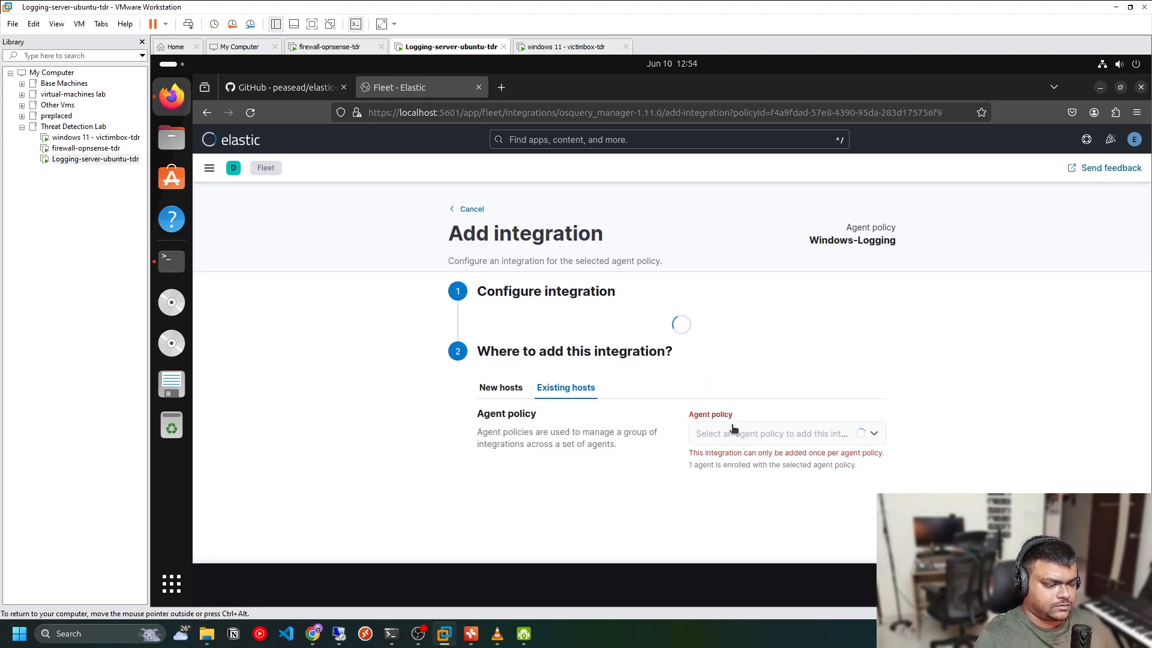
scroll(923, 475, "down", 2)
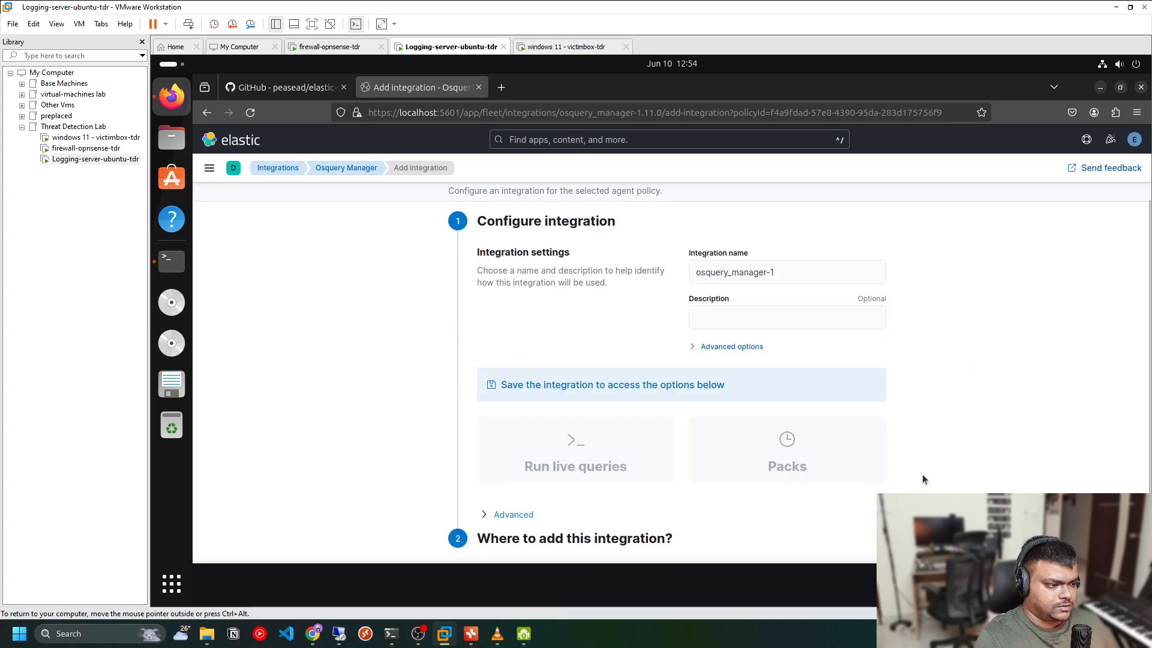
scroll(922, 475, "down", 2)
scroll(922, 475, "up", 2)
left_click(1096, 585)
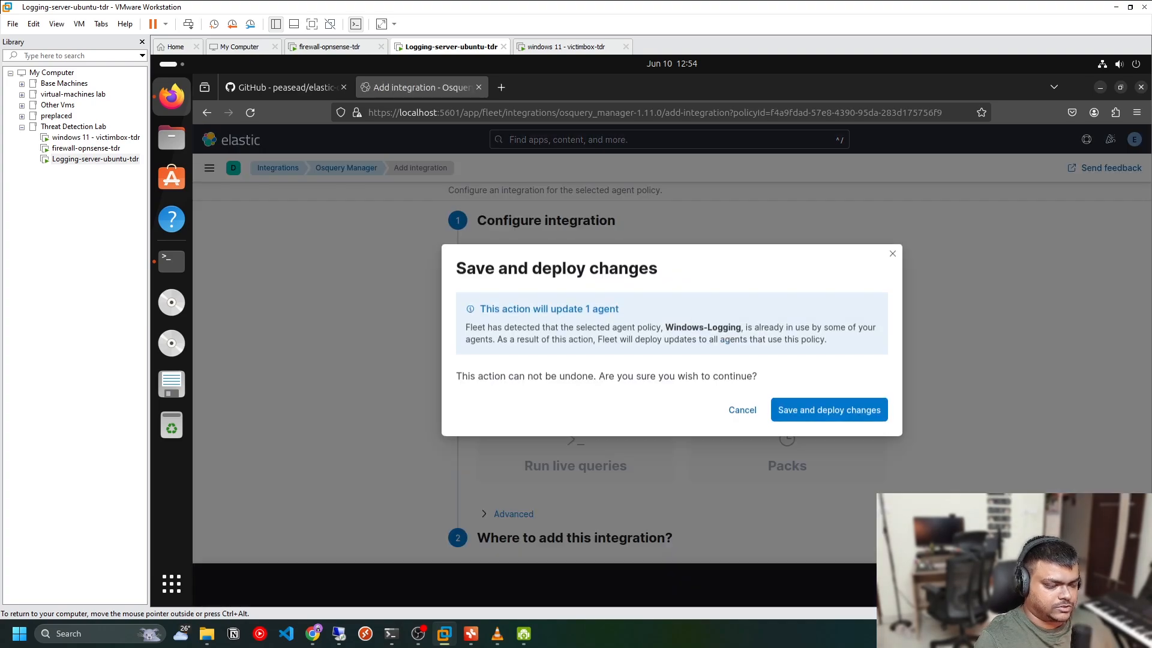
left_click(790, 411)
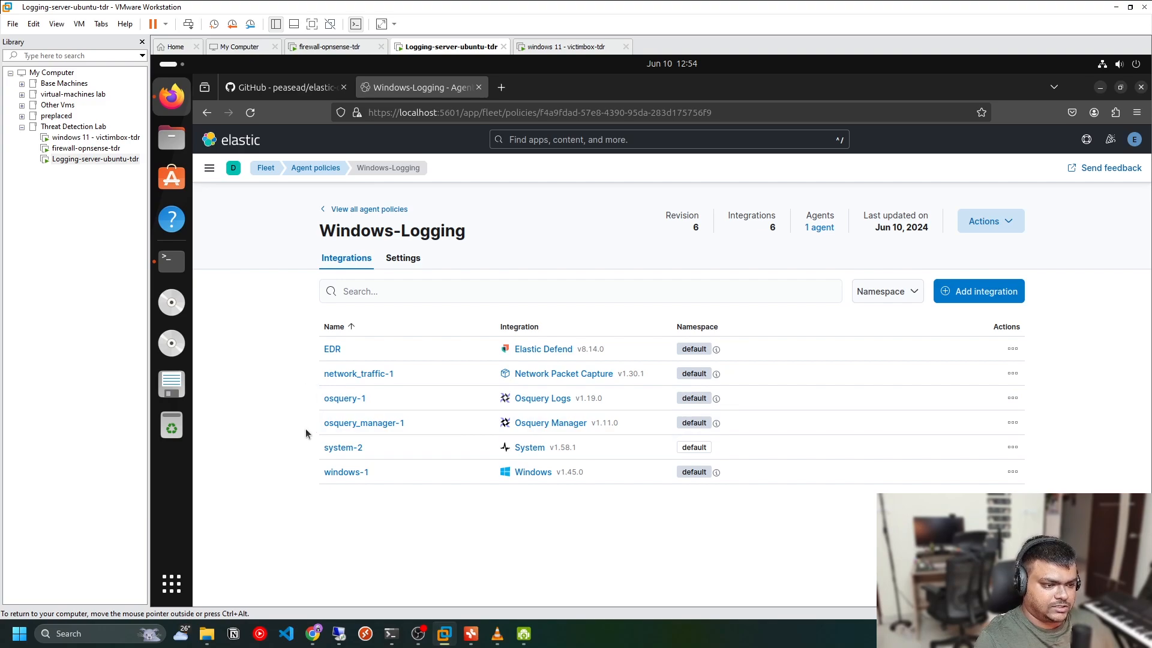
Open Osquery, start a new live query, and select the Windows agent desktop-25qkuuo as its target
left_click(209, 167)
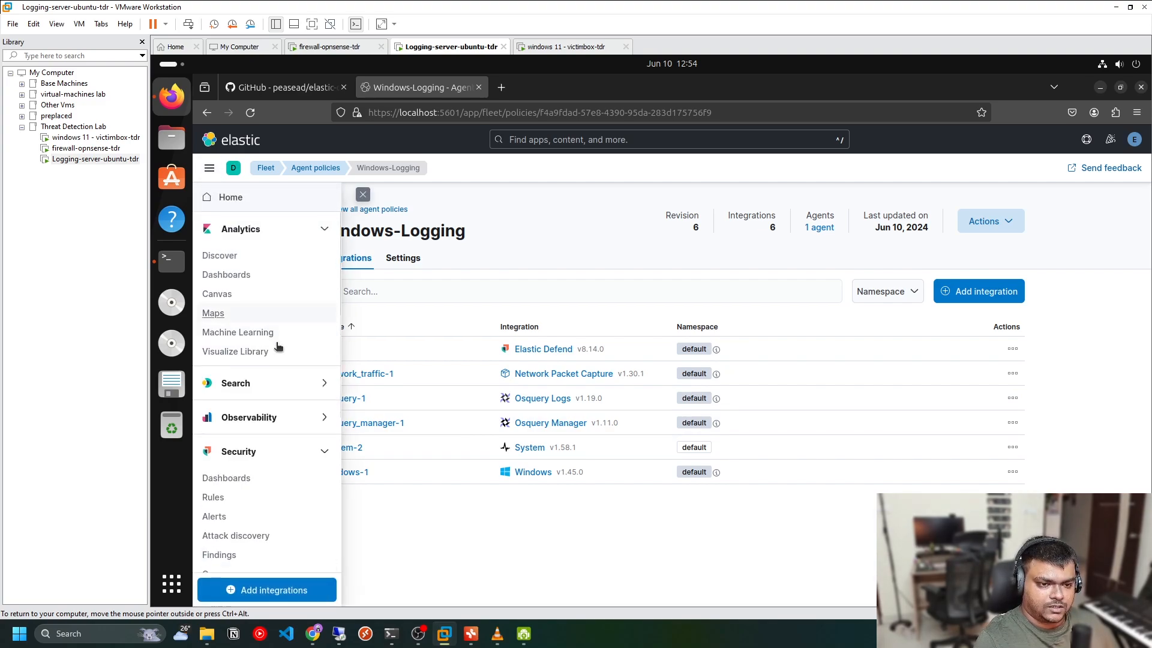
scroll(282, 384, "down", 5)
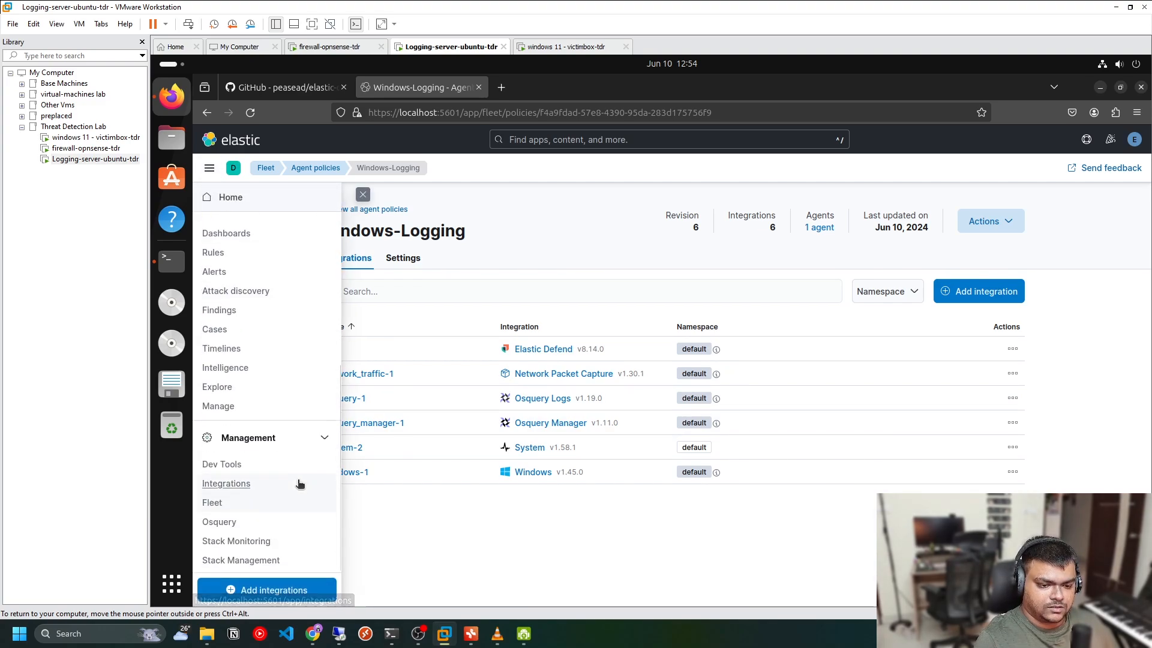
left_click(264, 528)
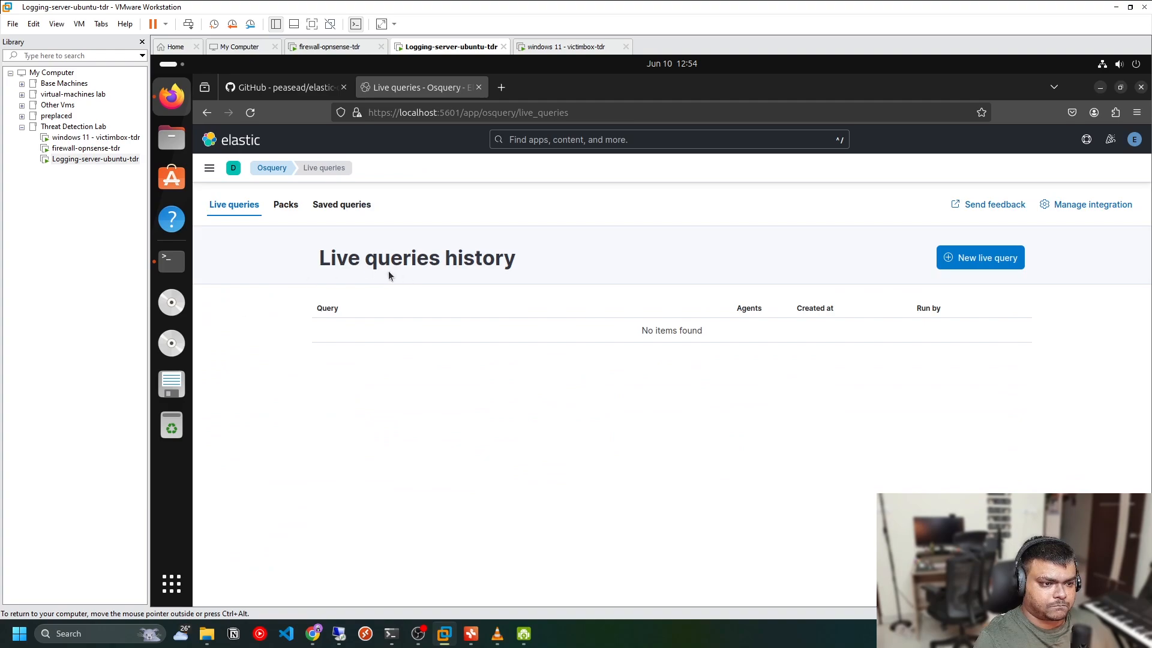
left_click(972, 257)
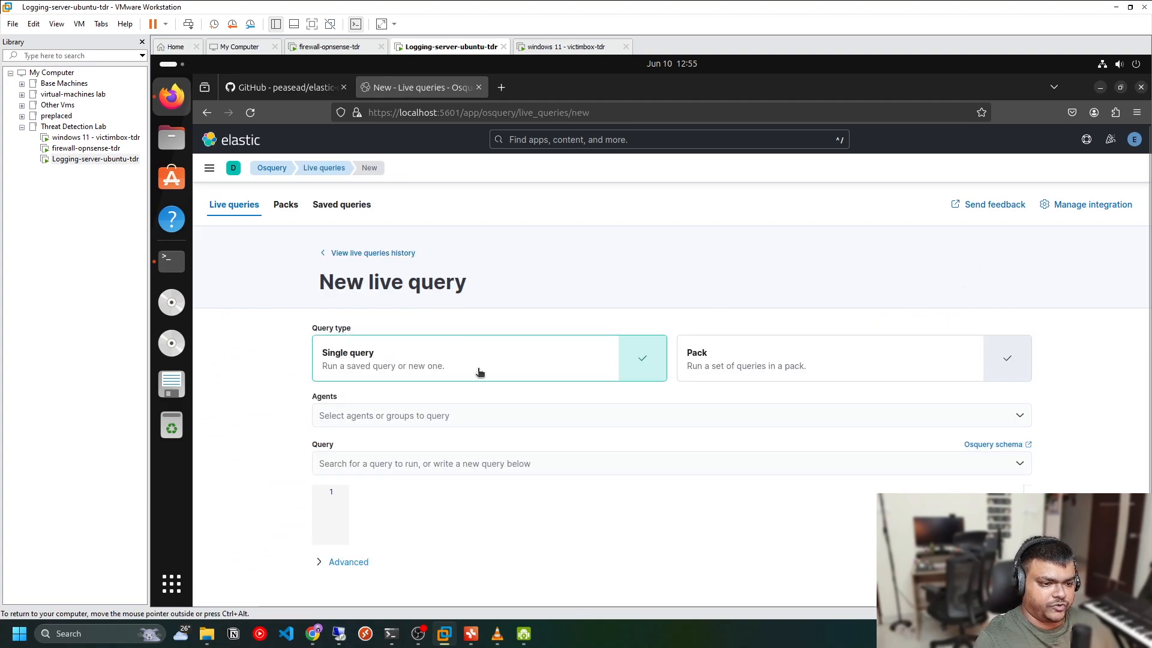
left_click(416, 415)
scroll(416, 523, "down", 1)
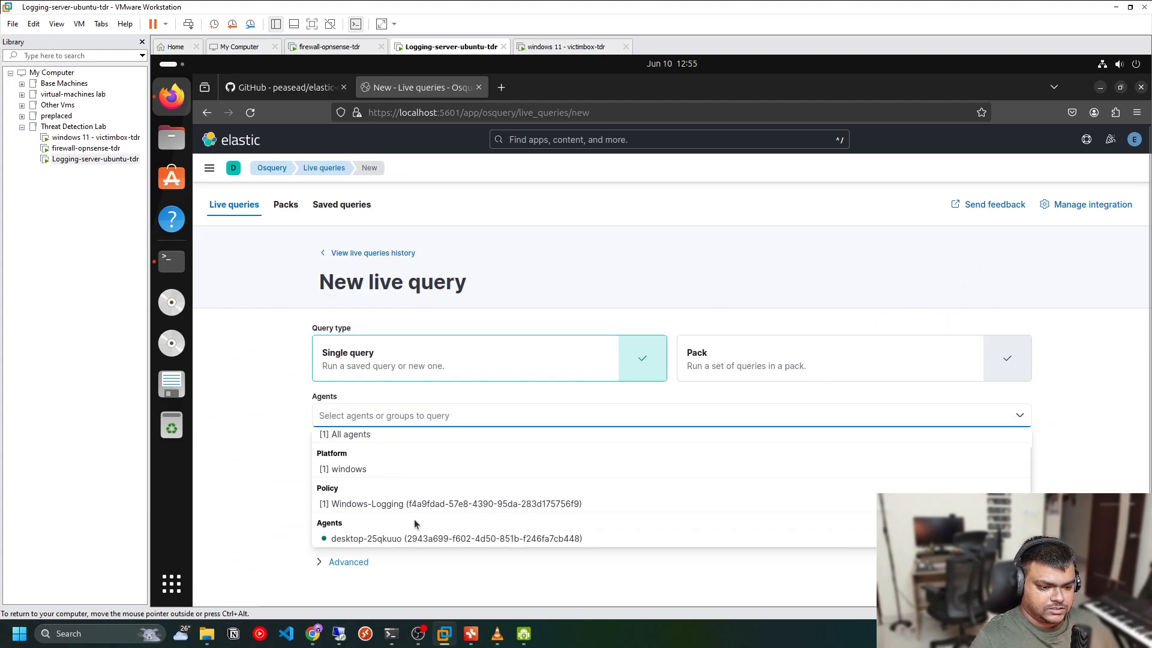
left_click(380, 538)
left_click(439, 575)
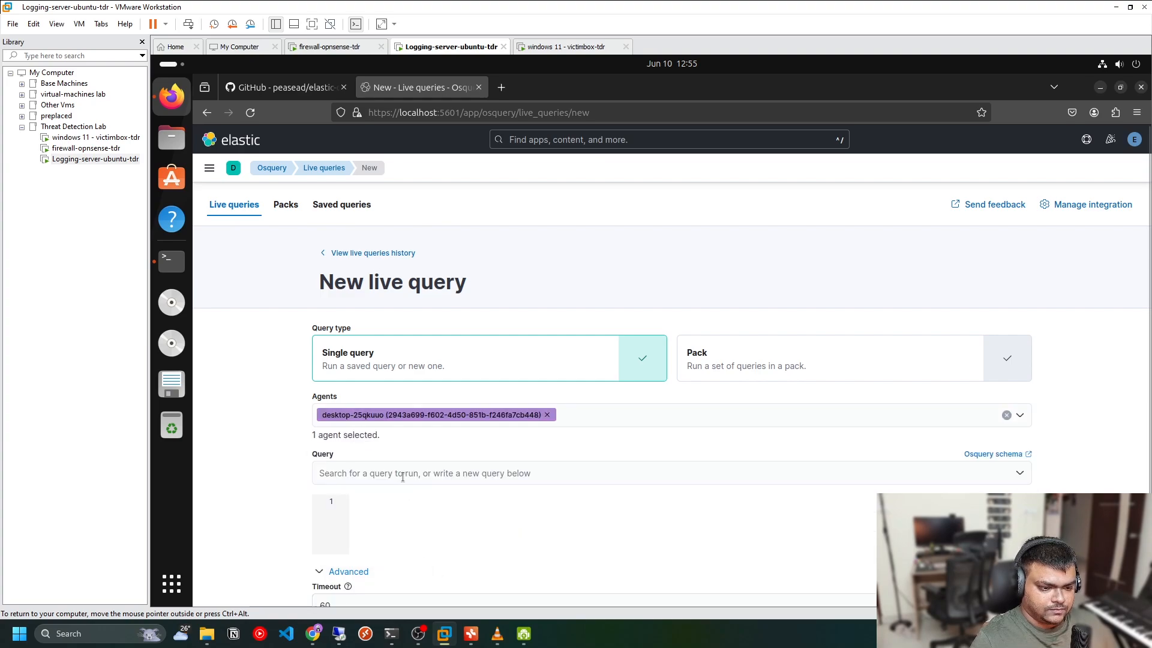
Enter the live query select * from processes; in the query editor
left_click(402, 475)
left_click(436, 521)
type("se")
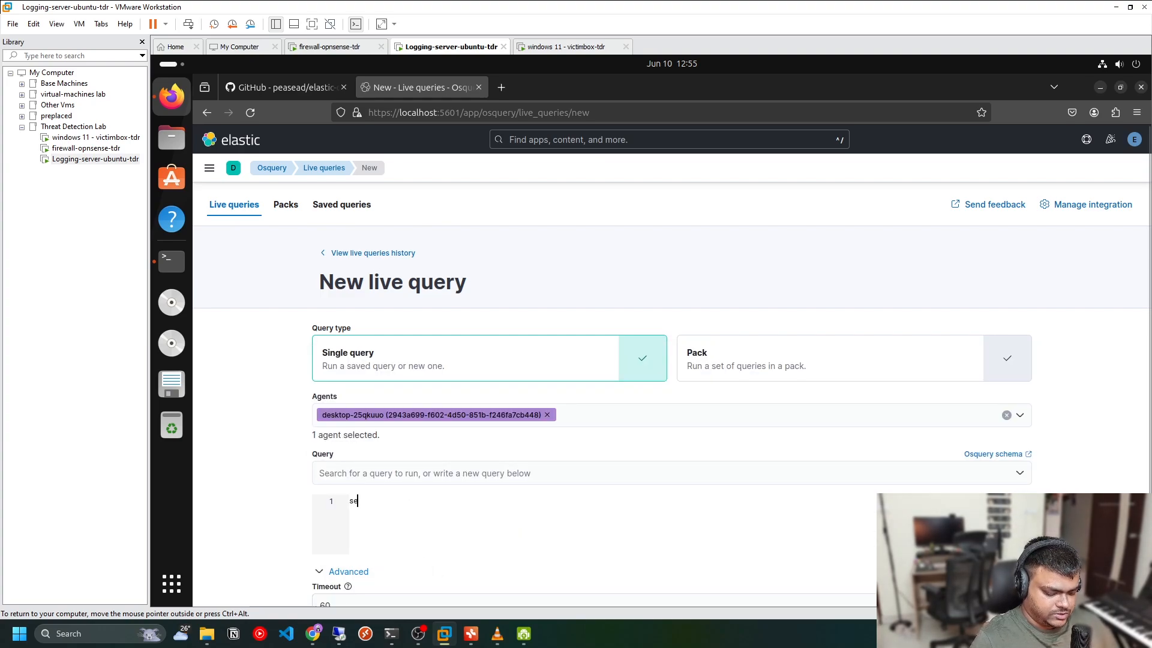
type("lect * fr")
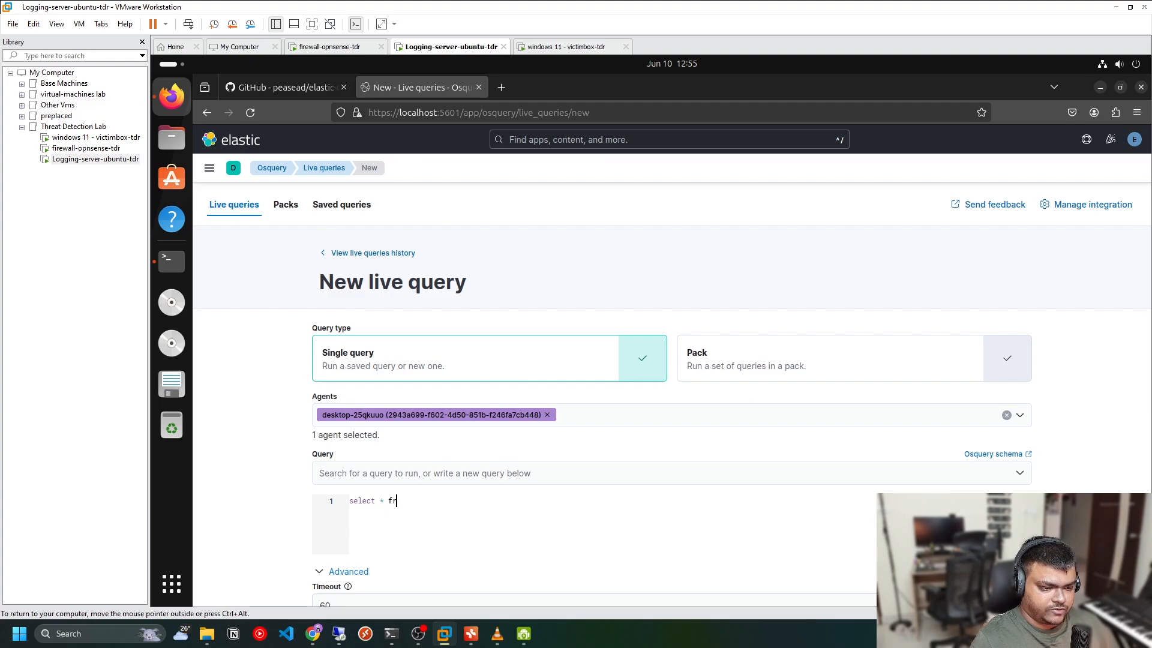
type("om proces")
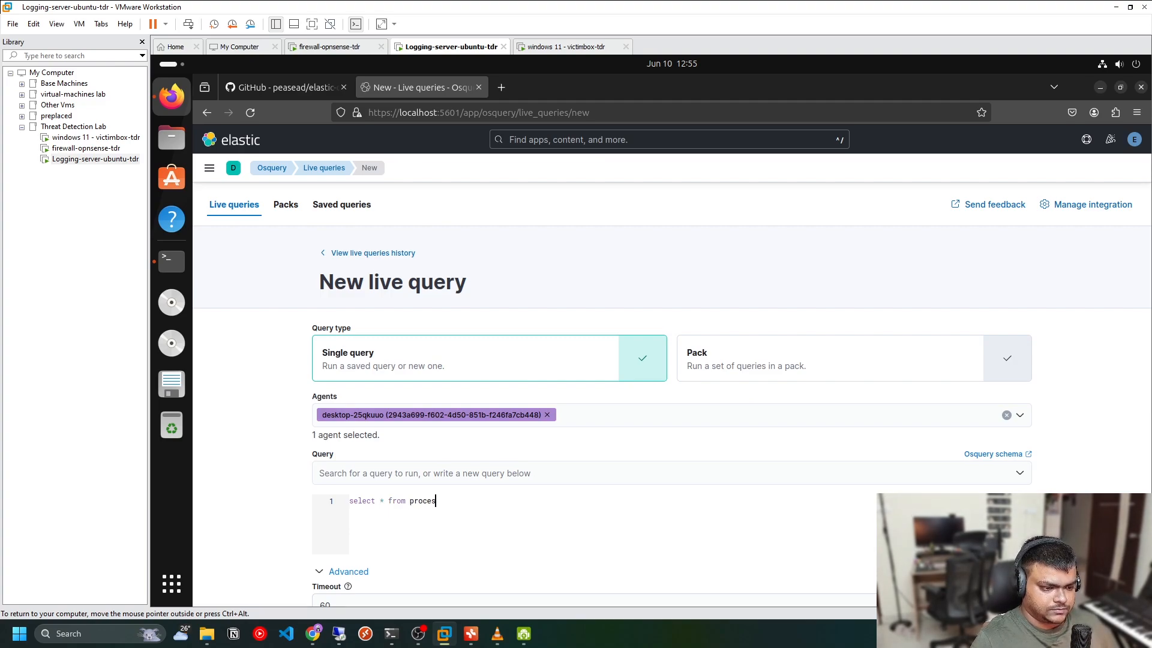
scroll(475, 510, "down", 2)
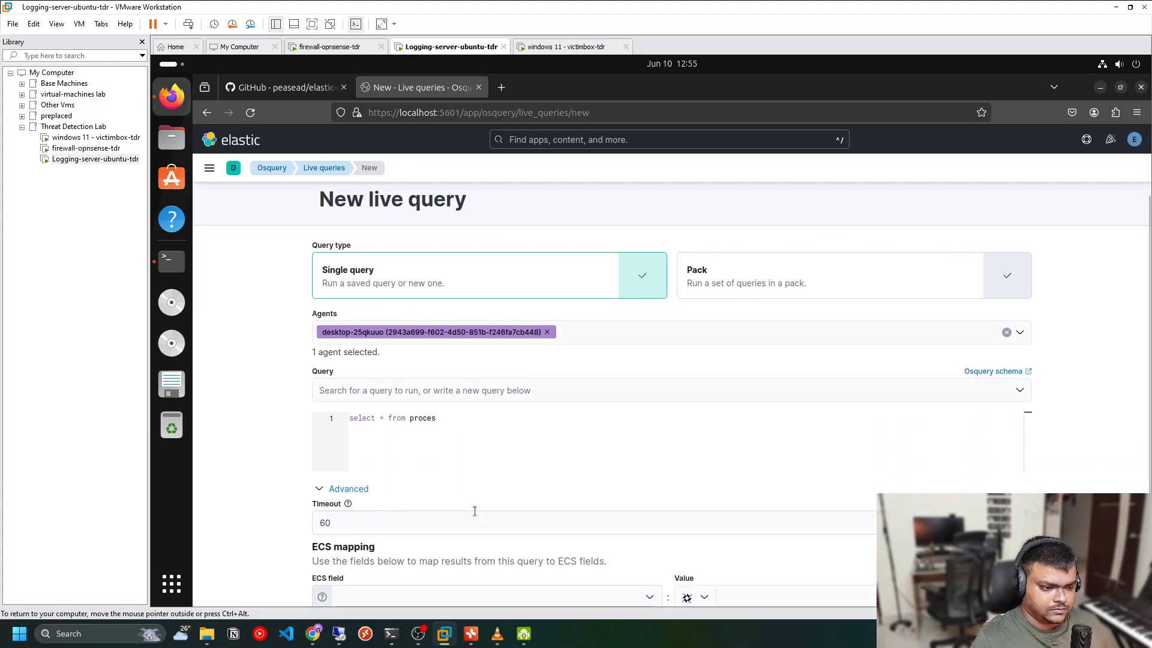
type("processes;")
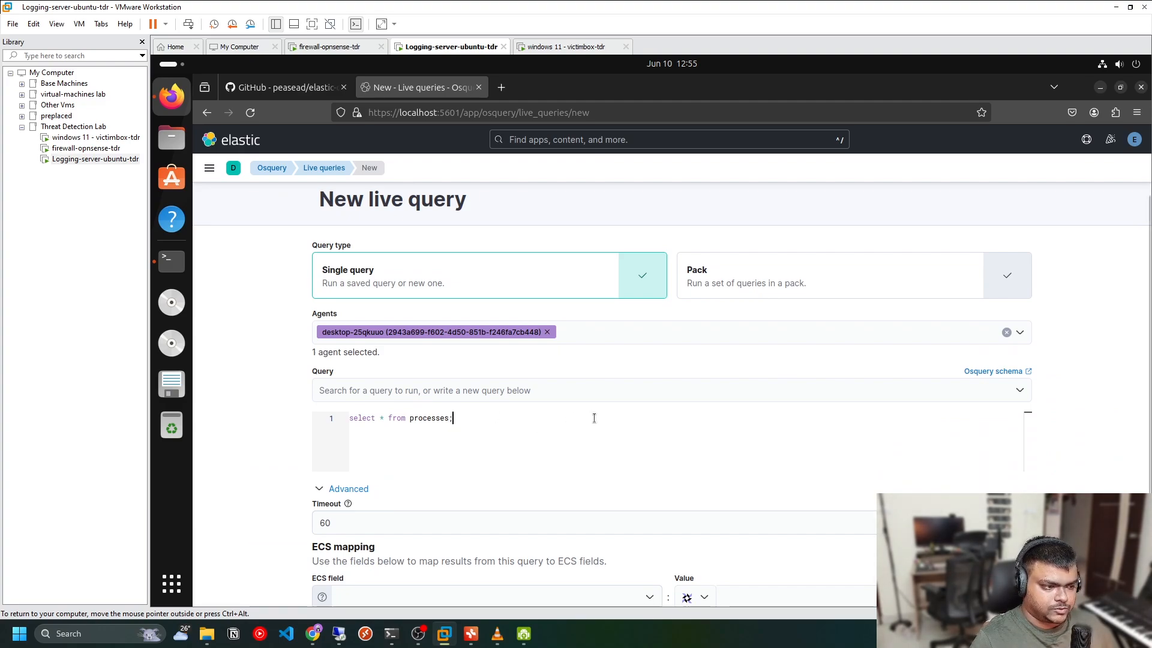
Examine the live query results table of processes returned by the Windows agent
scroll(580, 526, "down", 1)
scroll(581, 526, "down", 1)
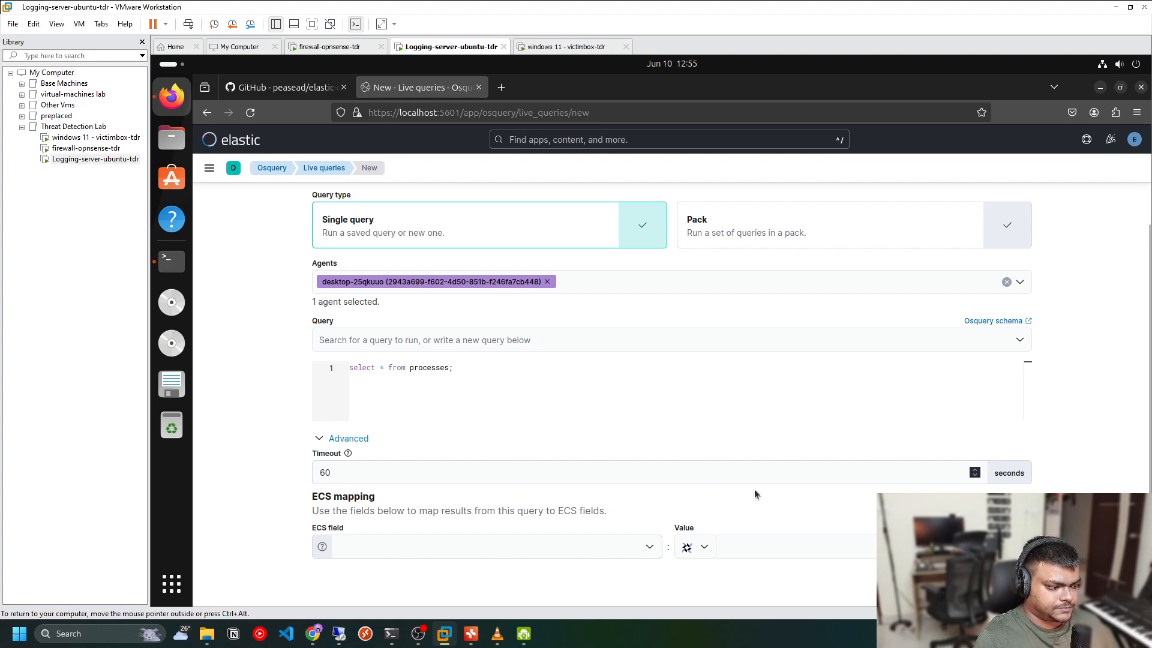
scroll(754, 488, "down", 3)
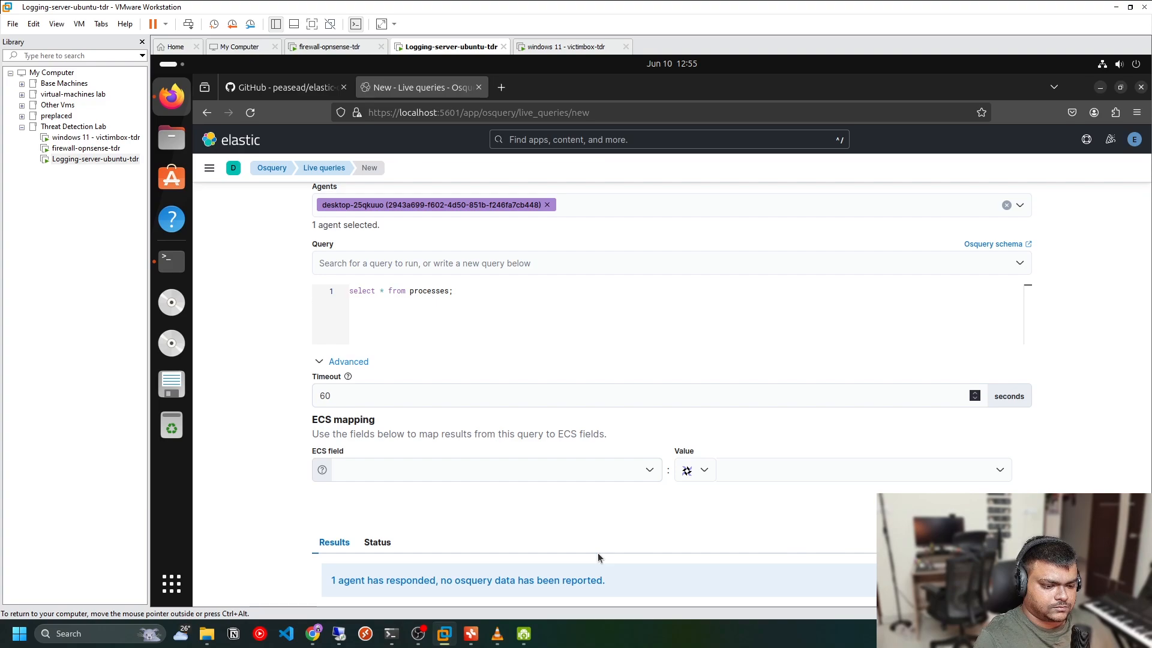
double_click(410, 580)
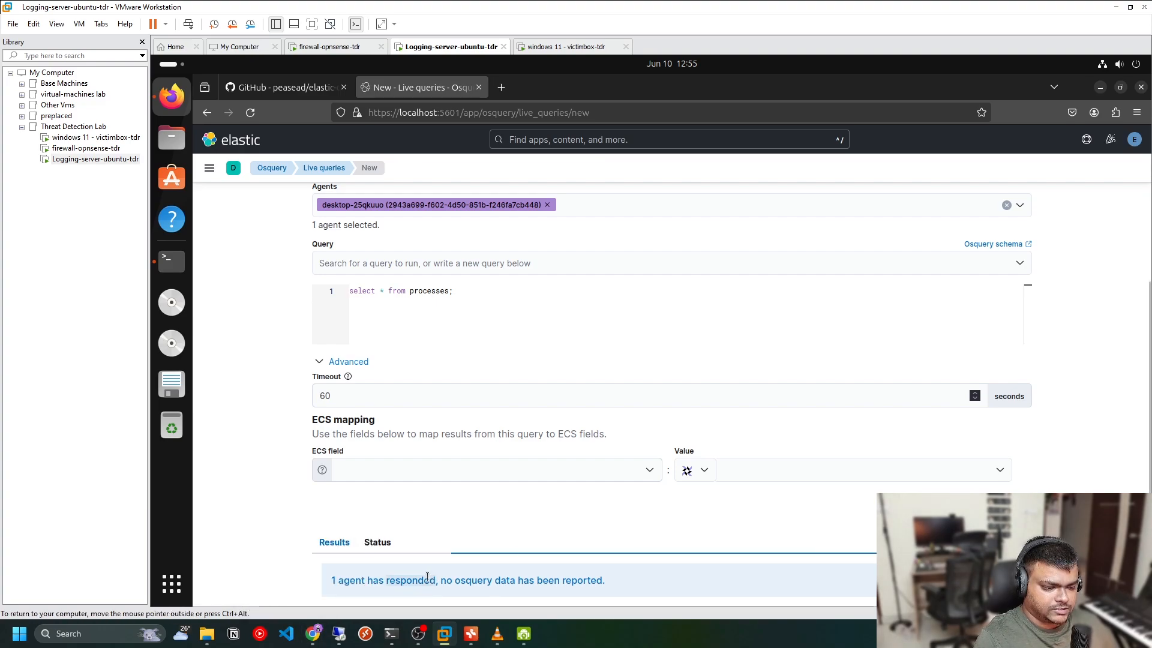
left_click(327, 583)
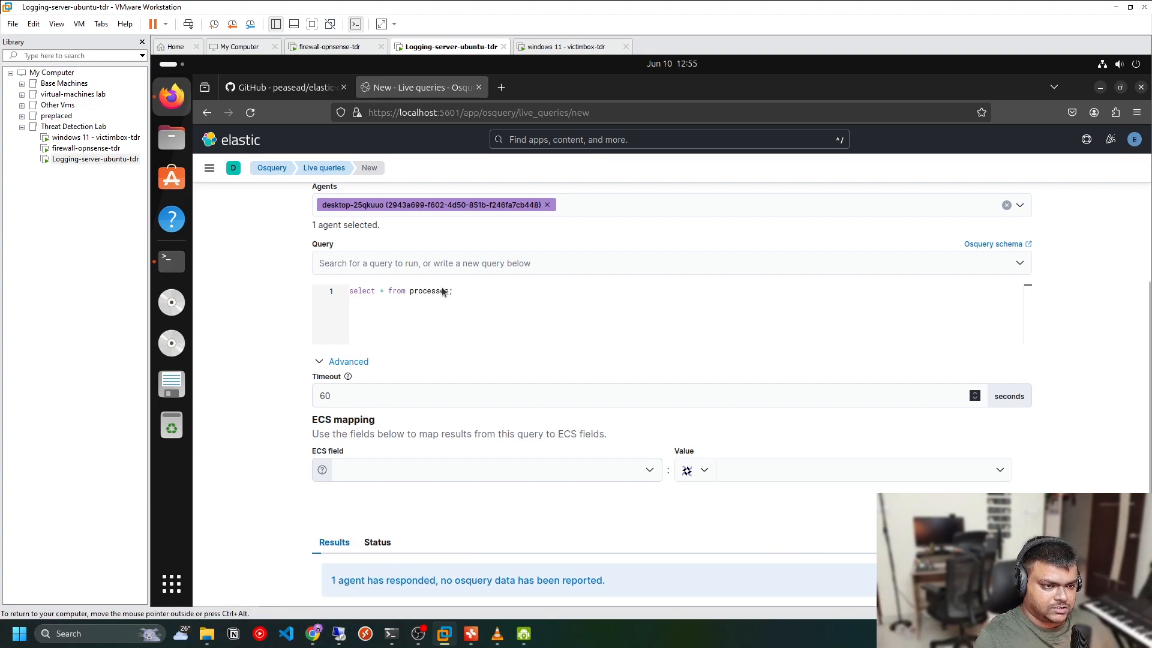
left_click_drag(337, 580, 435, 580)
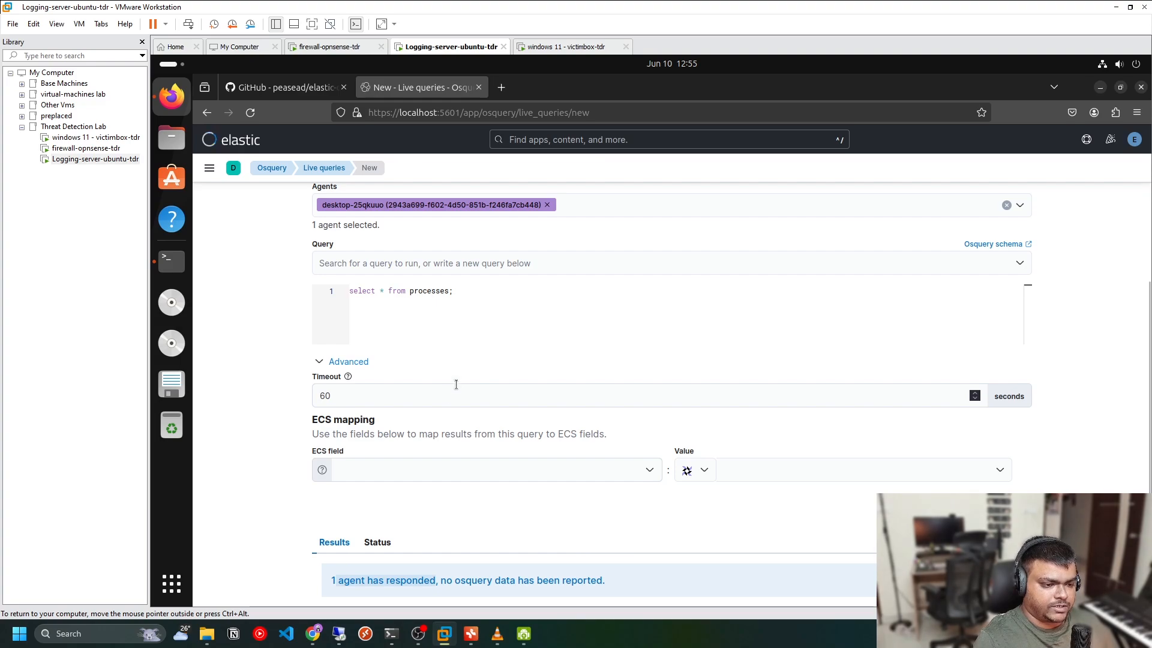
scroll(528, 519, "down", 5)
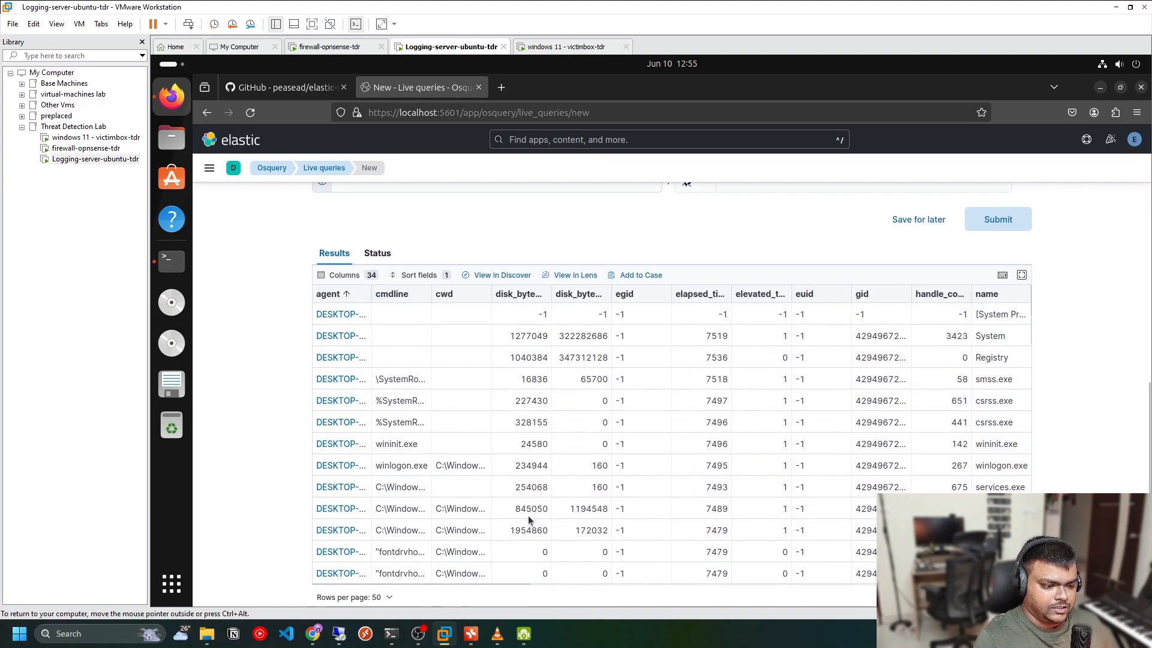
left_click_drag(432, 294, 478, 296)
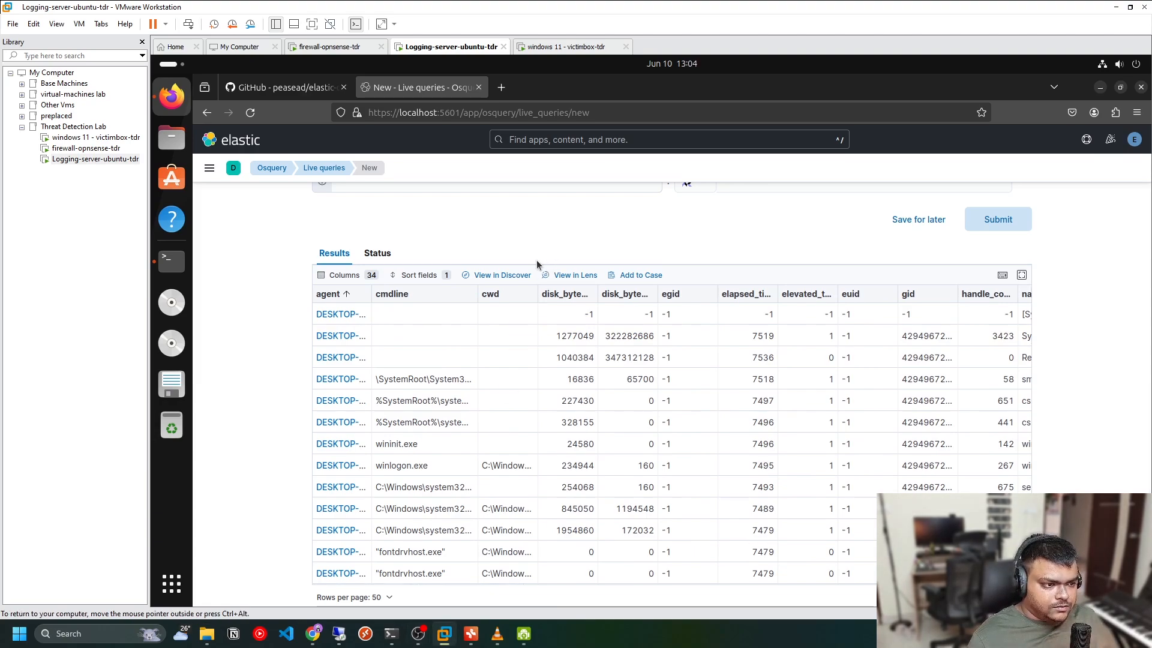
left_click(456, 444)
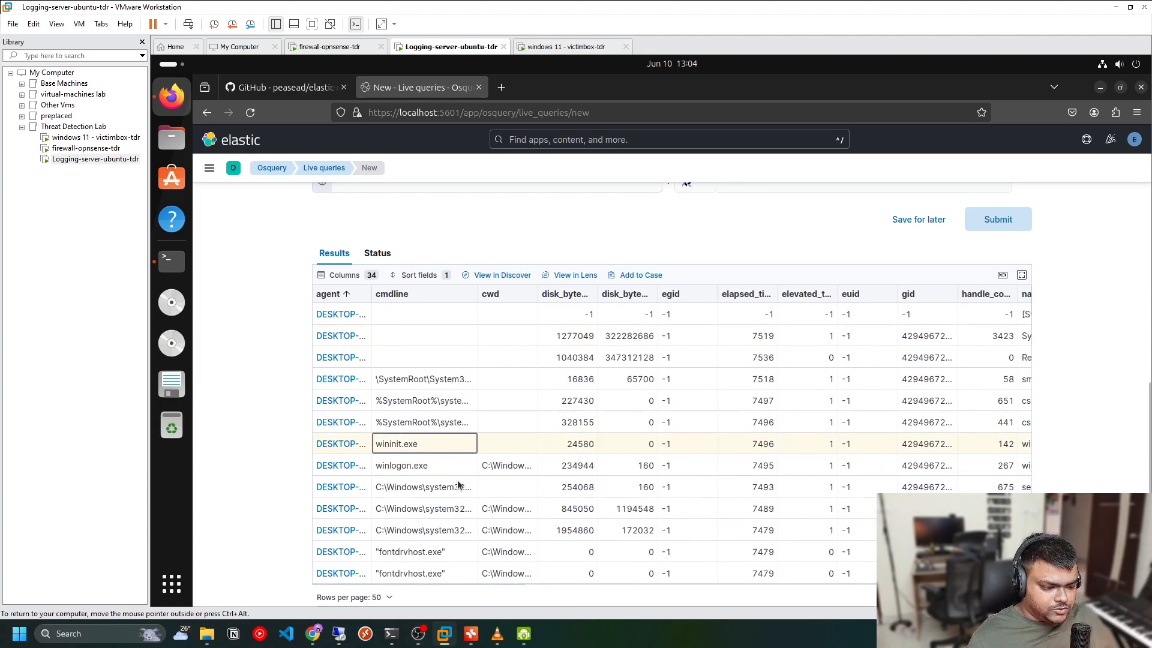
Switch to the Threat Detection Lab mind map and review the Elastic-based architecture's log sources
left_click(471, 633)
left_click(606, 433)
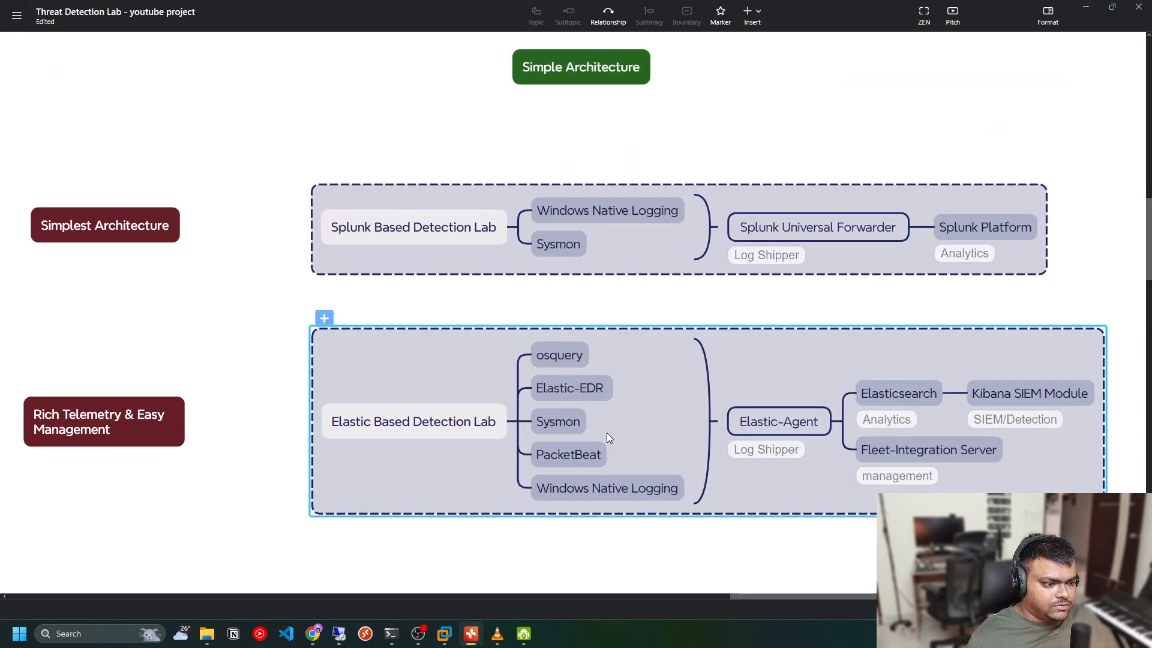
left_click(570, 421)
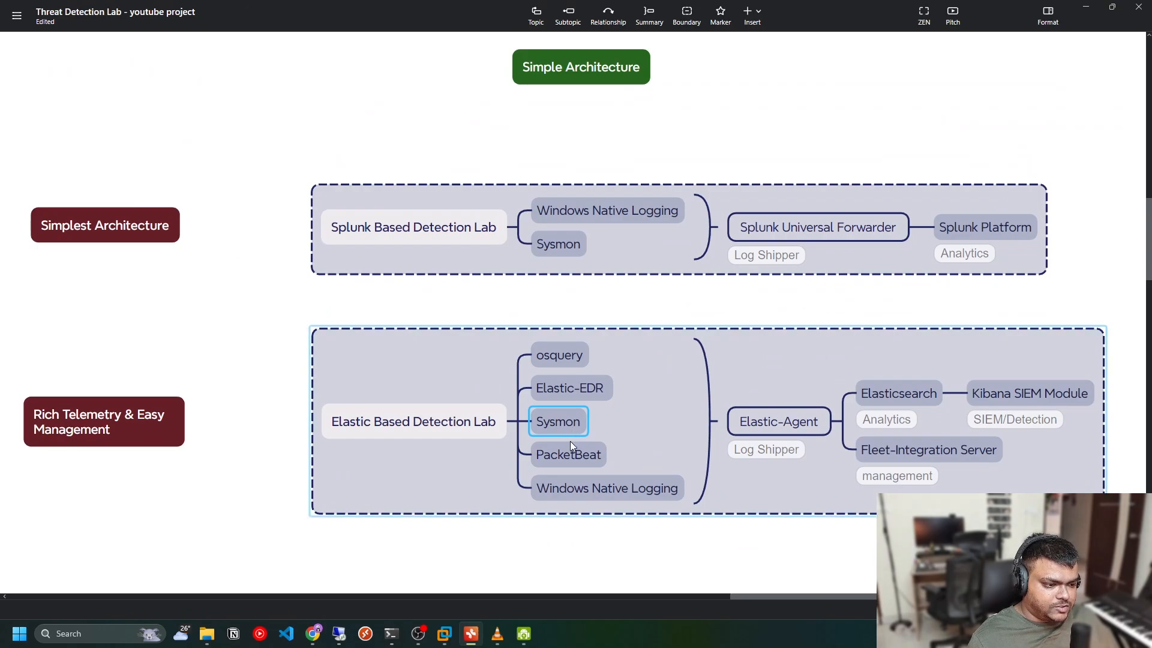
left_click(655, 489)
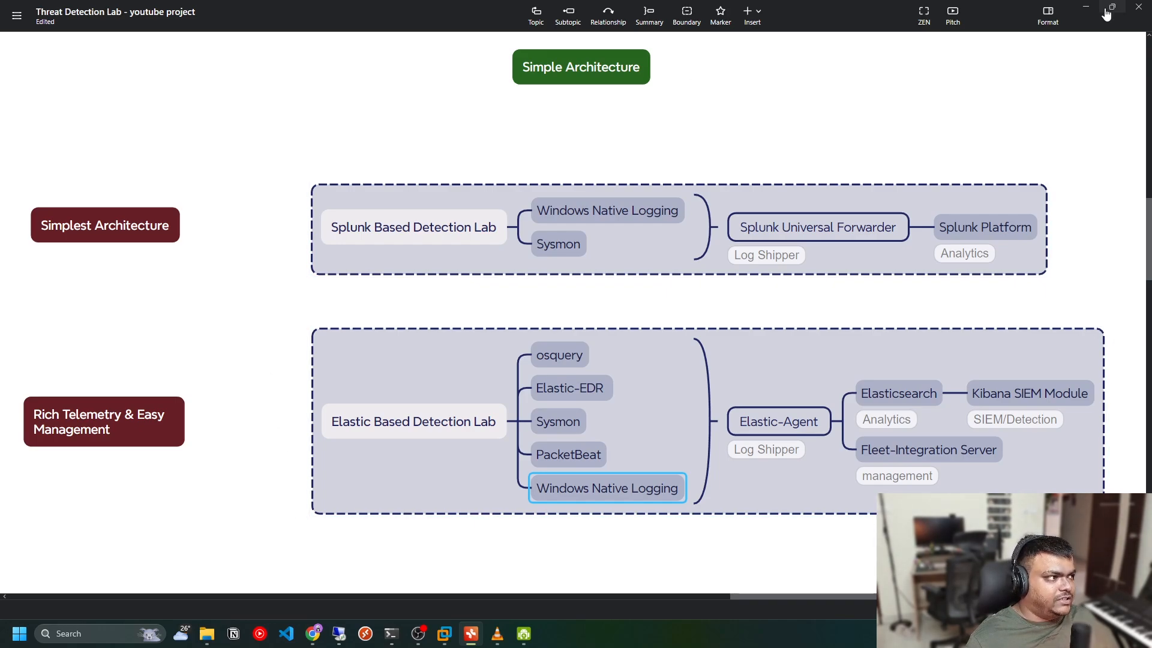
left_click(1086, 6)
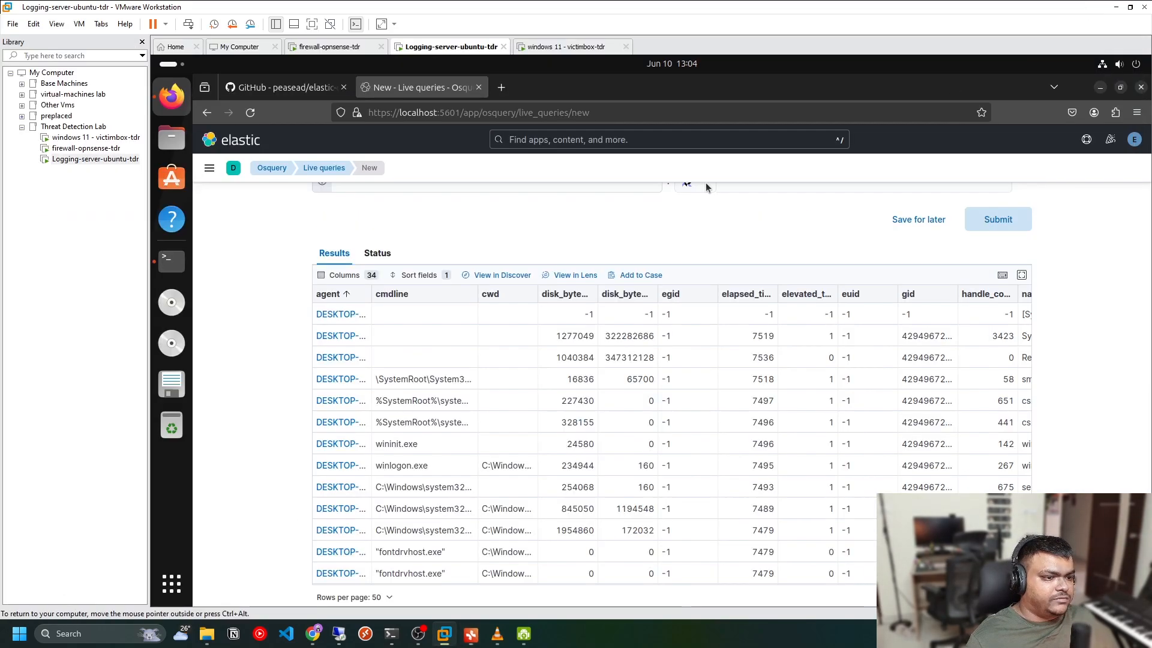
Open Discover and browse the logs-network_traffic documents
left_click(209, 168)
left_click(239, 260)
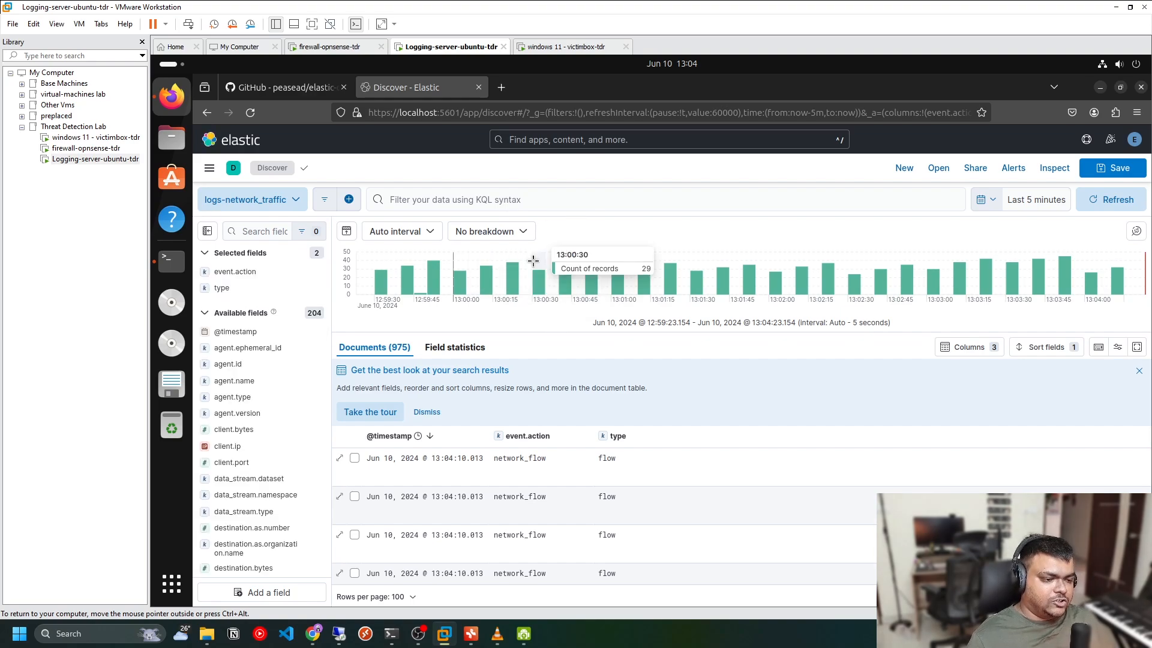
scroll(640, 448, "down", 1)
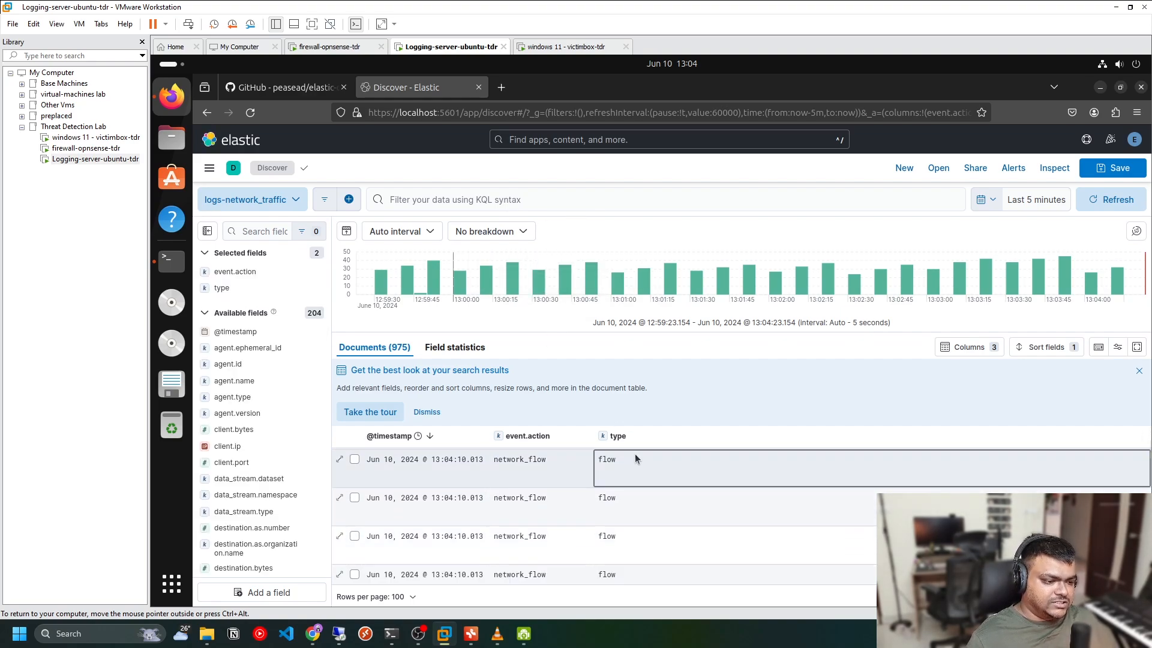
left_click(427, 411)
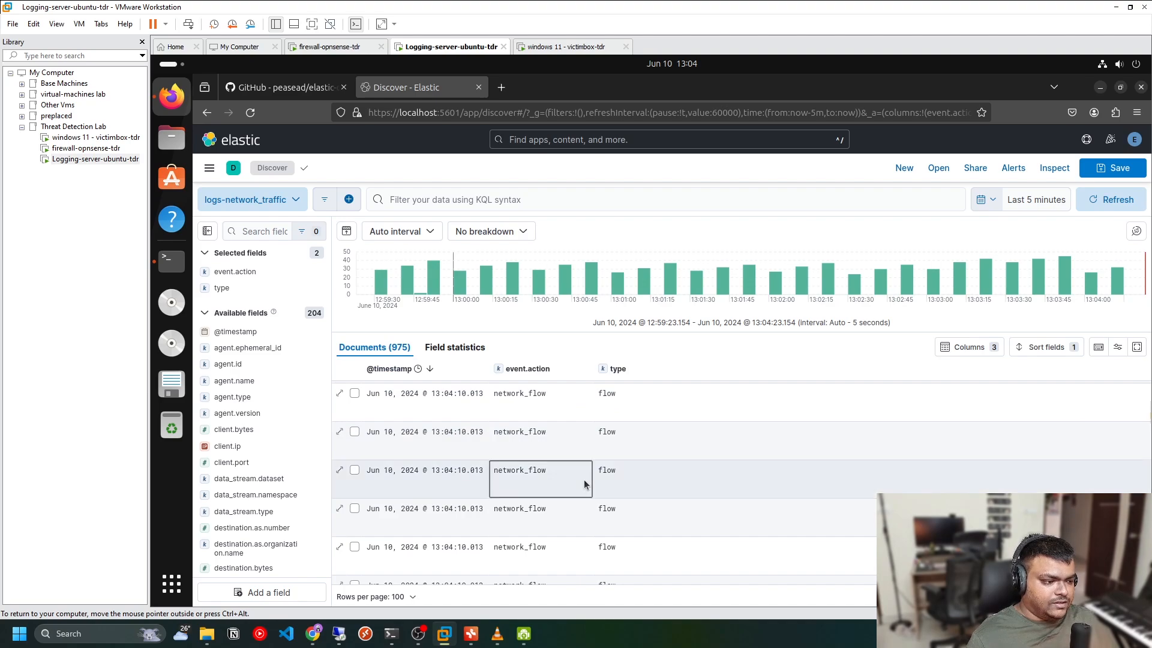
scroll(584, 479, "up", 1)
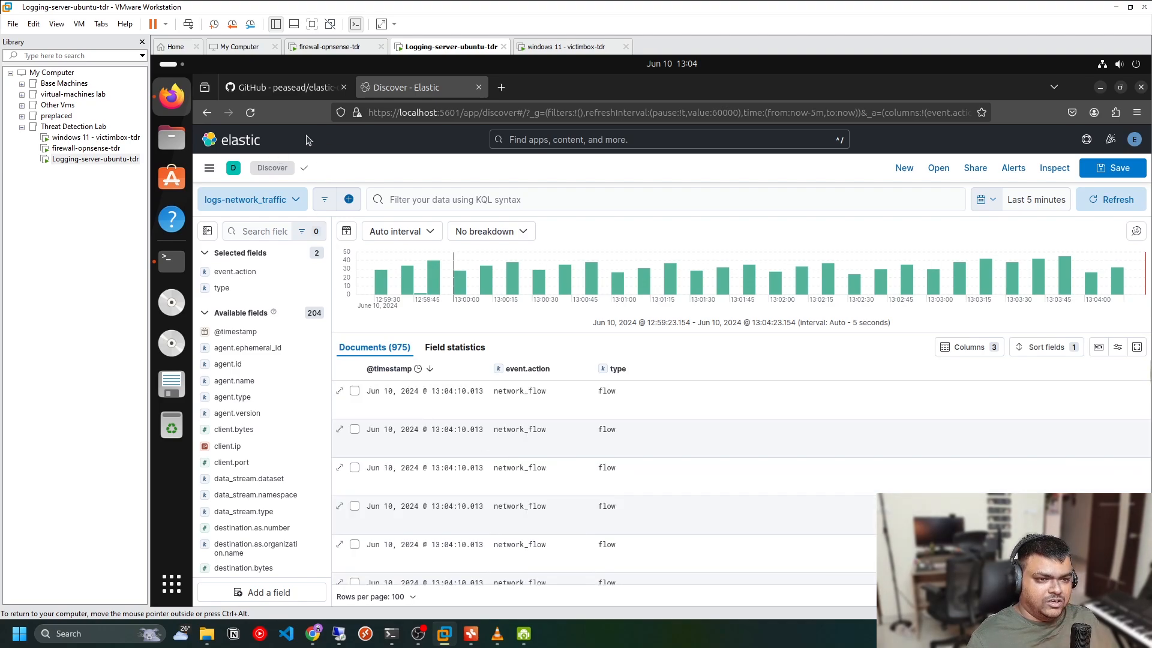